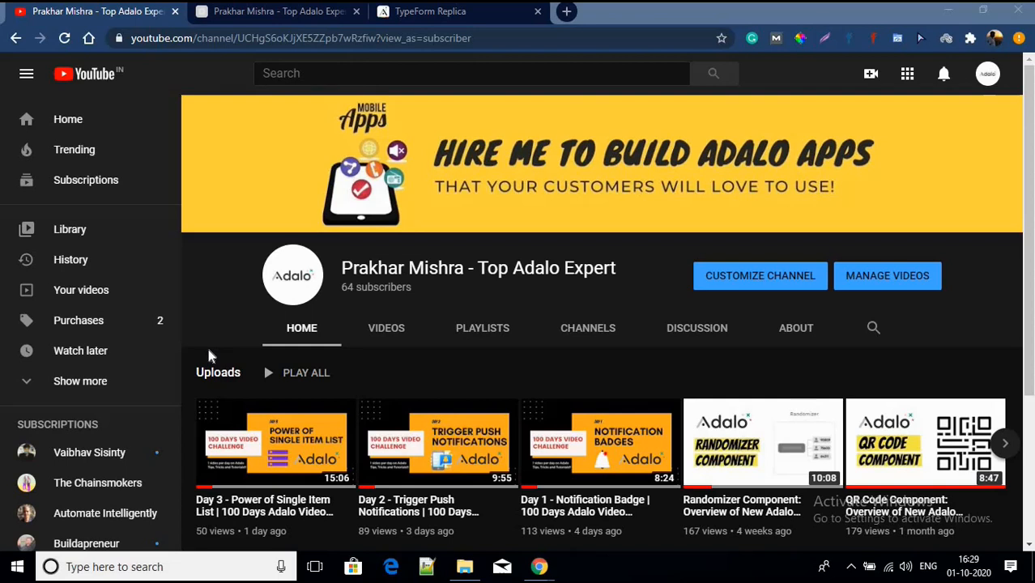
# Step: Switch to the Adalo portfolio web app showing the 'Top Adalo Expert!' landing page
pyautogui.click(209, 11)
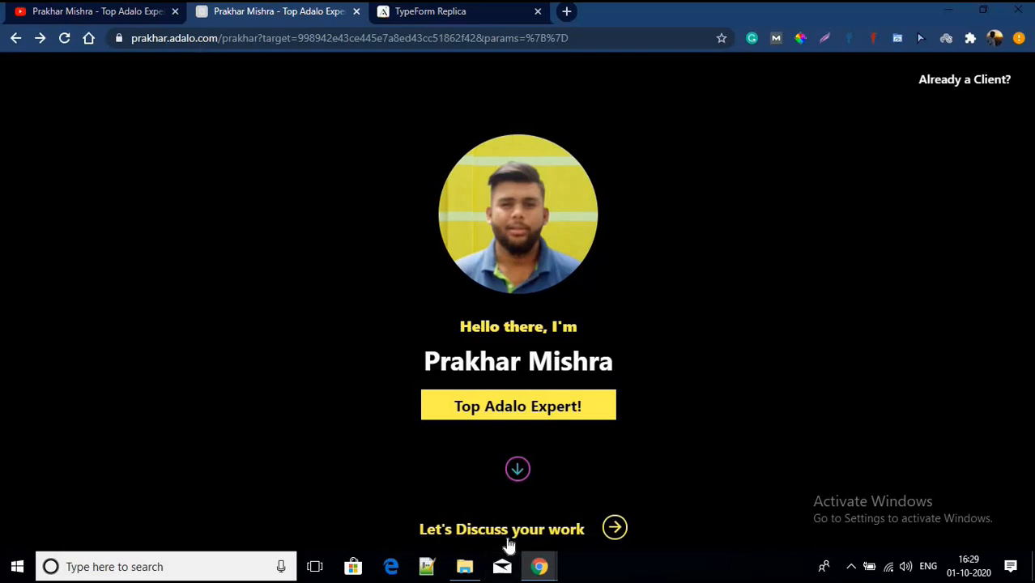
# Step: Start the Let's Discuss your work questionnaire and submit a first name
pyautogui.click(508, 539)
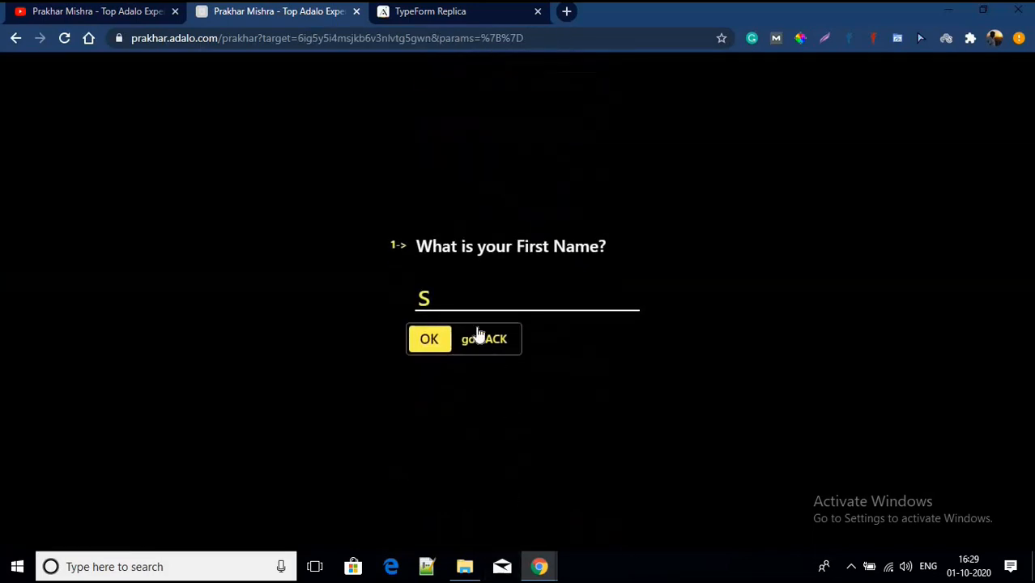
pyautogui.click(457, 286)
pyautogui.press('BackSpace')
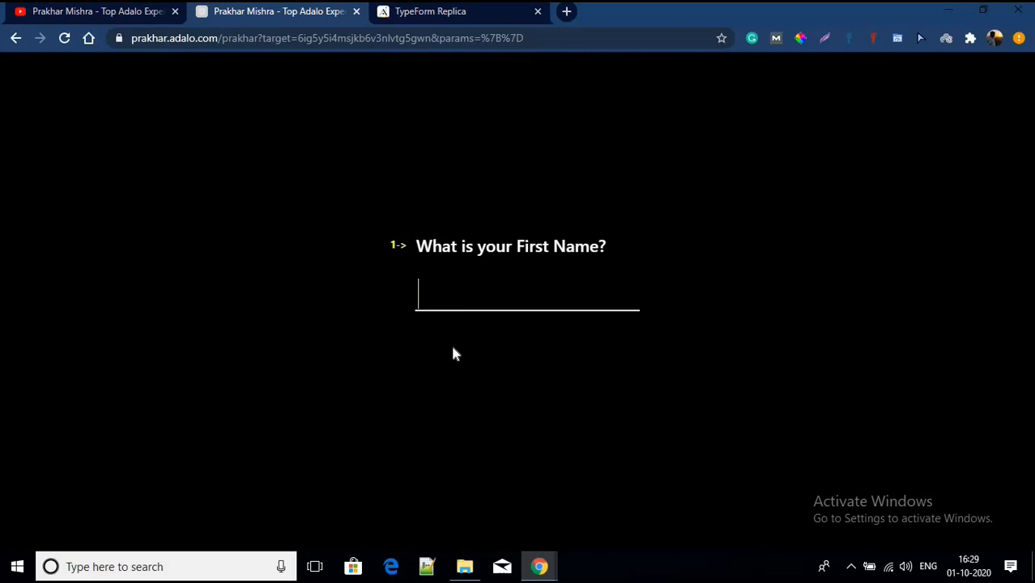
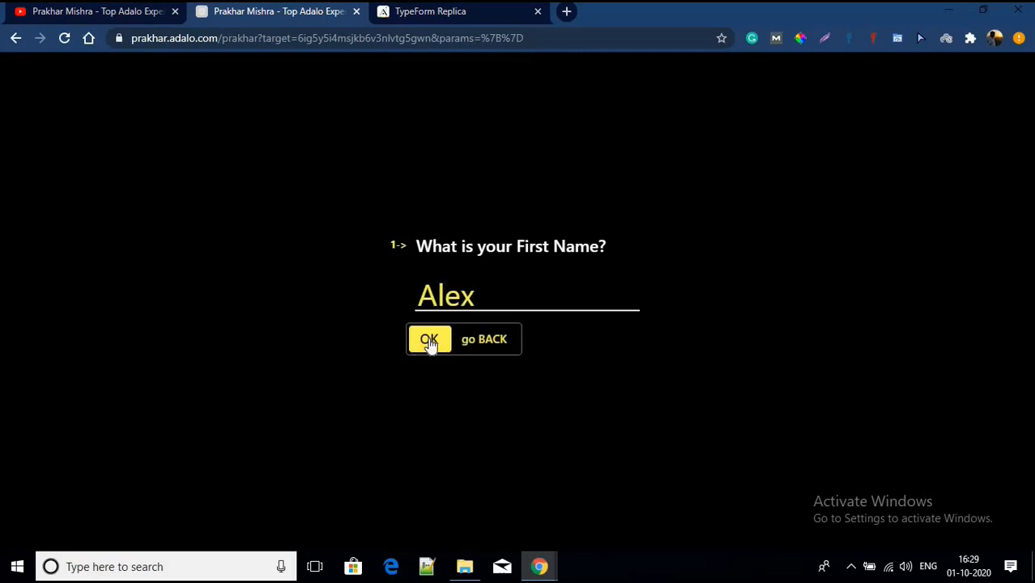
pyautogui.click(429, 340)
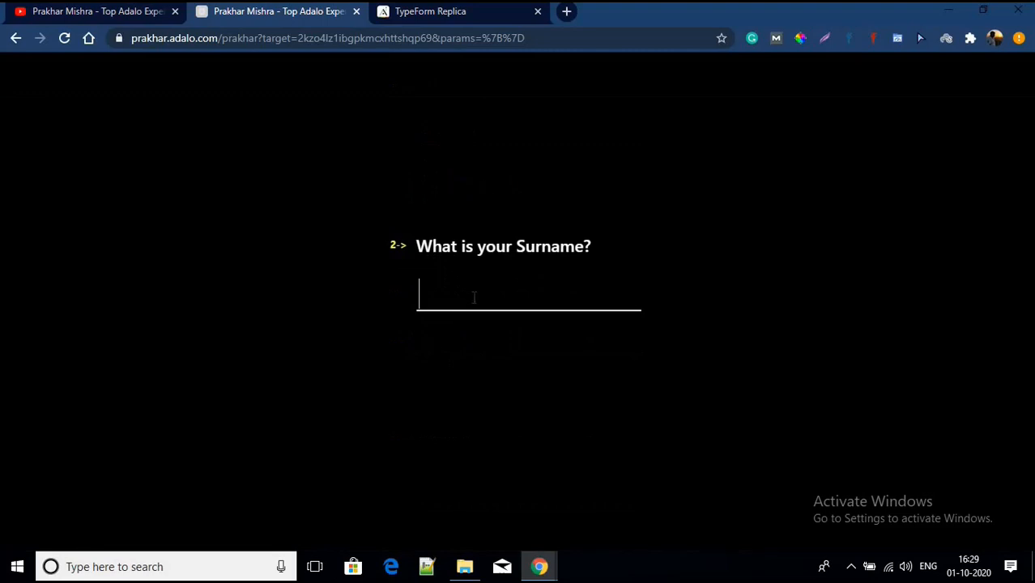
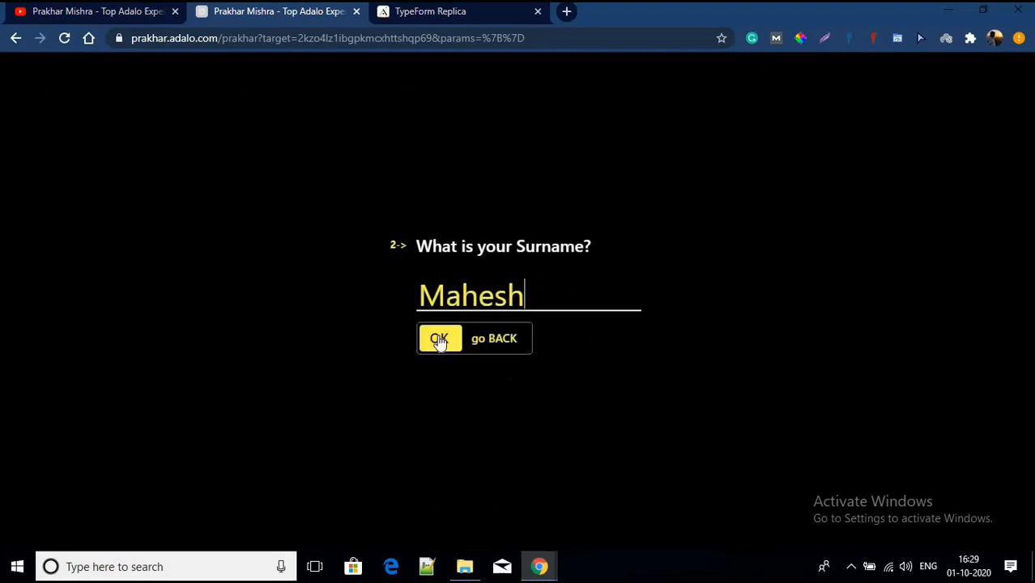
# Step: Submit a surname to reach the email question, then close the published app
pyautogui.click(439, 339)
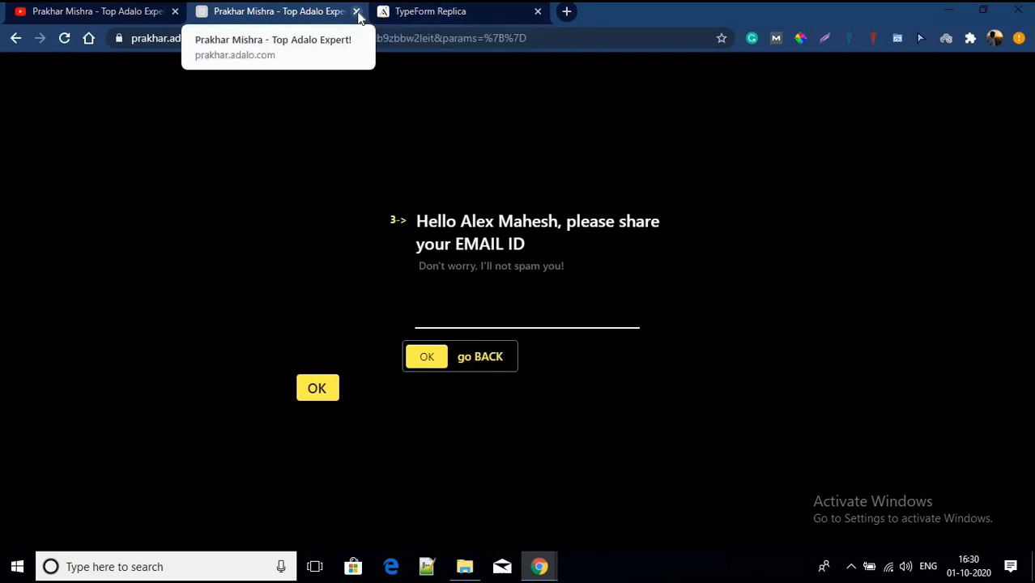
pyautogui.click(356, 12)
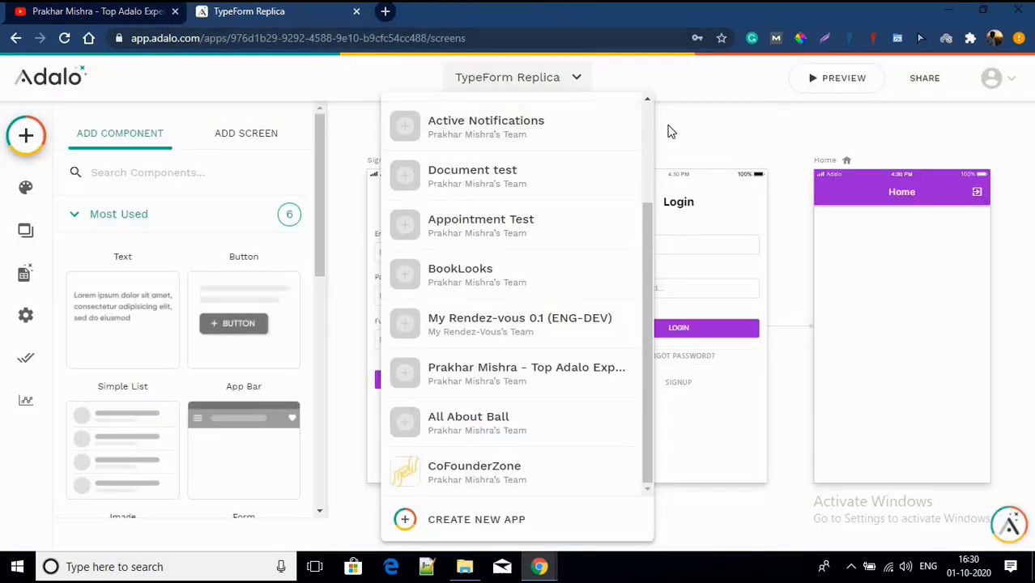
# Step: Dismiss the app dropdown and Add Component panel, leaving only the Signup, Login and Home screens
pyautogui.click(714, 138)
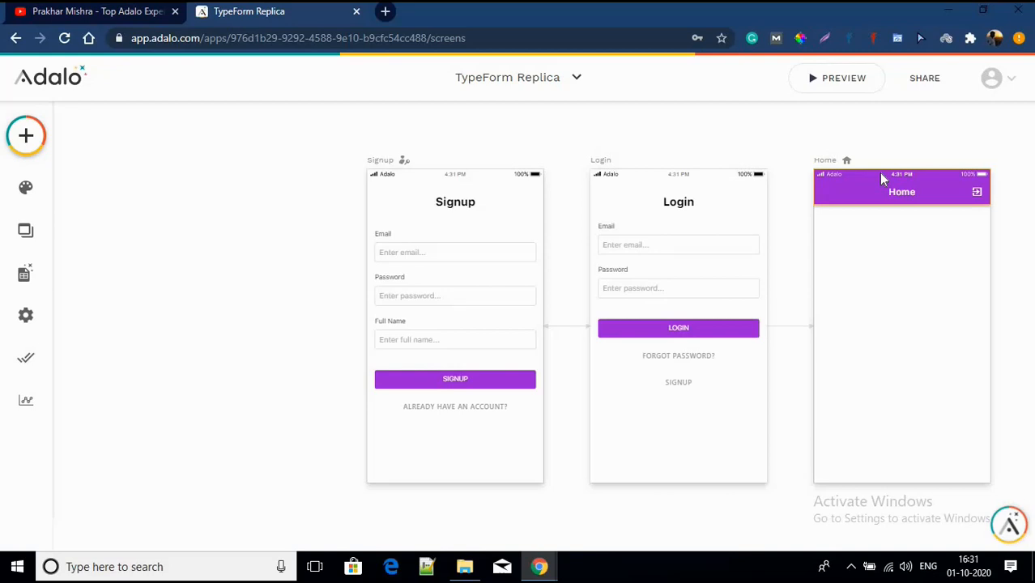
# Step: Set the app's Default Background Color to black in Branding
pyautogui.click(25, 189)
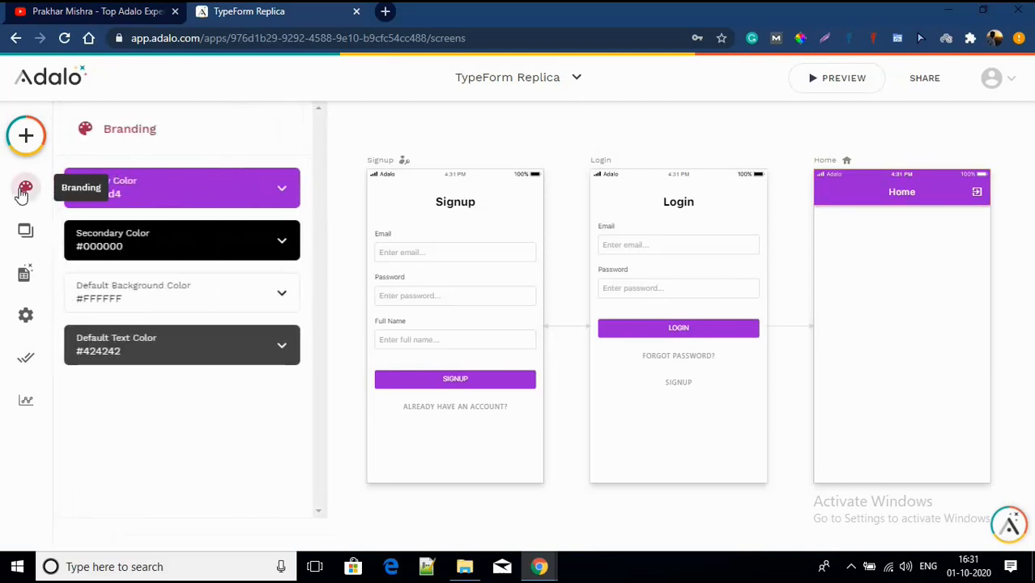
pyautogui.click(180, 298)
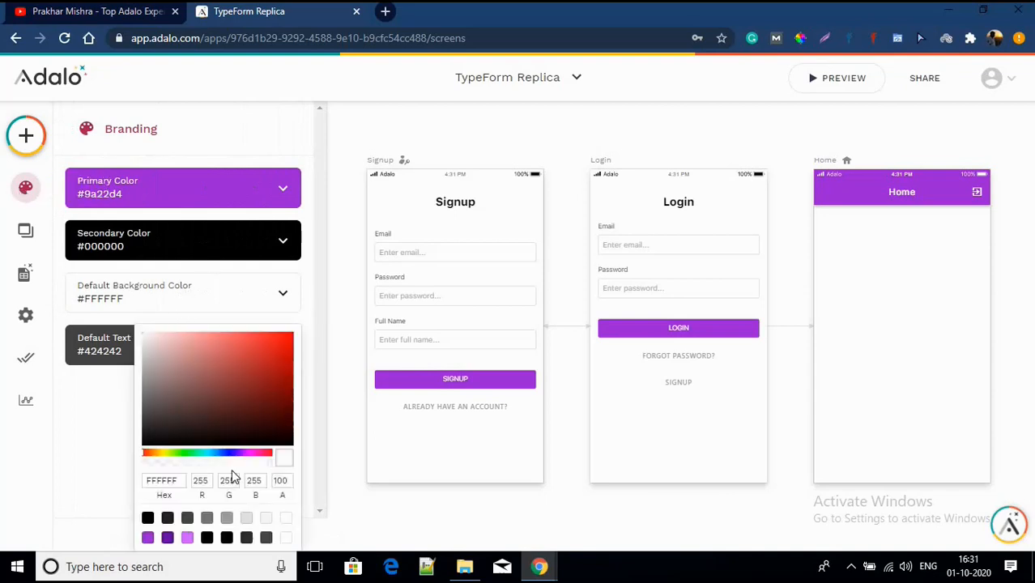
pyautogui.click(148, 518)
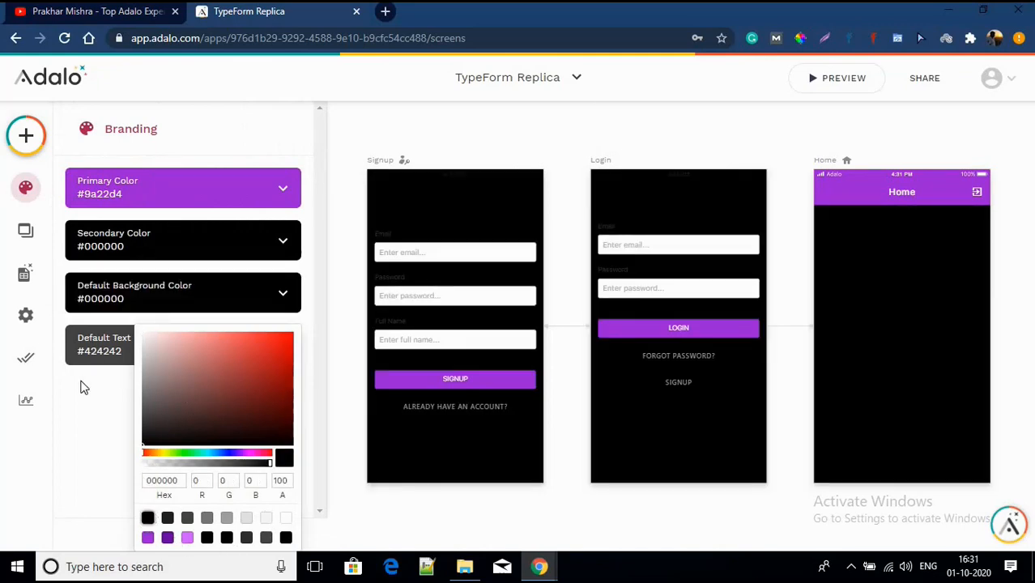
pyautogui.click(72, 419)
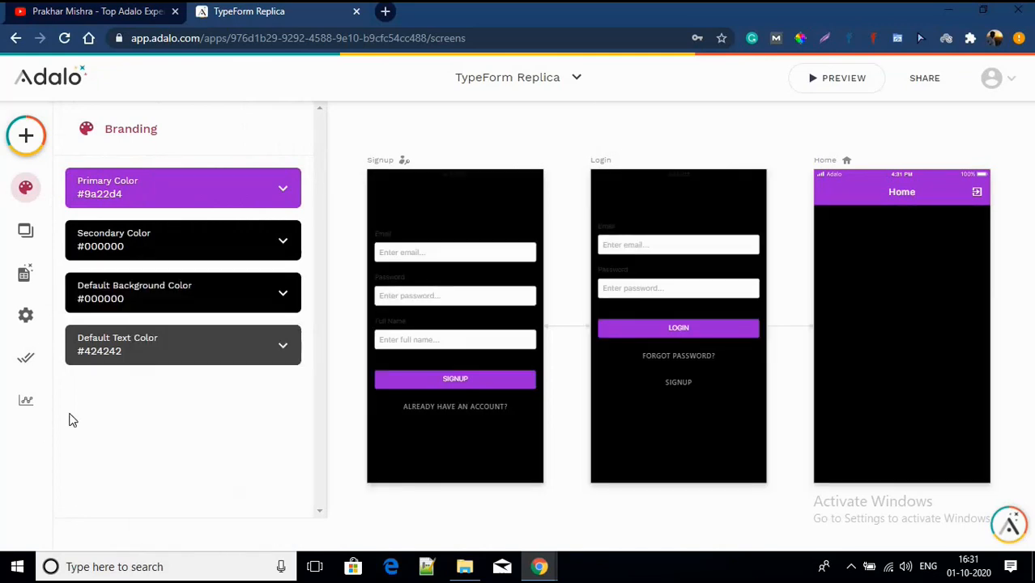
# Step: Make the Secondary Color and Default Text Color both white (#ffffff)
pyautogui.click(166, 247)
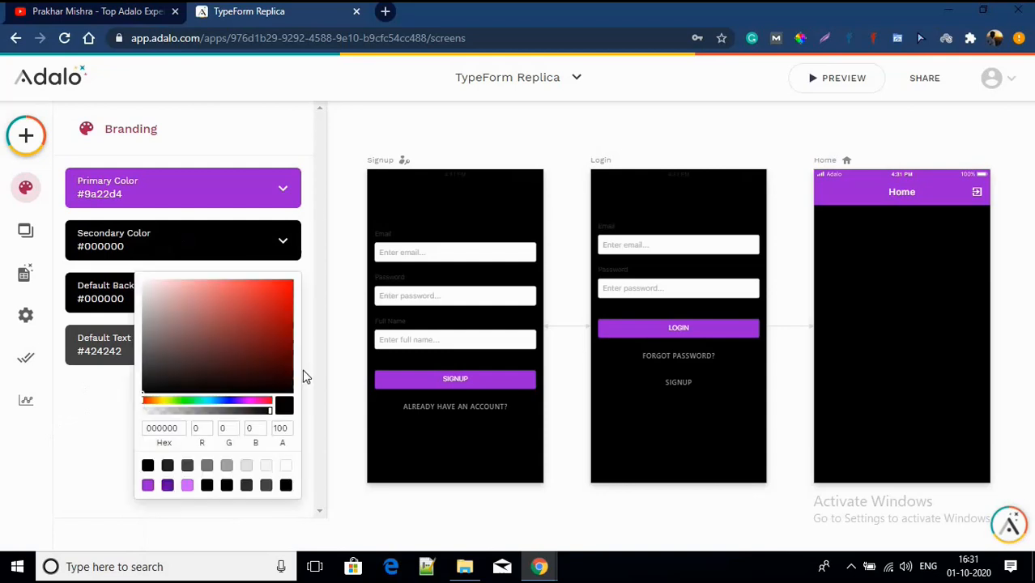
pyautogui.click(285, 466)
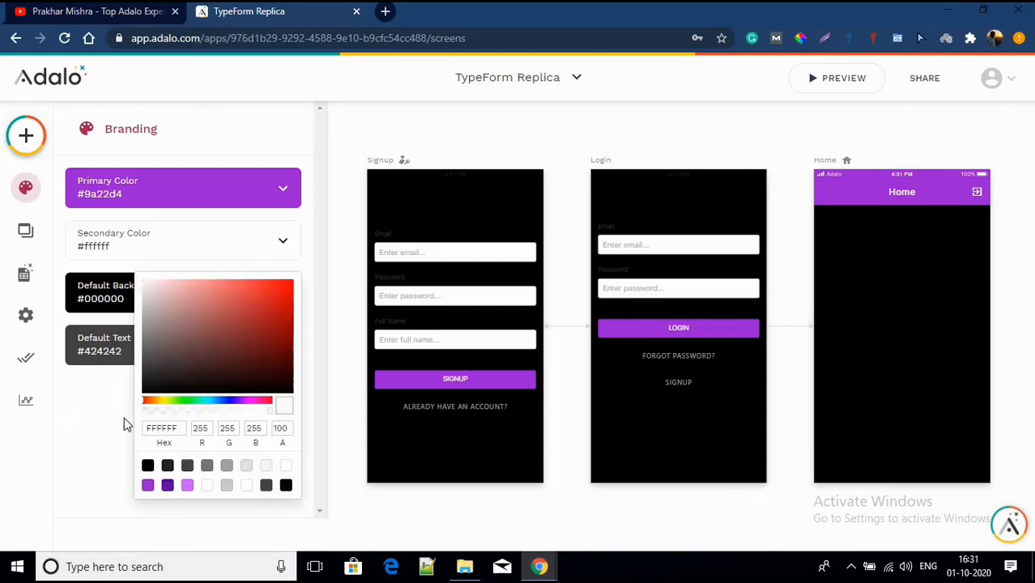
pyautogui.click(97, 431)
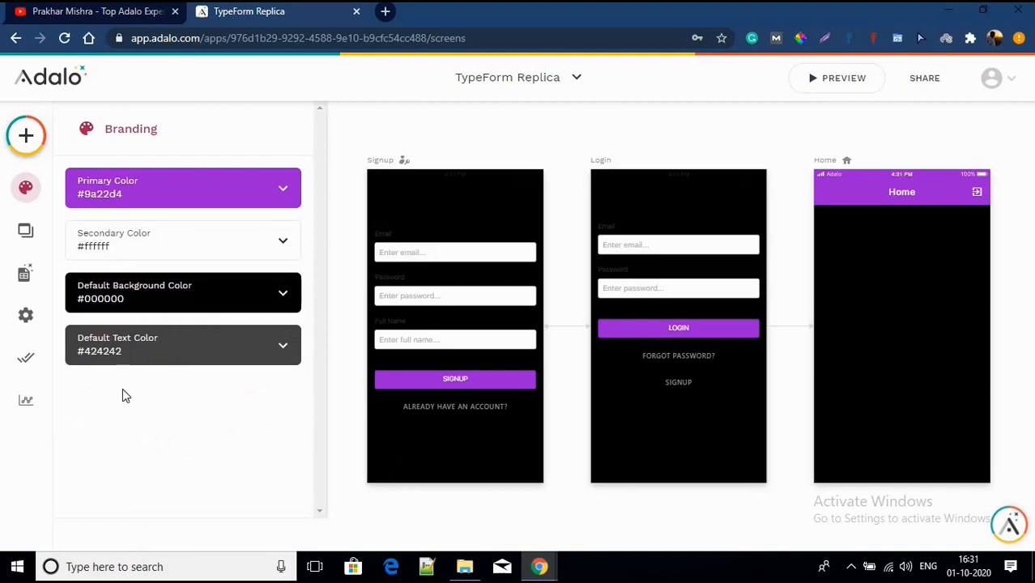
pyautogui.click(158, 359)
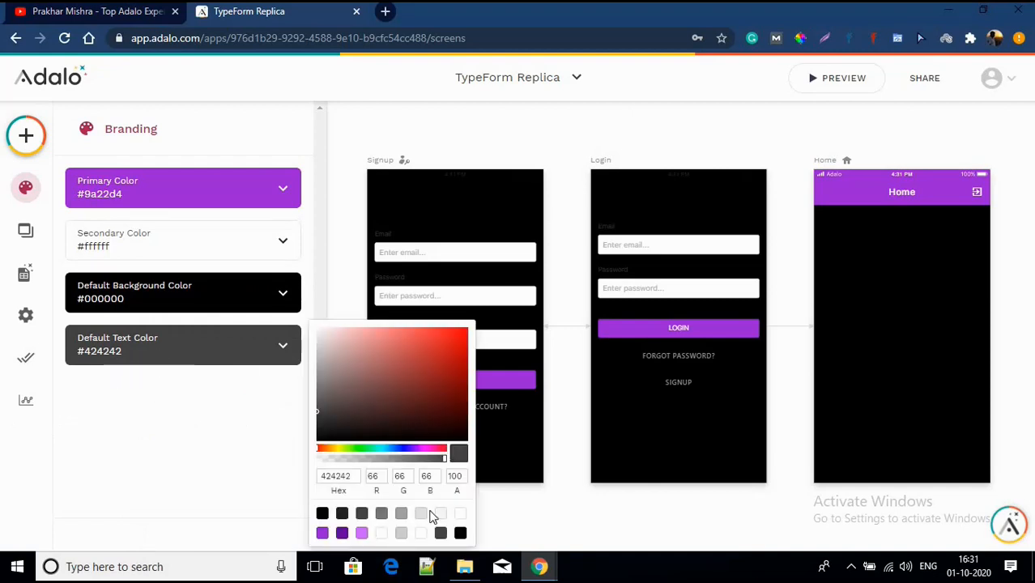
pyautogui.click(459, 516)
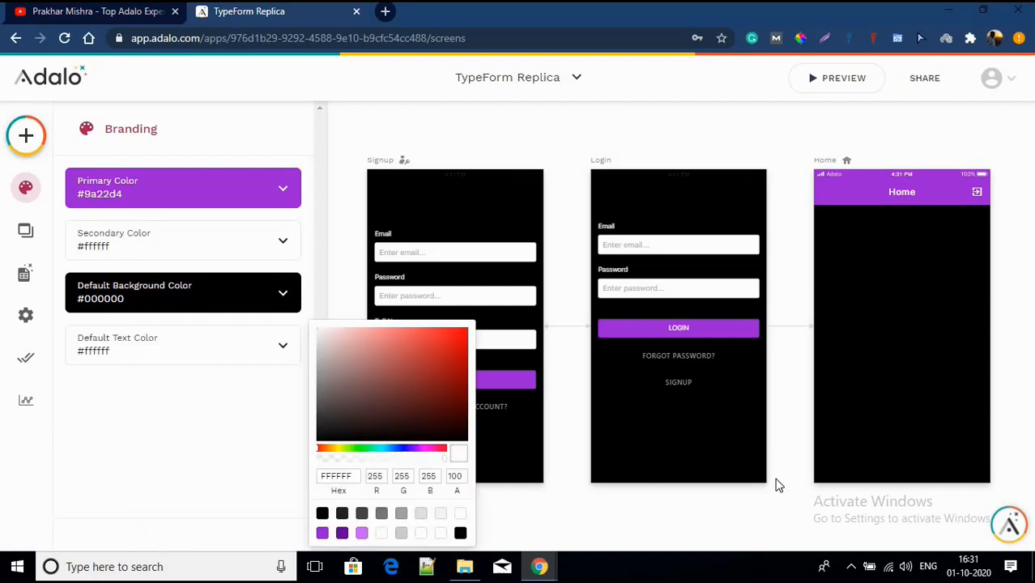
pyautogui.click(720, 450)
pyautogui.click(437, 209)
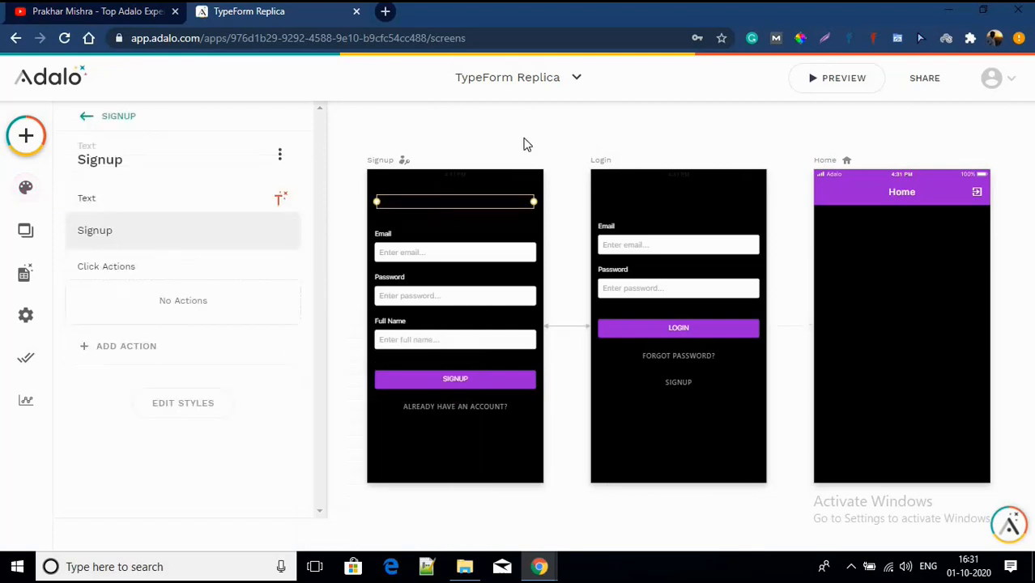
# Step: Make the Signup screen's title text white, restoring components accidentally deleted
pyautogui.click(522, 143)
pyautogui.moveTo(343, 454); pyautogui.dragTo(563, 170)
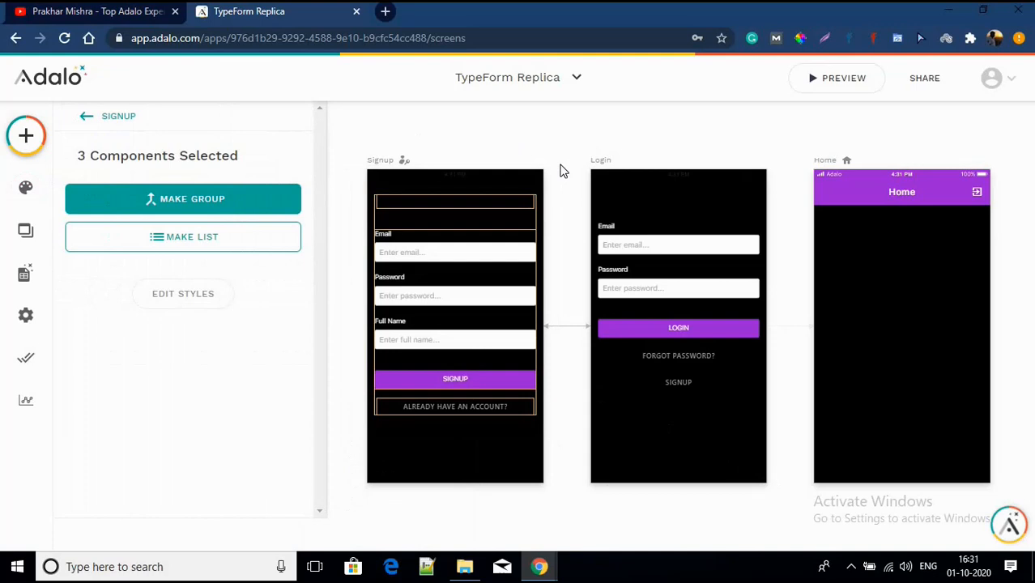
pyautogui.press('Delete')
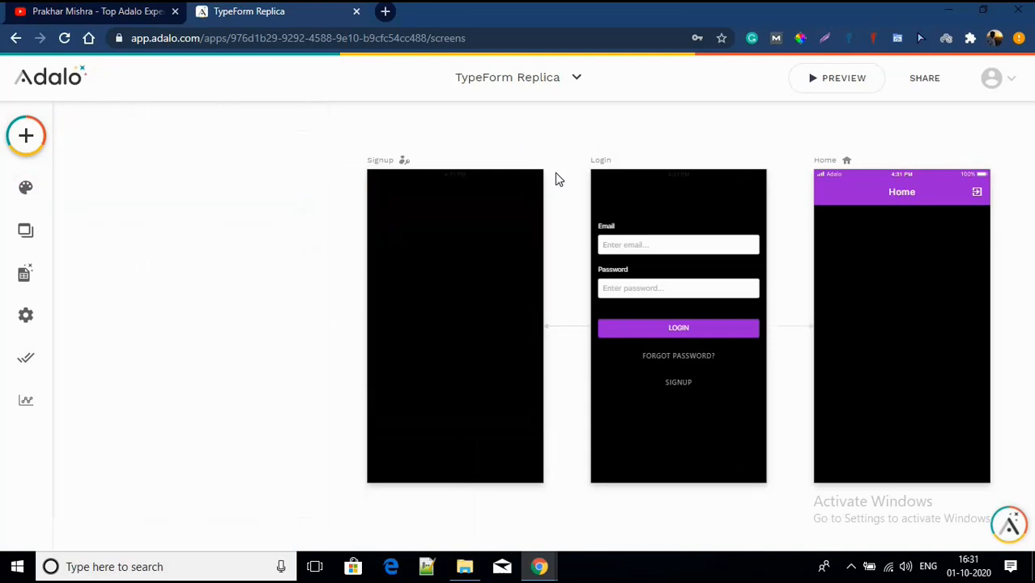
pyautogui.hotkey('ctrl', 'z')
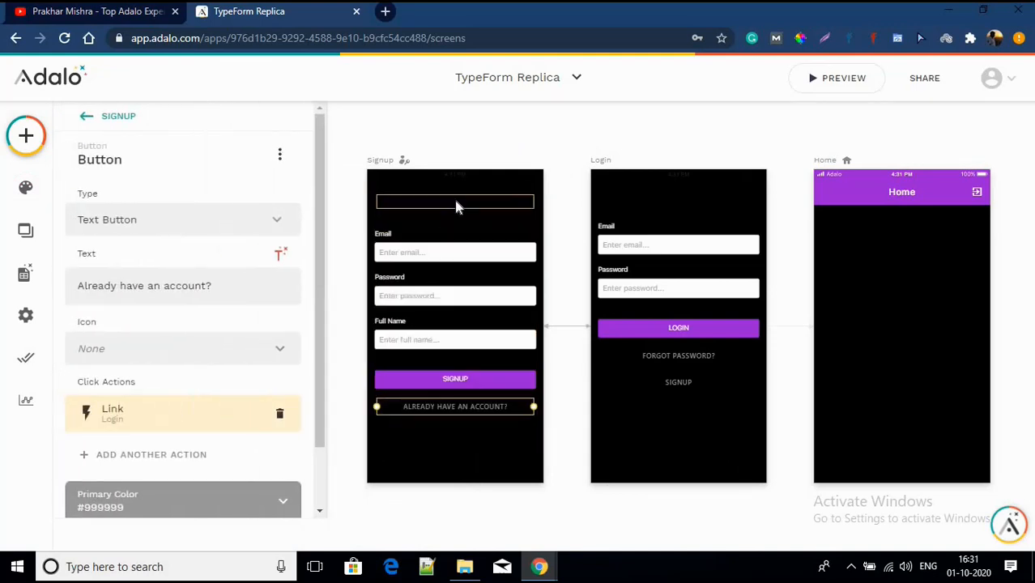
pyautogui.click(454, 202)
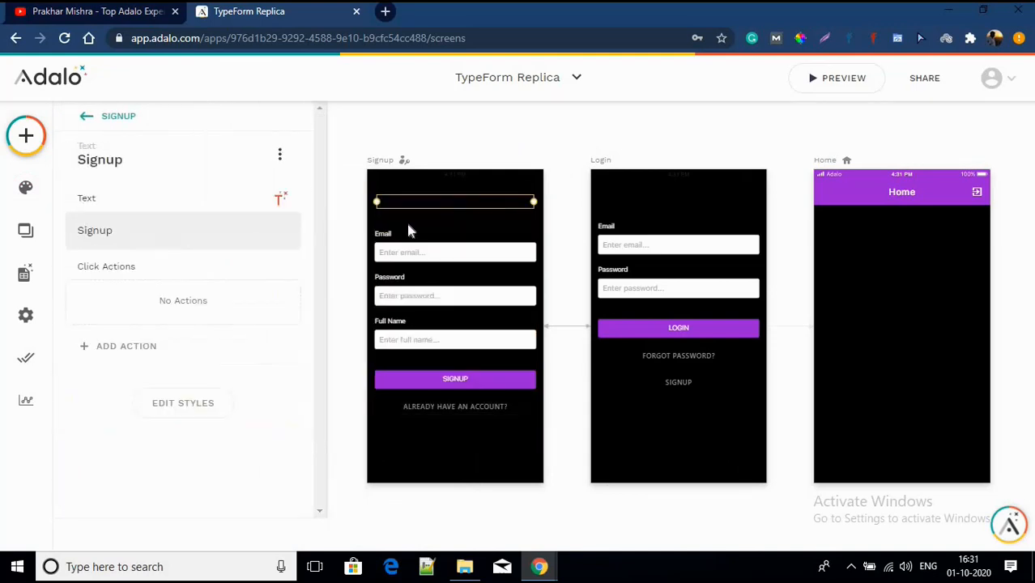
pyautogui.click(187, 400)
pyautogui.click(195, 396)
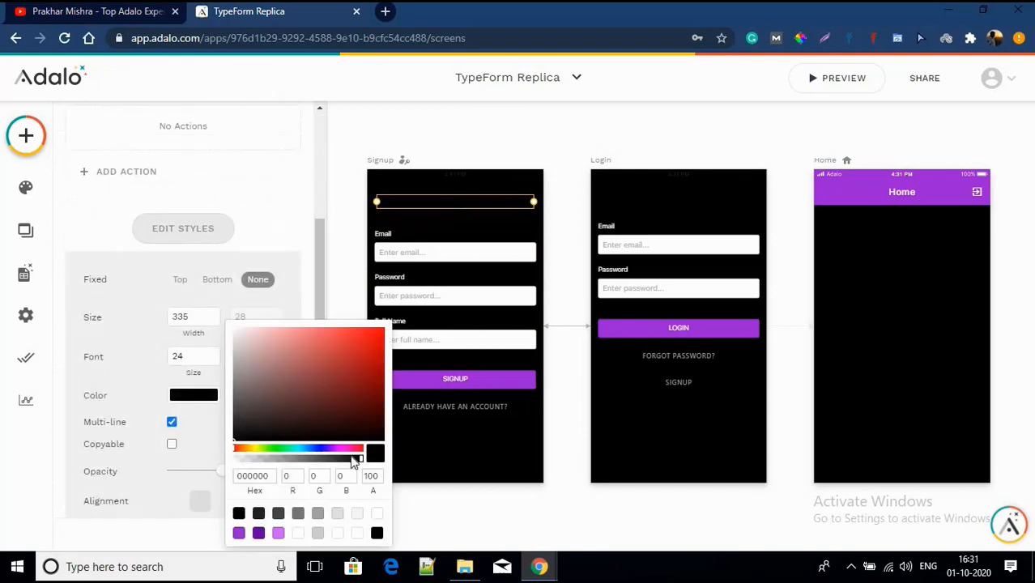
pyautogui.click(376, 521)
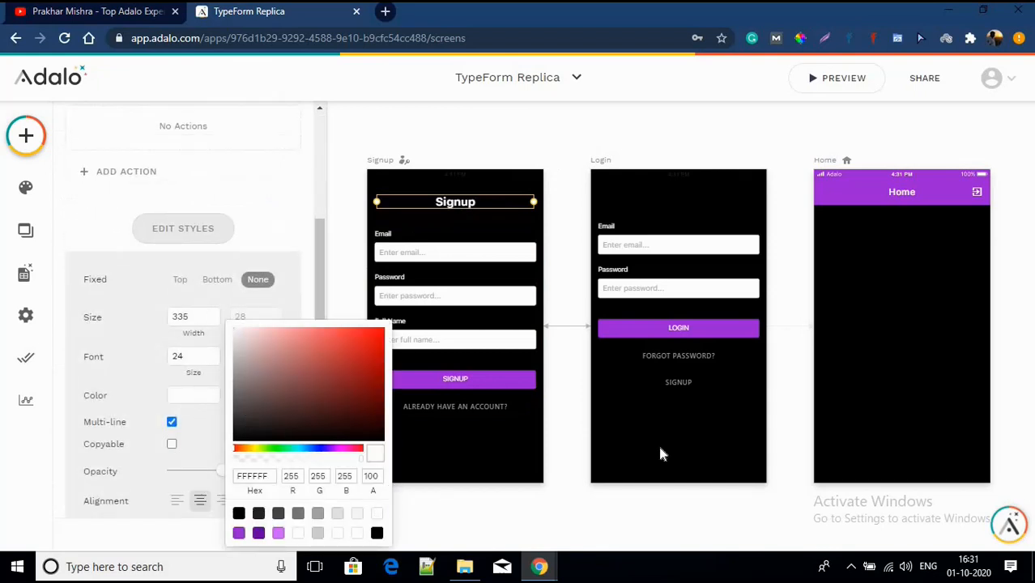
# Step: Set the Login screen's title colour to the white preset
pyautogui.click(680, 201)
pyautogui.click(680, 202)
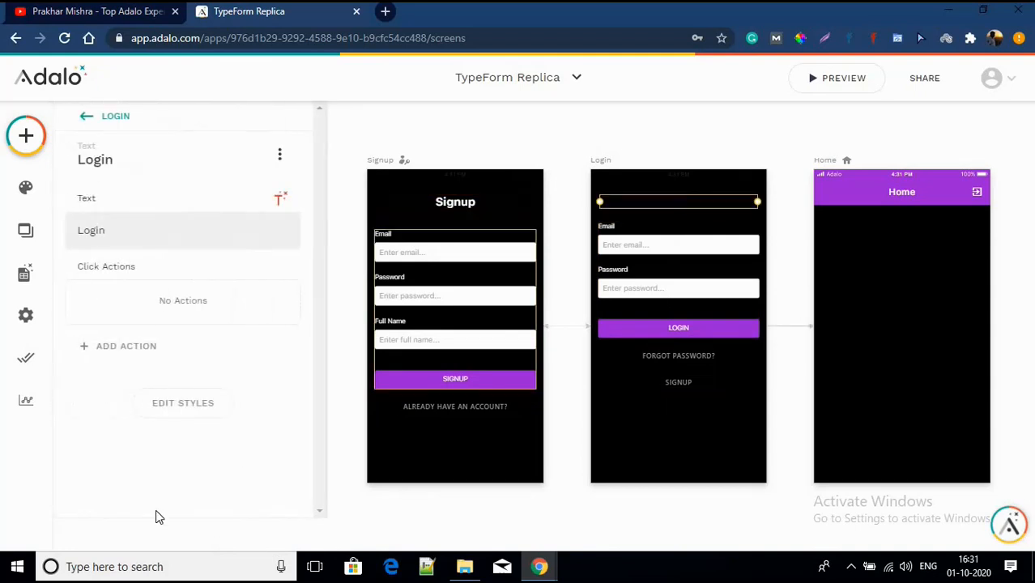
pyautogui.click(166, 421)
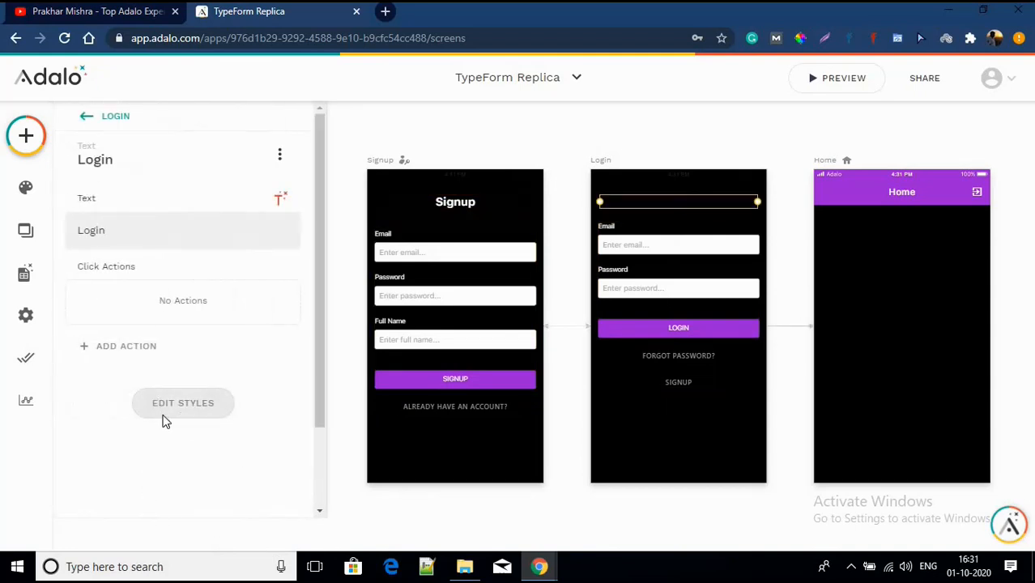
pyautogui.scroll(-3, 179, 381)
pyautogui.click(191, 343)
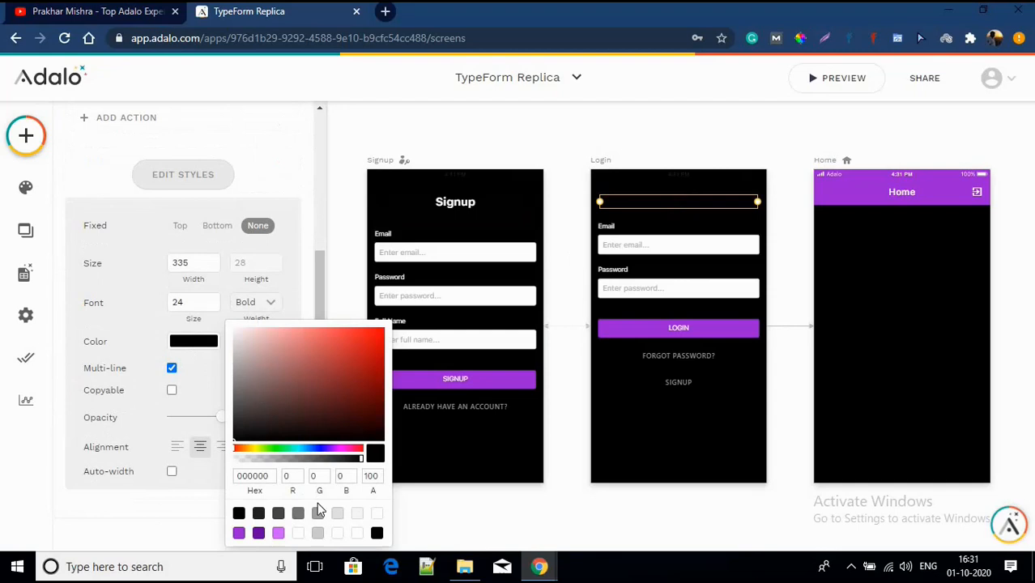
pyautogui.click(378, 518)
pyautogui.click(606, 437)
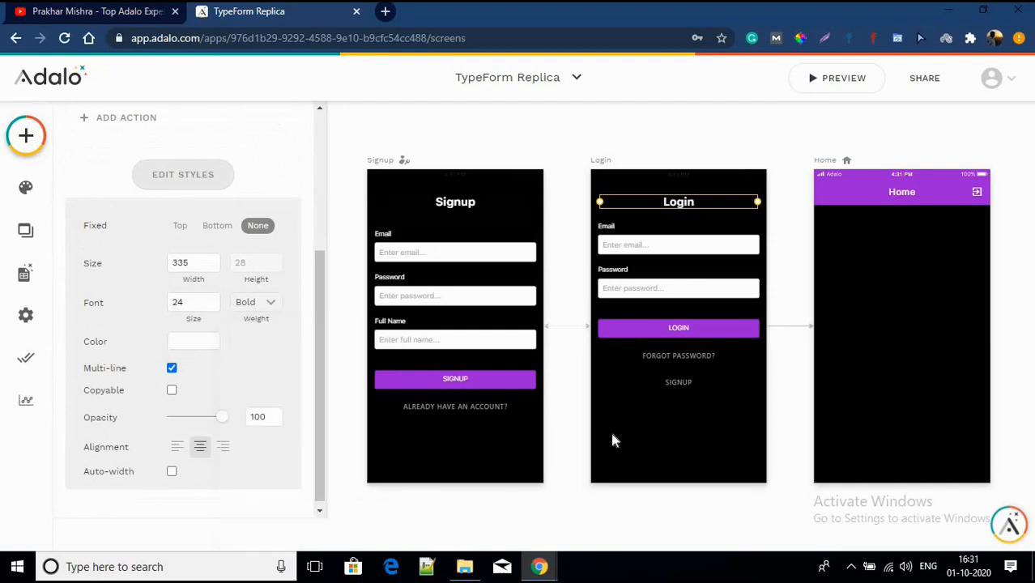
pyautogui.click(612, 442)
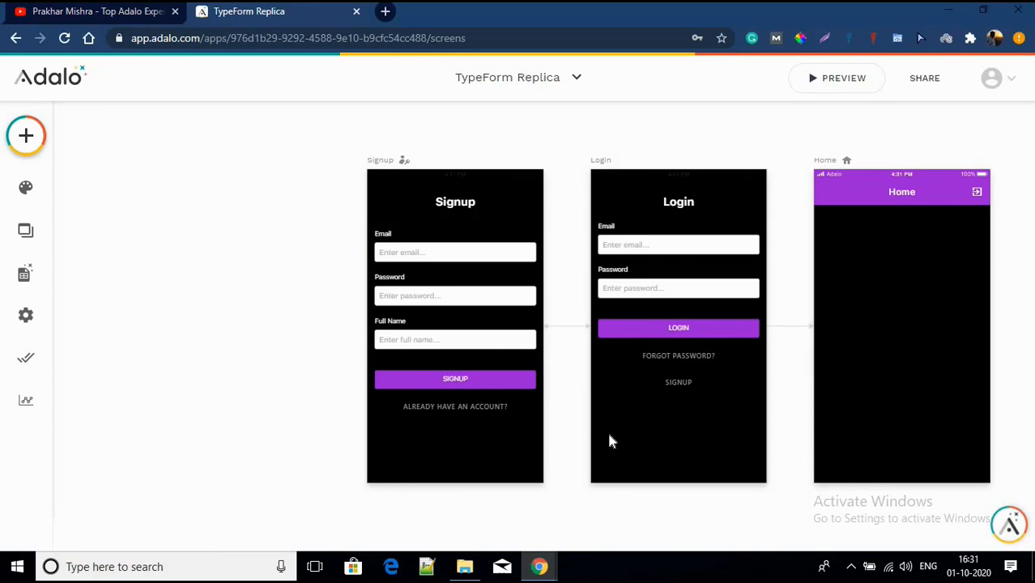
pyautogui.scroll(-3, 610, 441)
# Step: Add a Button to the Home screen labelled 'Go to Form'
pyautogui.scroll(4, 646, 264)
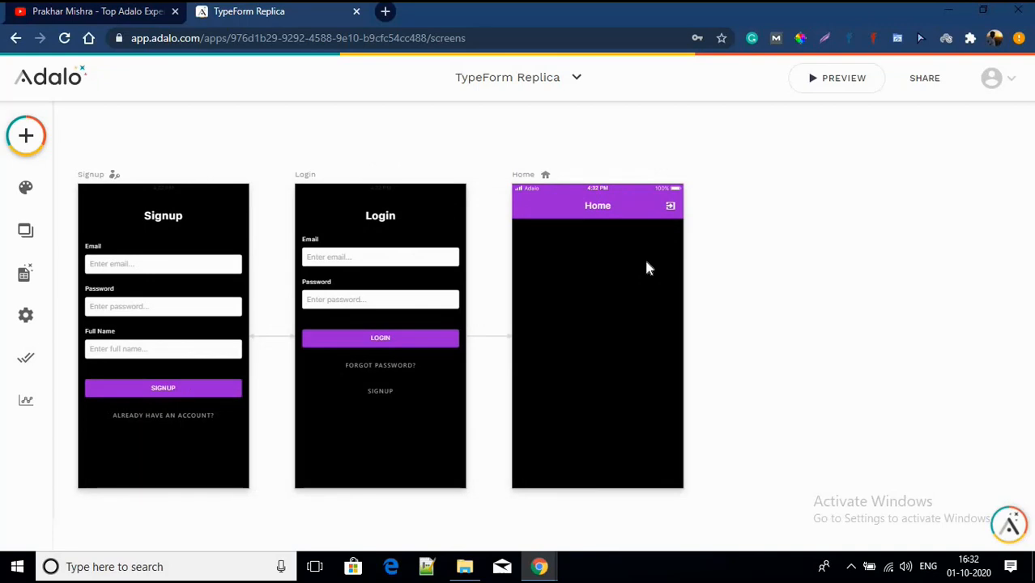
pyautogui.click(25, 137)
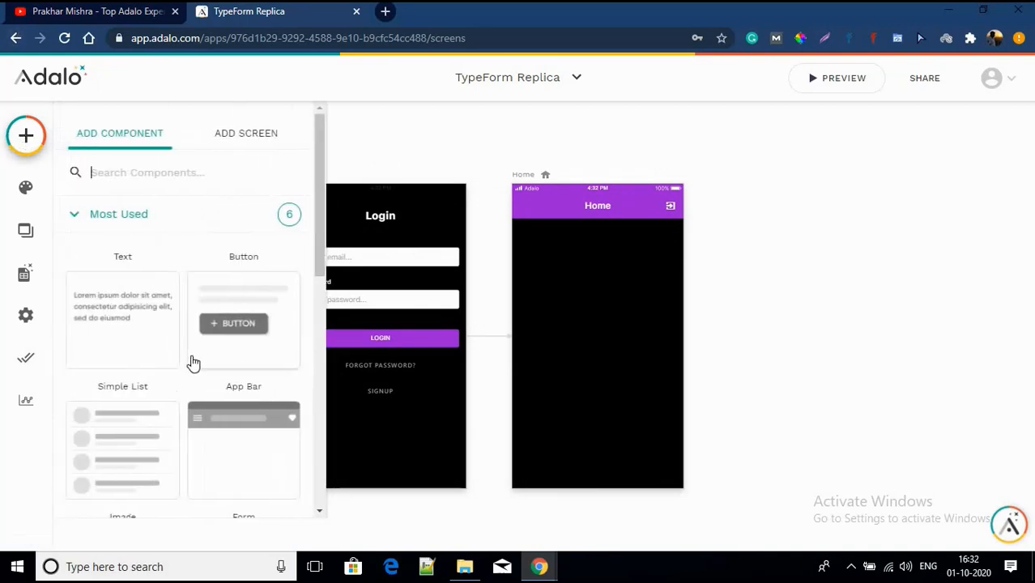
pyautogui.moveTo(228, 339); pyautogui.dragTo(596, 274)
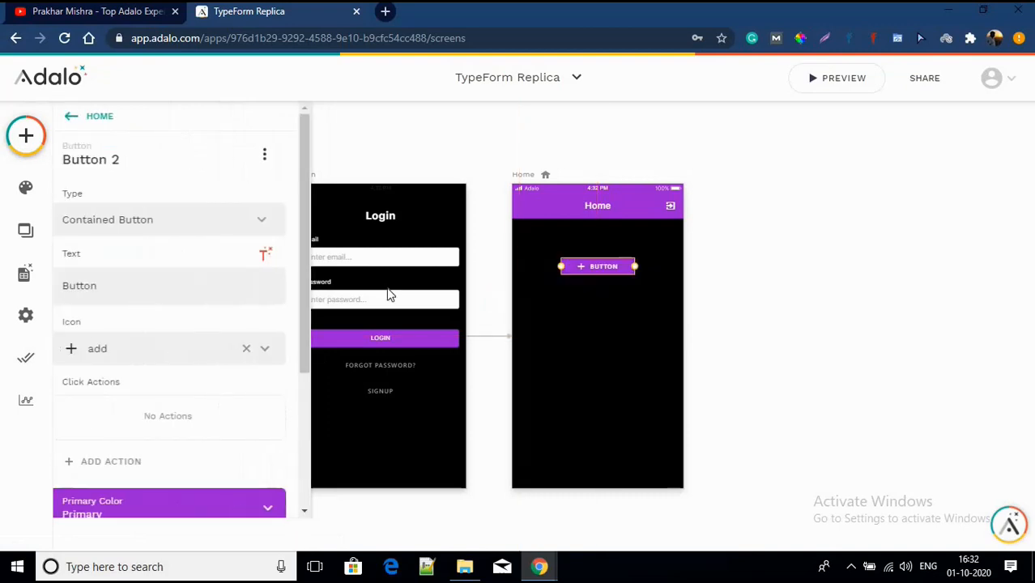
pyautogui.click(148, 284)
pyautogui.press('BackSpace')
pyautogui.press('BackSpace')
pyautogui.press('BackSpace')
pyautogui.press('BackSpace')
pyautogui.press('BackSpace')
pyautogui.press('BackSpace')
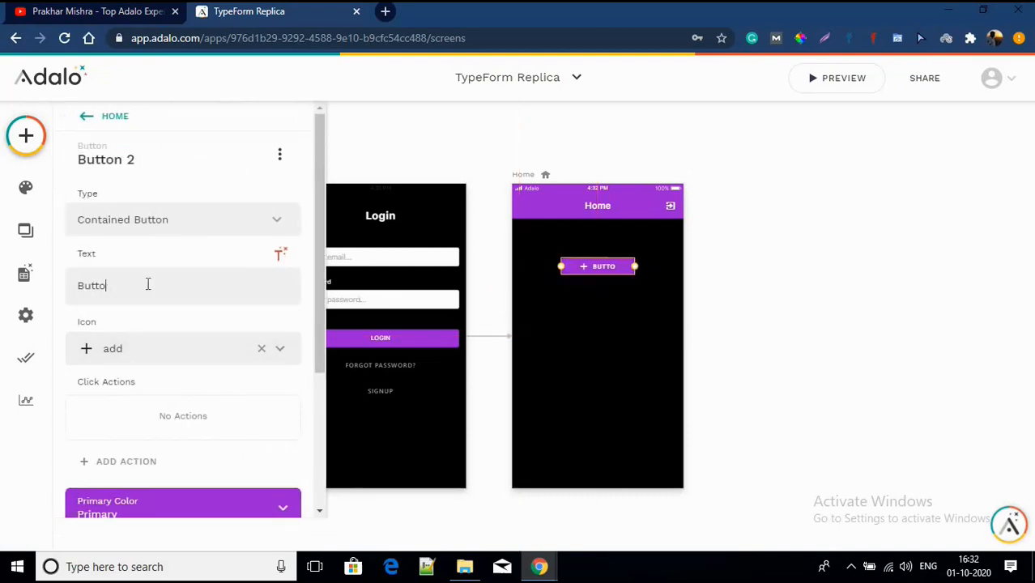
pyautogui.write('Go ')
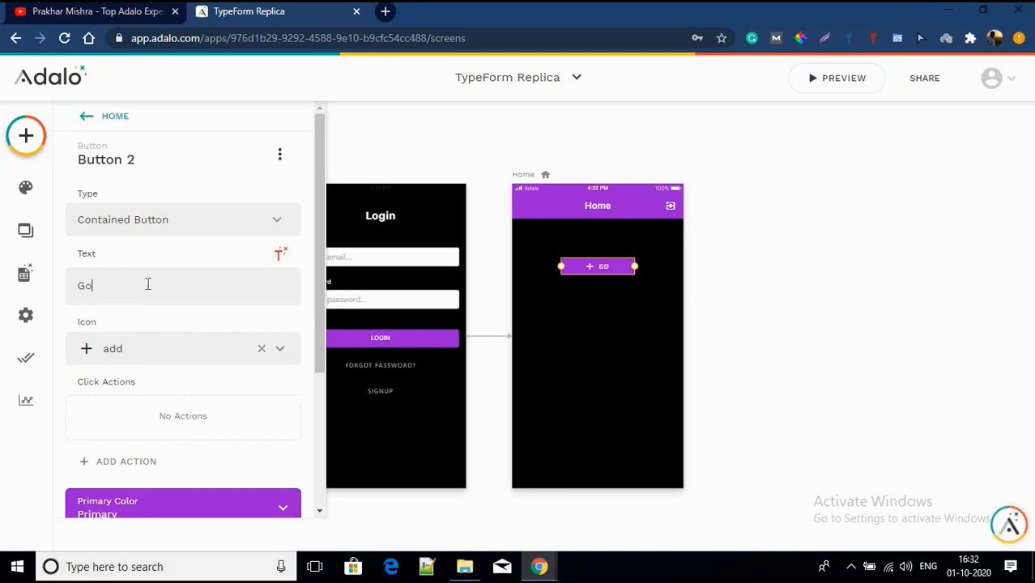
pyautogui.write('to Form')
# Step: Widen the Go to Form button and remove its plus icon
pyautogui.moveTo(560, 266); pyautogui.dragTo(526, 265)
pyautogui.moveTo(617, 273); pyautogui.dragTo(624, 269)
pyautogui.click(261, 348)
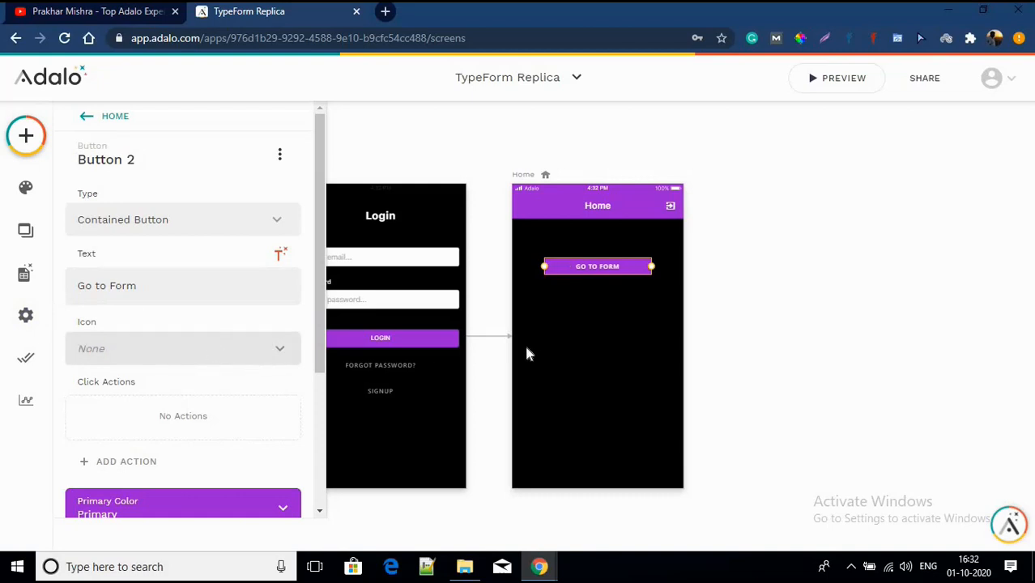
pyautogui.click(612, 311)
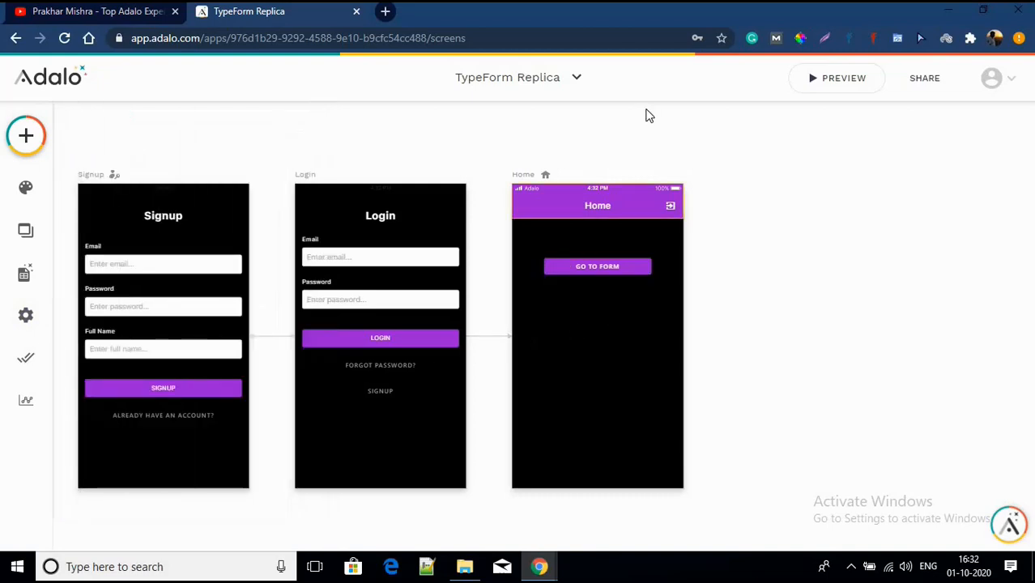
pyautogui.click(589, 270)
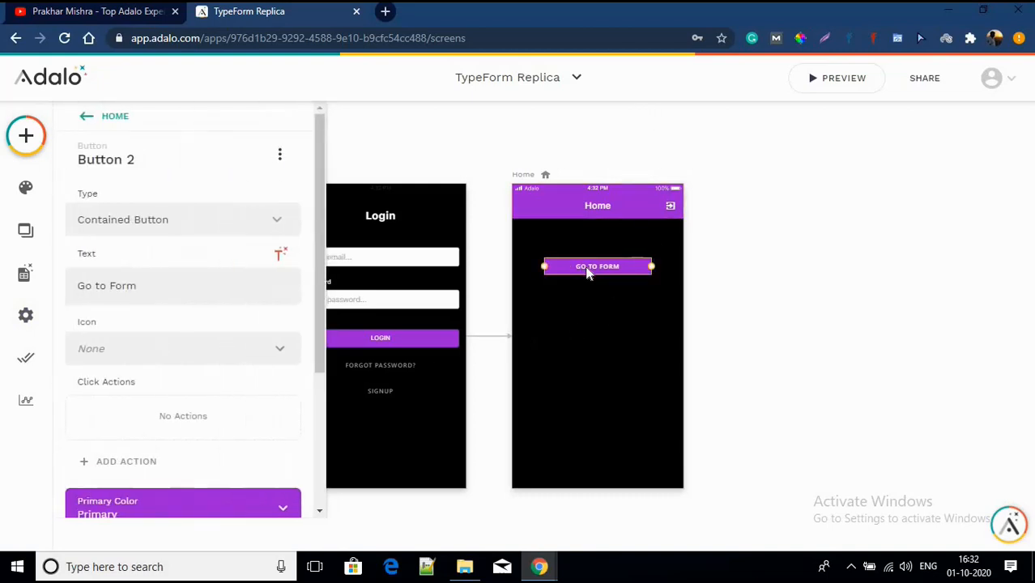
# Step: Link the Go to Form button to a new screen named 'Write Name'
pyautogui.click(148, 475)
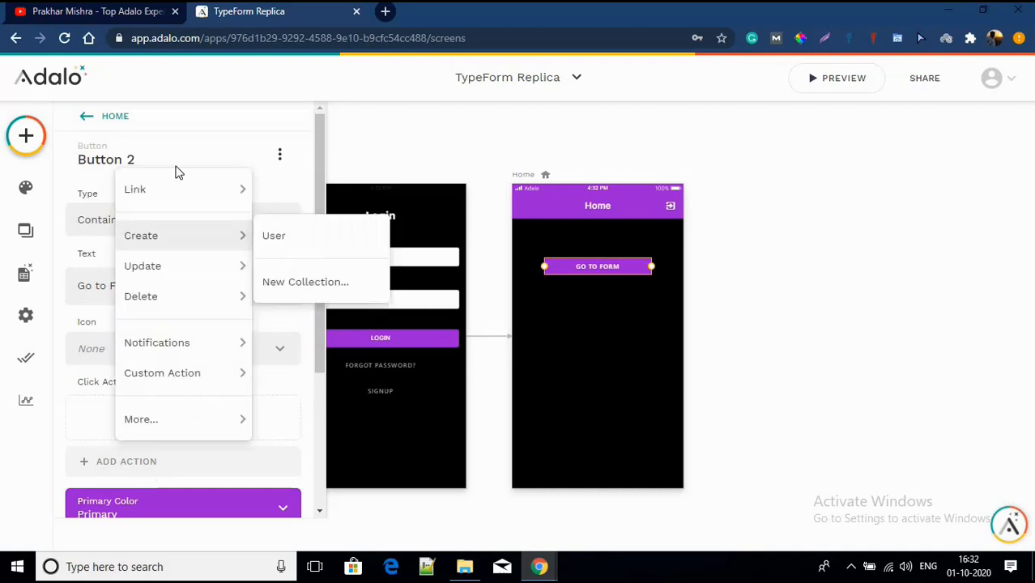
pyautogui.moveTo(236, 200)
pyautogui.click(351, 202)
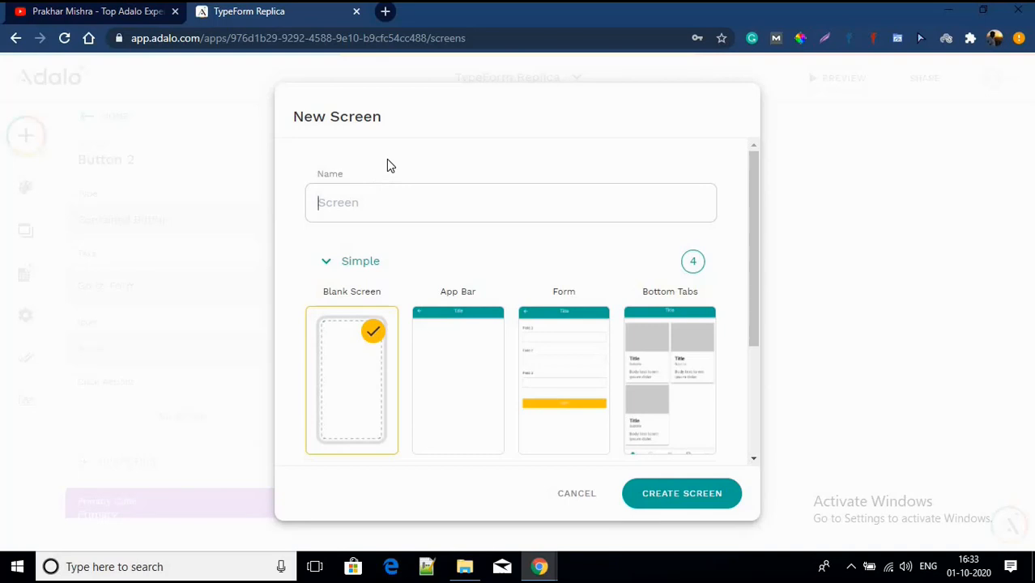
pyautogui.write('Write Name')
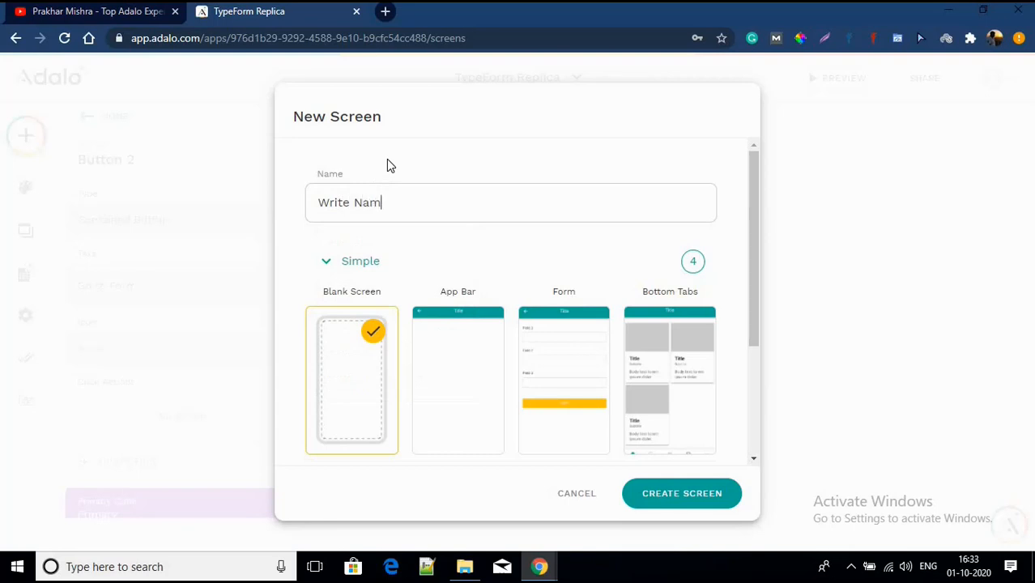
pyautogui.click(683, 495)
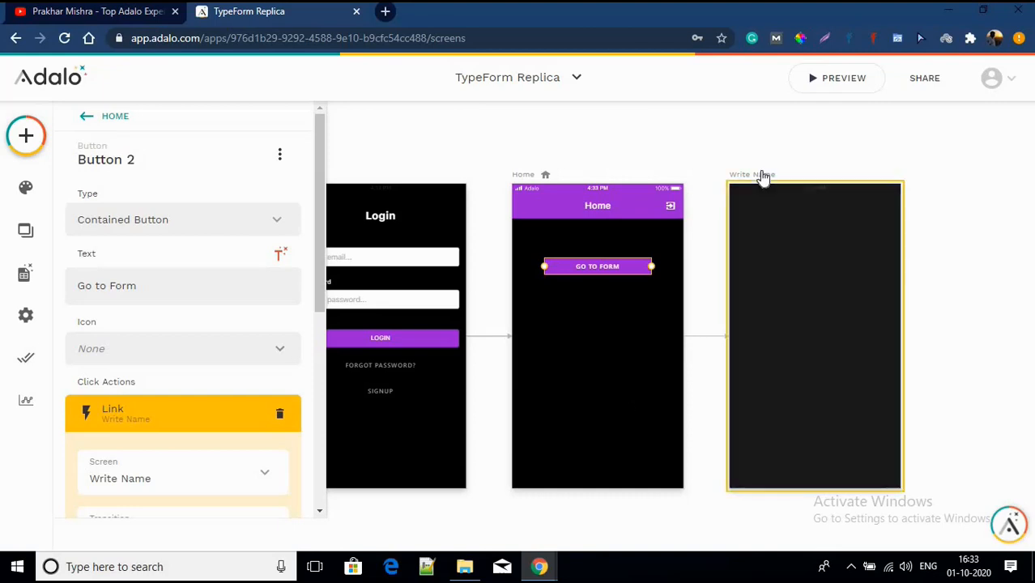
# Step: Bring up the Write Name screen's style settings and status bar colour choices
pyautogui.click(763, 174)
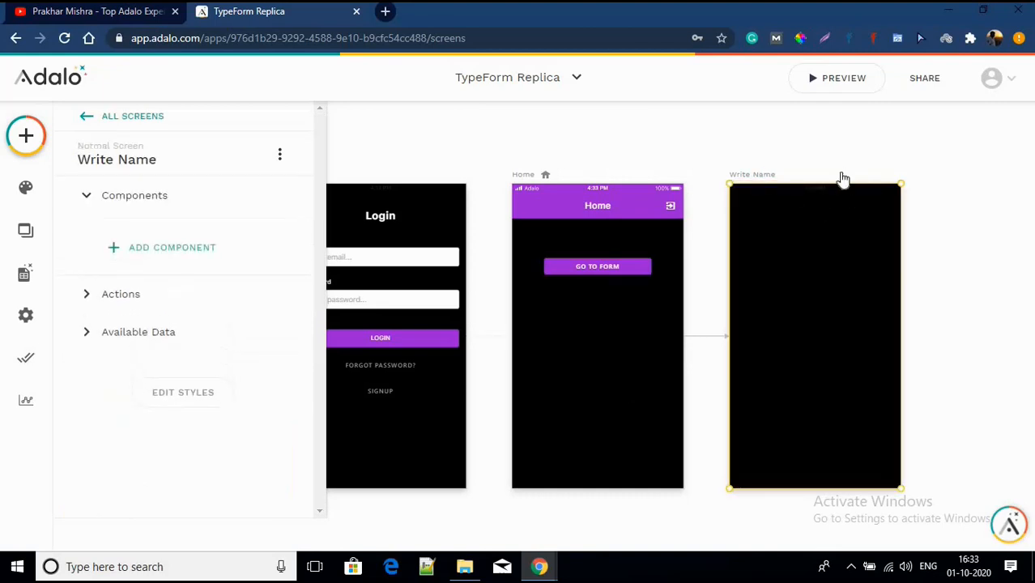
pyautogui.click(166, 393)
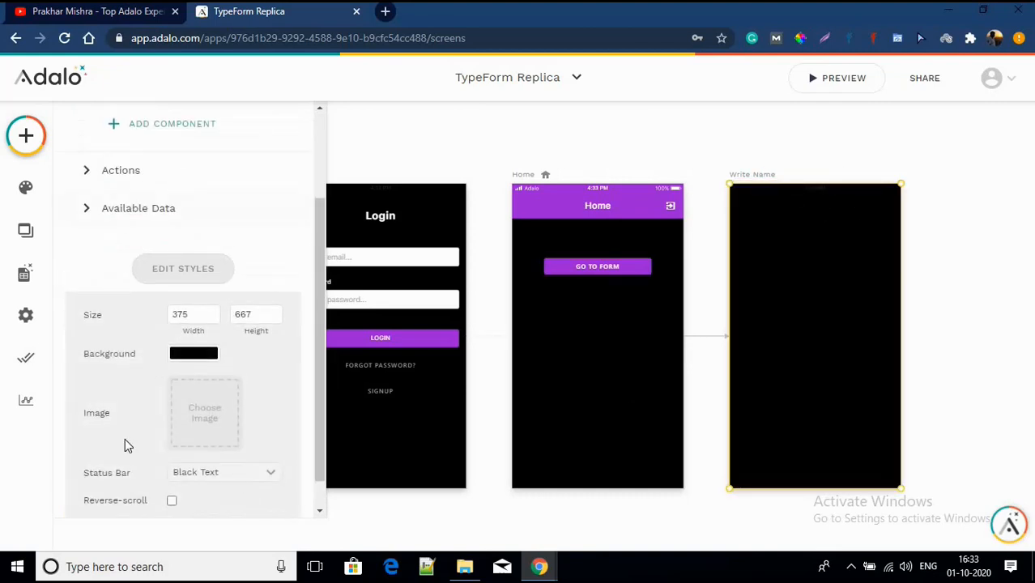
pyautogui.click(180, 475)
# Step: Set Status Bar to White Text on the Write Name, Signup and Login screens
pyautogui.click(199, 427)
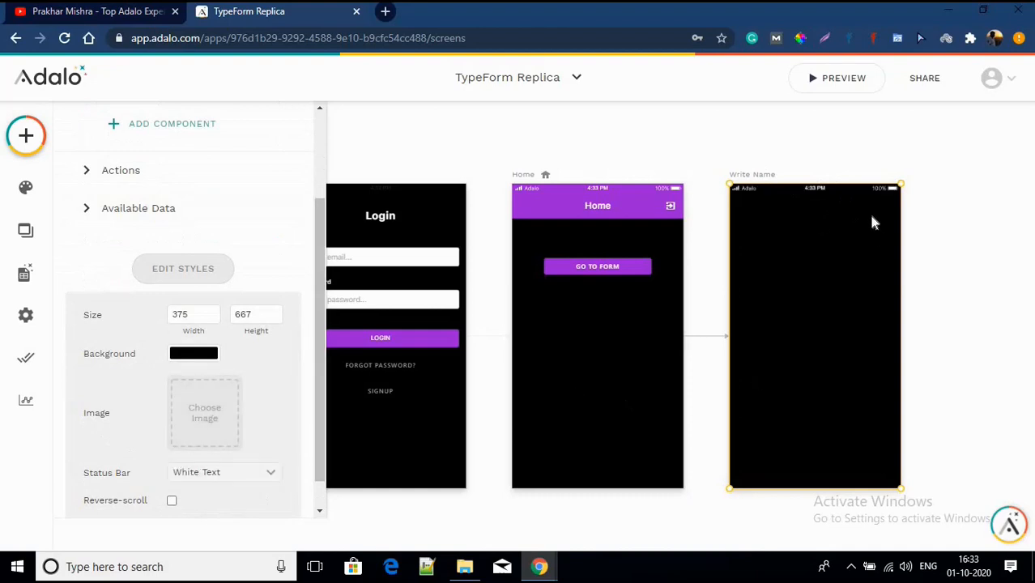
pyautogui.hscroll(-5, 432, 199)
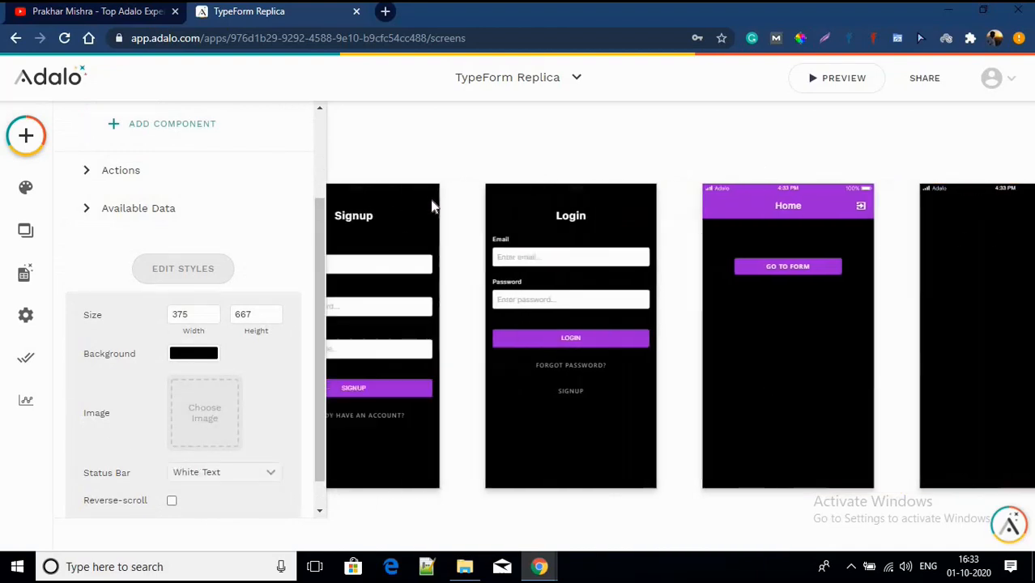
pyautogui.click(431, 203)
pyautogui.scroll(-1, 203, 425)
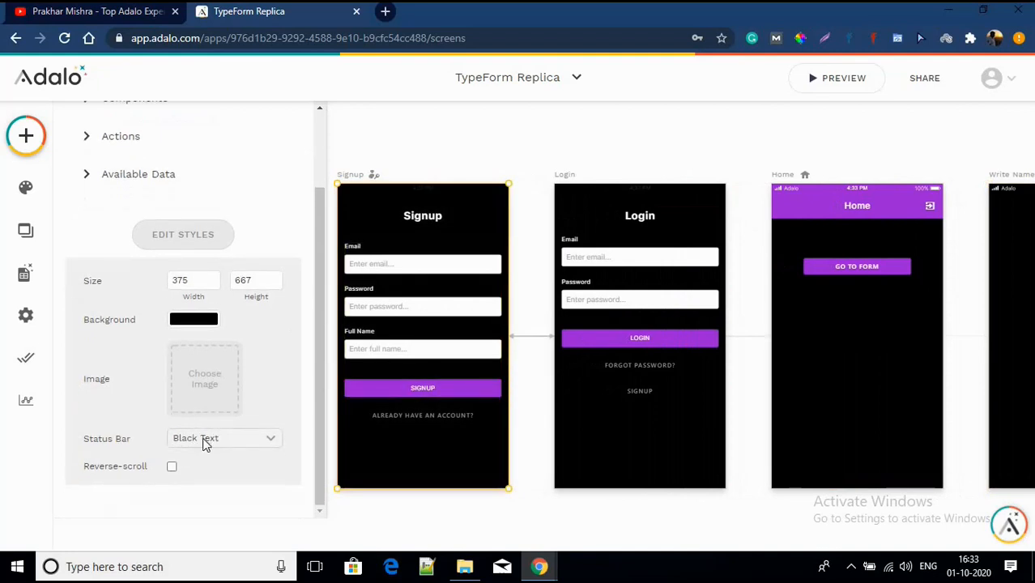
pyautogui.click(203, 438)
pyautogui.click(238, 387)
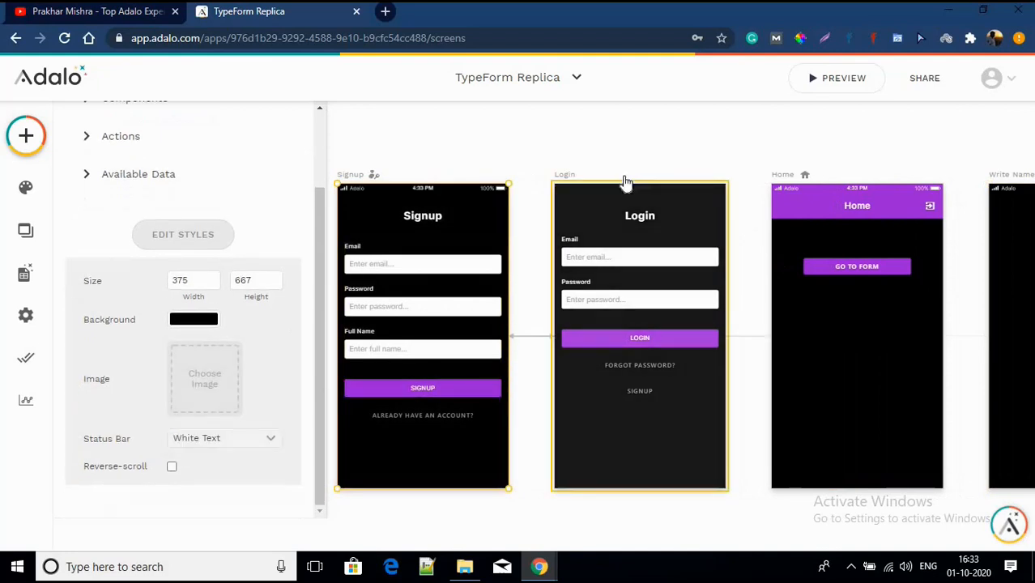
pyautogui.click(623, 187)
pyautogui.click(187, 439)
pyautogui.click(204, 394)
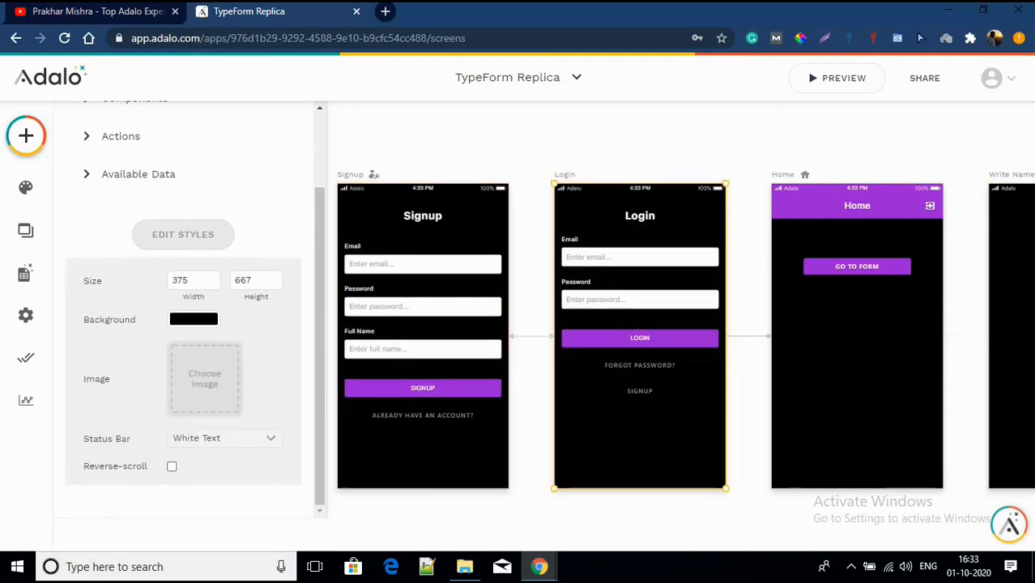
pyautogui.hscroll(5, 927, 407)
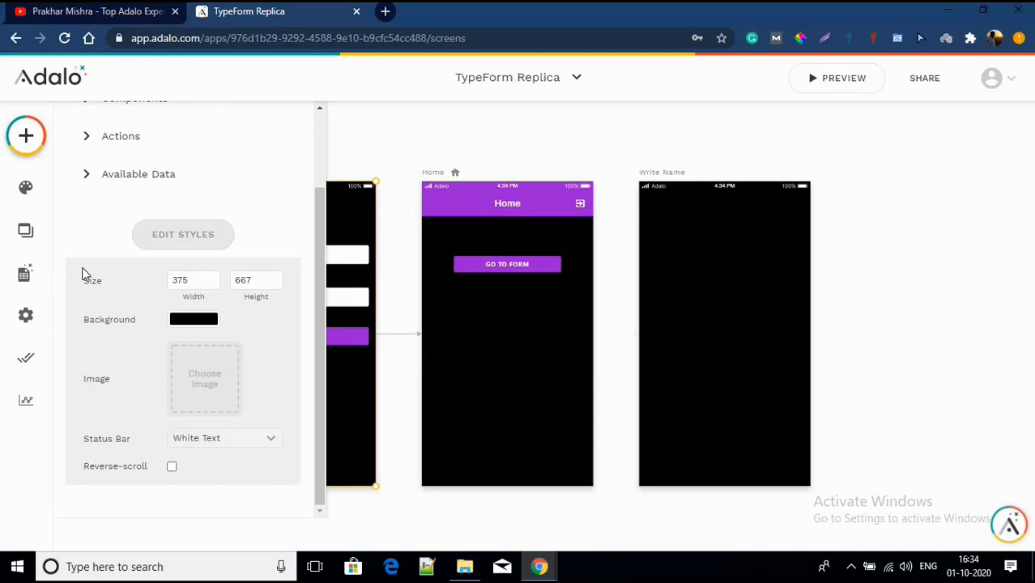
pyautogui.scroll(5, 717, 303)
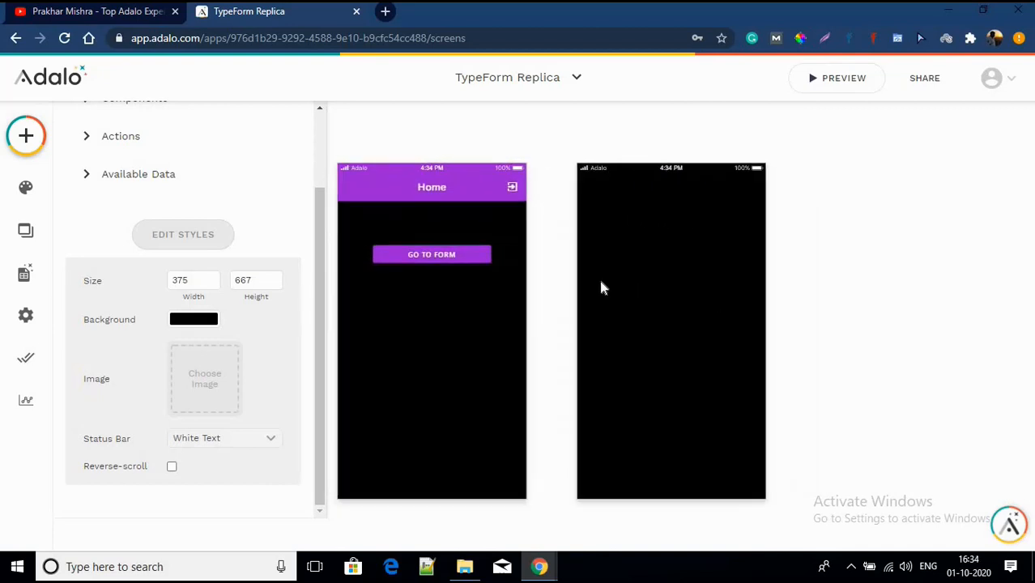
# Step: Add a text element reading 'What is your Name?' to the Write Name screen
pyautogui.click(39, 147)
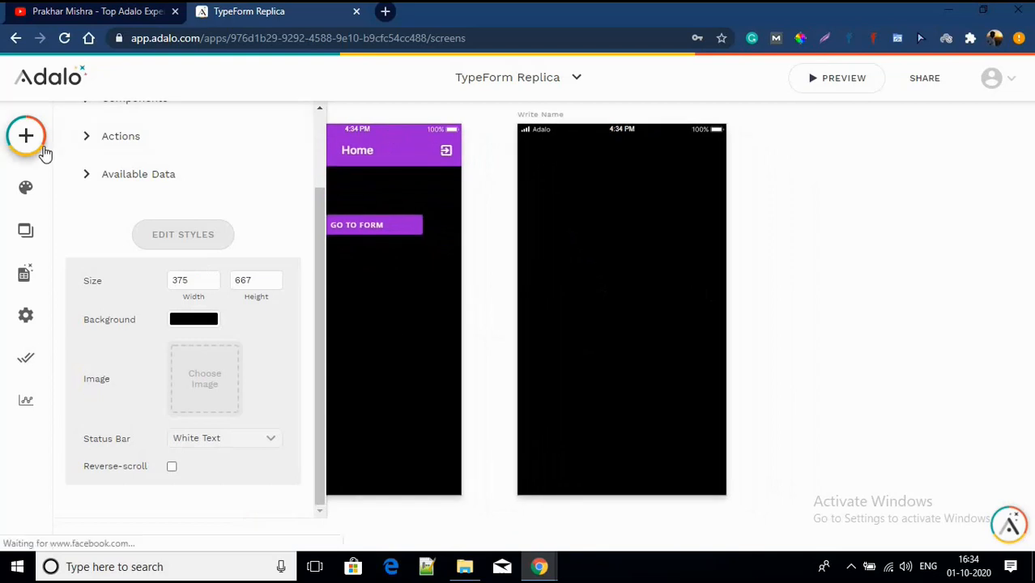
pyautogui.moveTo(93, 322); pyautogui.dragTo(555, 272)
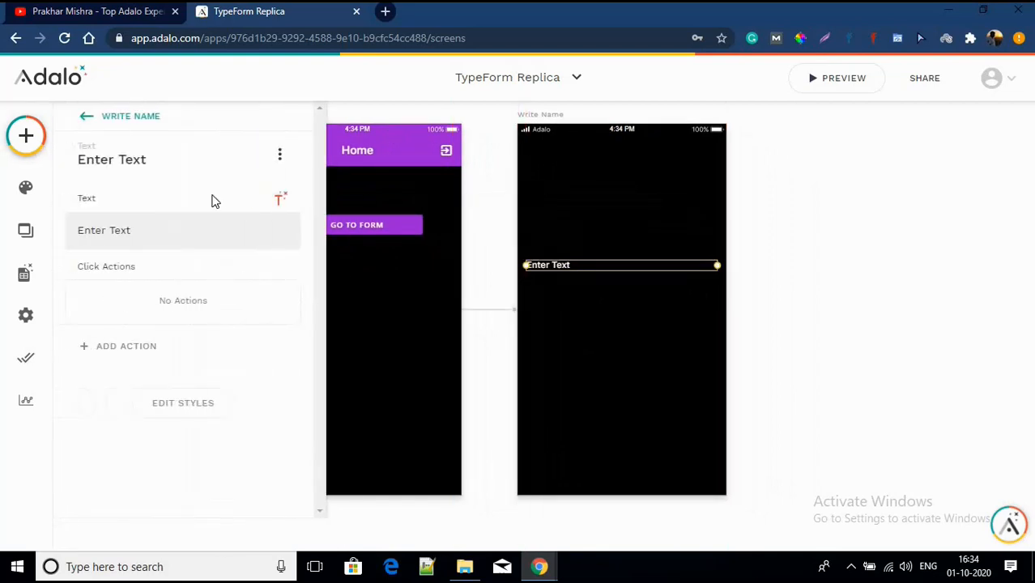
pyautogui.click(193, 233)
pyautogui.press('BackSpace')
pyautogui.press('BackSpace')
pyautogui.press('BackSpace')
pyautogui.press('BackSpace')
pyautogui.press('BackSpace')
pyautogui.press('BackSpace')
pyautogui.press('BackSpace')
pyautogui.press('BackSpace')
pyautogui.press('BackSpace')
pyautogui.press('BackSpace')
pyautogui.write('W')
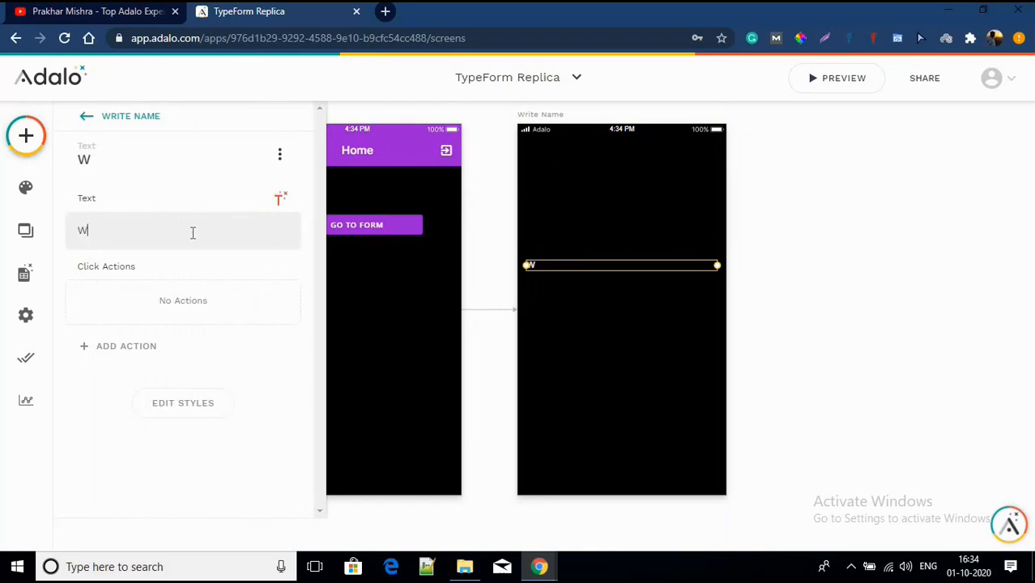
pyautogui.write('hat is y')
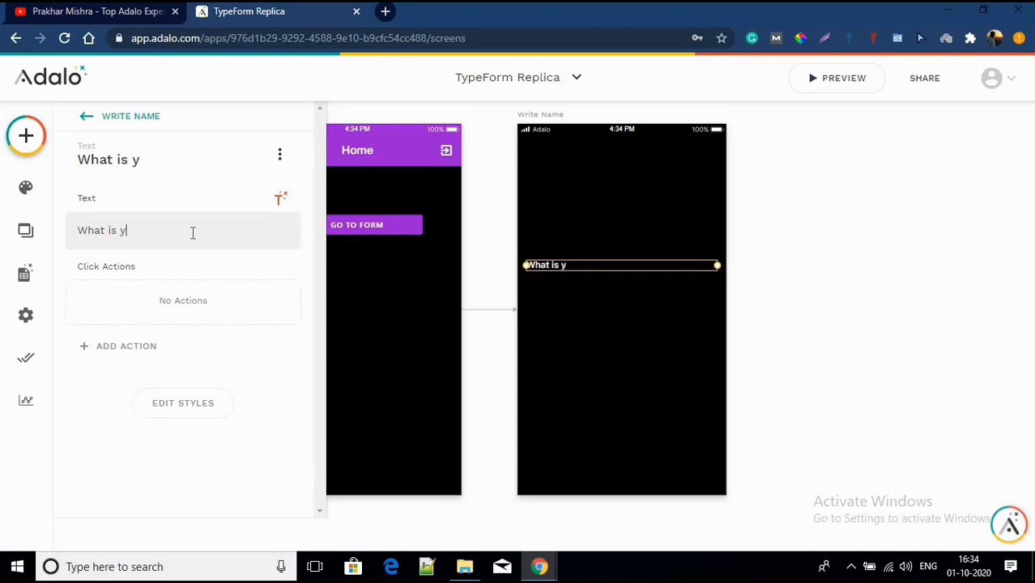
pyautogui.write('our Na')
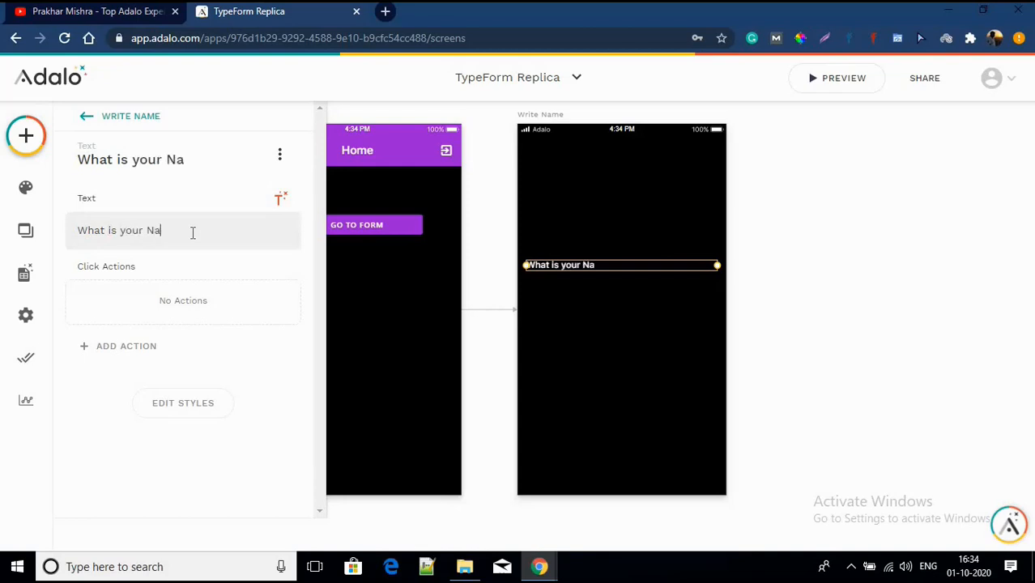
pyautogui.write('me?')
# Step: Make the heading Semibold at font size 20 and narrow its text box
pyautogui.click(204, 409)
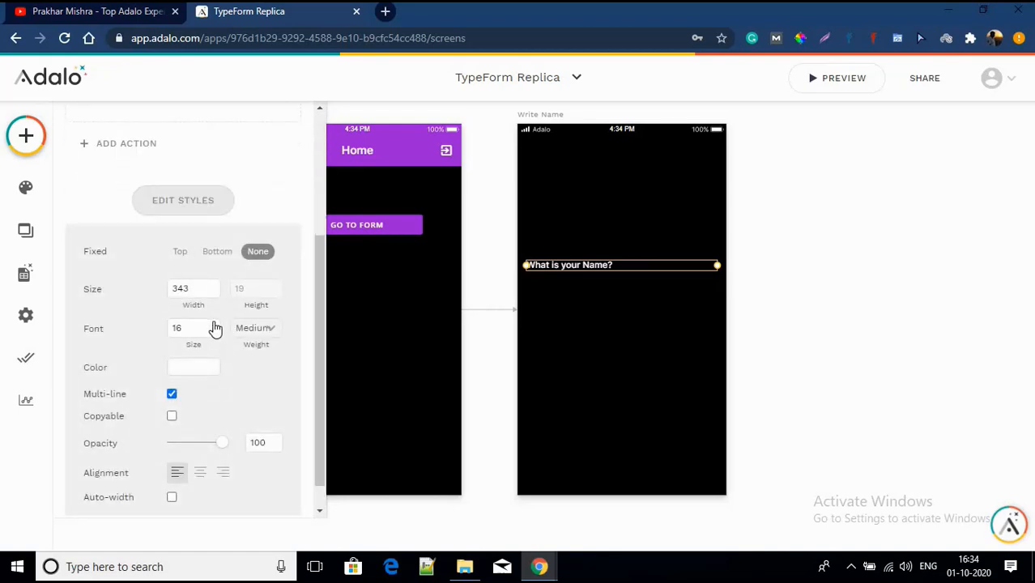
pyautogui.click(253, 328)
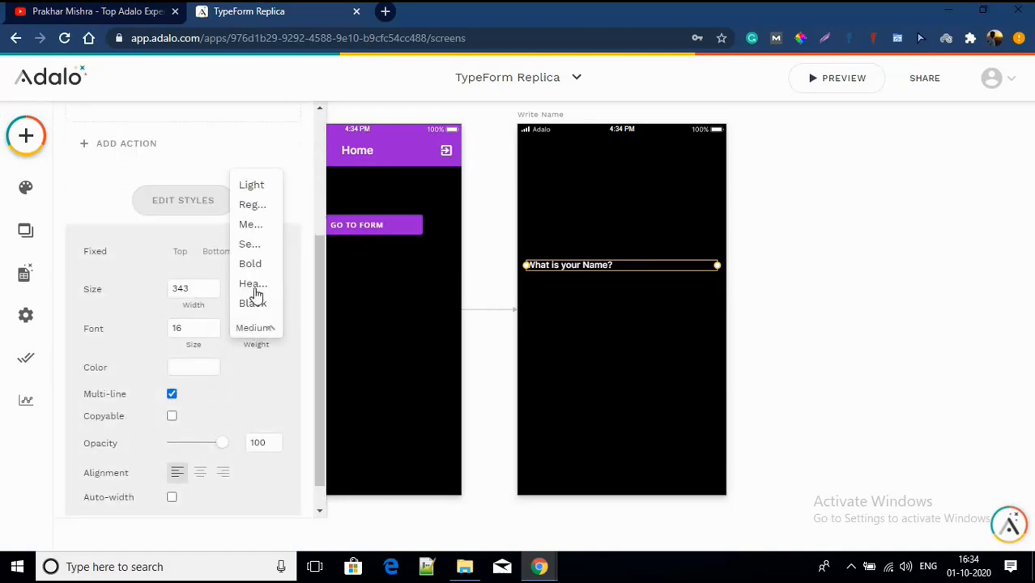
pyautogui.click(256, 243)
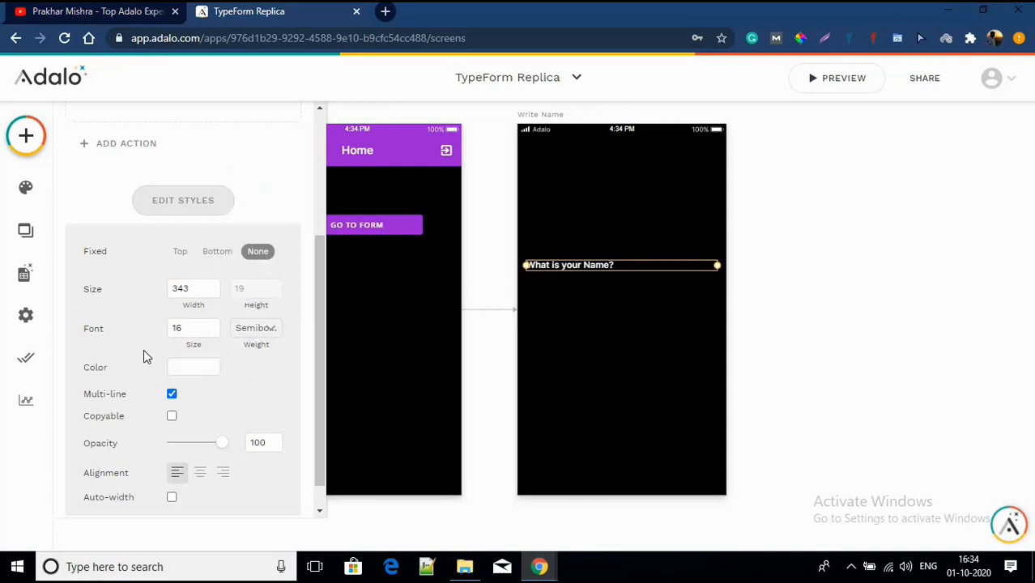
pyautogui.click(214, 324)
pyautogui.click(214, 324)
pyautogui.click(214, 324)
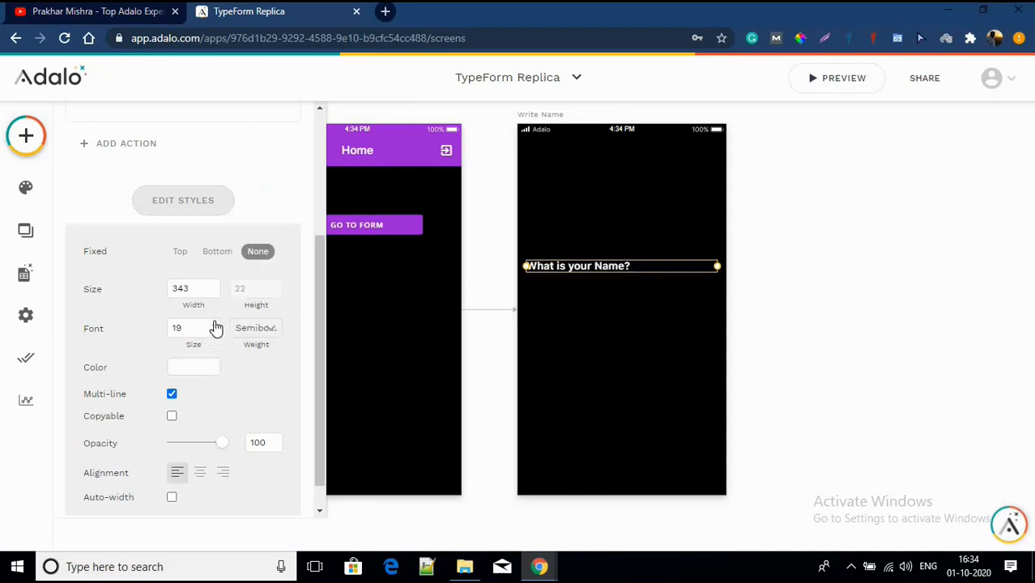
pyautogui.click(215, 327)
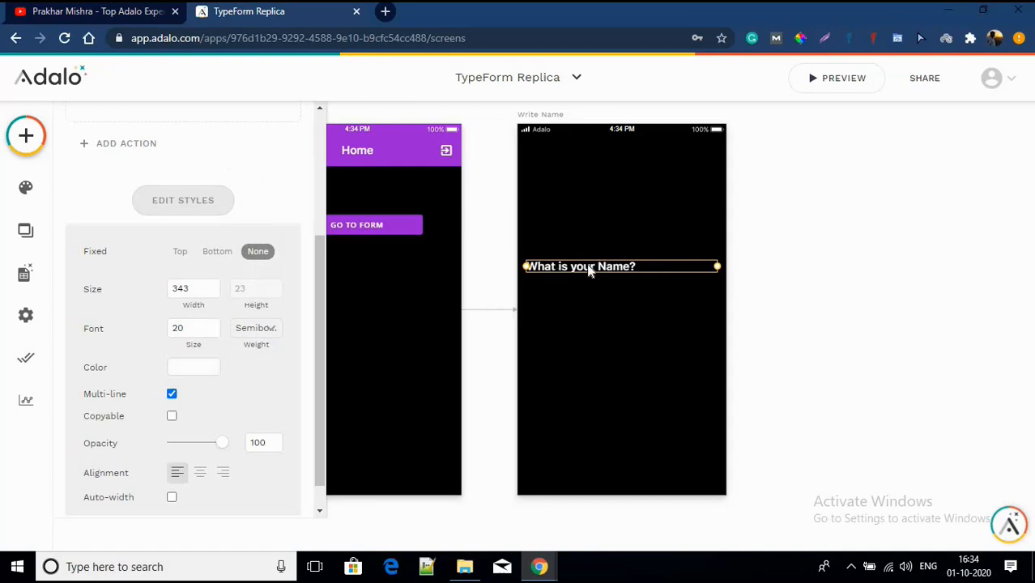
pyautogui.moveTo(526, 267); pyautogui.dragTo(598, 271)
pyautogui.click(581, 302)
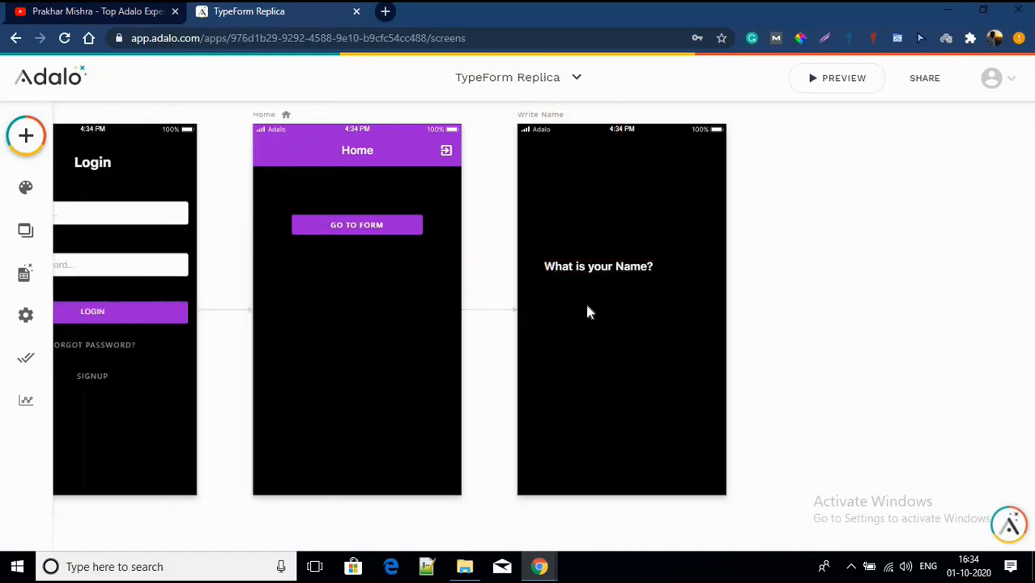
# Step: Duplicate the 'What is your Name?' heading just below itself with Ctrl+D
pyautogui.scroll(3, 601, 289)
pyautogui.click(600, 264)
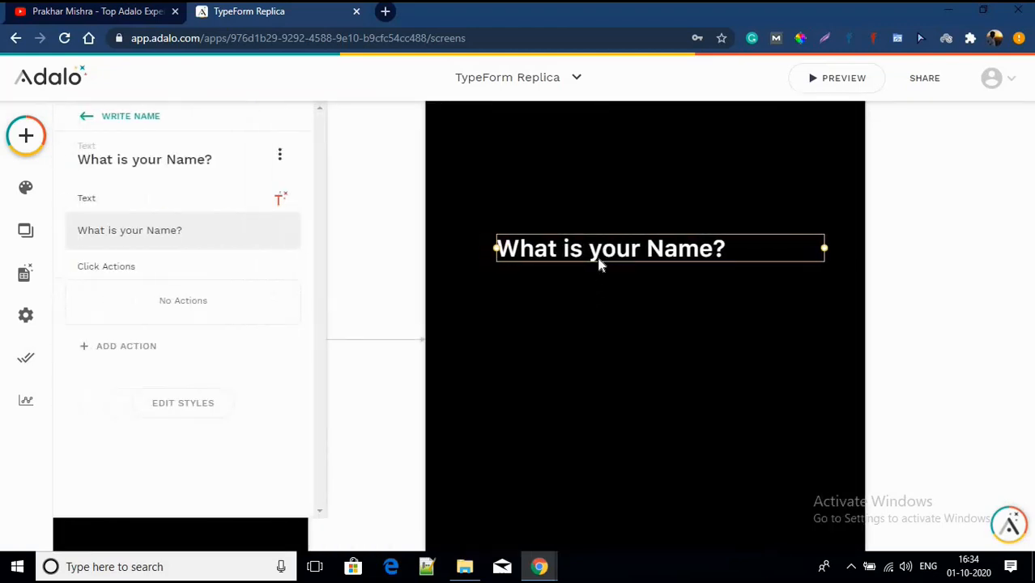
pyautogui.press('Right')
pyautogui.press('Right')
pyautogui.click(581, 364)
pyautogui.click(506, 257)
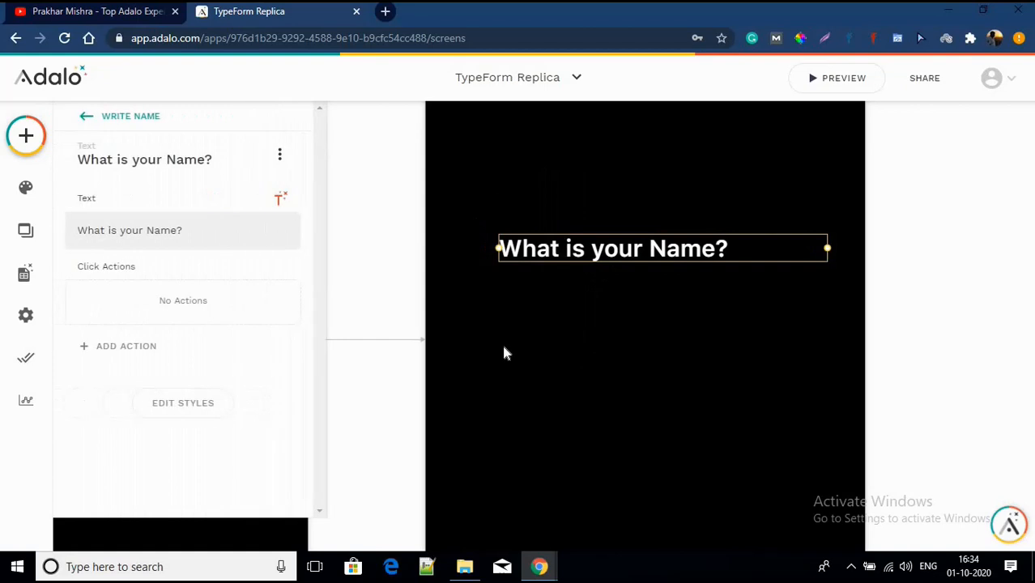
pyautogui.click(503, 344)
pyautogui.click(570, 255)
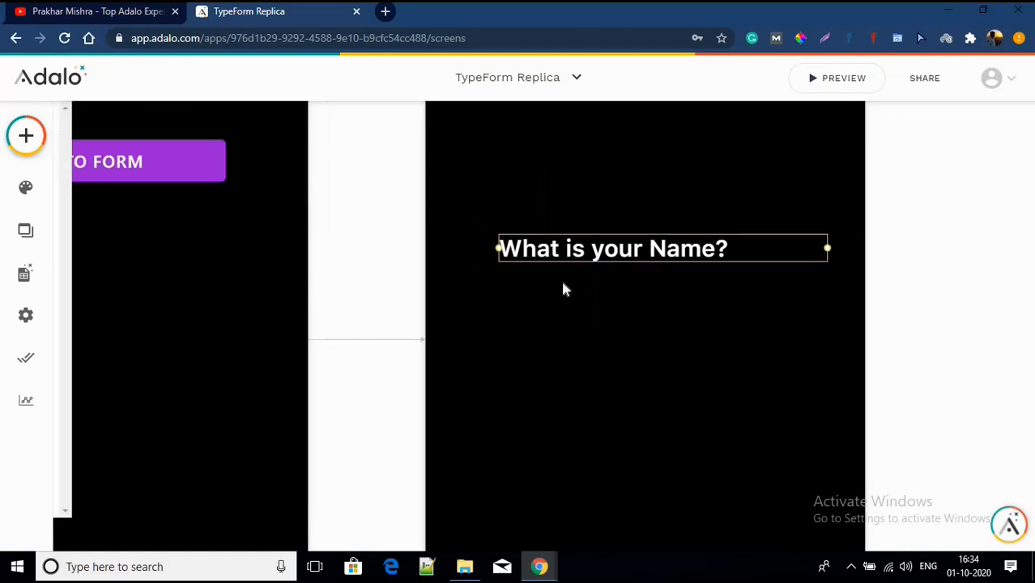
pyautogui.hotkey('ctrl', 'd')
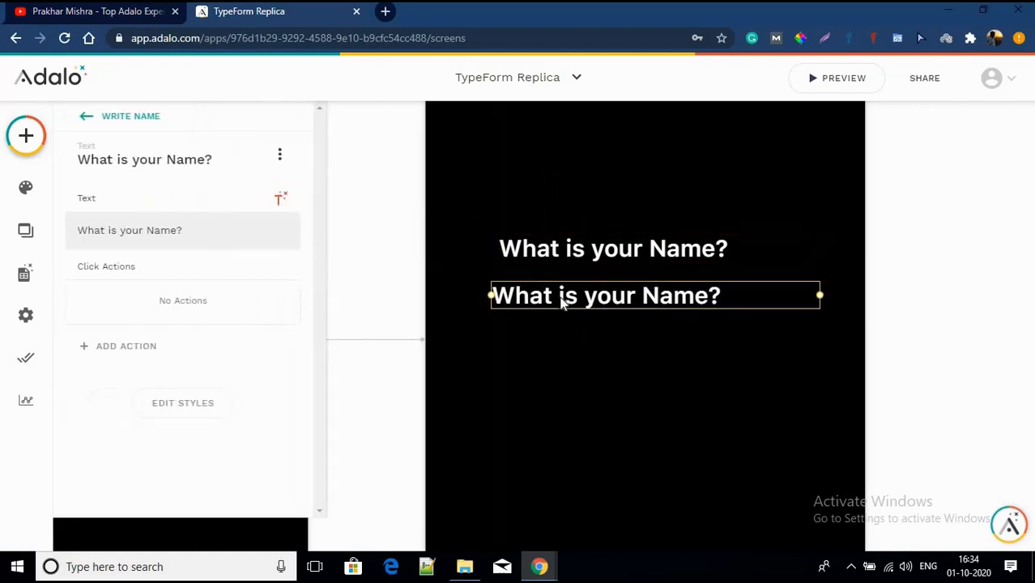
# Step: Replace the copied heading's text with '1-->'
pyautogui.click(242, 227)
pyautogui.press('BackSpace')
pyautogui.press('BackSpace')
pyautogui.press('BackSpace')
pyautogui.press('BackSpace')
pyautogui.press('BackSpace')
pyautogui.press('BackSpace')
pyautogui.press('BackSpace')
pyautogui.press('BackSpace')
pyautogui.press('BackSpace')
pyautogui.press('BackSpace')
pyautogui.press('BackSpace')
pyautogui.press('BackSpace')
pyautogui.press('BackSpace')
pyautogui.press('BackSpace')
pyautogui.press('BackSpace')
pyautogui.press('BackSpace')
pyautogui.press('BackSpace')
pyautogui.press('BackSpace')
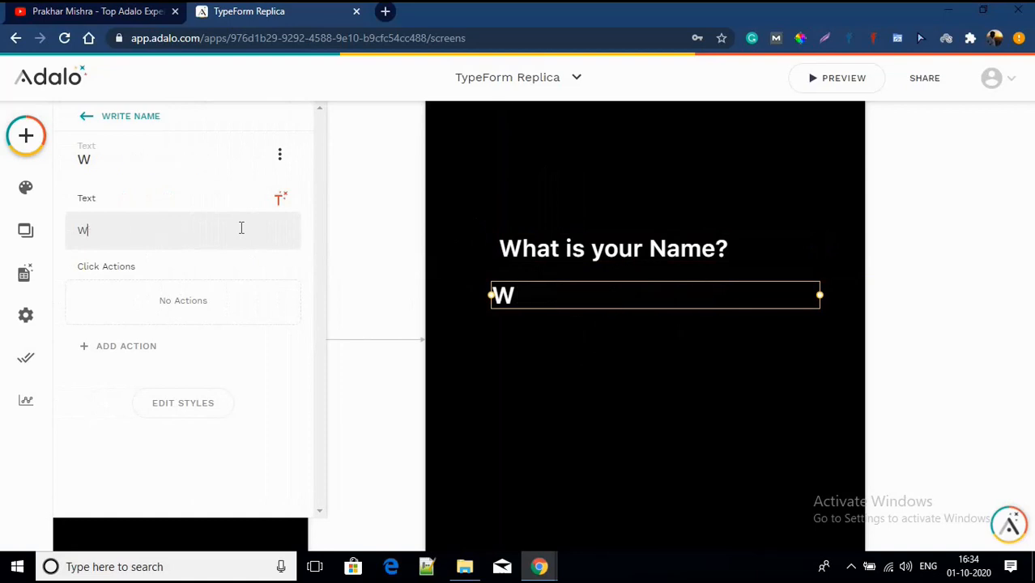
pyautogui.write('1')
pyautogui.write('--')
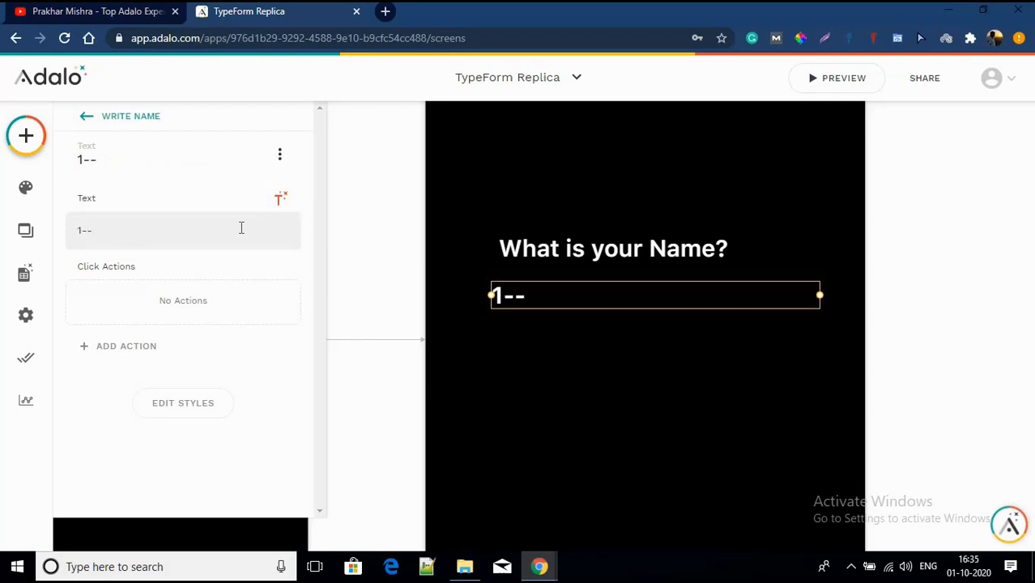
pyautogui.write('>')
# Step: Lower the copied text's font size to 12
pyautogui.click(184, 404)
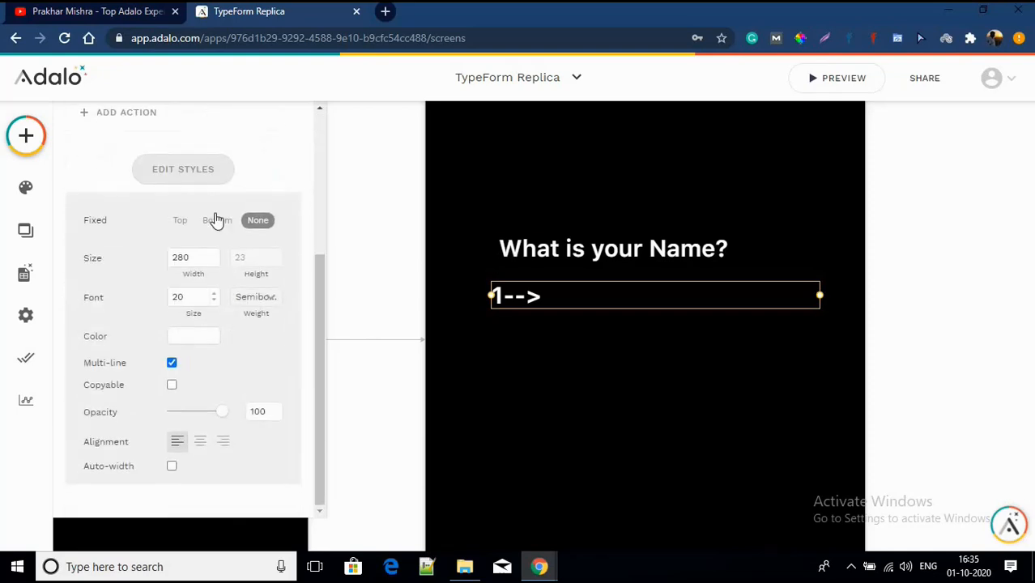
pyautogui.click(214, 303)
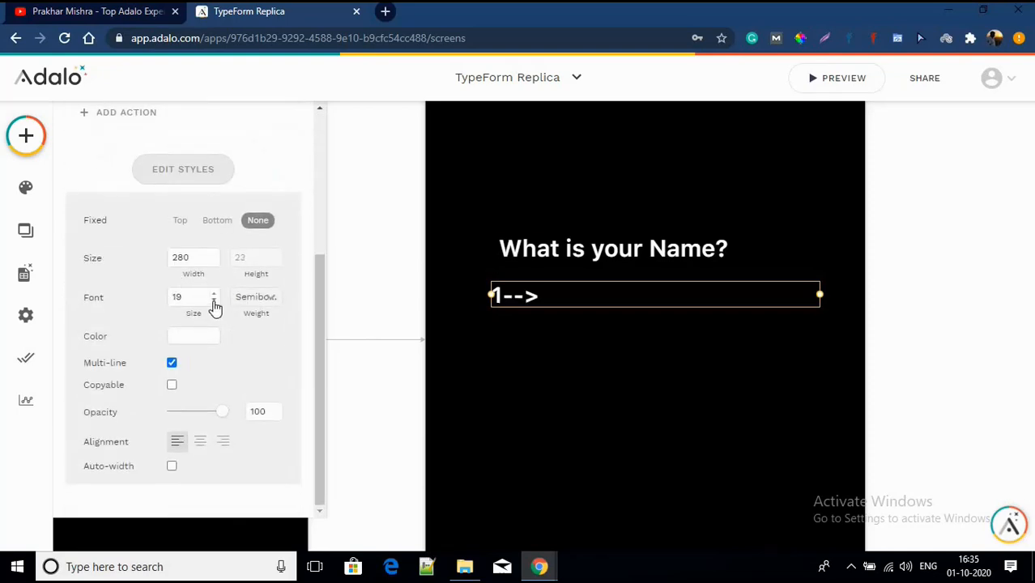
pyautogui.click(213, 304)
pyautogui.click(214, 303)
pyautogui.click(214, 304)
pyautogui.click(214, 304)
pyautogui.click(214, 303)
pyautogui.click(213, 303)
pyautogui.click(214, 304)
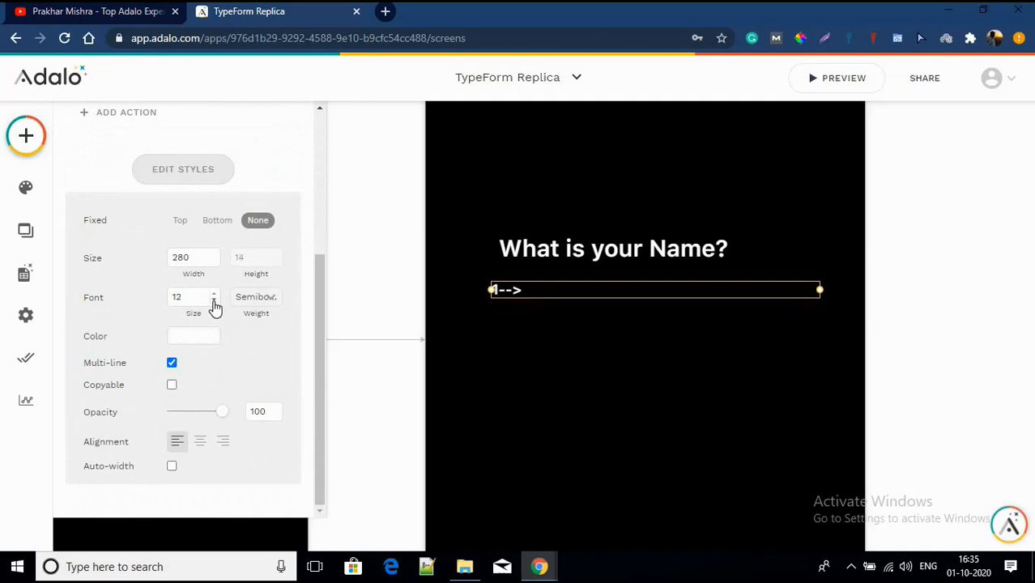
# Step: Change the label's text to 1-> and reduce its font size to 10
pyautogui.scroll(3, 214, 305)
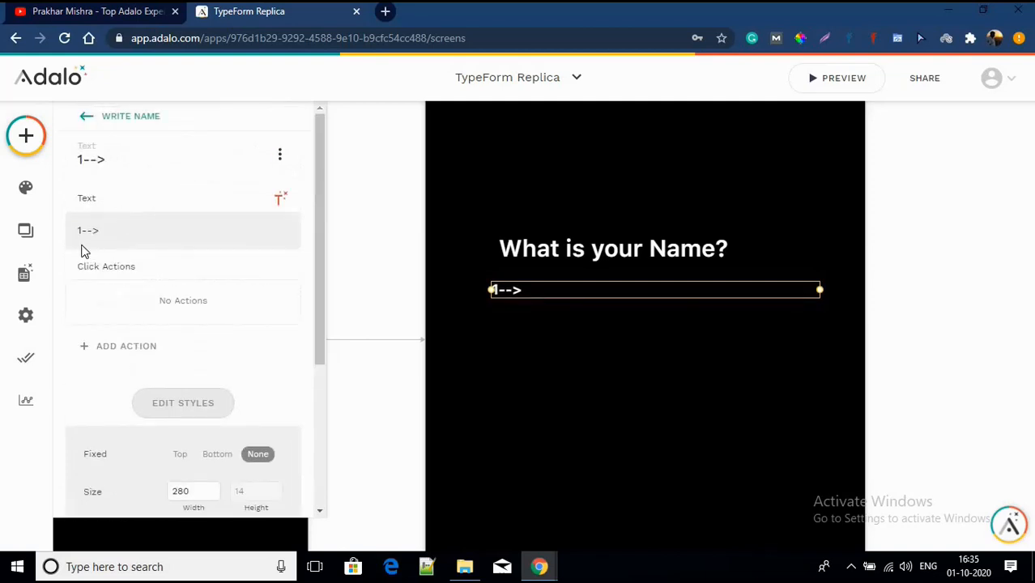
pyautogui.click(91, 233)
pyautogui.press('BackSpace')
pyautogui.scroll(-2, 74, 294)
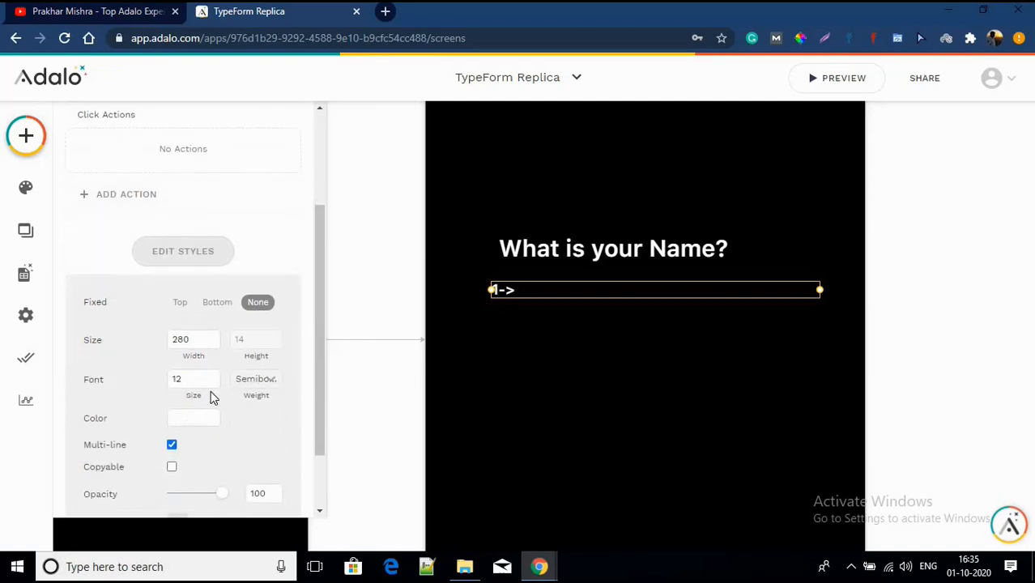
pyautogui.click(213, 385)
pyautogui.click(214, 385)
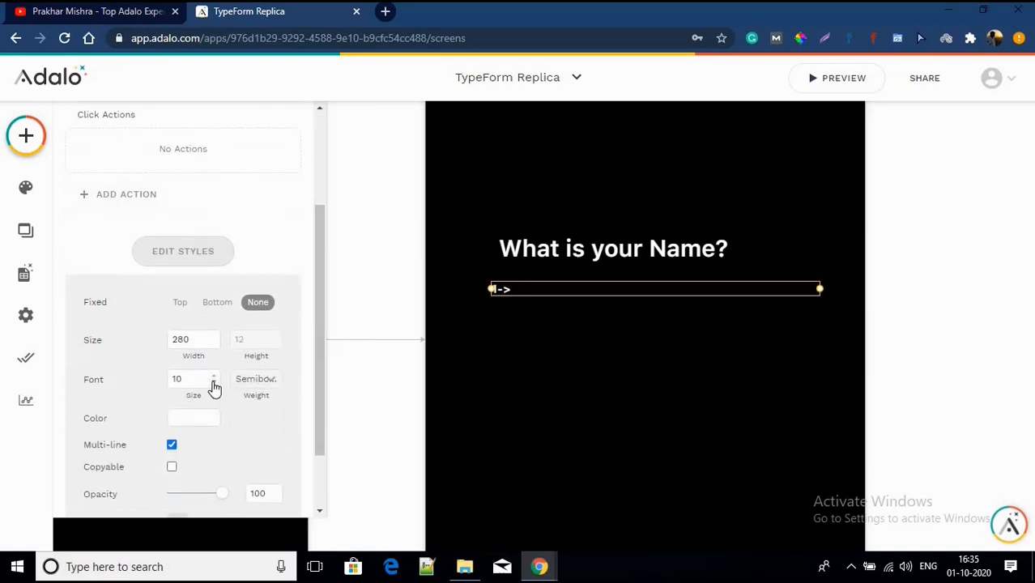
# Step: Colour the 1-> label text purple
pyautogui.scroll(2, 171, 265)
pyautogui.scroll(-3, 209, 370)
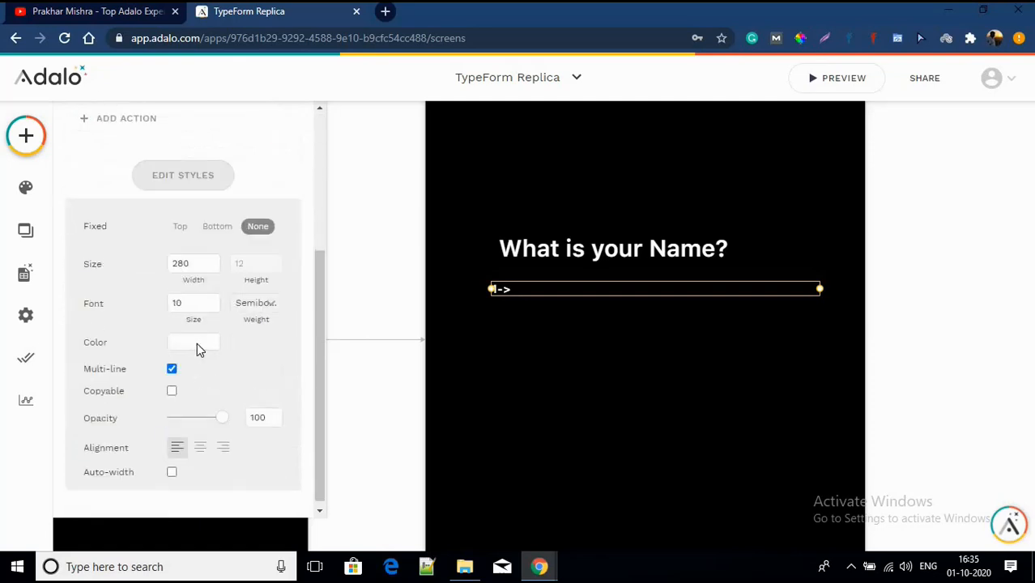
pyautogui.click(197, 343)
pyautogui.click(238, 533)
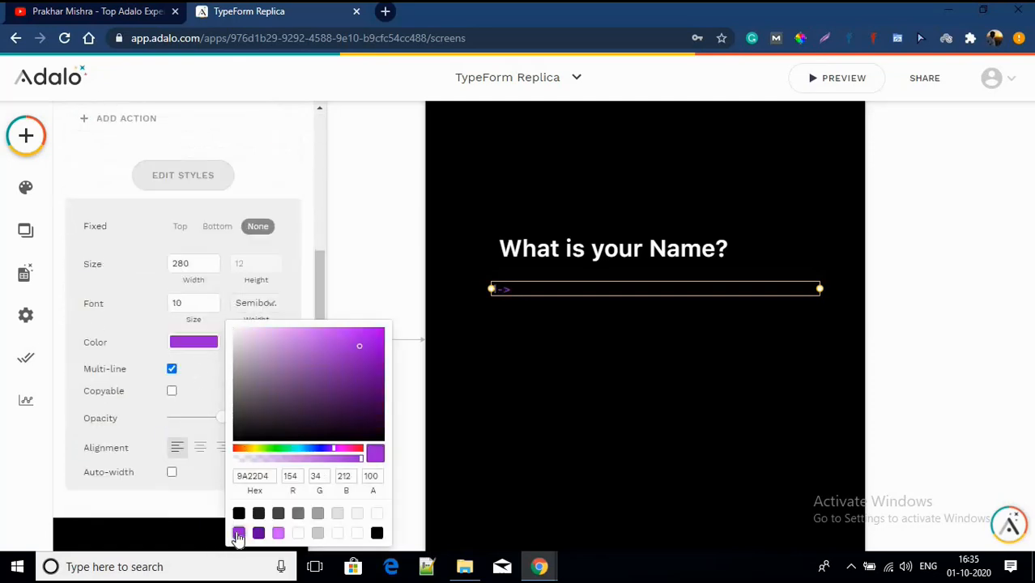
pyautogui.click(580, 431)
pyautogui.click(580, 432)
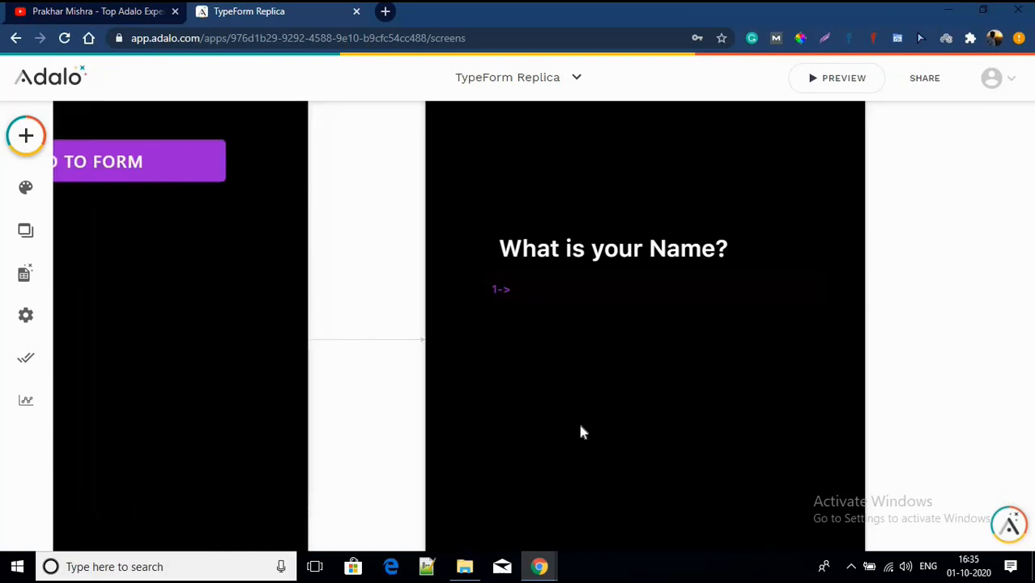
# Step: Make the 1-> label bold and shrink its box to fit, with auto-width off
pyautogui.click(499, 293)
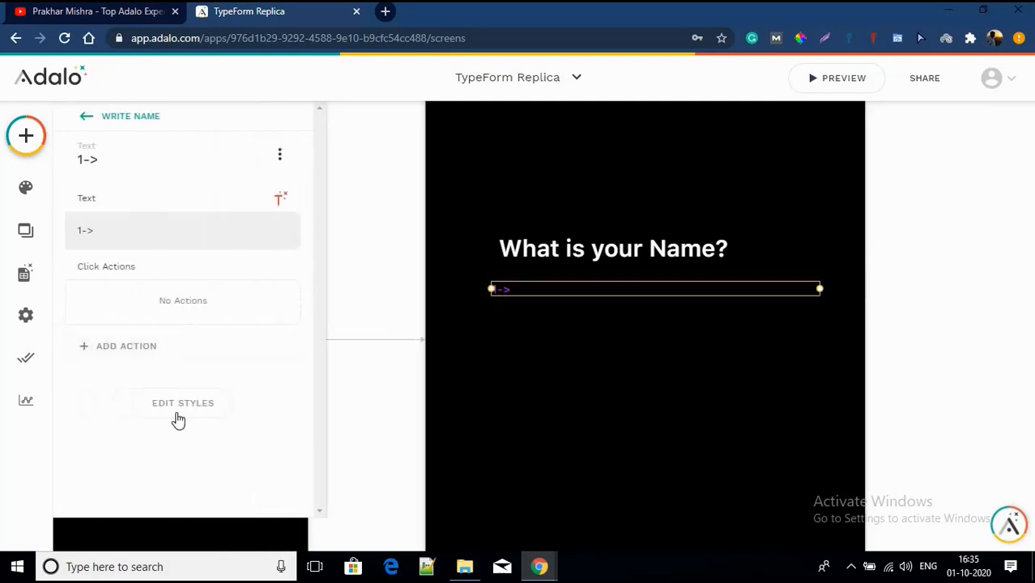
pyautogui.click(177, 417)
pyautogui.scroll(-1, 186, 389)
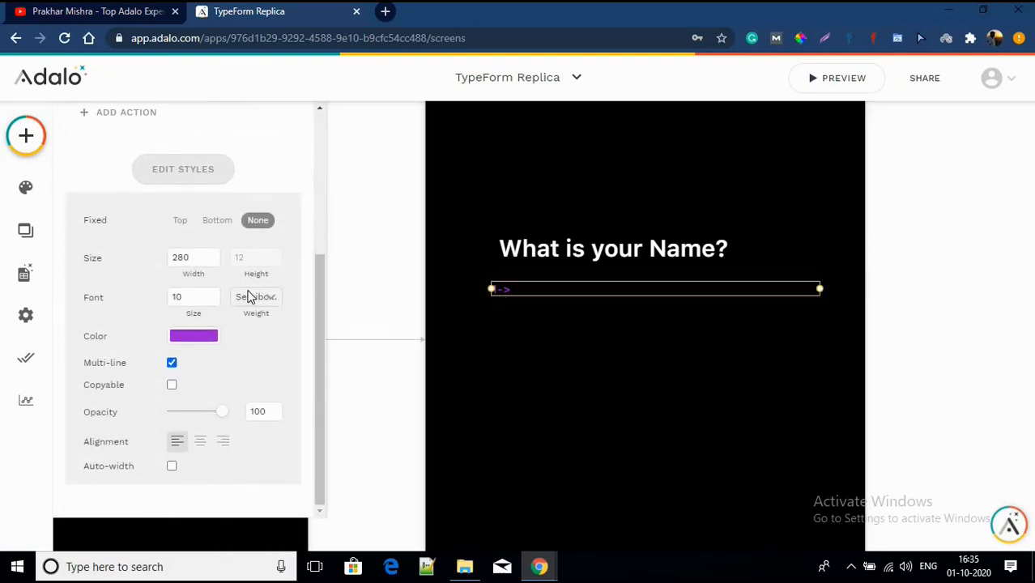
pyautogui.click(251, 296)
pyautogui.click(256, 402)
pyautogui.click(172, 468)
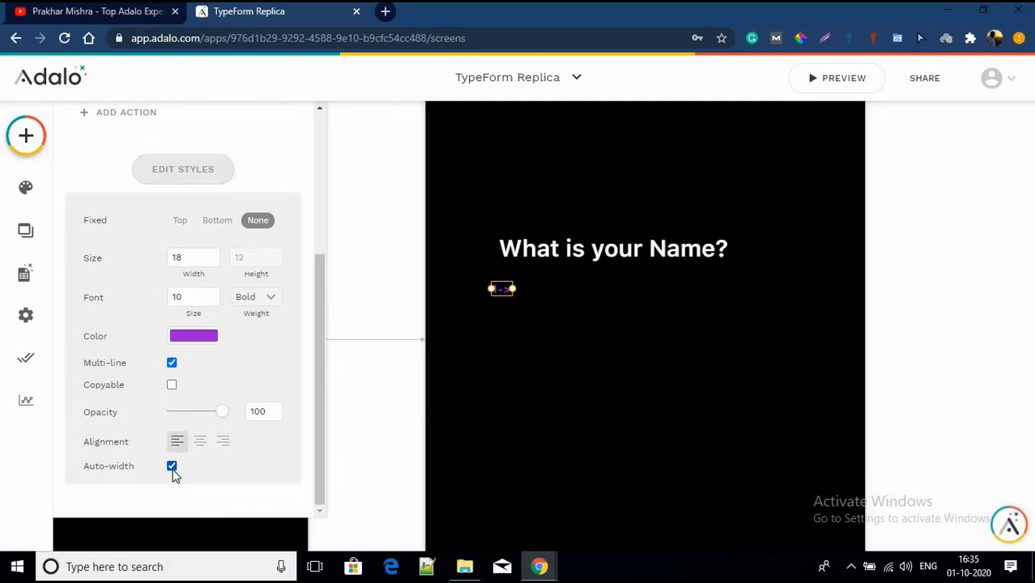
pyautogui.click(172, 468)
# Step: Place the 1-> label just left of the 'What is your Name?' heading, aligned with it
pyautogui.moveTo(502, 296); pyautogui.dragTo(479, 255)
pyautogui.scroll(5, 479, 255)
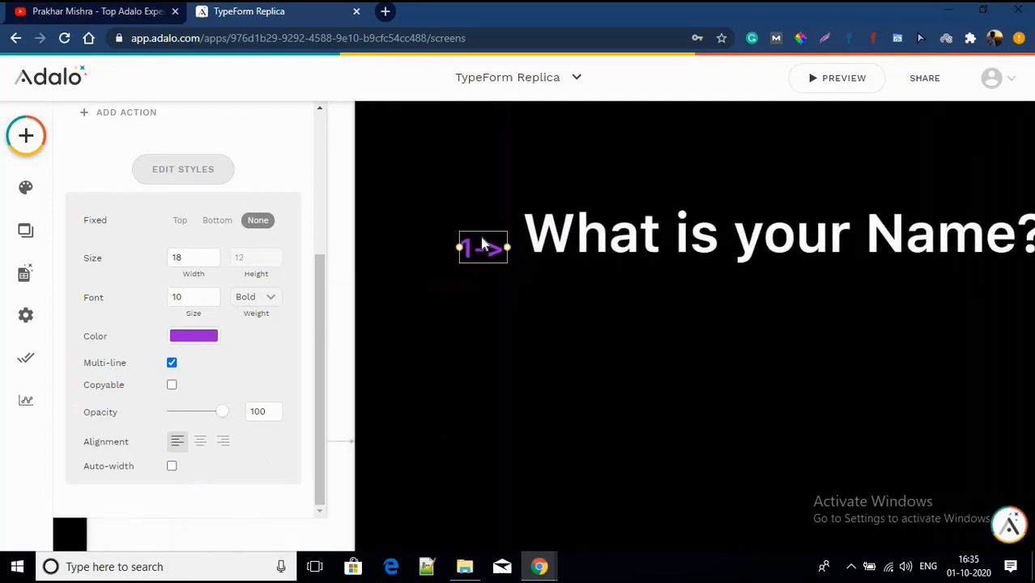
pyautogui.moveTo(482, 243); pyautogui.dragTo(481, 243)
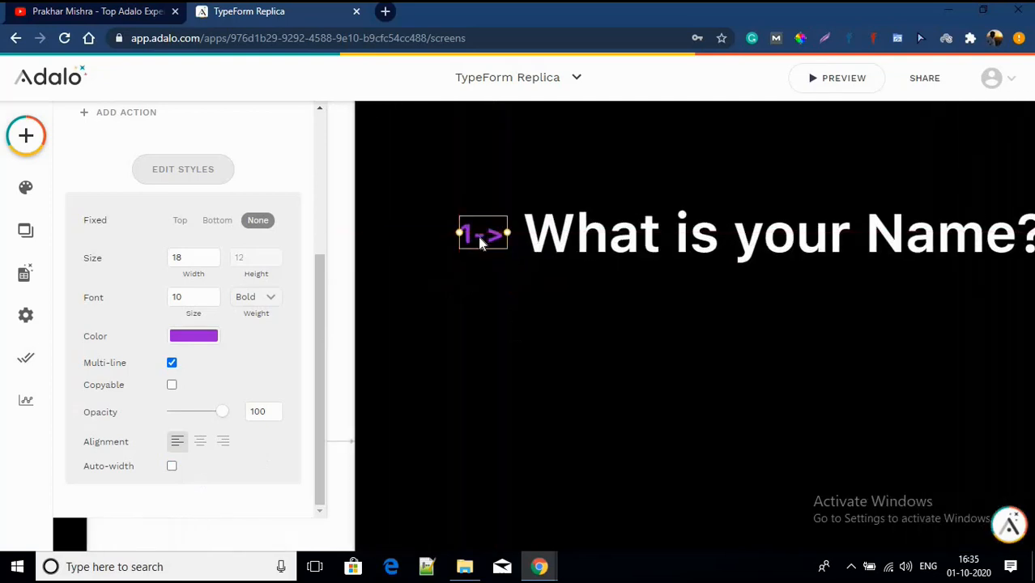
# Step: Raise the 1-> label's font size from 10 to 12
pyautogui.click(497, 306)
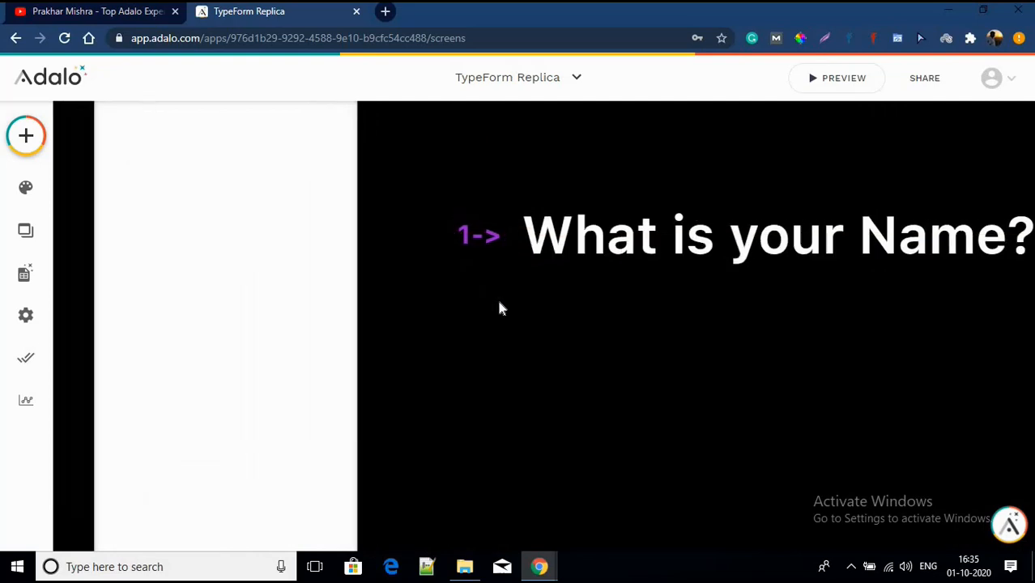
pyautogui.scroll(-5, 499, 307)
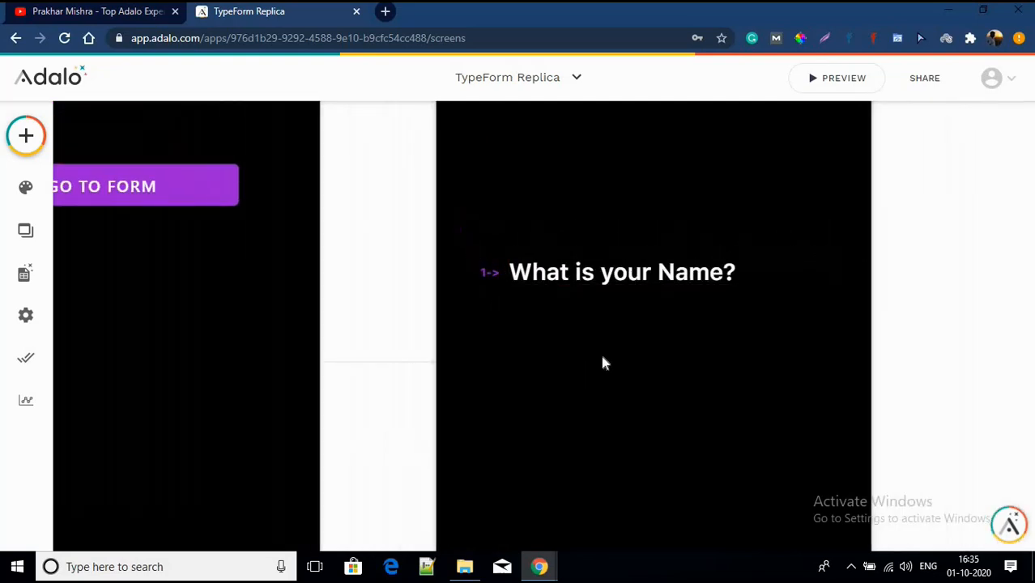
pyautogui.click(485, 277)
pyautogui.click(183, 404)
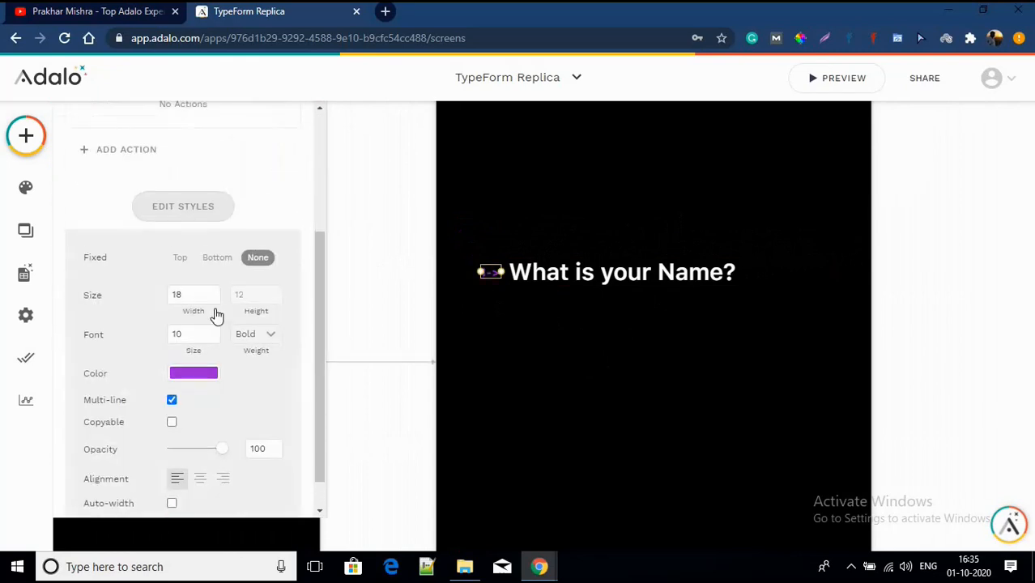
pyautogui.click(217, 324)
pyautogui.click(217, 324)
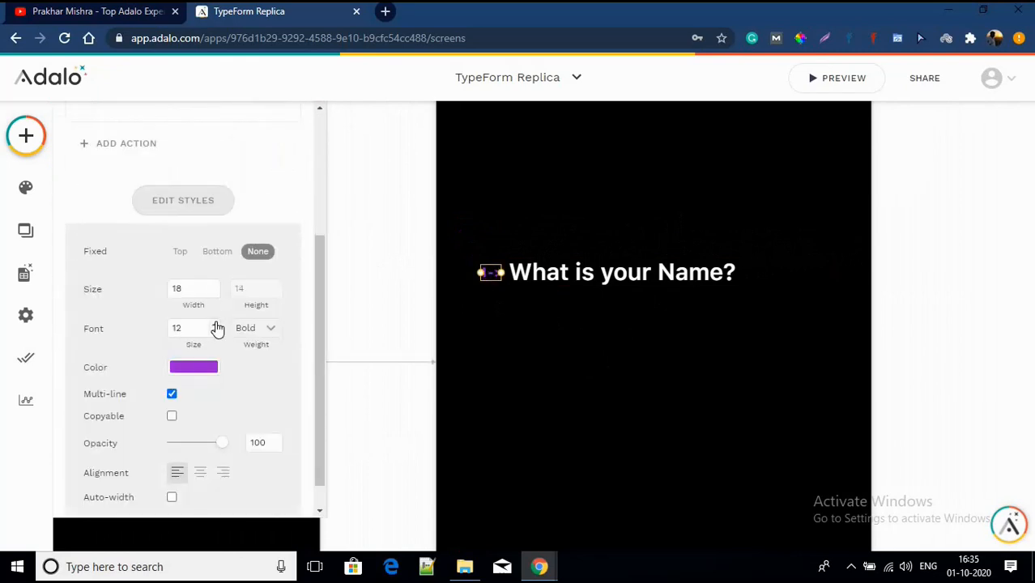
pyautogui.click(713, 402)
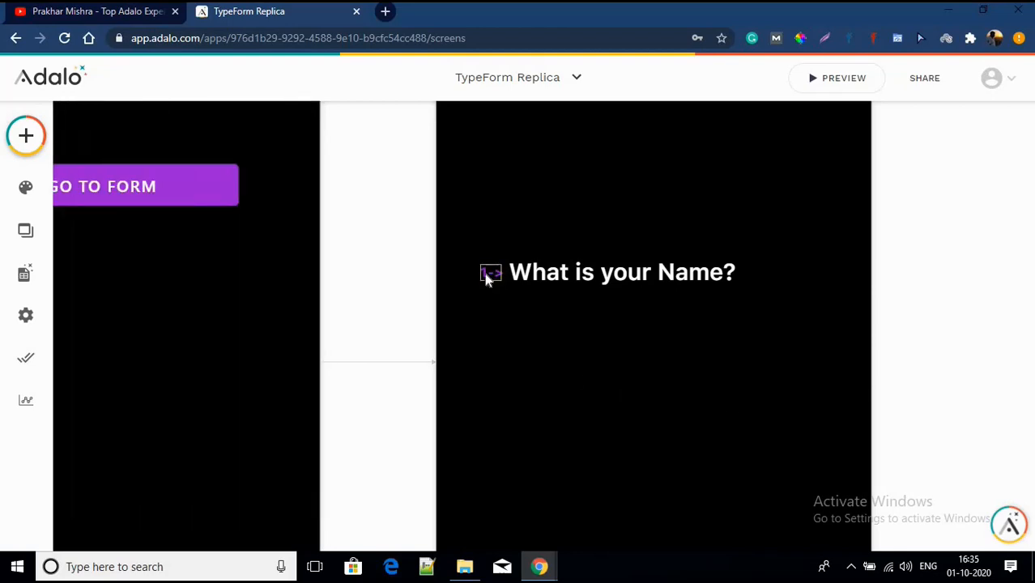
# Step: Check the 1-> label and pan the canvas to show both screens
pyautogui.scroll(3, 487, 277)
pyautogui.click(499, 278)
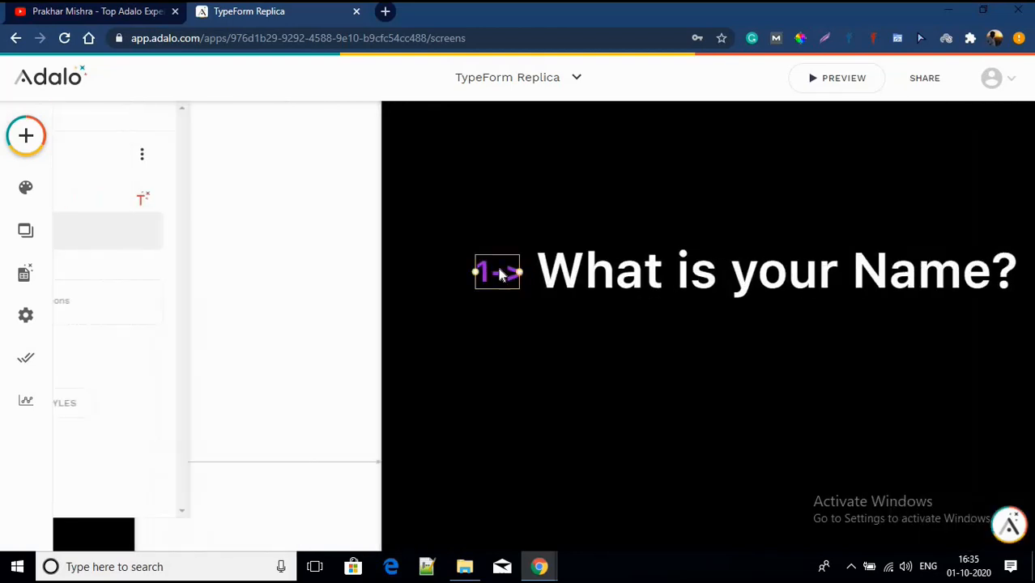
pyautogui.click(524, 393)
pyautogui.scroll(-3, 523, 392)
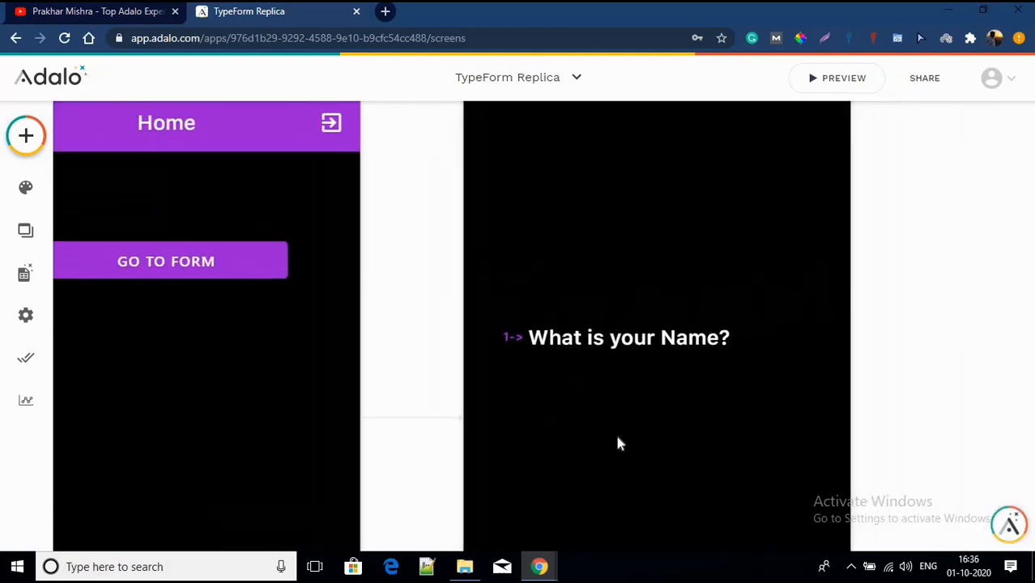
pyautogui.moveTo(622, 439); pyautogui.dragTo(580, 412)
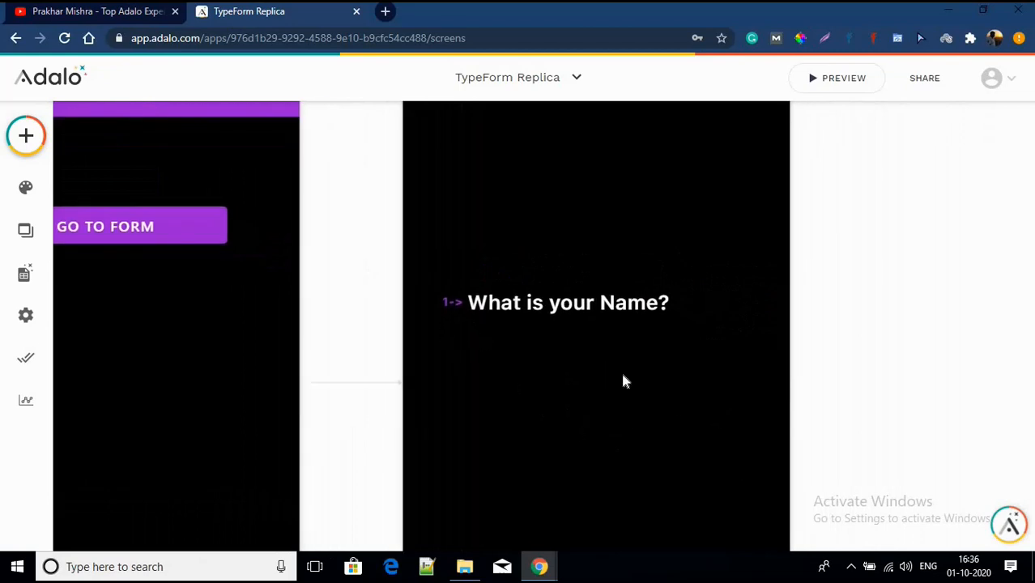
pyautogui.click(26, 135)
# Step: Add a Text Input from Forms & Fields below the question, narrowed to end under it
pyautogui.scroll(-5, 113, 259)
pyautogui.scroll(-3, 130, 247)
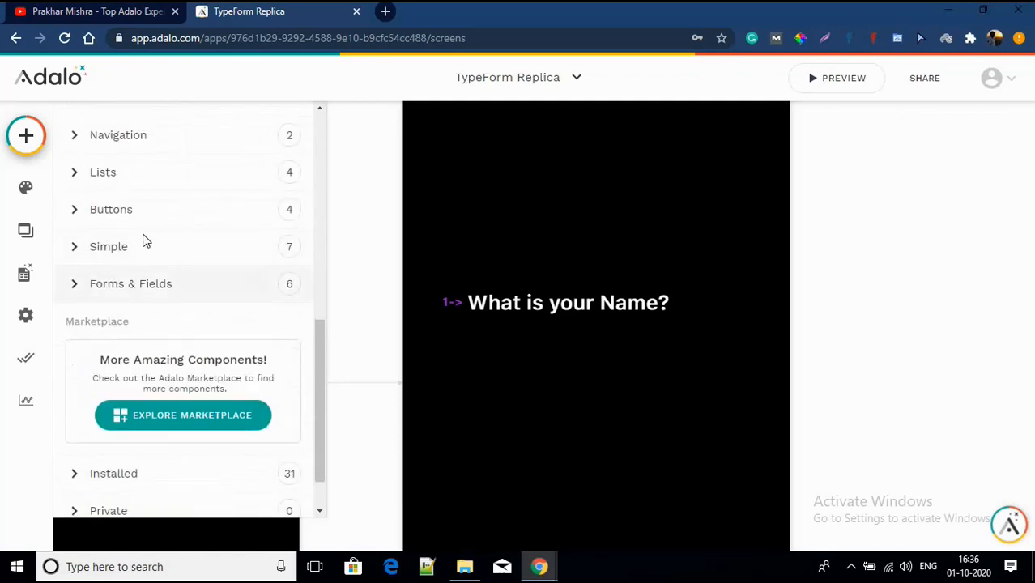
pyautogui.click(149, 275)
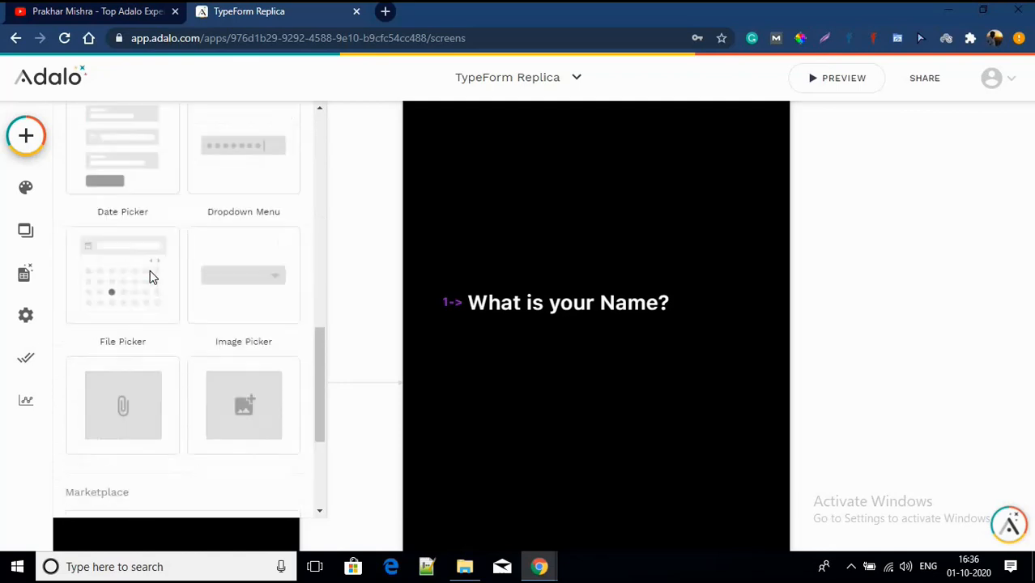
pyautogui.moveTo(601, 344); pyautogui.dragTo(646, 351)
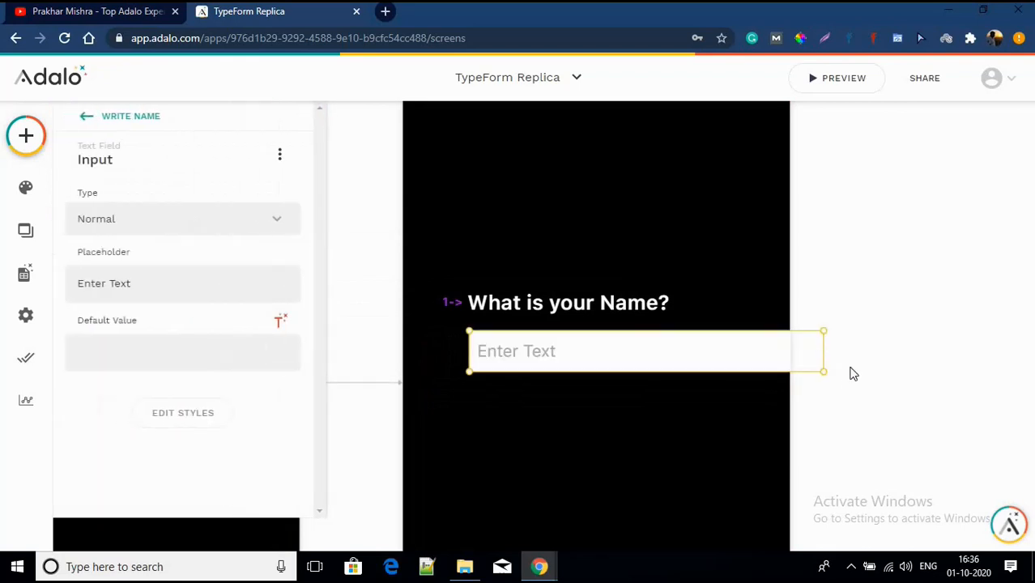
pyautogui.moveTo(826, 352); pyautogui.dragTo(727, 341)
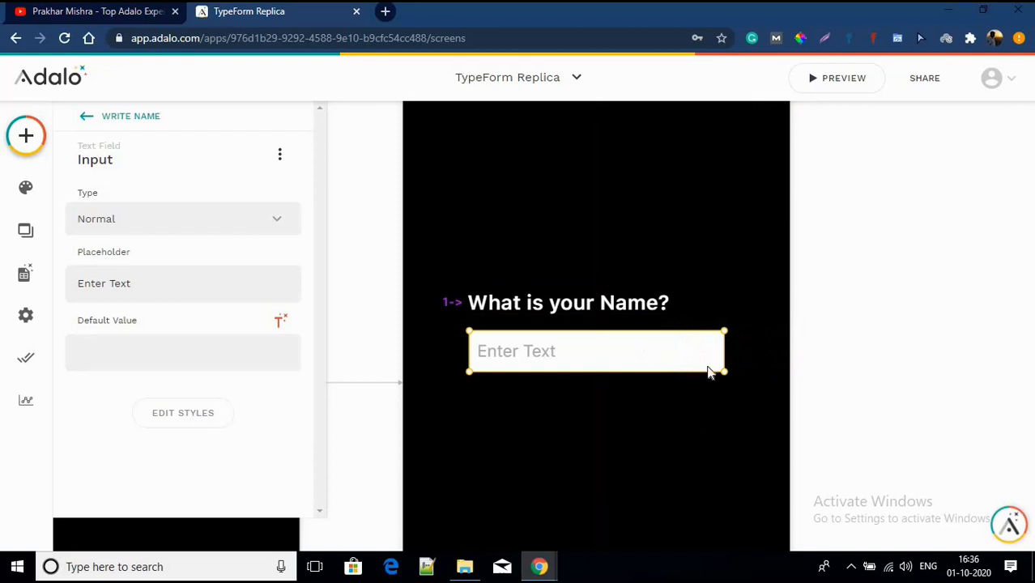
pyautogui.click(606, 418)
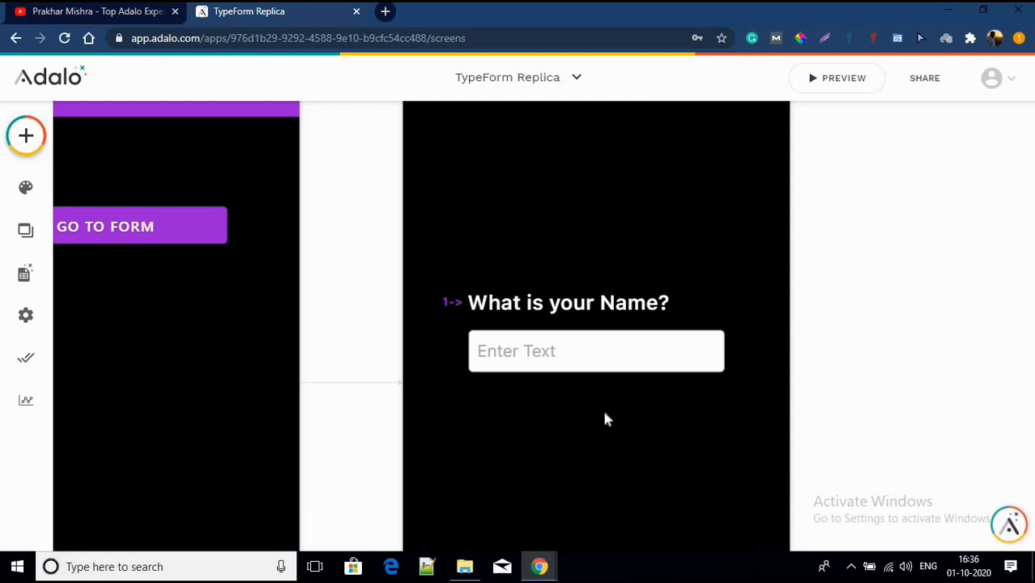
# Step: Remove the name input's white background and reduce its padding to 4
pyautogui.click(596, 360)
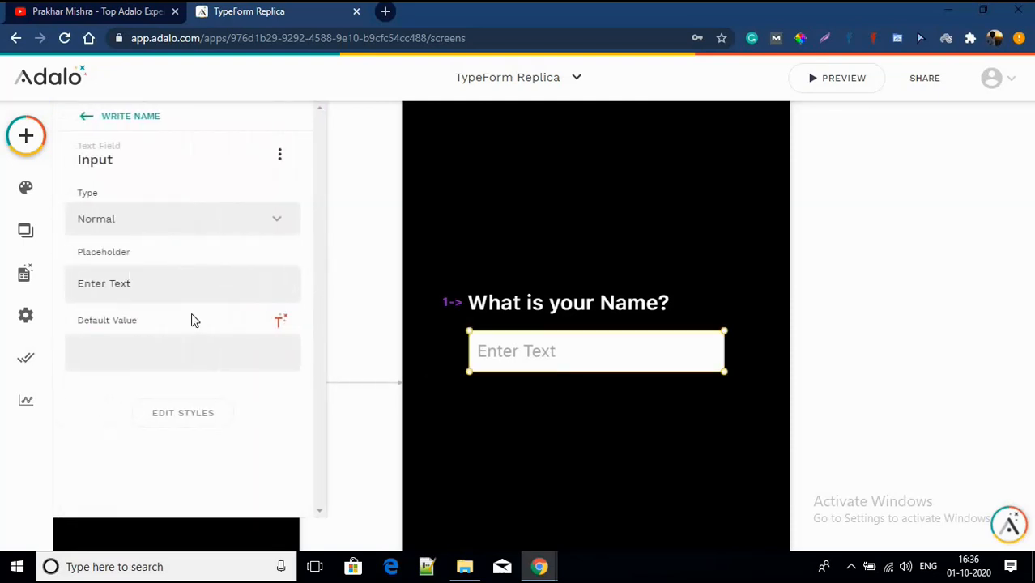
pyautogui.click(189, 415)
pyautogui.scroll(-5, 189, 416)
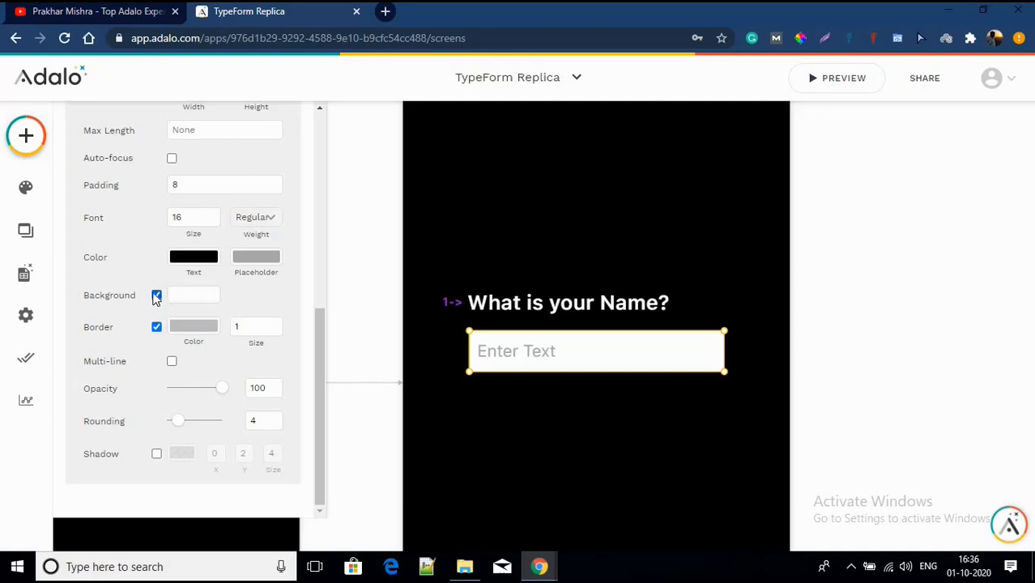
pyautogui.click(156, 297)
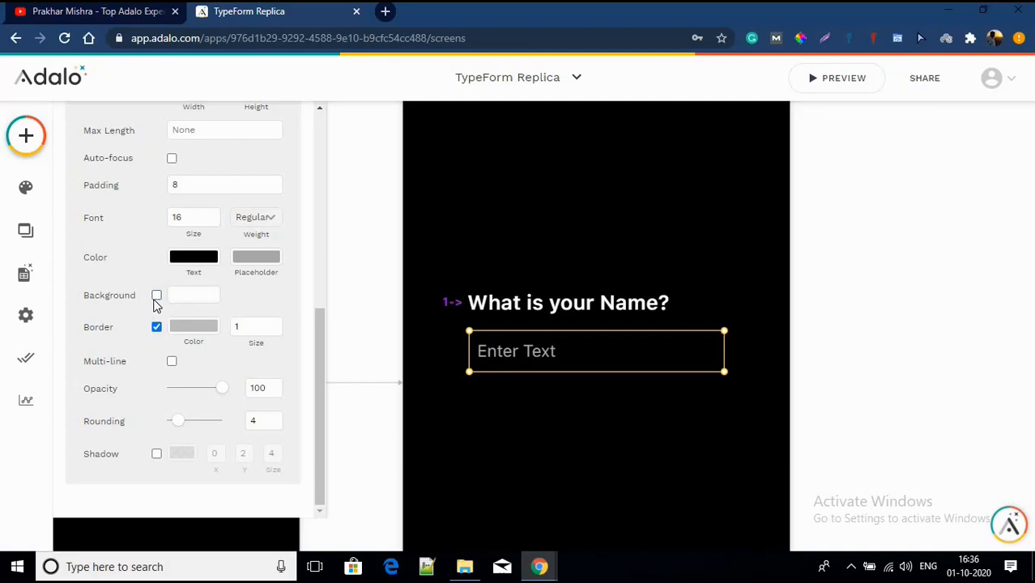
pyautogui.click(278, 188)
pyautogui.click(278, 189)
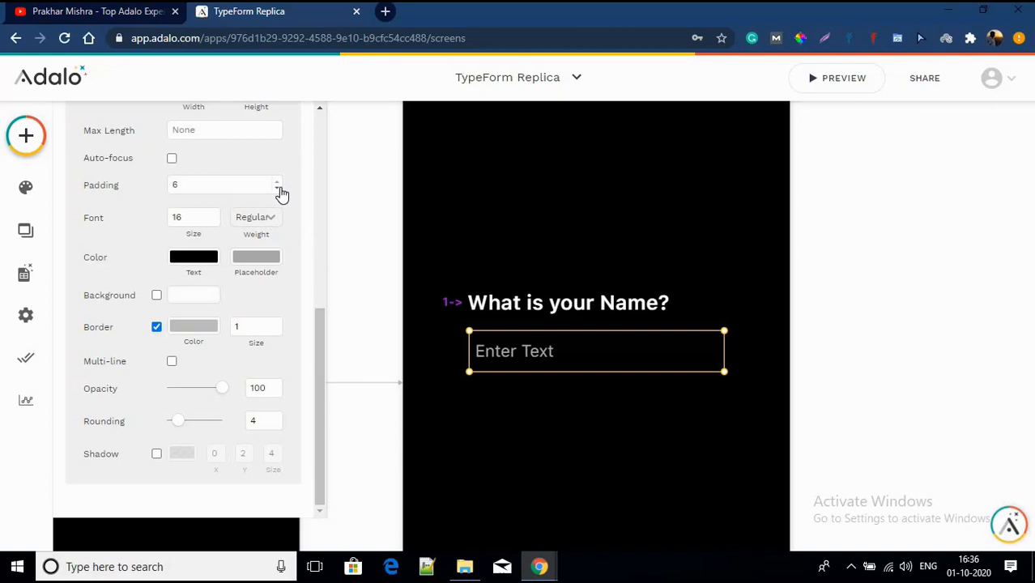
pyautogui.click(278, 188)
pyautogui.click(278, 189)
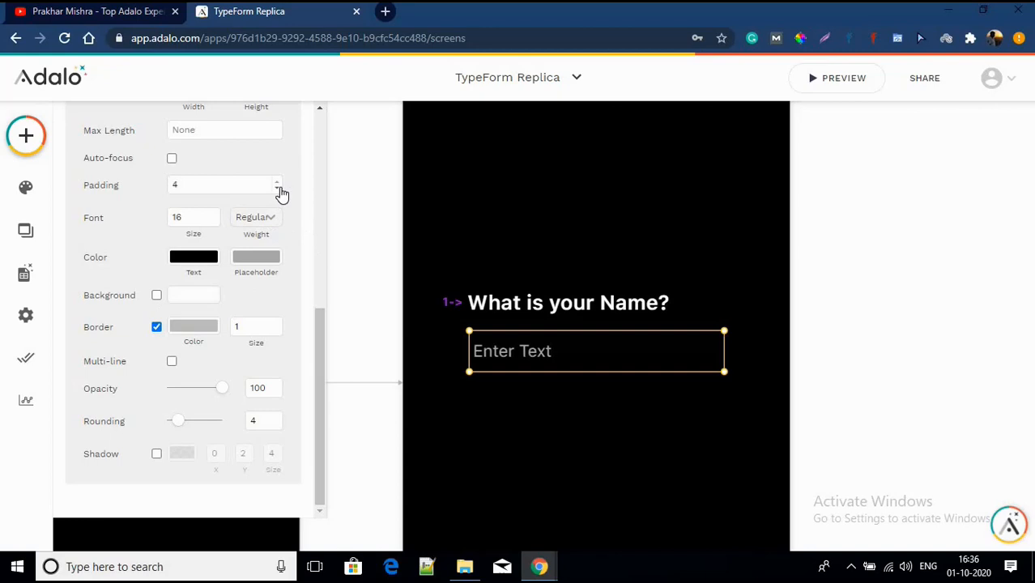
pyautogui.scroll(4, 279, 192)
pyautogui.scroll(-4, 279, 192)
# Step: Turn off the name input's border and raise its font size to 25
pyautogui.click(157, 328)
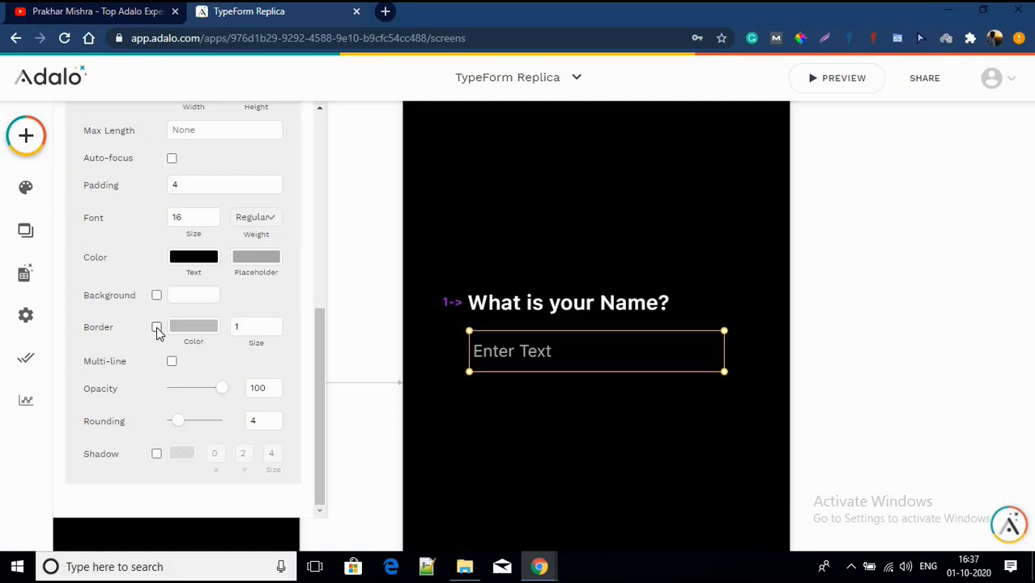
pyautogui.click(213, 215)
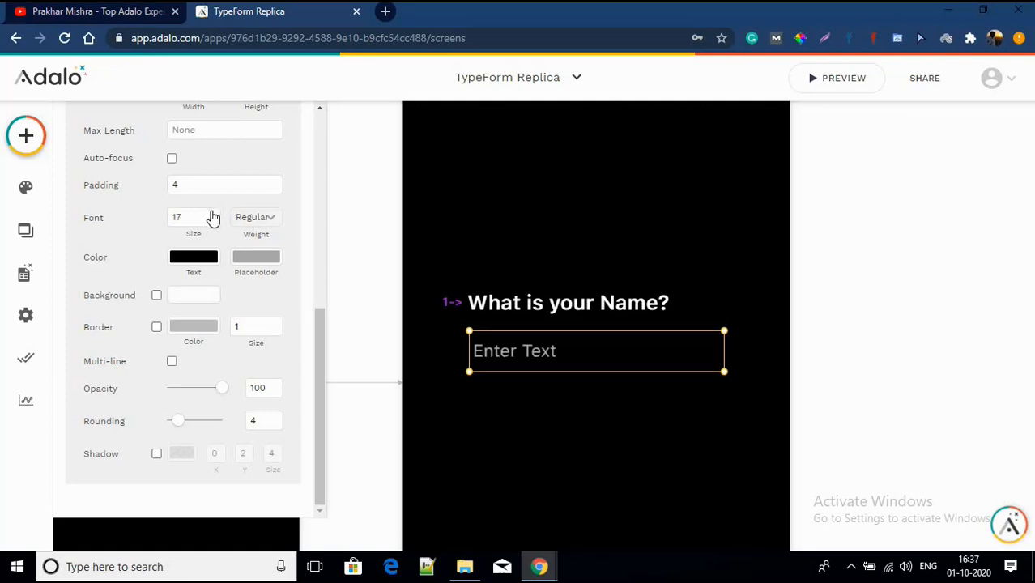
pyautogui.click(212, 215)
pyautogui.click(213, 214)
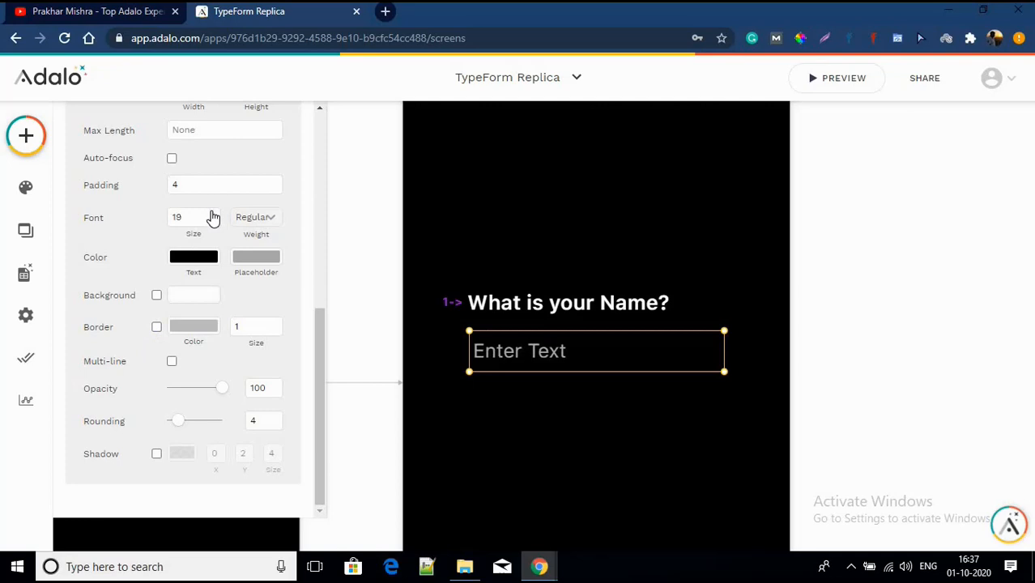
pyautogui.click(213, 214)
pyautogui.click(213, 214)
pyautogui.click(213, 214)
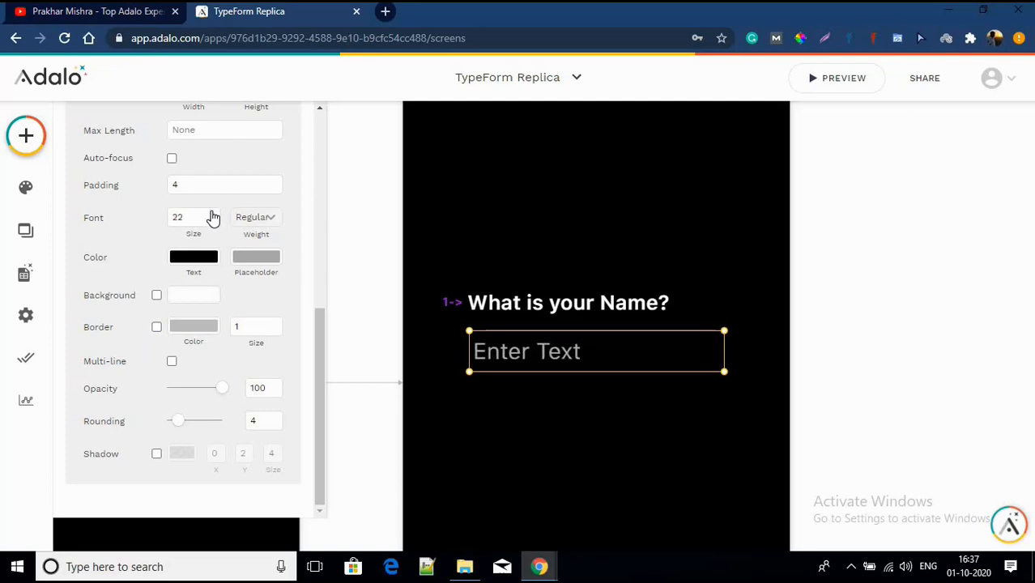
pyautogui.click(213, 214)
pyautogui.click(213, 215)
pyautogui.click(213, 214)
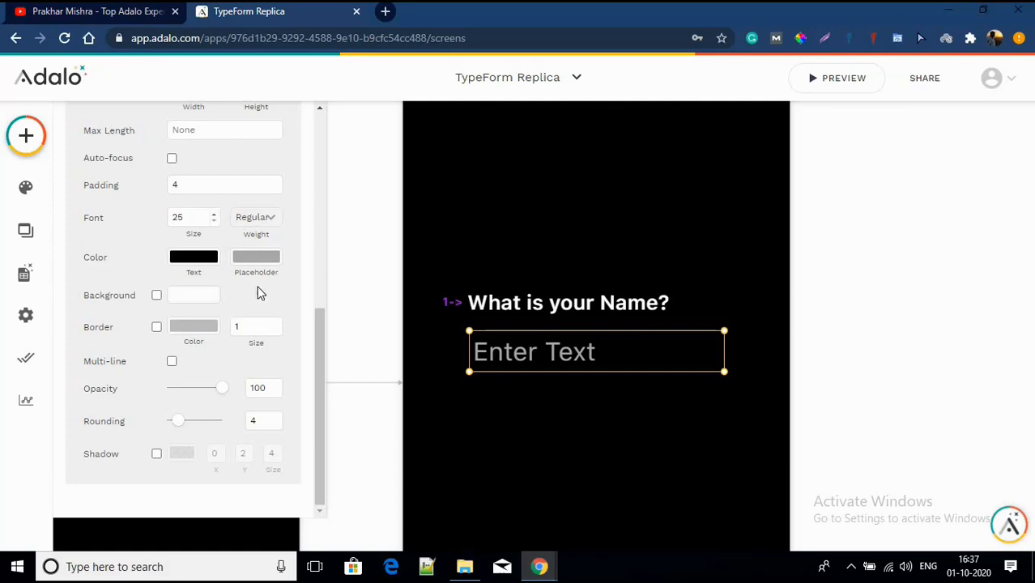
# Step: Set the name input's text colour to the purple preset
pyautogui.click(208, 262)
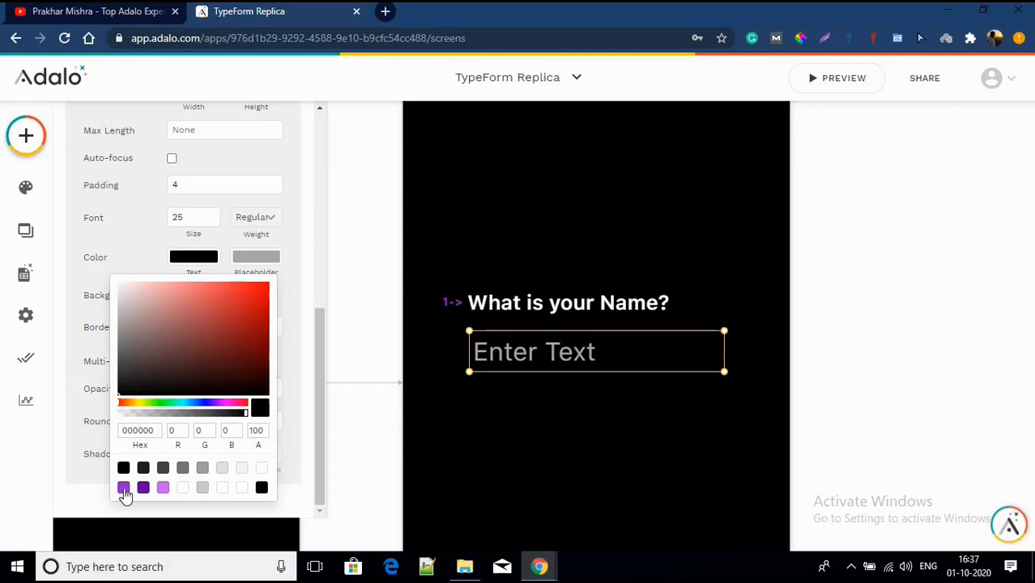
pyautogui.click(123, 487)
pyautogui.click(100, 282)
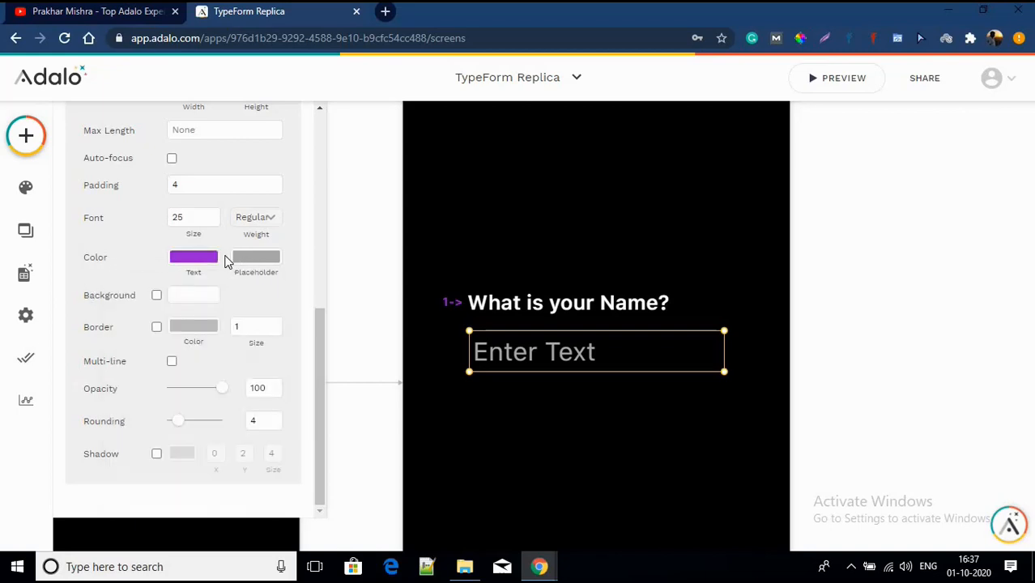
pyautogui.scroll(2, 225, 259)
pyautogui.scroll(-1, 226, 256)
pyautogui.scroll(-2, 226, 258)
pyautogui.scroll(2, 226, 259)
pyautogui.scroll(-2, 226, 259)
pyautogui.scroll(6, 226, 259)
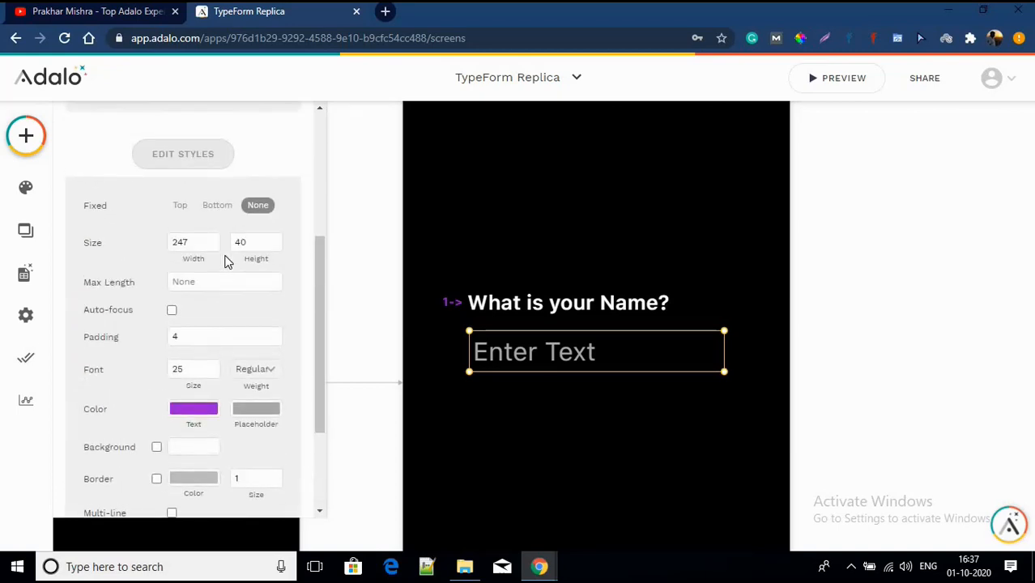
pyautogui.scroll(5, 226, 259)
# Step: Clear the Enter Text placeholder from the name input
pyautogui.click(192, 282)
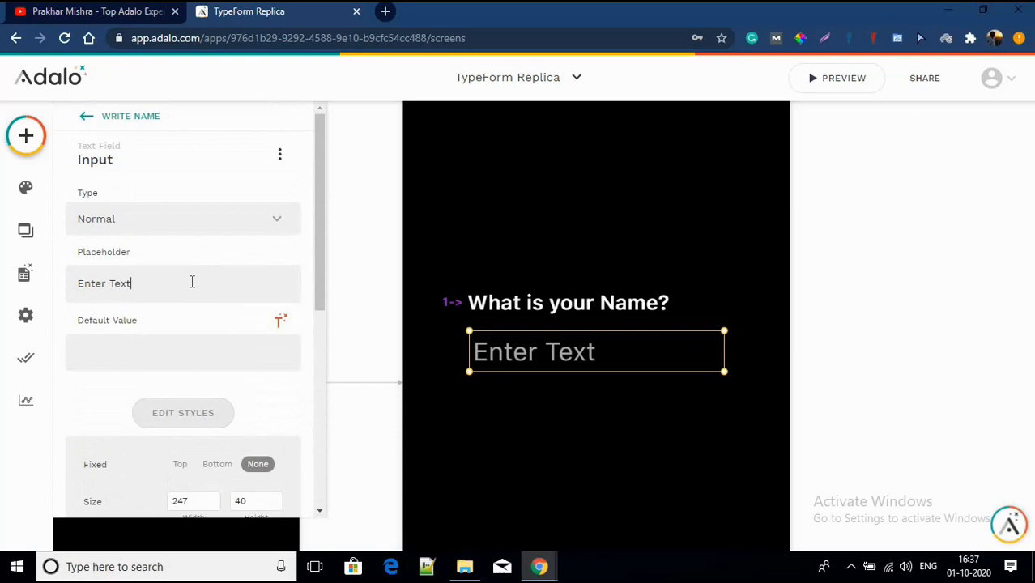
pyautogui.press('BackSpace')
pyautogui.press('BackSpace')
pyautogui.press('BackSpace')
pyautogui.press('BackSpace')
pyautogui.press('BackSpace')
pyautogui.press('BackSpace')
pyautogui.press('BackSpace')
pyautogui.press('BackSpace')
pyautogui.press('BackSpace')
pyautogui.press('BackSpace')
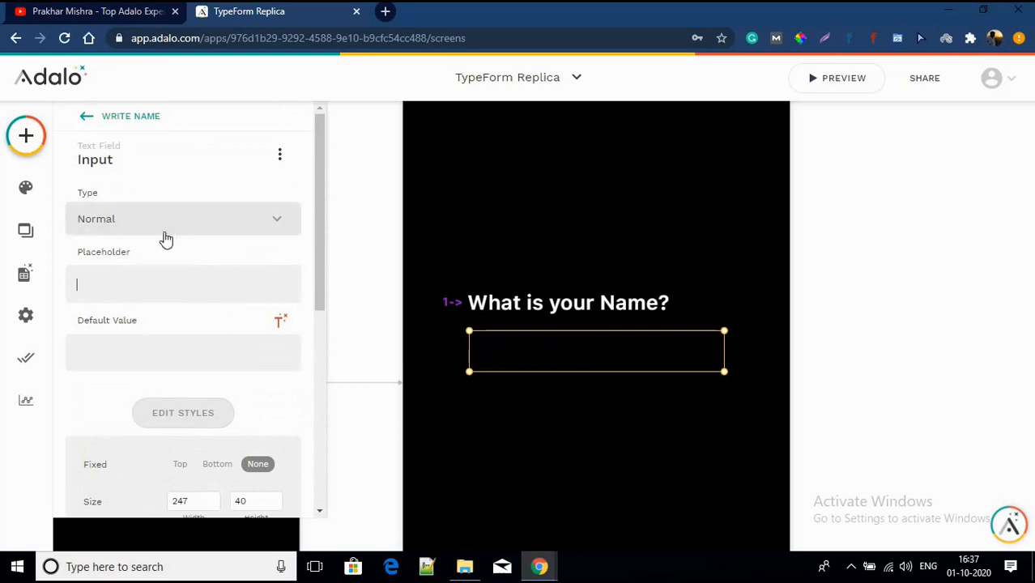
pyautogui.click(545, 436)
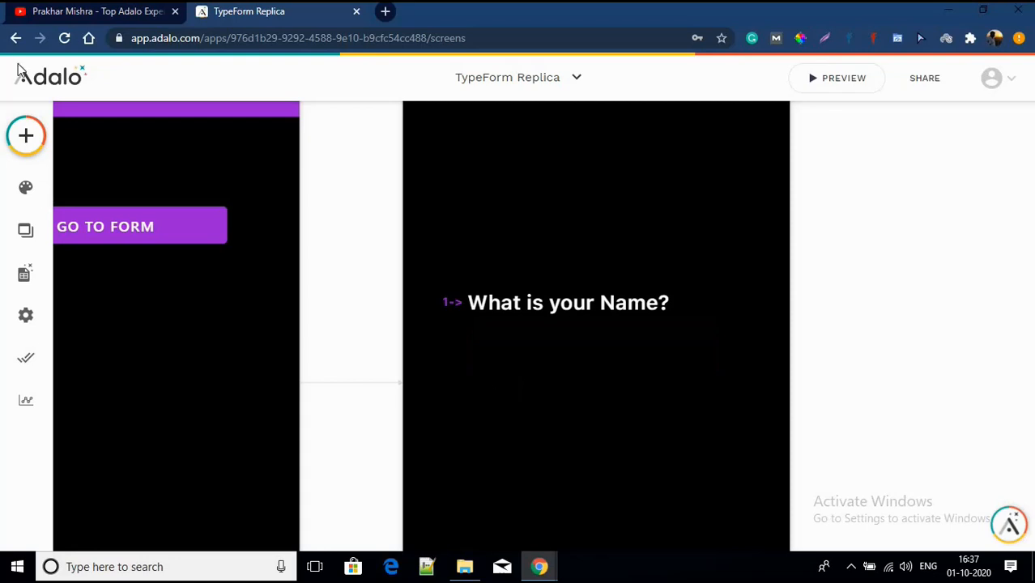
# Step: Add a Line from Simple components under the question and set its border colour white
pyautogui.click(26, 135)
pyautogui.scroll(-6, 149, 322)
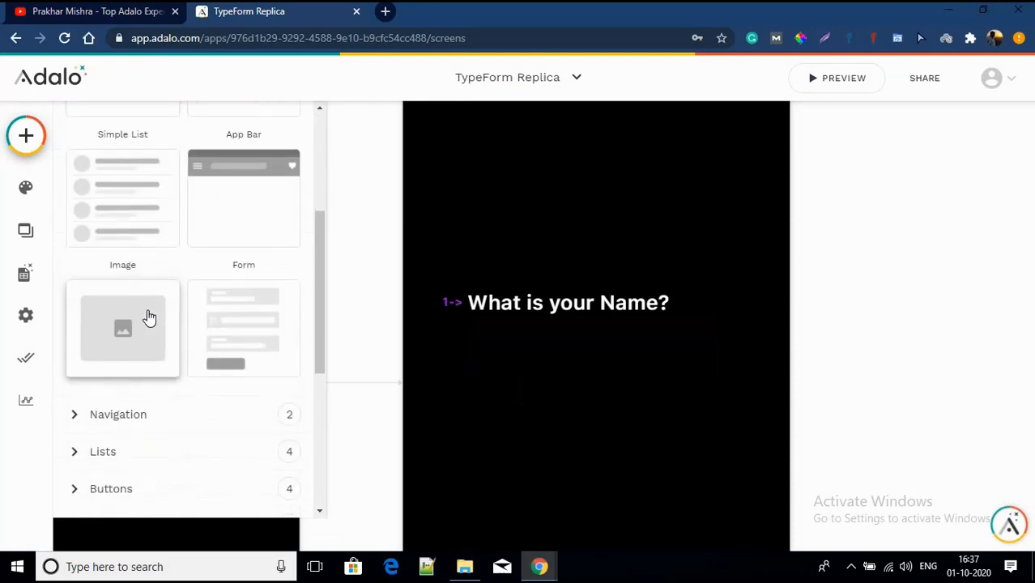
pyautogui.click(127, 321)
pyautogui.scroll(-2, 129, 321)
pyautogui.scroll(-2, 130, 323)
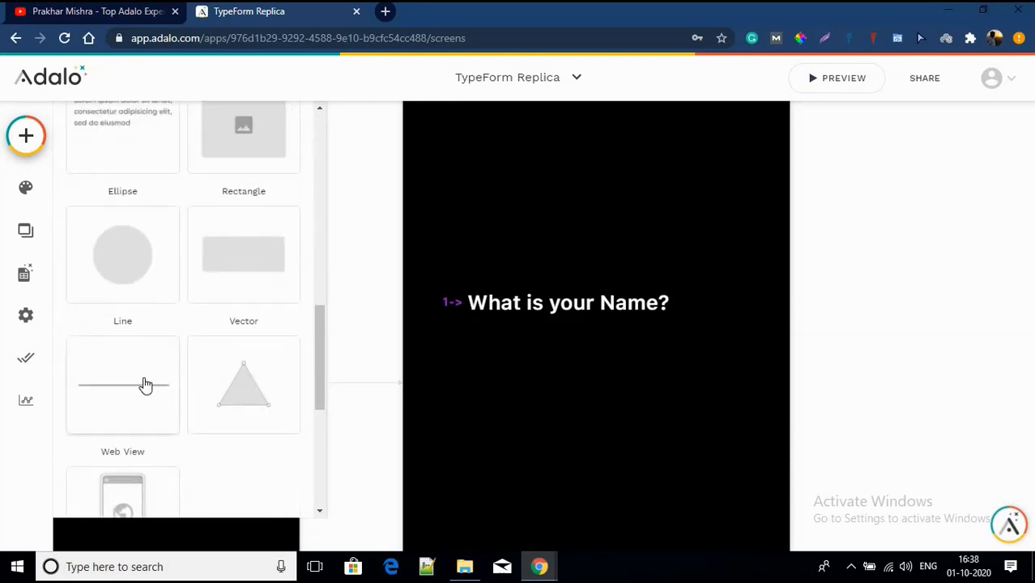
pyautogui.moveTo(146, 386); pyautogui.dragTo(608, 377)
pyautogui.click(182, 240)
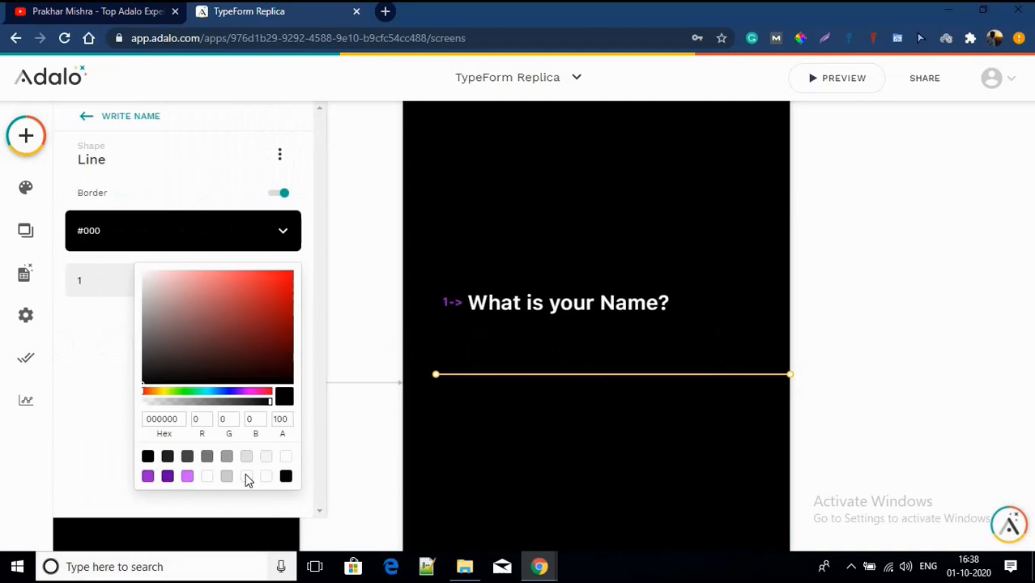
pyautogui.click(285, 475)
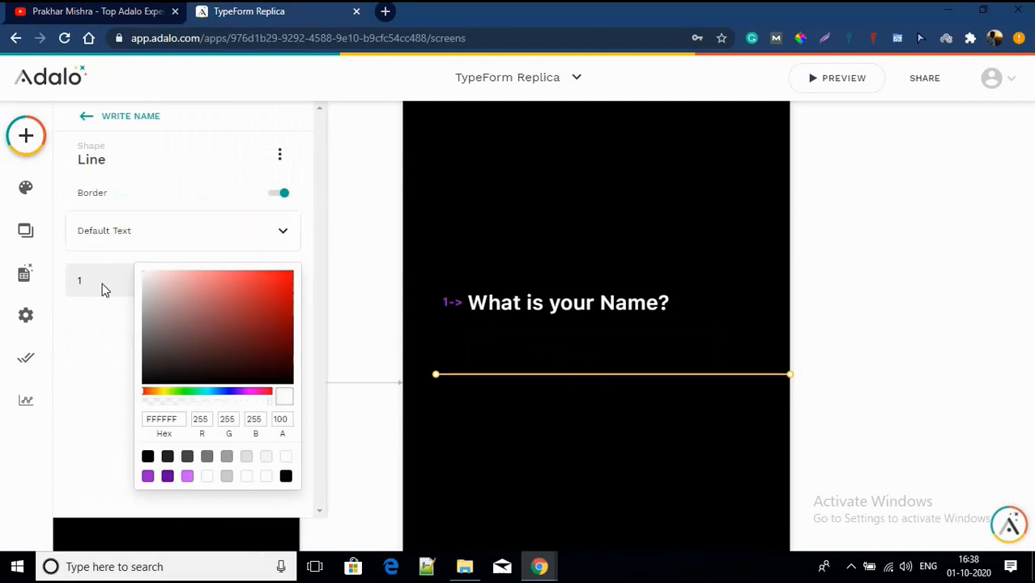
pyautogui.click(78, 348)
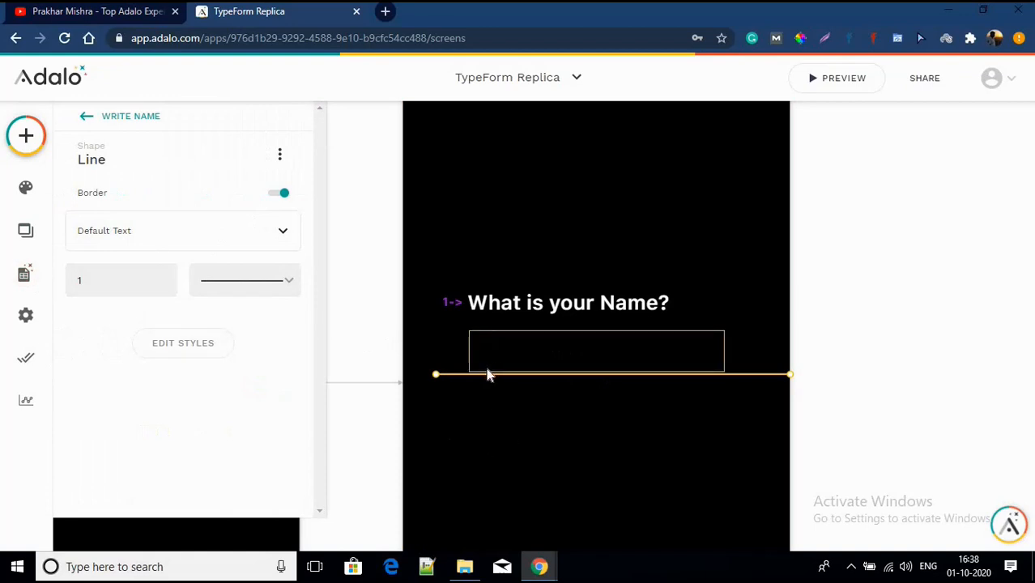
# Step: Trim the line to the input's width and nudge it up onto the input's bottom edge
pyautogui.moveTo(438, 374); pyautogui.dragTo(471, 377)
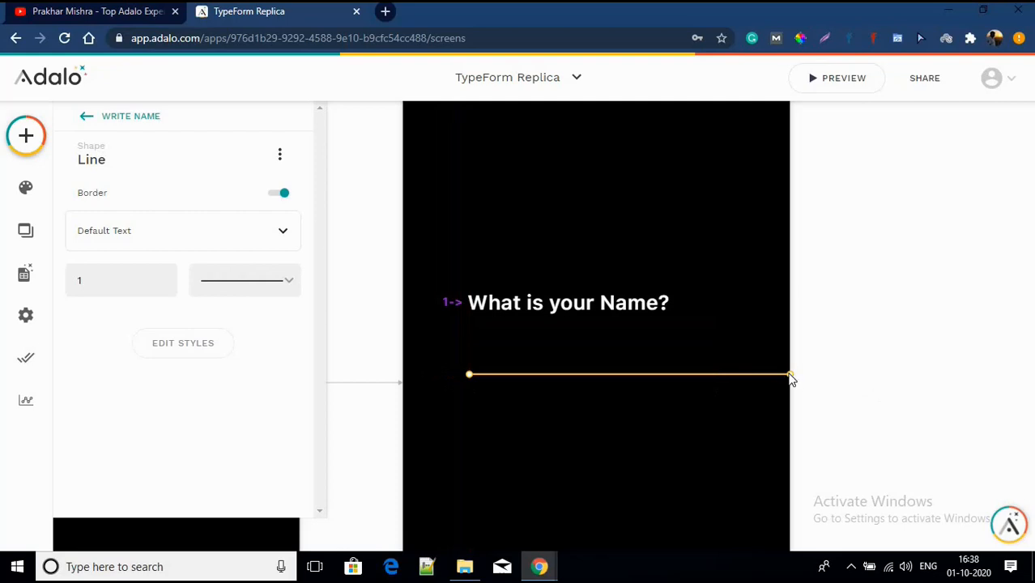
pyautogui.moveTo(790, 374); pyautogui.dragTo(724, 374)
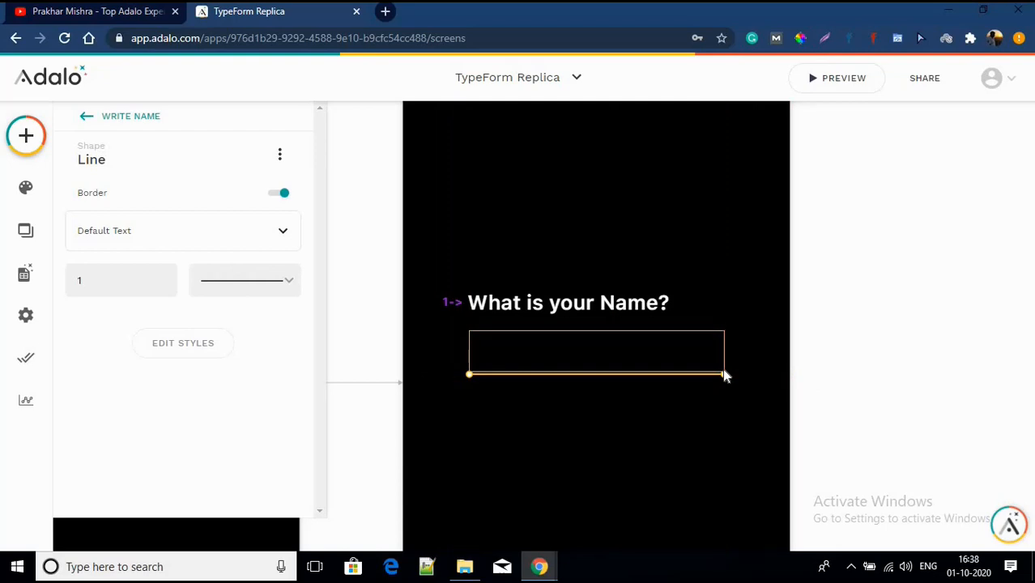
pyautogui.press('Up')
pyautogui.press('Up')
pyautogui.press('Up')
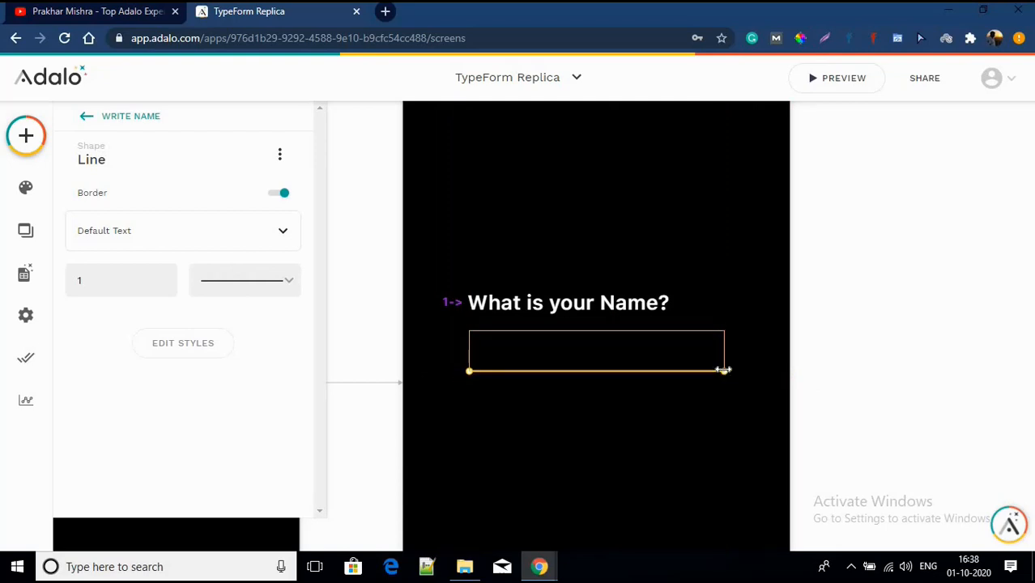
pyautogui.click(710, 413)
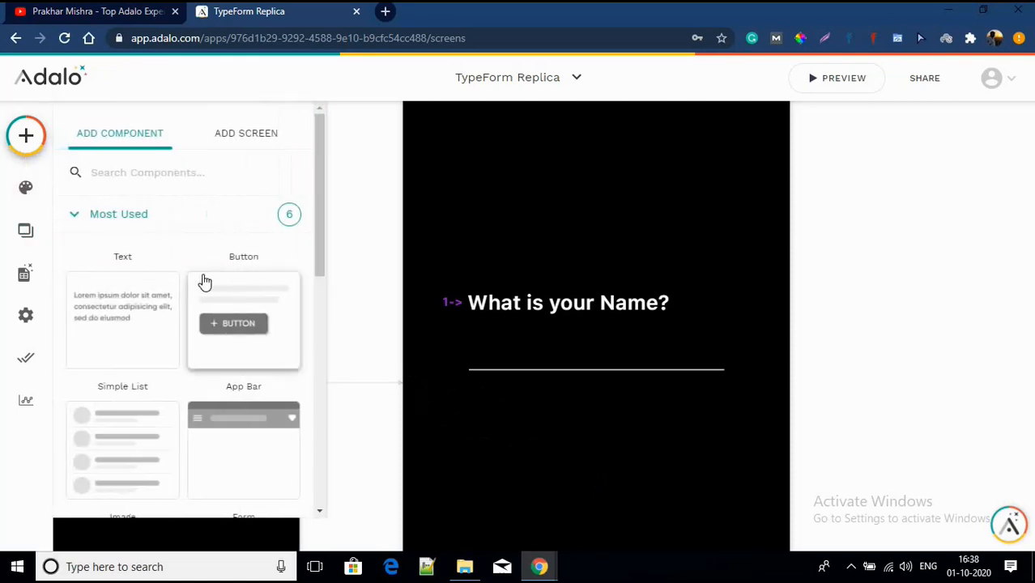
# Step: Add a button below the name underline, then delete it
pyautogui.scroll(-3, 224, 224)
pyautogui.scroll(2, 253, 282)
pyautogui.moveTo(254, 281); pyautogui.dragTo(553, 419)
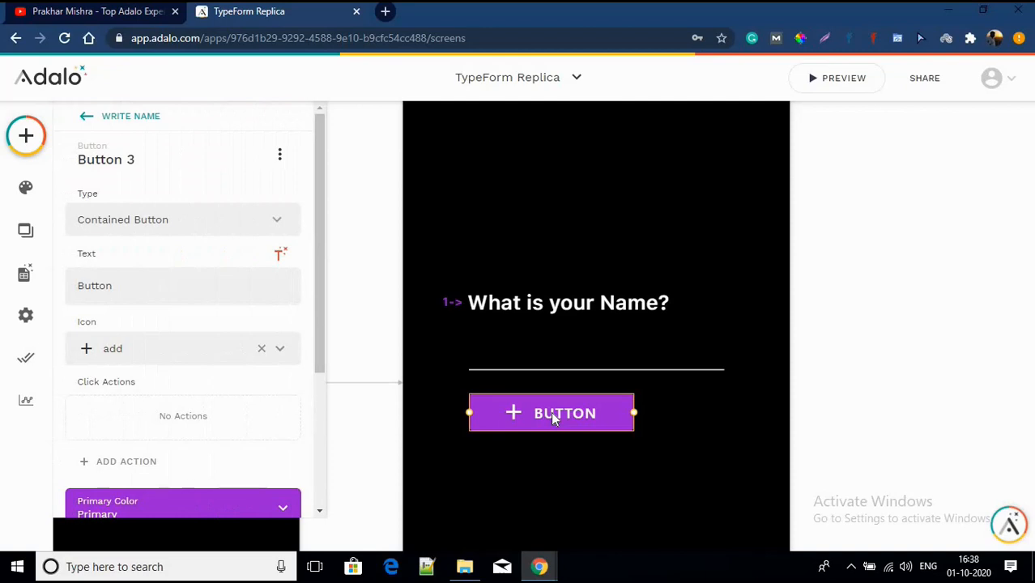
pyautogui.press('Delete')
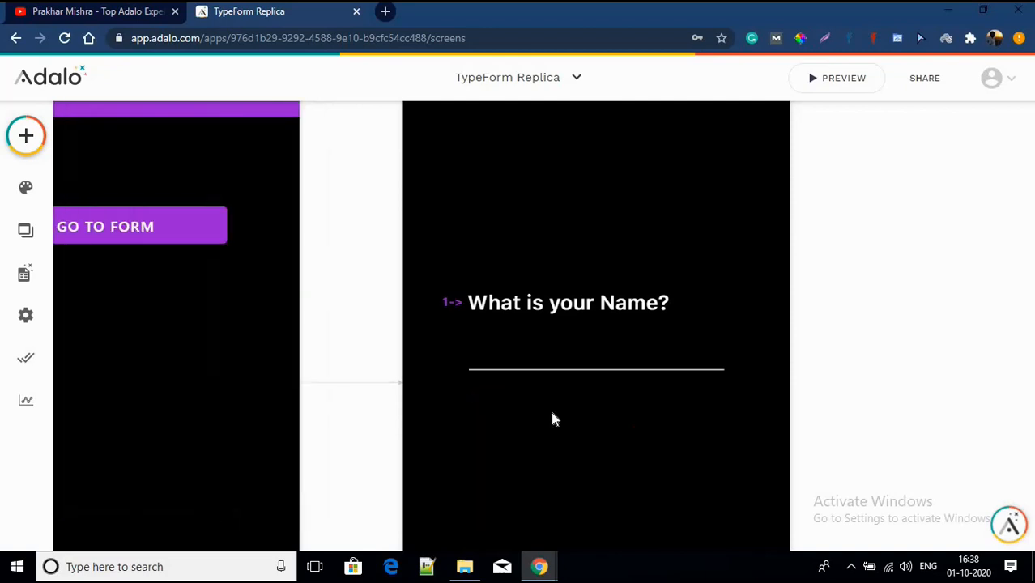
# Step: Place a Rectangle below the name underline and shrink it to a small button size
pyautogui.click(25, 273)
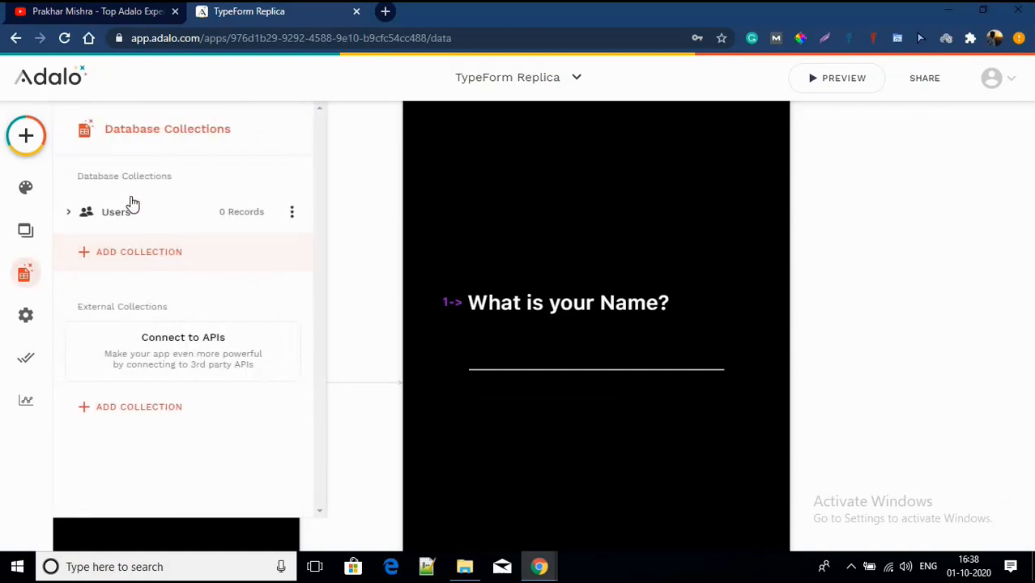
pyautogui.click(26, 135)
pyautogui.scroll(-1, 168, 255)
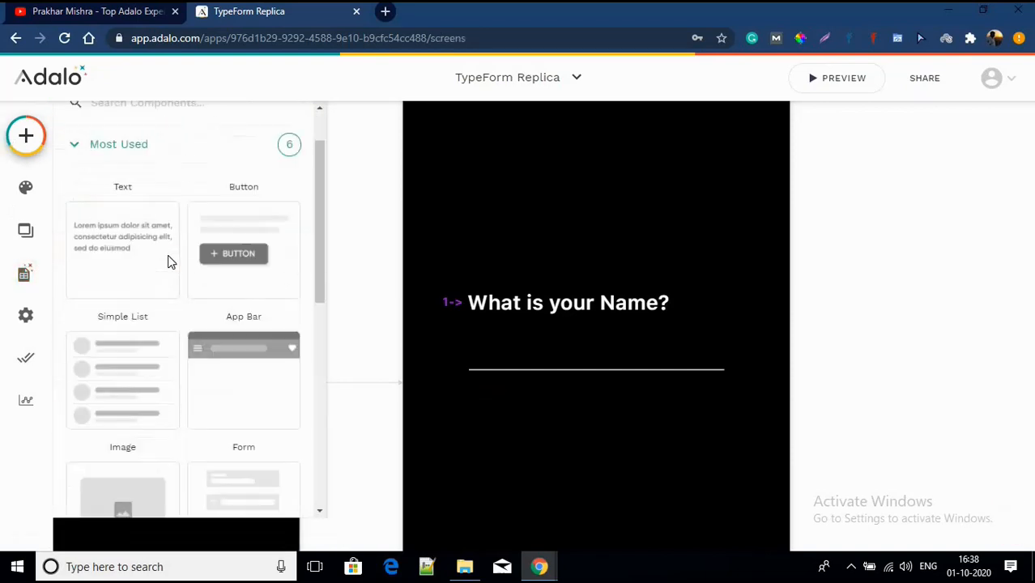
pyautogui.scroll(-6, 168, 255)
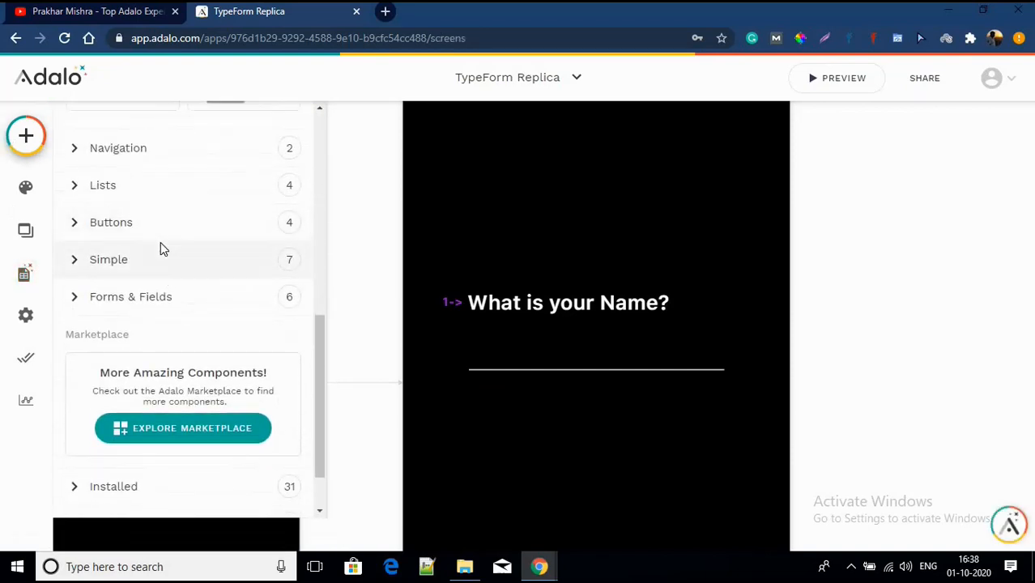
pyautogui.scroll(3, 160, 248)
pyautogui.scroll(-4, 157, 247)
pyautogui.click(166, 200)
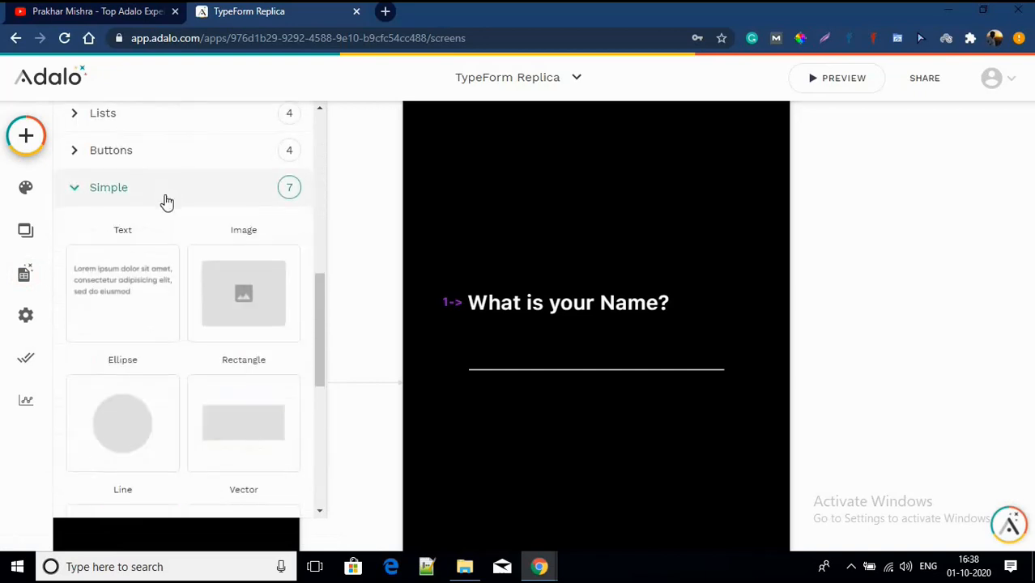
pyautogui.scroll(-2, 203, 243)
pyautogui.moveTo(236, 277); pyautogui.dragTo(608, 448)
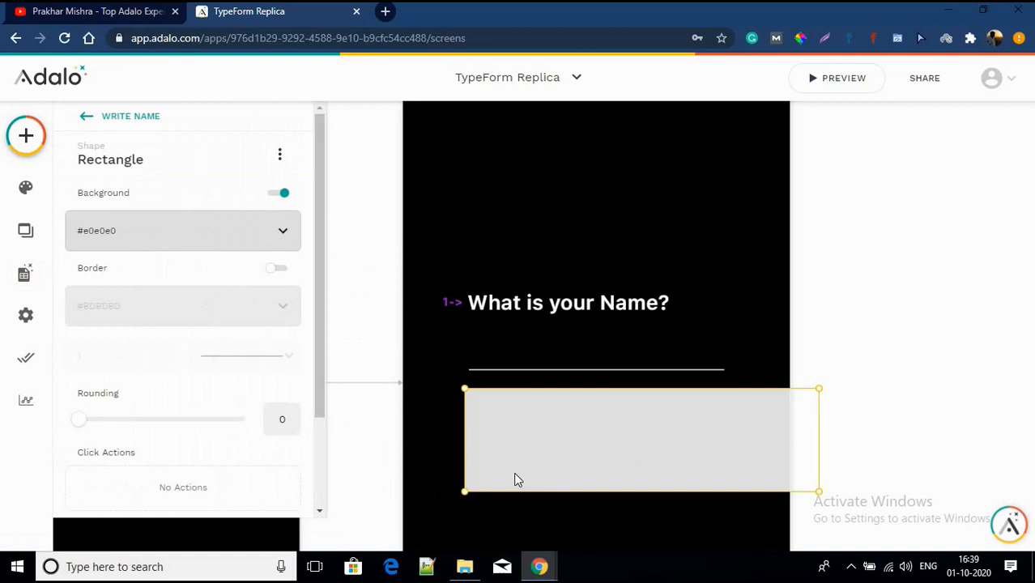
pyautogui.moveTo(500, 490); pyautogui.dragTo(500, 409)
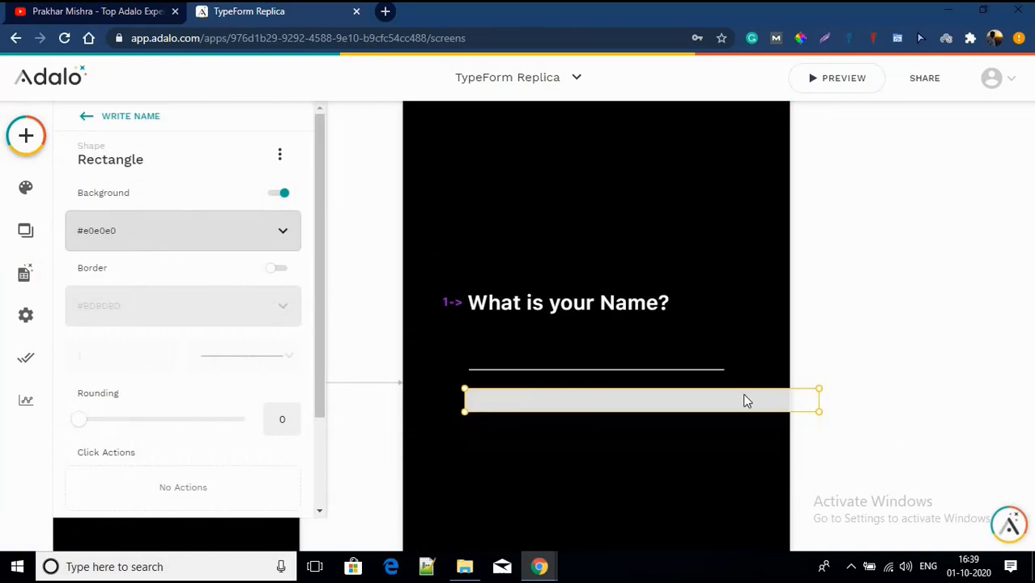
pyautogui.moveTo(819, 399); pyautogui.dragTo(525, 378)
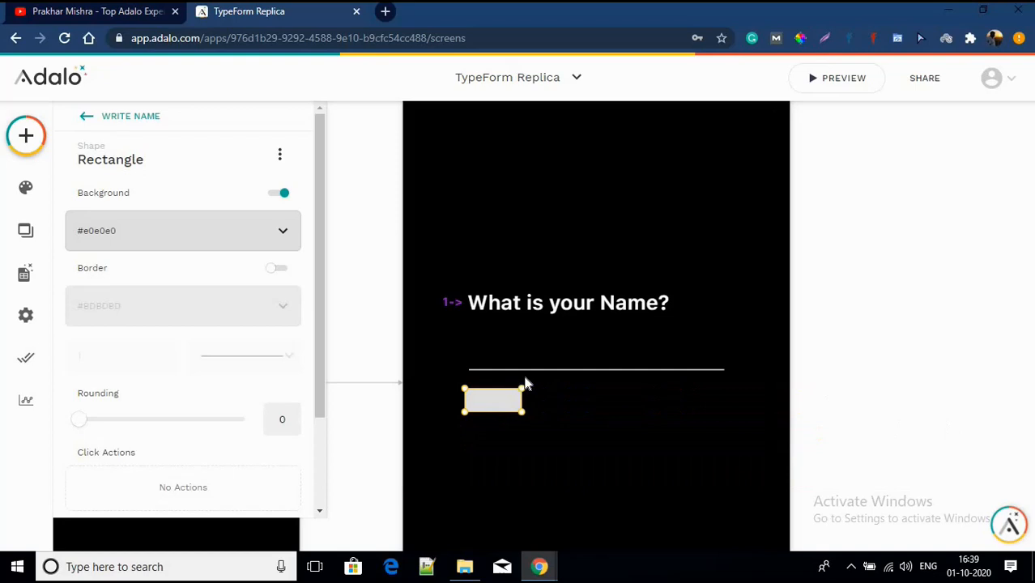
pyautogui.click(490, 449)
# Step: Set the rectangle's corner rounding to 4
pyautogui.click(492, 404)
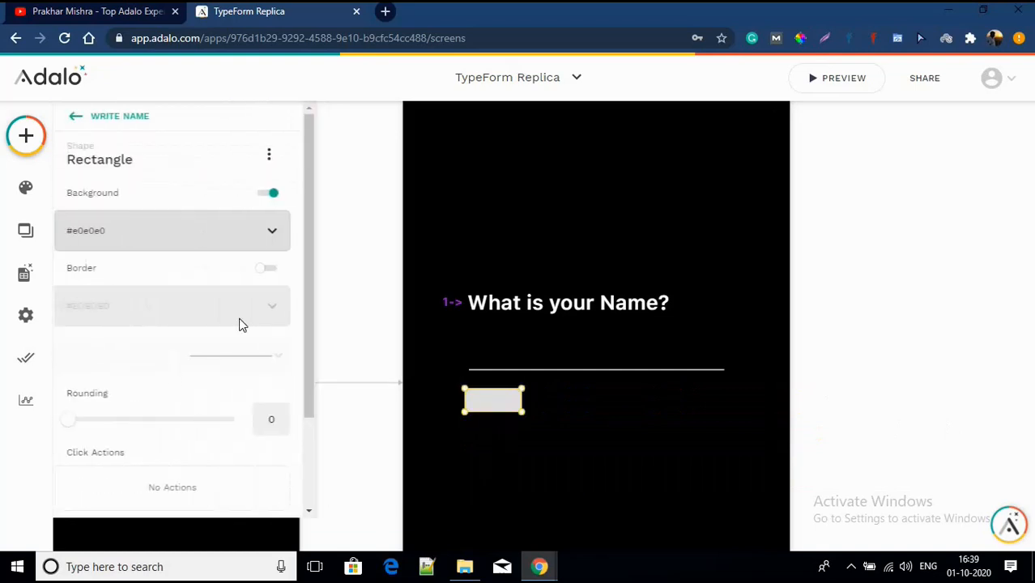
pyautogui.click(294, 413)
pyautogui.click(294, 412)
pyautogui.click(294, 412)
pyautogui.click(295, 413)
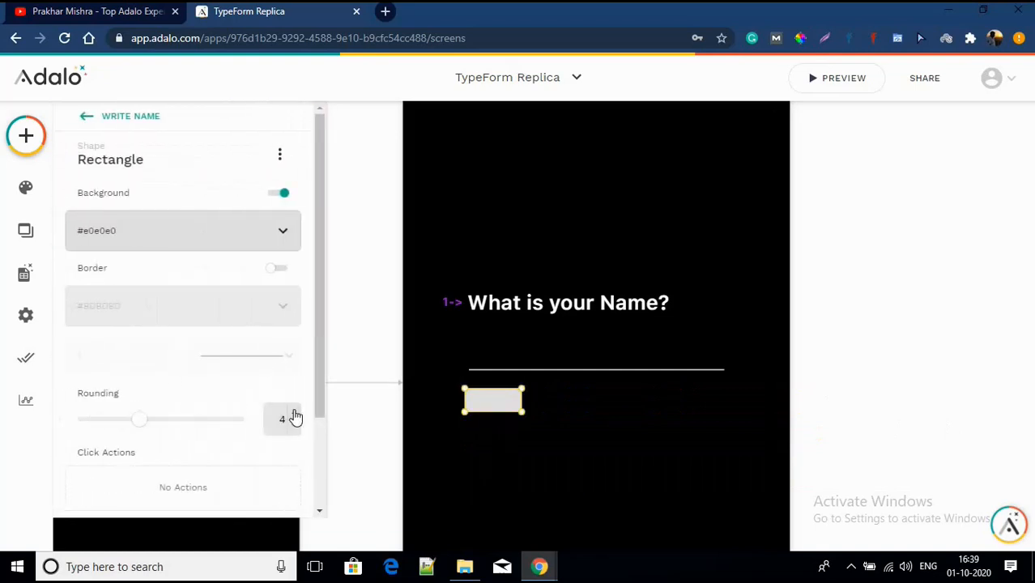
pyautogui.click(554, 442)
# Step: Fill the rectangle with the primary purple colour and drop a Text label onto it
pyautogui.click(475, 393)
pyautogui.click(195, 240)
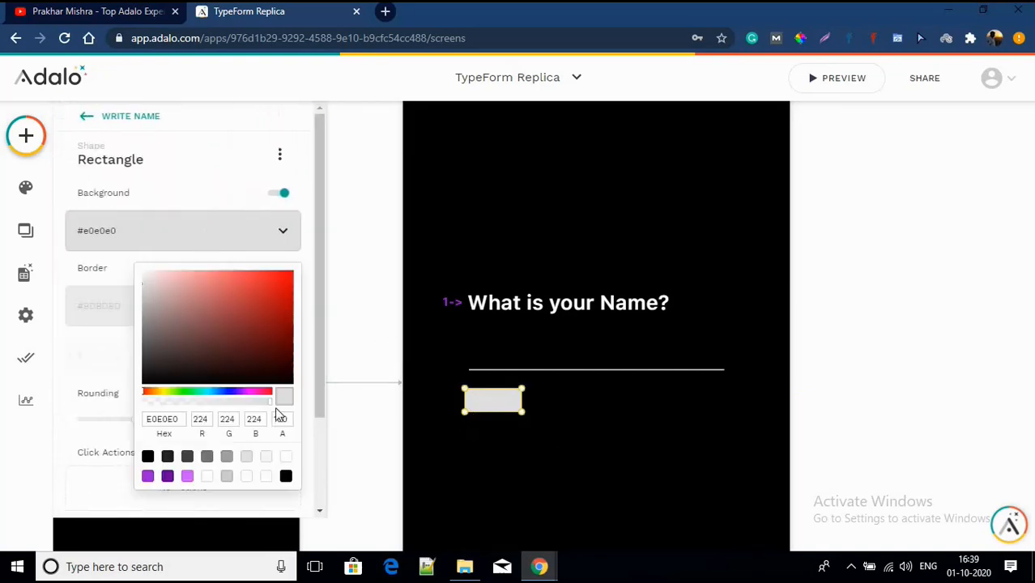
pyautogui.click(148, 476)
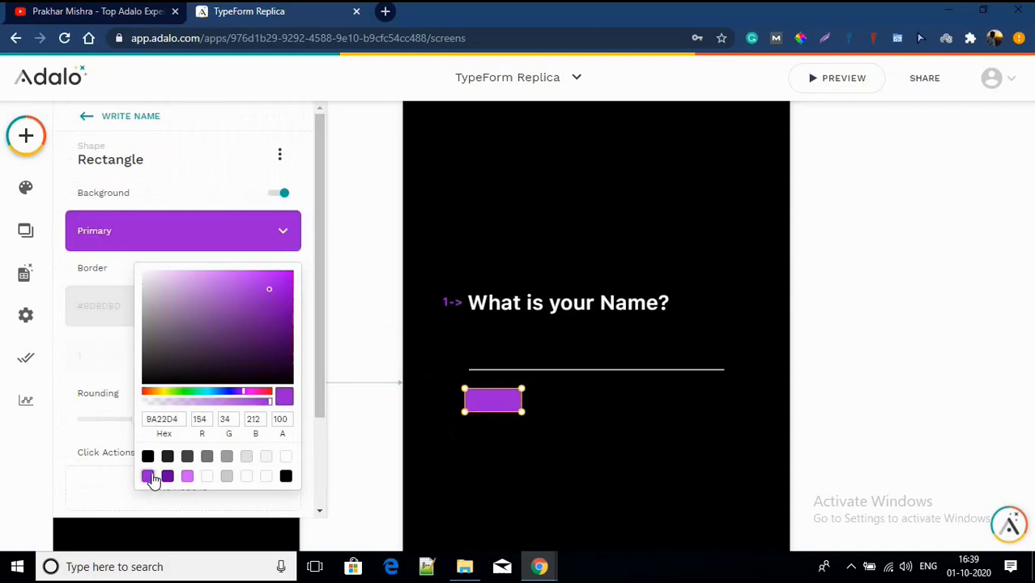
pyautogui.click(523, 437)
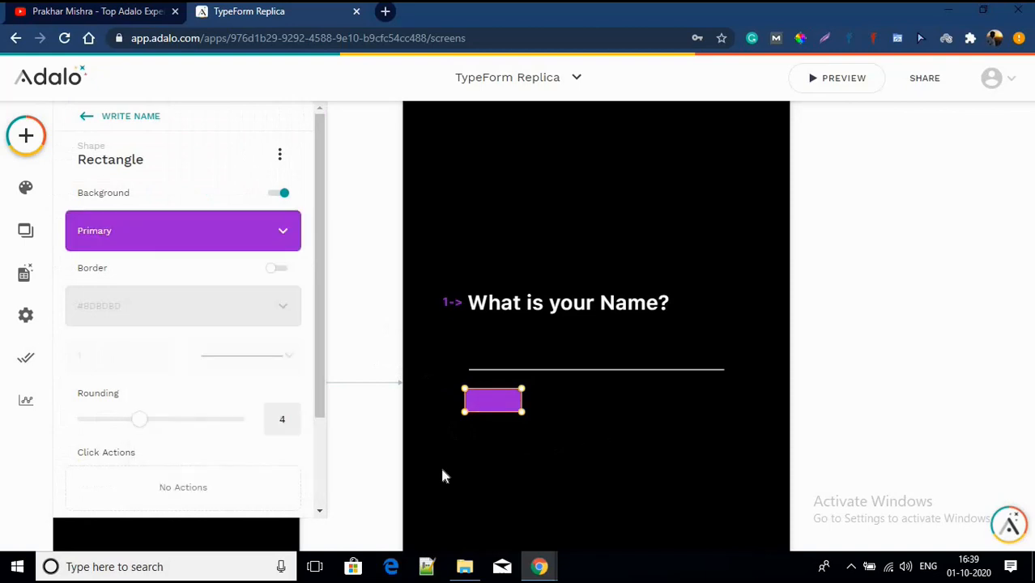
pyautogui.click(483, 435)
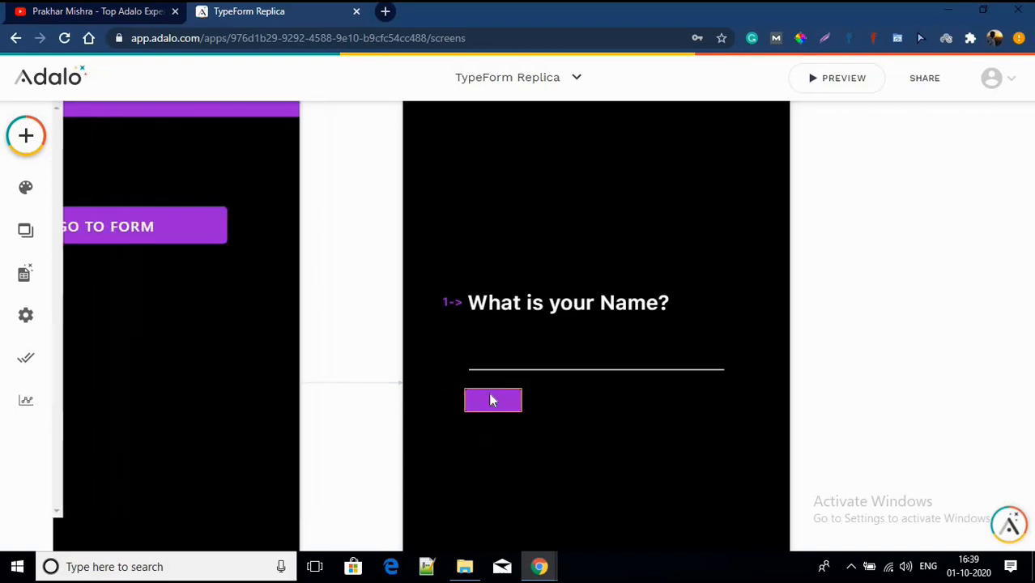
pyautogui.click(492, 398)
pyautogui.click(26, 135)
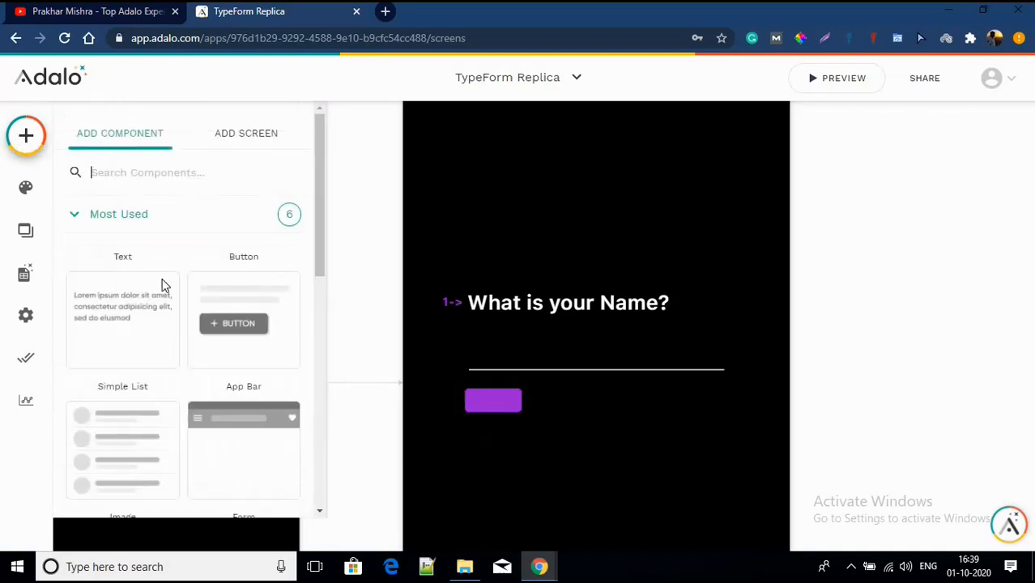
pyautogui.moveTo(98, 324); pyautogui.dragTo(512, 403)
# Step: Give the label font size 14, text-fitting width, and change its text to 'OK'
pyautogui.click(178, 402)
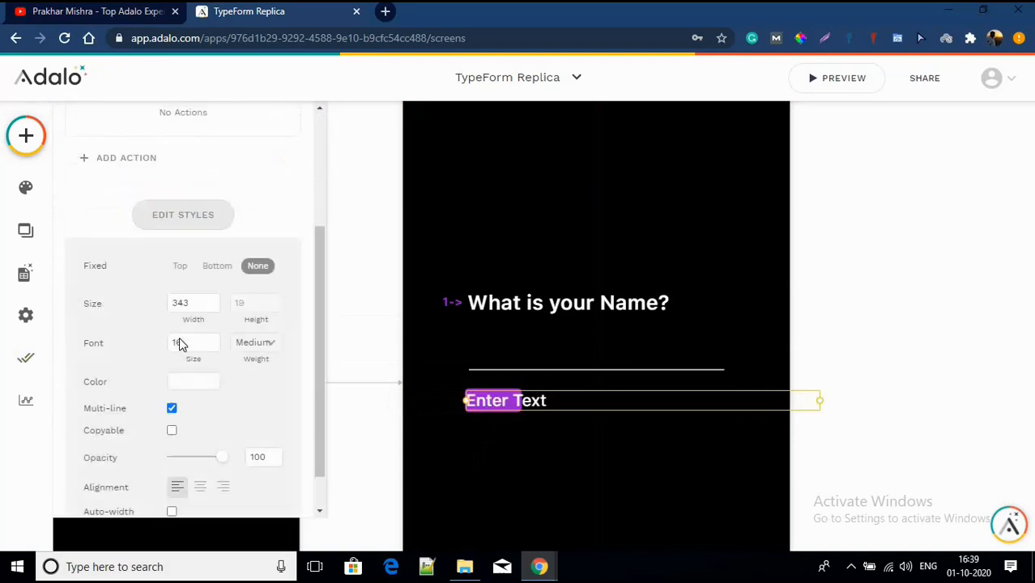
pyautogui.click(214, 302)
pyautogui.click(214, 302)
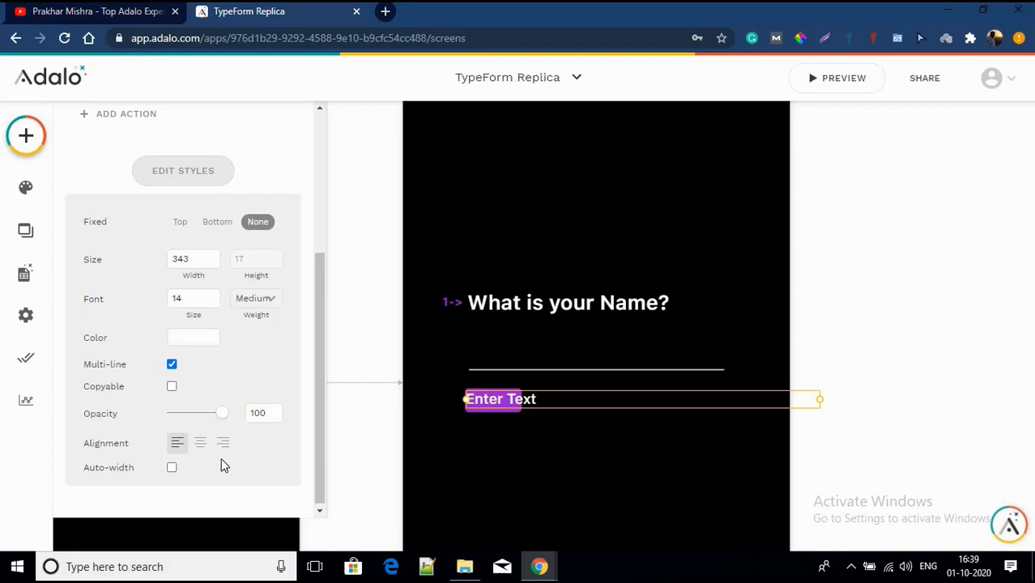
pyautogui.click(172, 469)
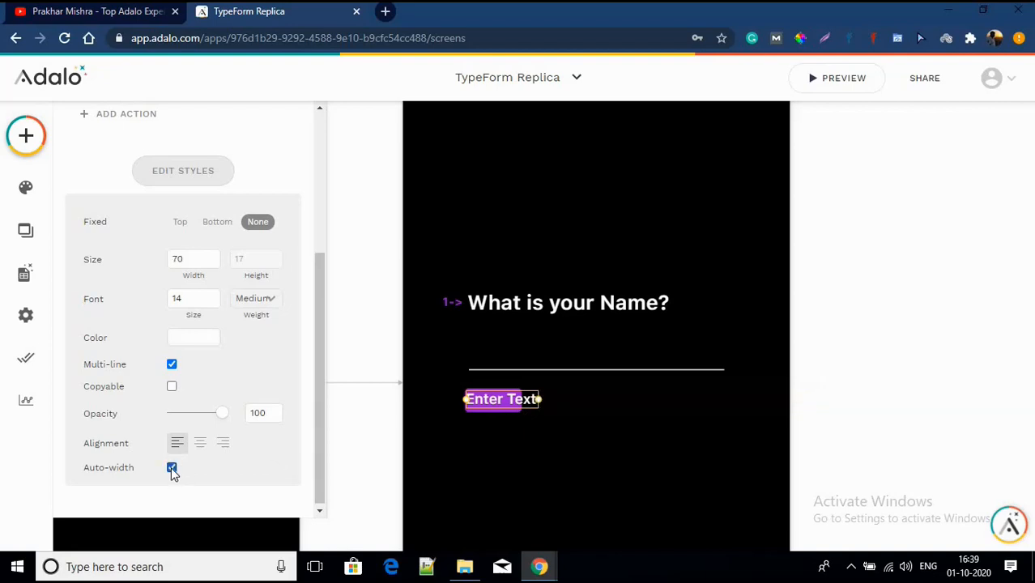
pyautogui.scroll(3, 183, 411)
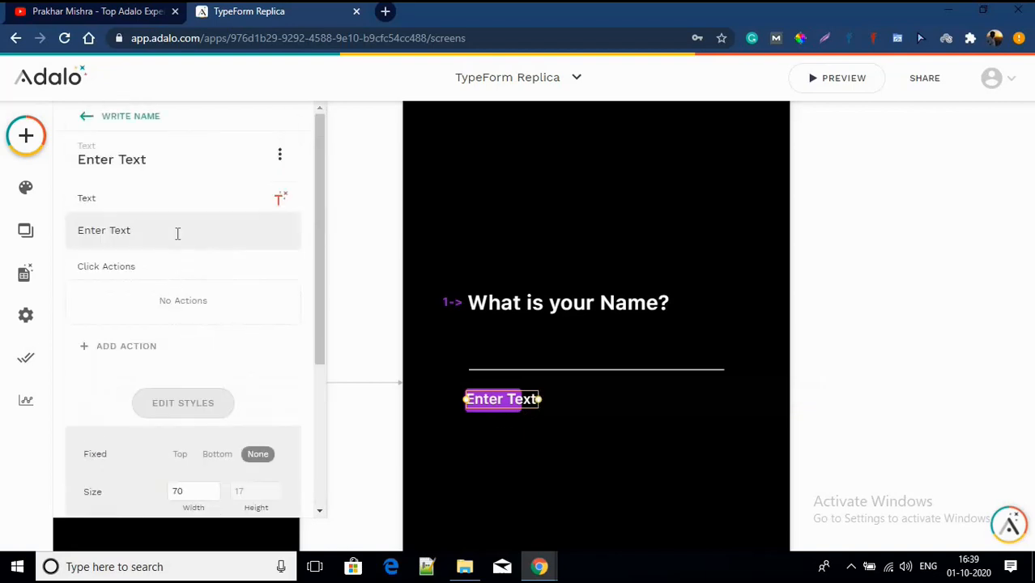
pyautogui.click(178, 232)
pyautogui.press('BackSpace')
pyautogui.press('BackSpace')
pyautogui.press('BackSpace')
pyautogui.press('BackSpace')
pyautogui.press('BackSpace')
pyautogui.press('BackSpace')
pyautogui.press('BackSpace')
pyautogui.press('BackSpace')
pyautogui.press('BackSpace')
pyautogui.press('BackSpace')
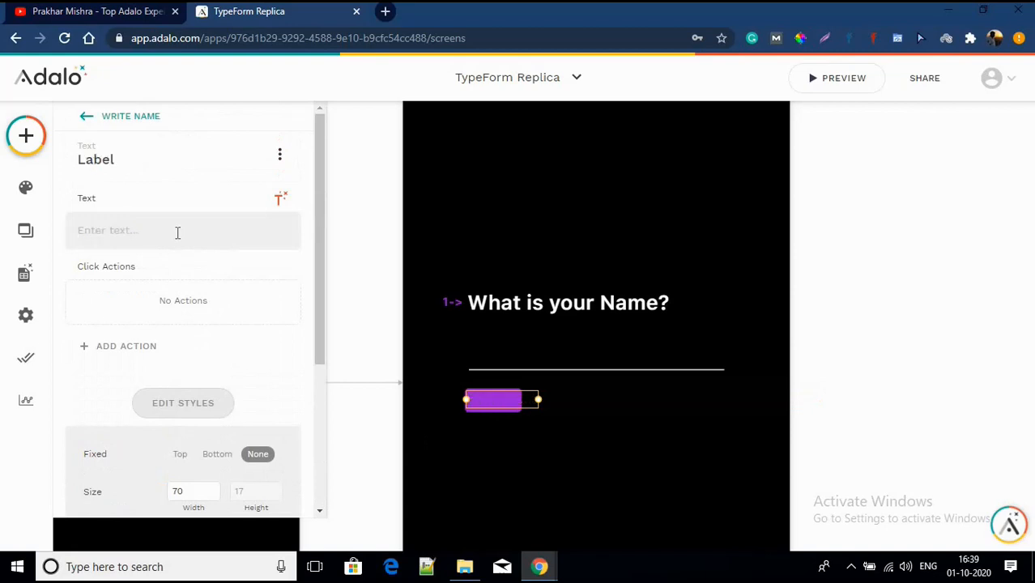
pyautogui.write('OK')
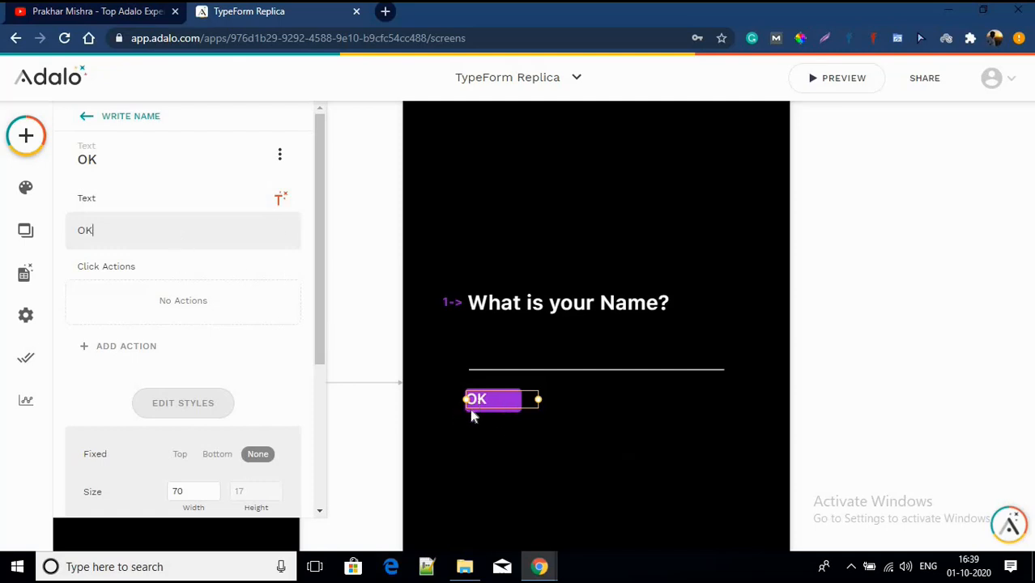
pyautogui.scroll(-3, 198, 459)
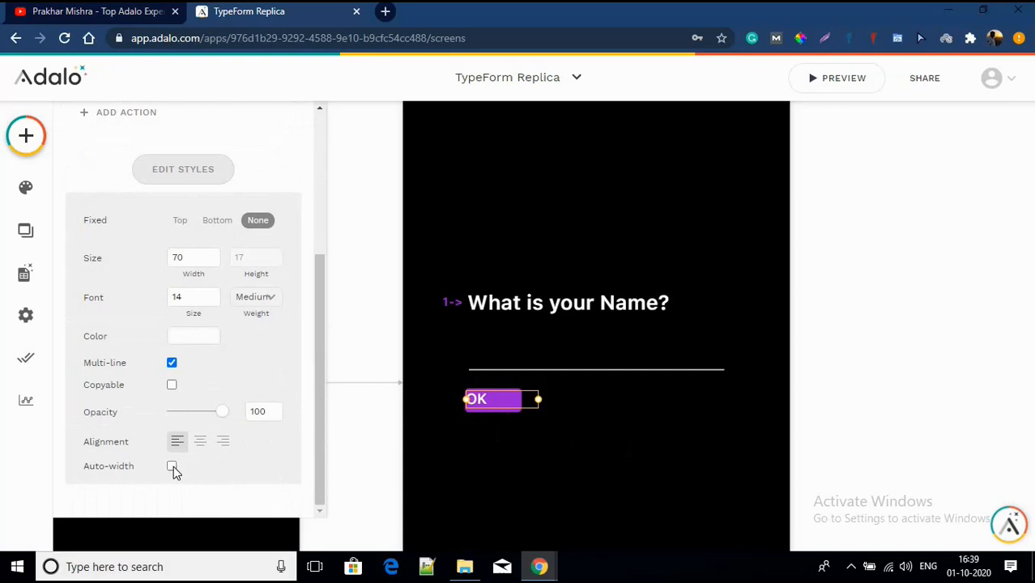
pyautogui.click(173, 468)
pyautogui.click(174, 469)
# Step: Centre the OK label on the rectangle and narrow the purple rectangle around it
pyautogui.scroll(4, 482, 410)
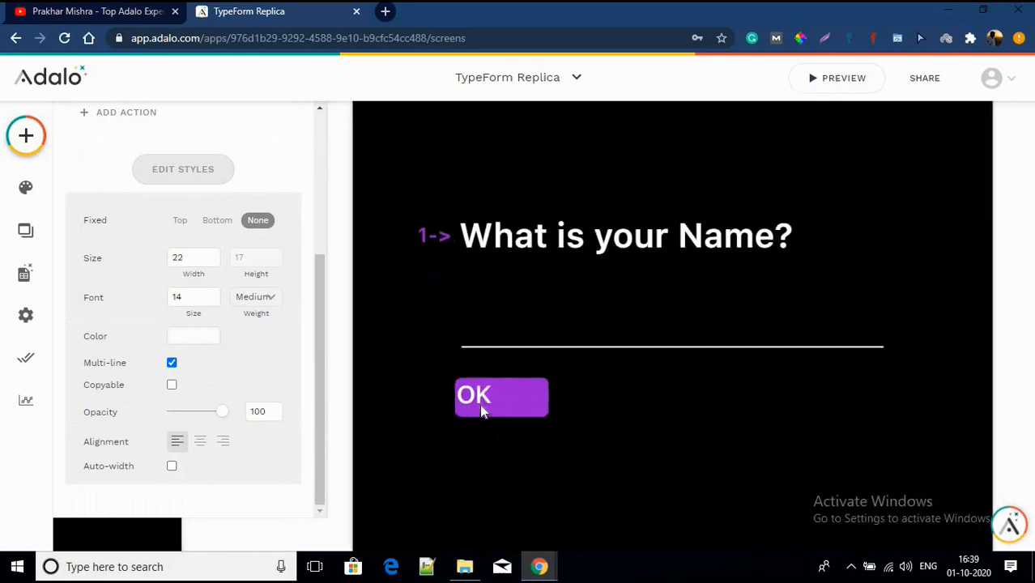
pyautogui.scroll(2, 483, 411)
pyautogui.scroll(3, 477, 401)
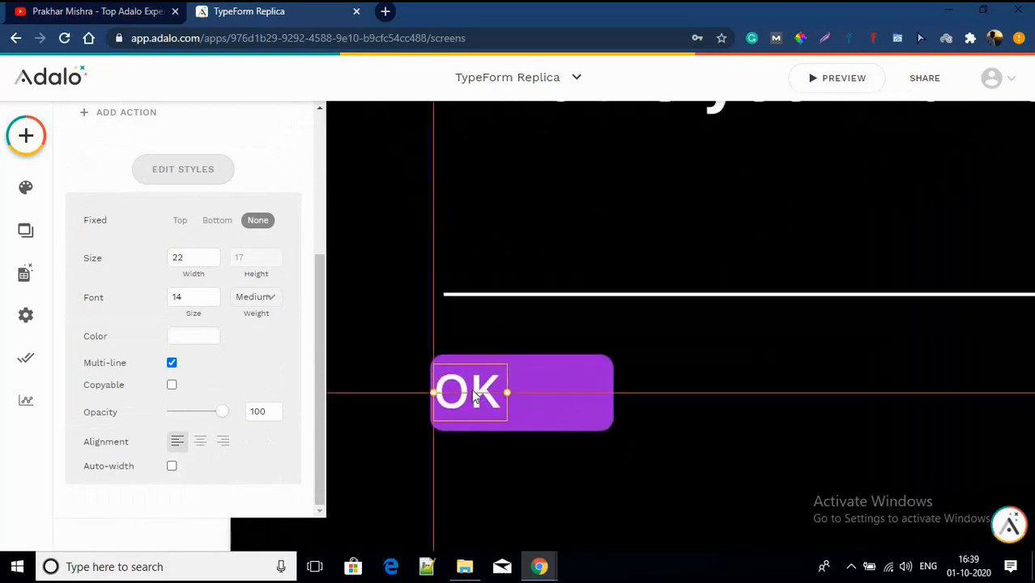
pyautogui.moveTo(475, 394); pyautogui.dragTo(490, 393)
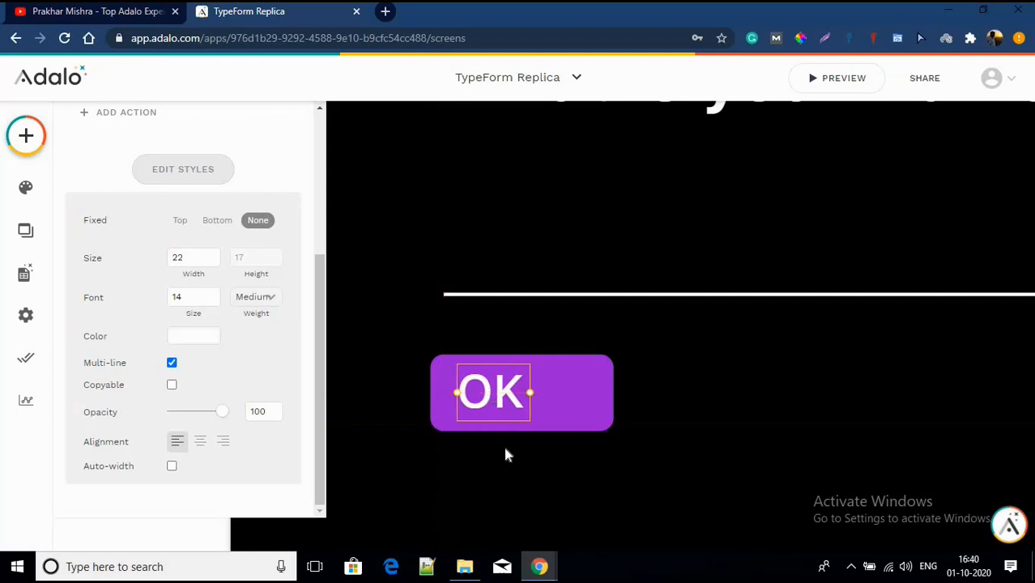
pyautogui.click(506, 451)
pyautogui.click(583, 395)
pyautogui.moveTo(611, 387); pyautogui.dragTo(558, 386)
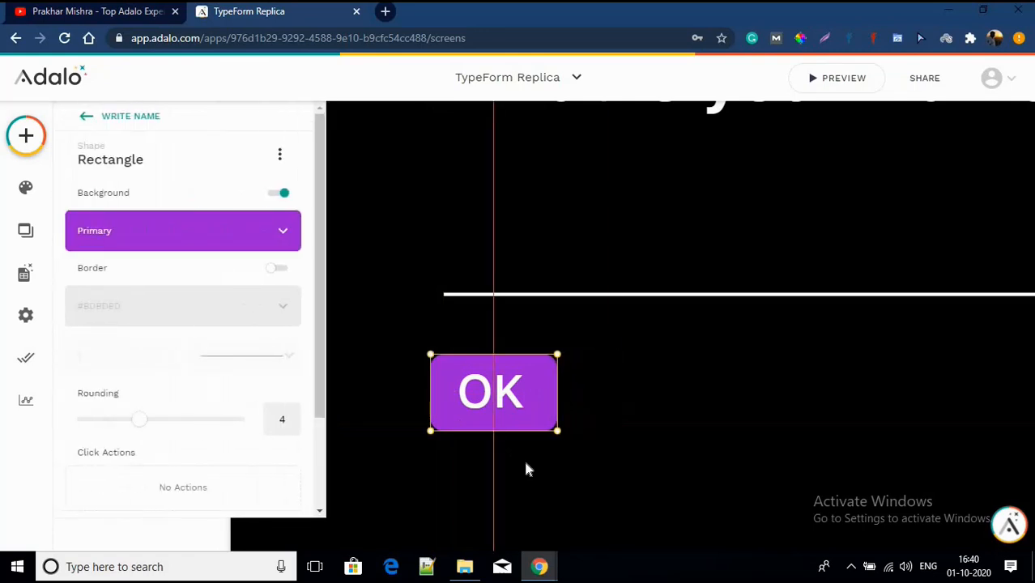
pyautogui.click(522, 466)
# Step: Group the OK label with its purple rectangle and align the group with the underline's left edge
pyautogui.scroll(-3, 404, 464)
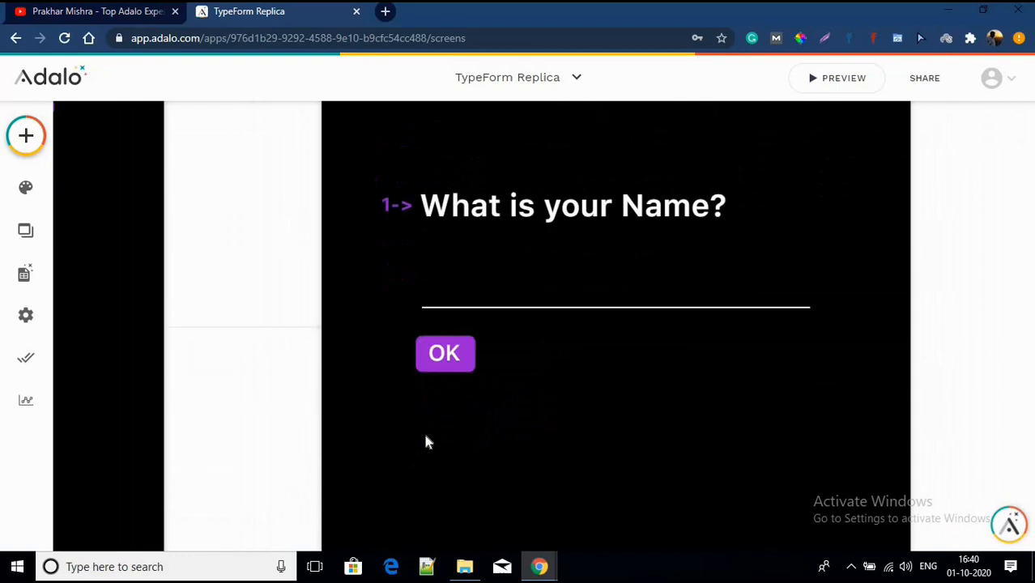
pyautogui.moveTo(418, 398); pyautogui.dragTo(466, 372)
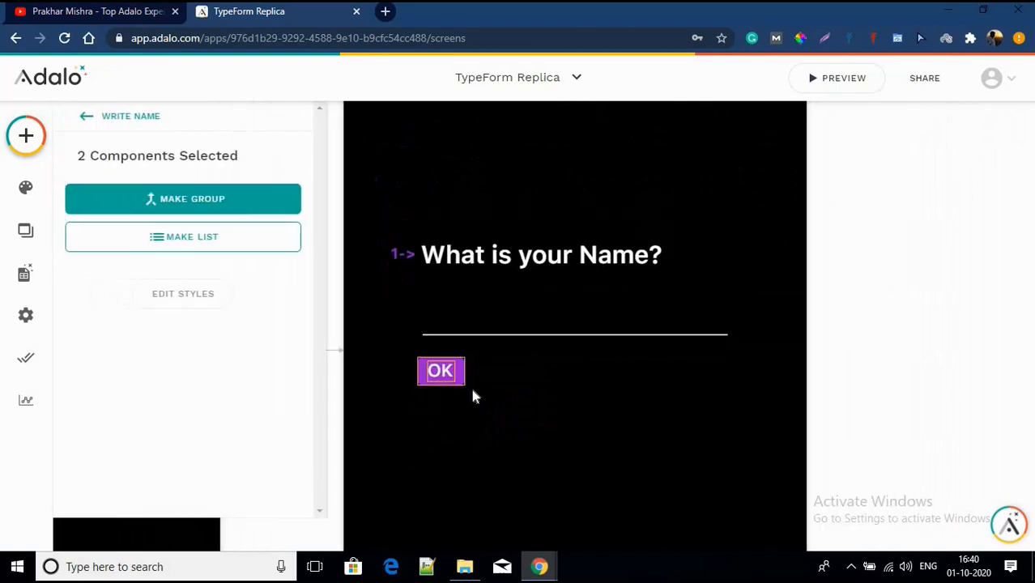
pyautogui.click(205, 199)
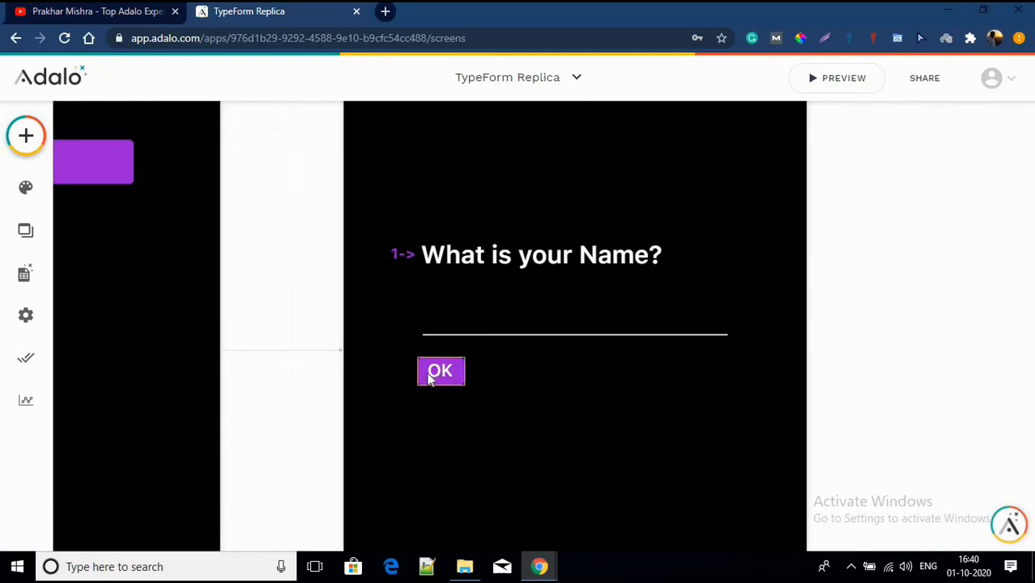
pyautogui.moveTo(430, 374); pyautogui.dragTo(435, 368)
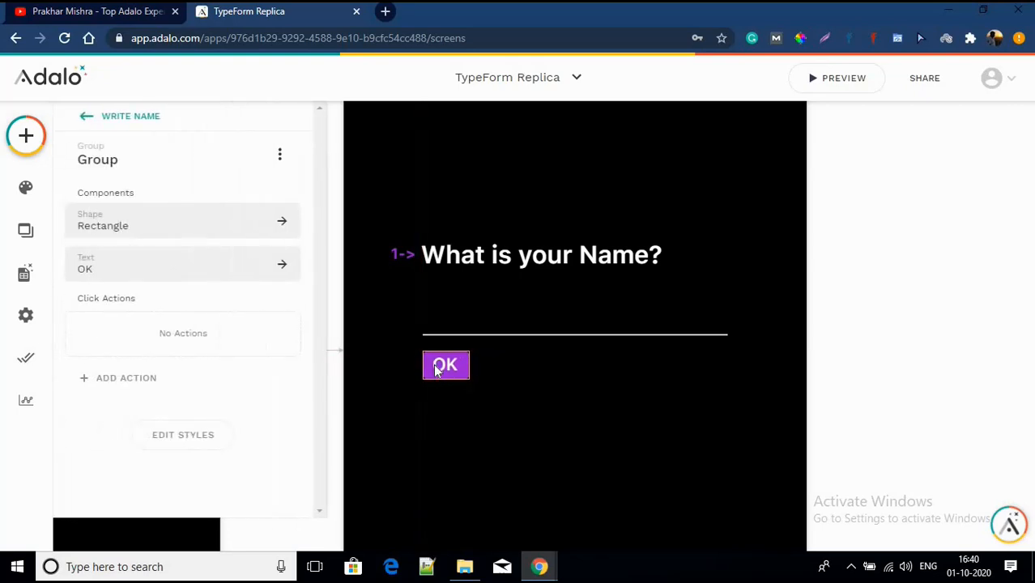
pyautogui.click(436, 422)
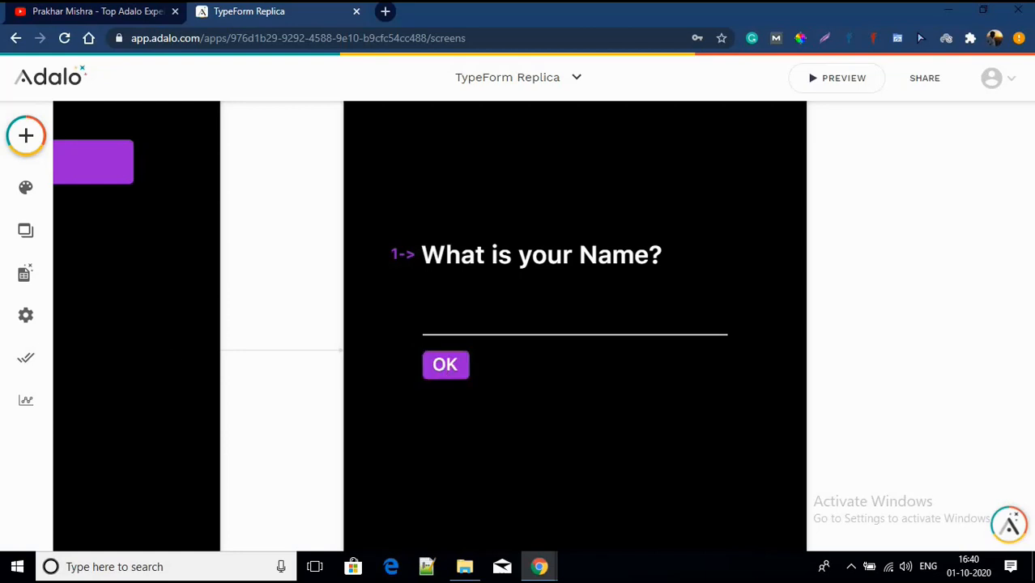
# Step: Add a new Rectangle from the Simple components to the screen below the OK button
pyautogui.click(16, 134)
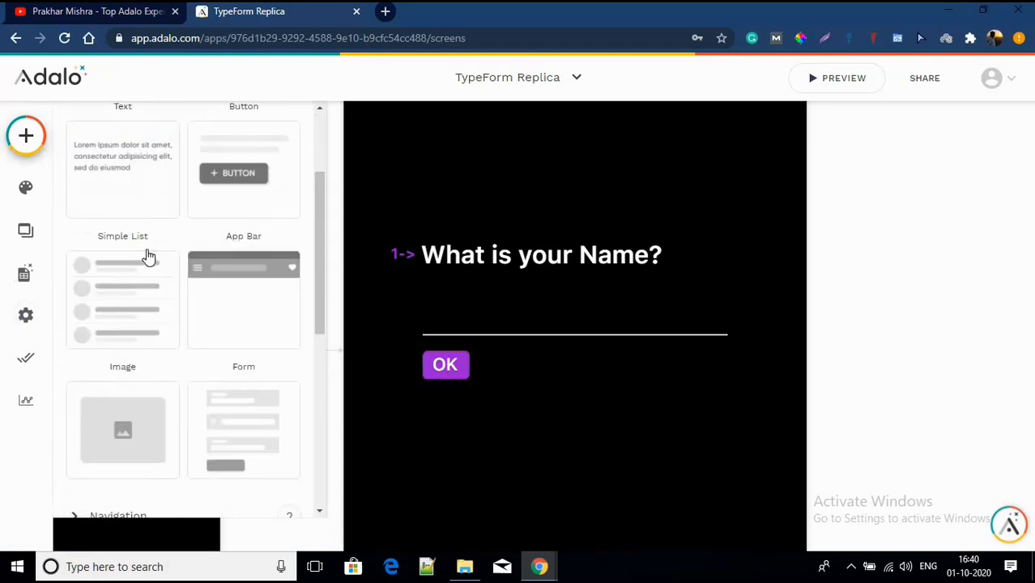
pyautogui.scroll(-5, 162, 405)
pyautogui.click(140, 323)
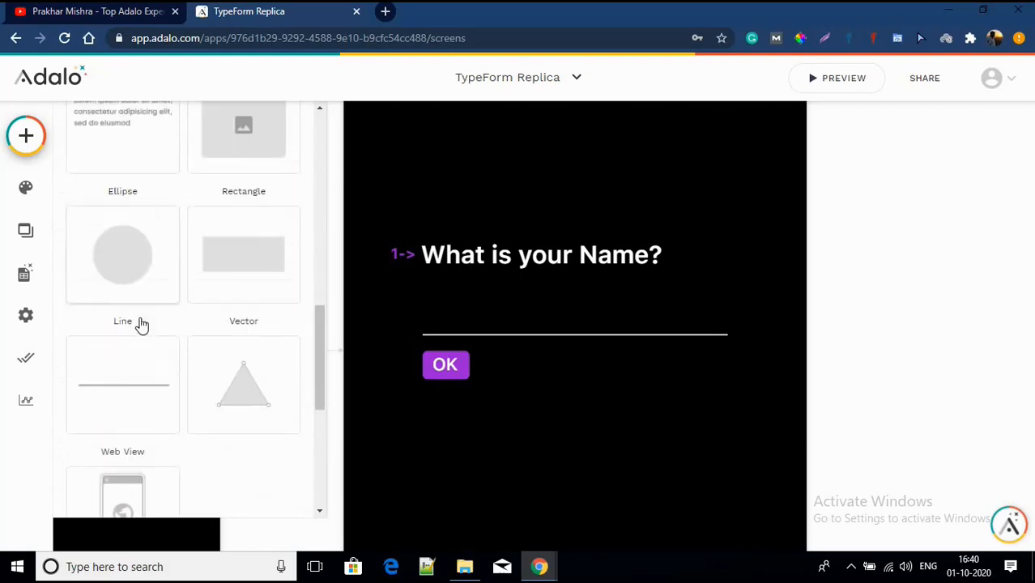
pyautogui.moveTo(240, 276); pyautogui.dragTo(613, 478)
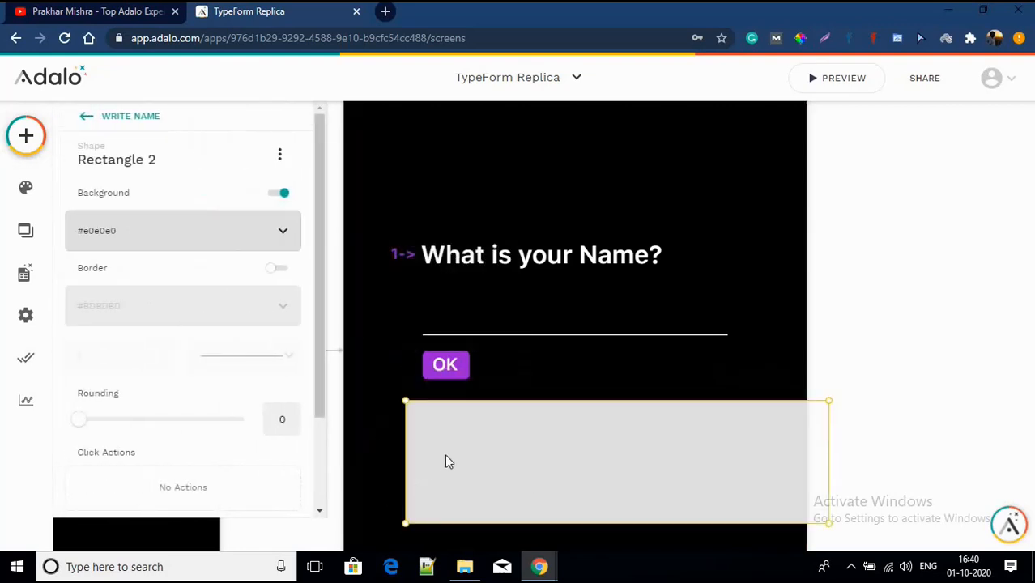
# Step: Set the grey rectangle's height to 23, move it over OK and narrow it to 133 wide
pyautogui.click(433, 381)
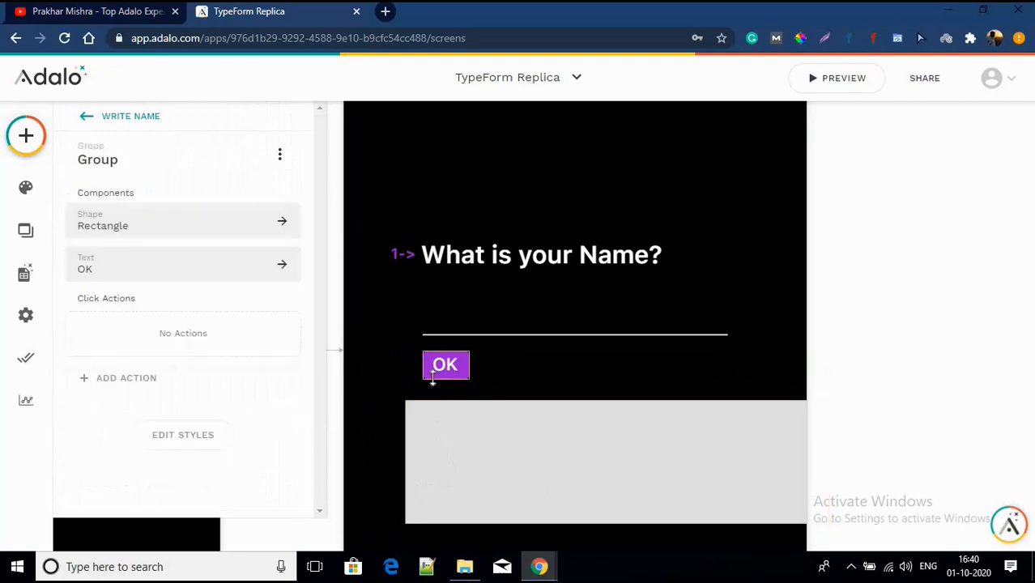
pyautogui.click(433, 381)
pyautogui.scroll(-3, 172, 462)
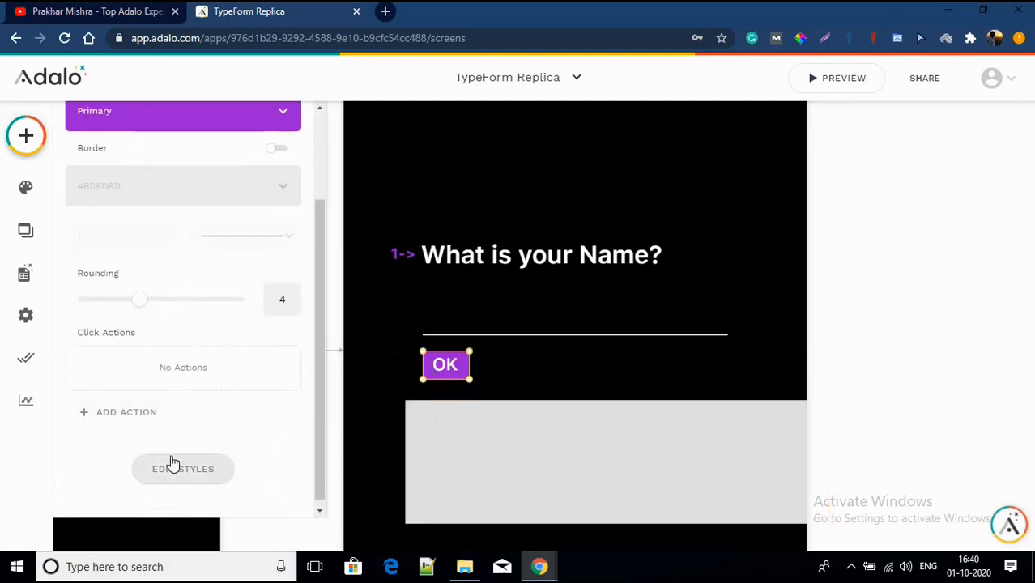
pyautogui.scroll(-3, 171, 462)
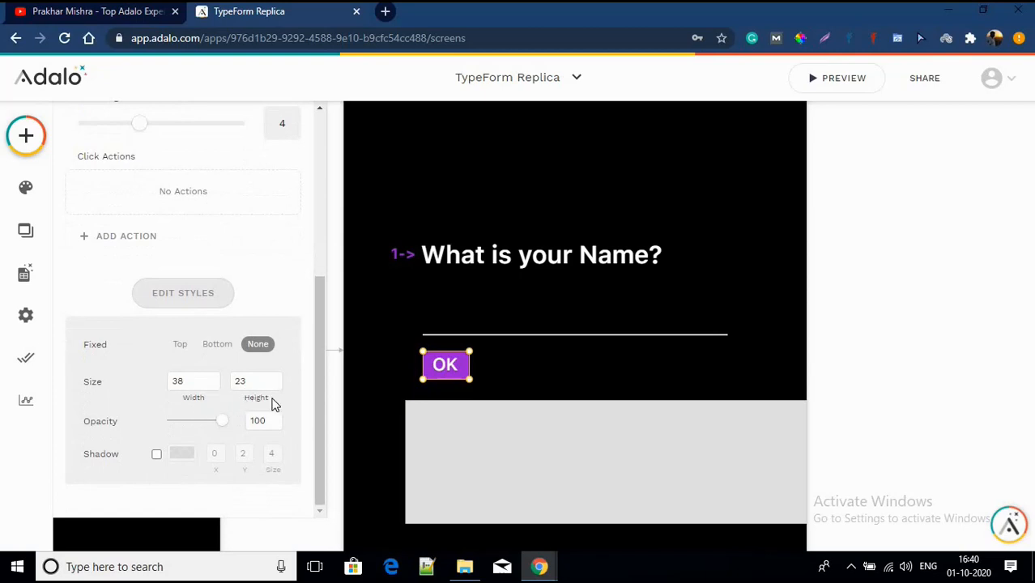
pyautogui.click(467, 438)
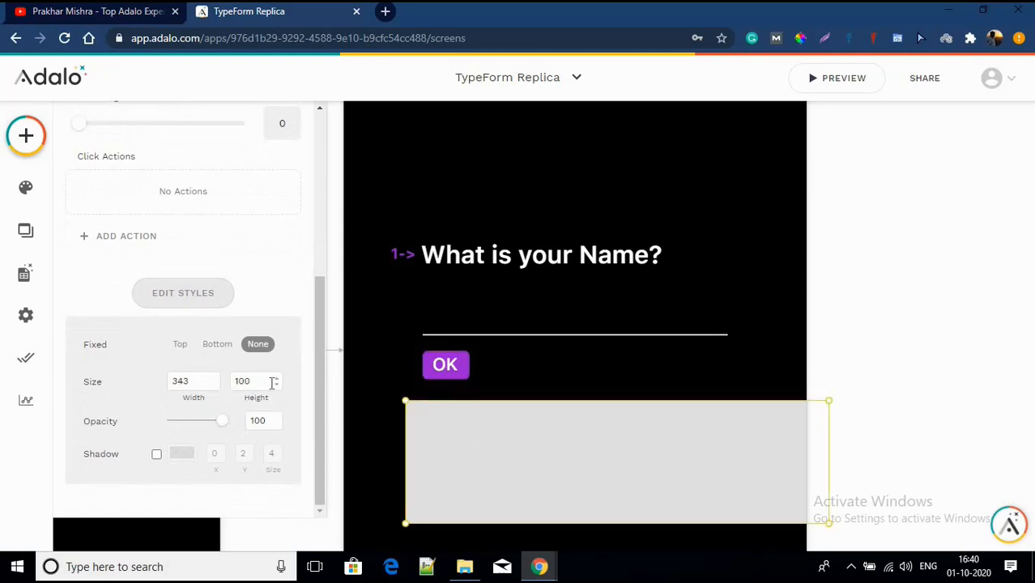
pyautogui.click(272, 382)
pyautogui.hotkey('ctrl', 'a')
pyautogui.write('23')
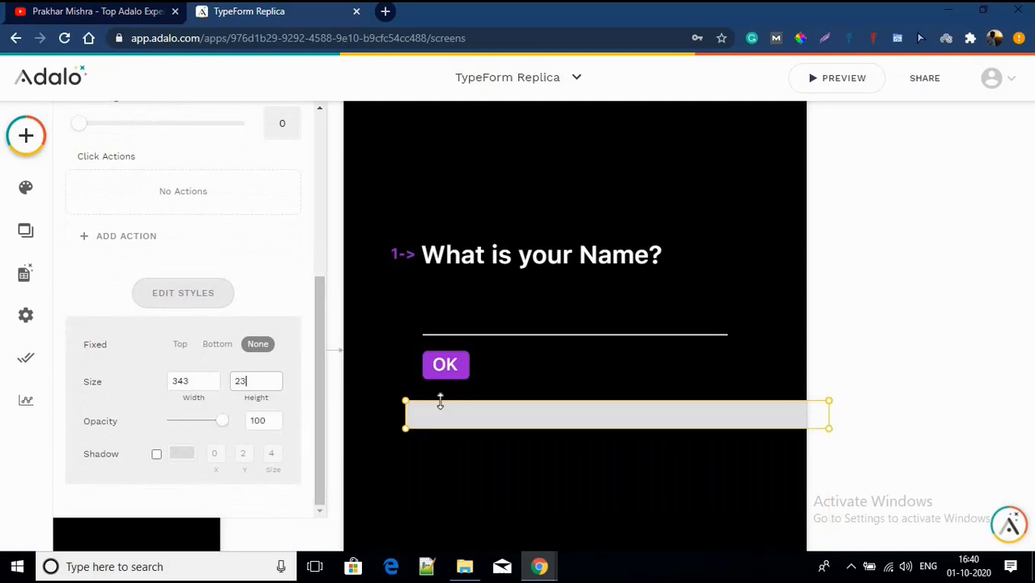
pyautogui.moveTo(438, 405); pyautogui.dragTo(459, 371)
pyautogui.moveTo(847, 362); pyautogui.dragTo(590, 364)
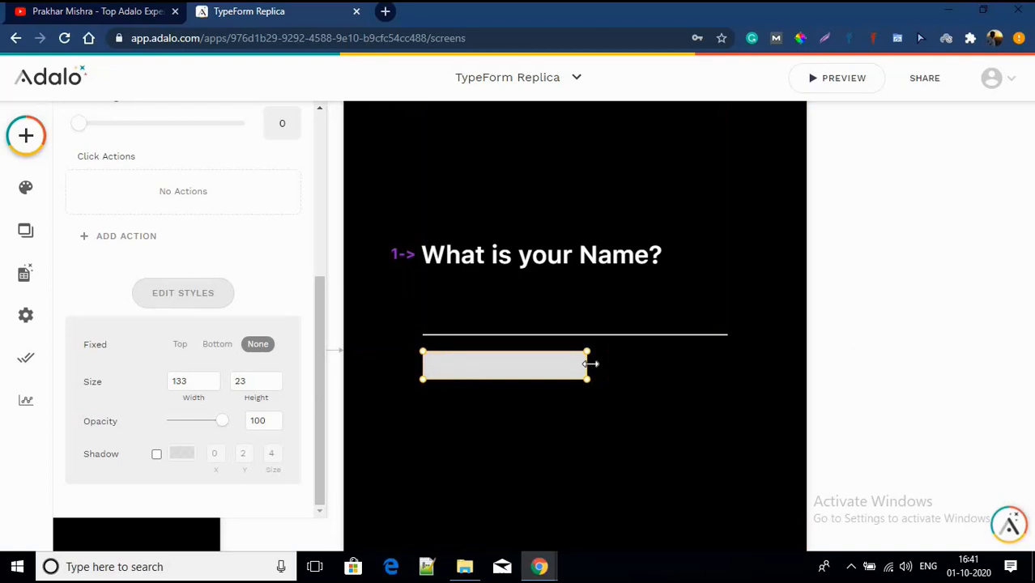
pyautogui.scroll(4, 93, 212)
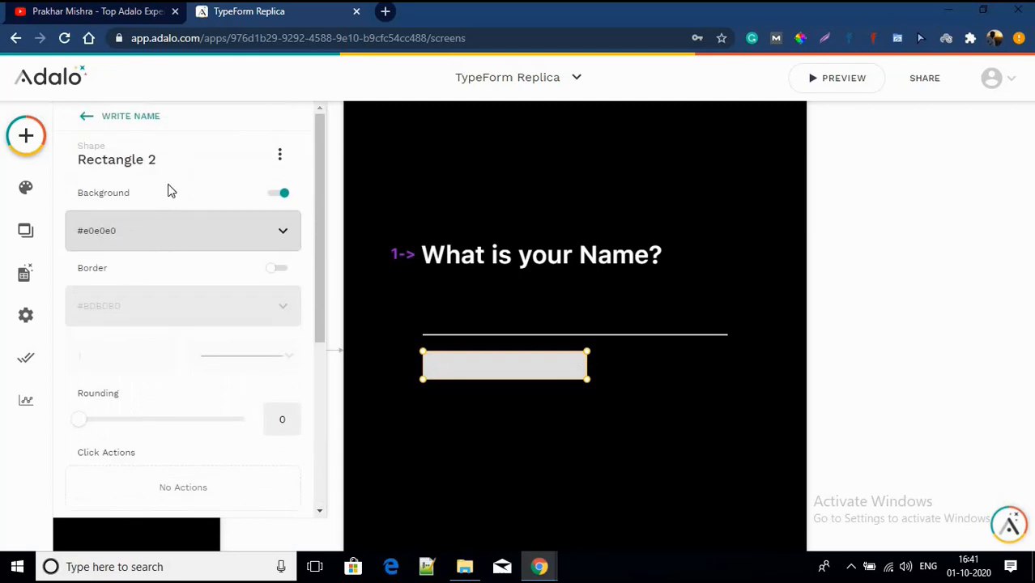
# Step: Turn off the rectangle's background and give it a Primary purple border
pyautogui.click(280, 197)
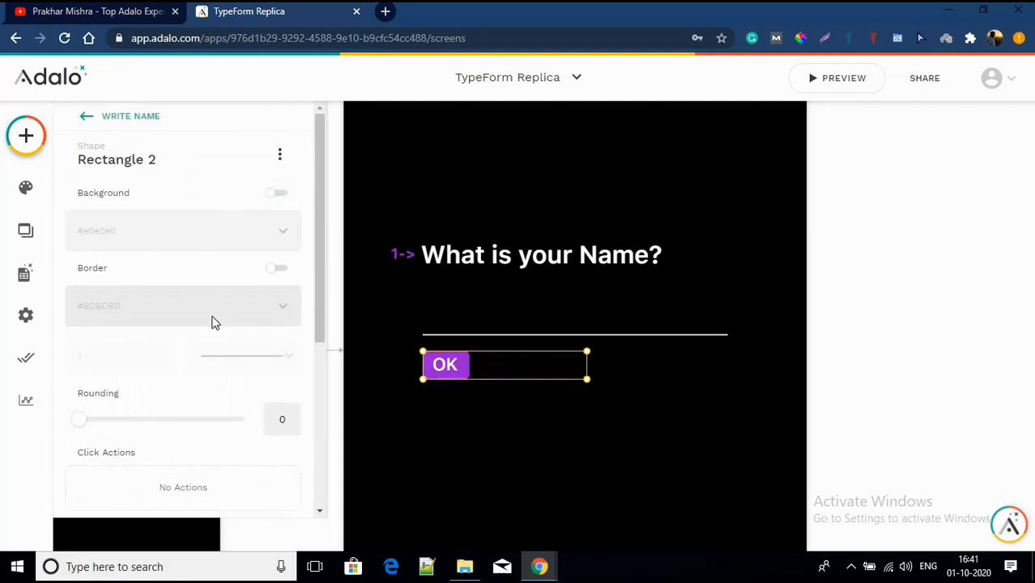
pyautogui.click(270, 274)
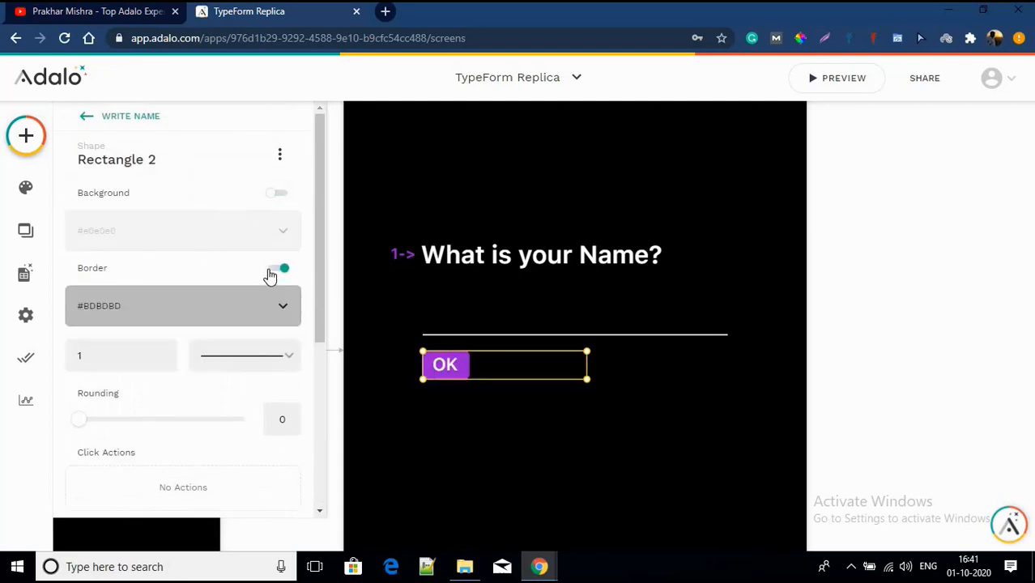
pyautogui.click(215, 314)
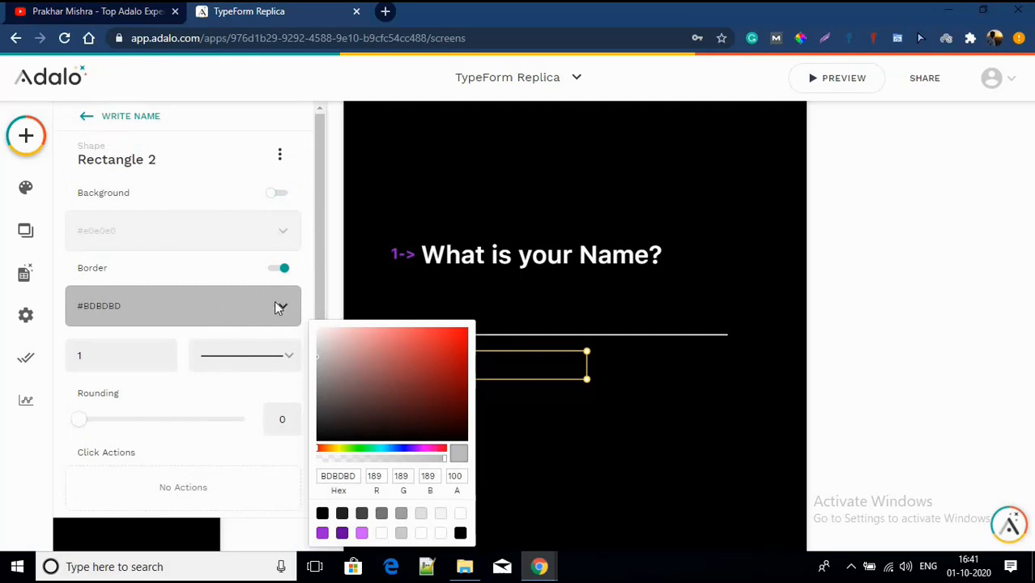
pyautogui.click(323, 535)
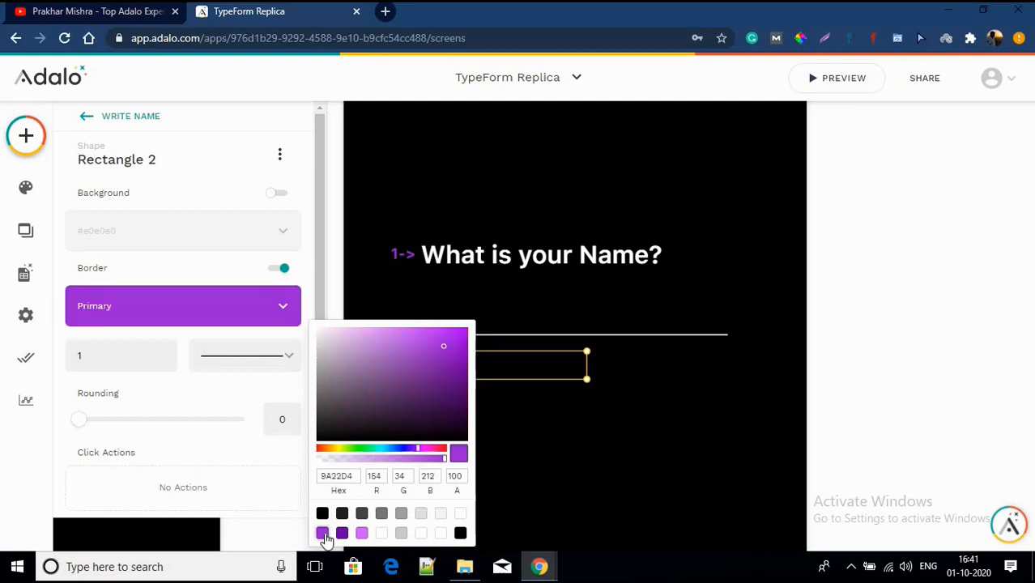
pyautogui.click(543, 455)
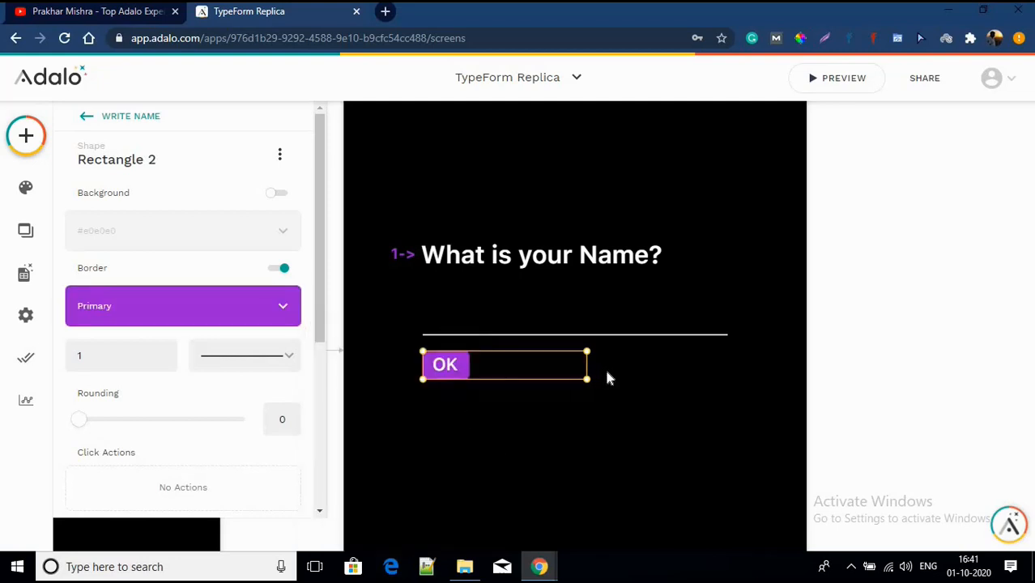
# Step: Narrow the outlined box around the OK button and raise its rounding to 3
pyautogui.moveTo(583, 364); pyautogui.dragTo(536, 359)
pyautogui.click(291, 414)
pyautogui.click(291, 414)
pyautogui.click(290, 415)
pyautogui.click(291, 415)
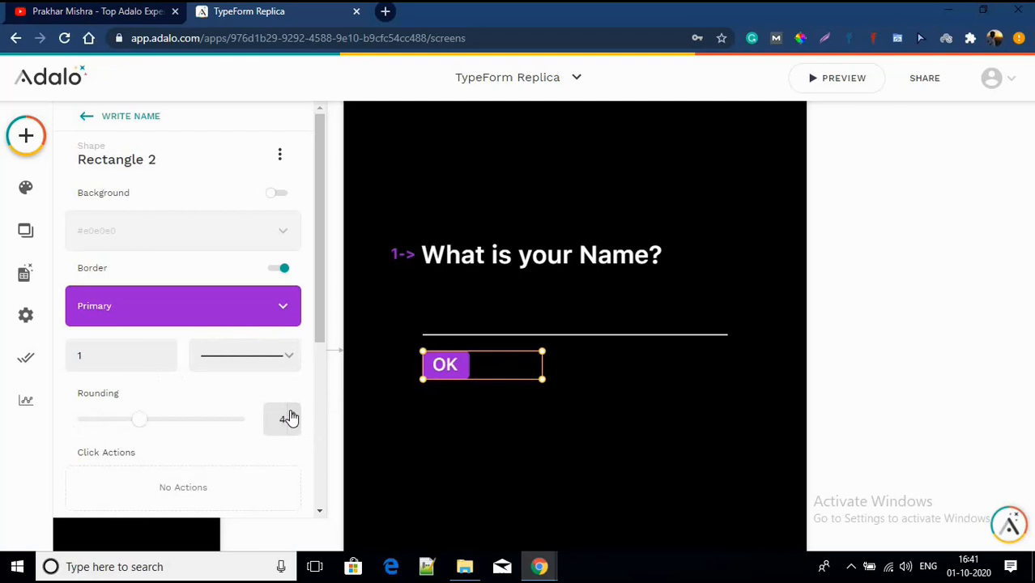
pyautogui.click(451, 415)
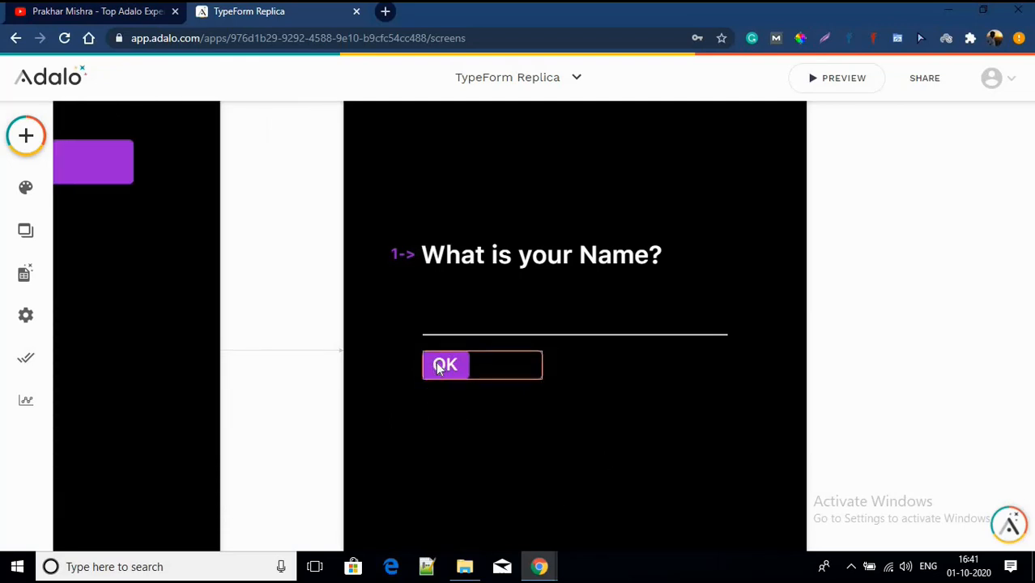
pyautogui.click(42, 132)
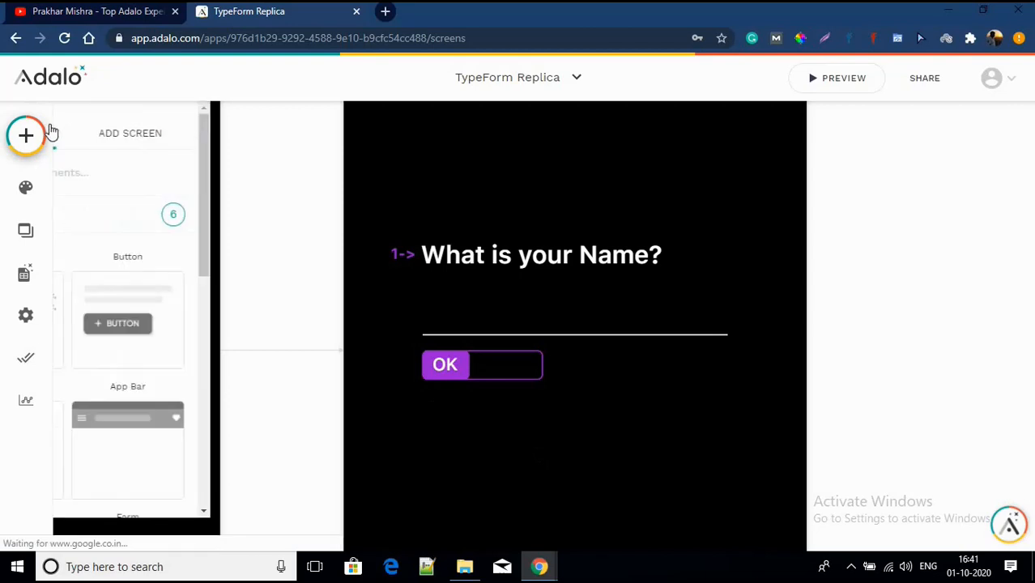
# Step: Add a text element below OK with font size 14 and the text 'go BACK'
pyautogui.moveTo(125, 327); pyautogui.dragTo(485, 416)
pyautogui.click(217, 404)
pyautogui.scroll(-3, 217, 313)
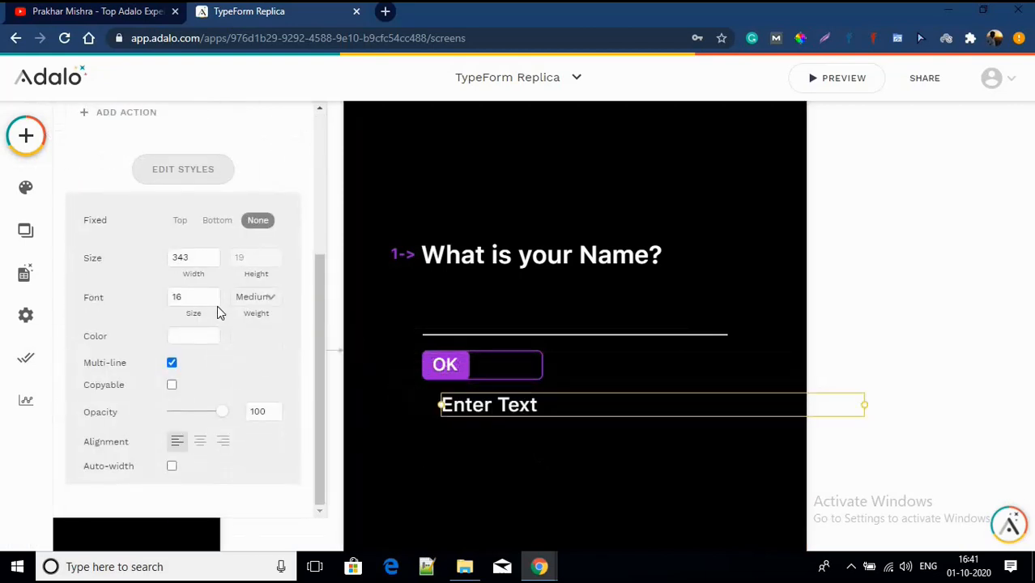
pyautogui.click(214, 300)
pyautogui.click(215, 300)
pyautogui.scroll(3, 217, 304)
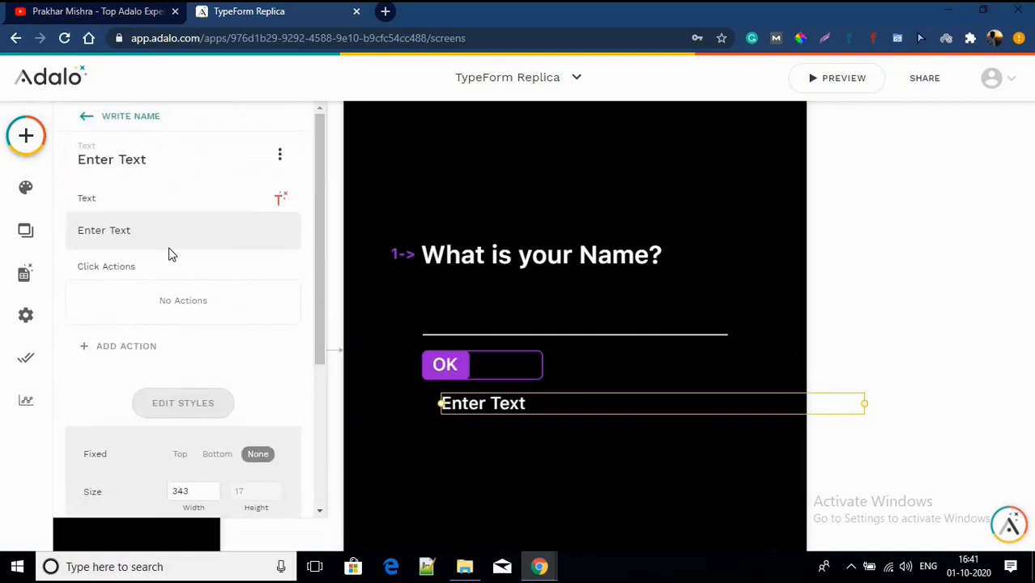
pyautogui.click(171, 235)
pyautogui.press('BackSpace')
pyautogui.press('BackSpace')
pyautogui.press('BackSpace')
pyautogui.press('BackSpace')
pyautogui.press('BackSpace')
pyautogui.press('BackSpace')
pyautogui.press('BackSpace')
pyautogui.press('BackSpace')
pyautogui.press('BackSpace')
pyautogui.press('BackSpace')
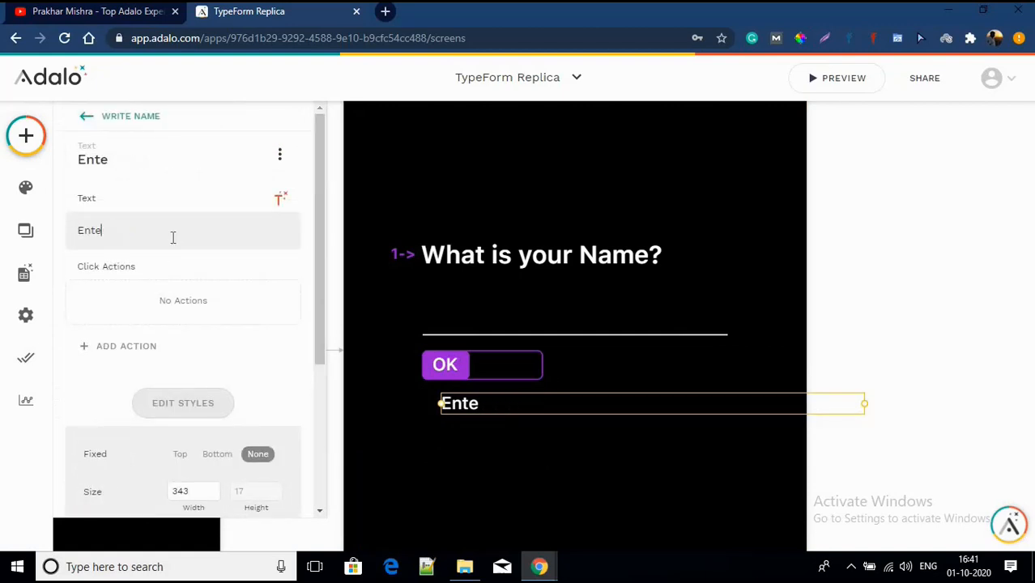
pyautogui.write('B')
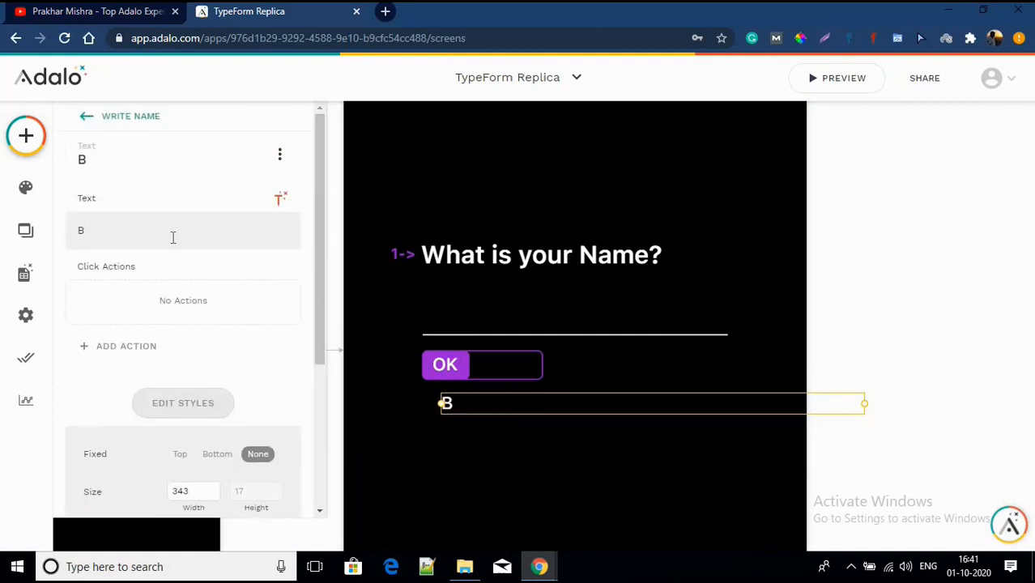
pyautogui.press('BackSpace')
pyautogui.write('G')
pyautogui.press('BackSpace')
pyautogui.write('go')
pyautogui.write('BACK')
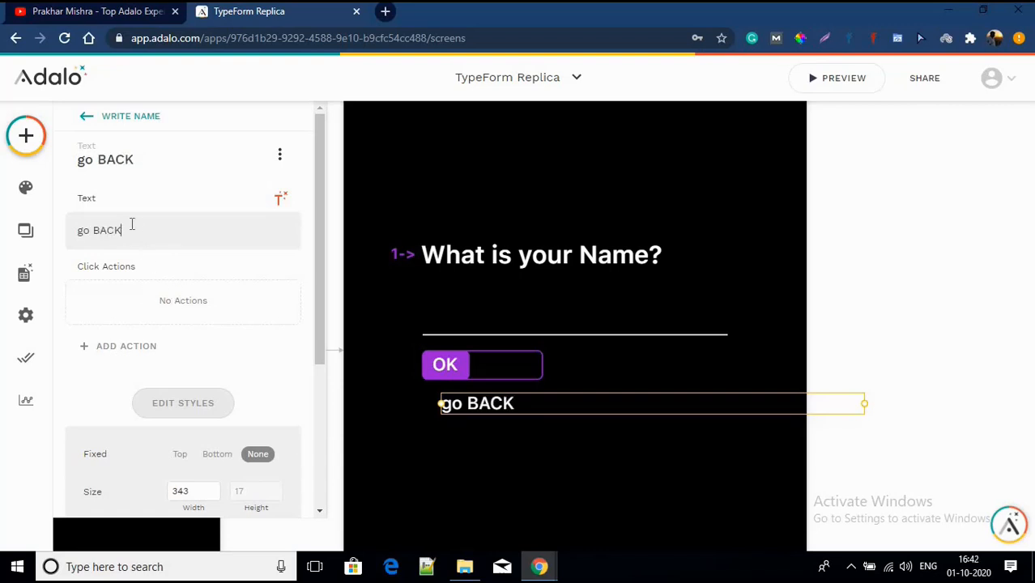
# Step: Enable Auto-width on go BACK and position it just right of OK
pyautogui.scroll(-3, 171, 302)
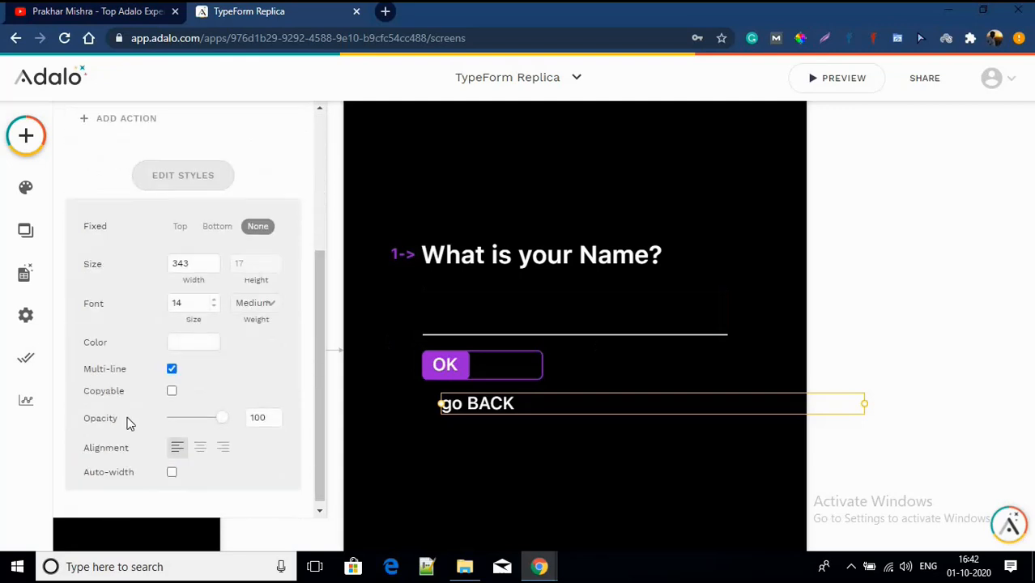
pyautogui.click(172, 473)
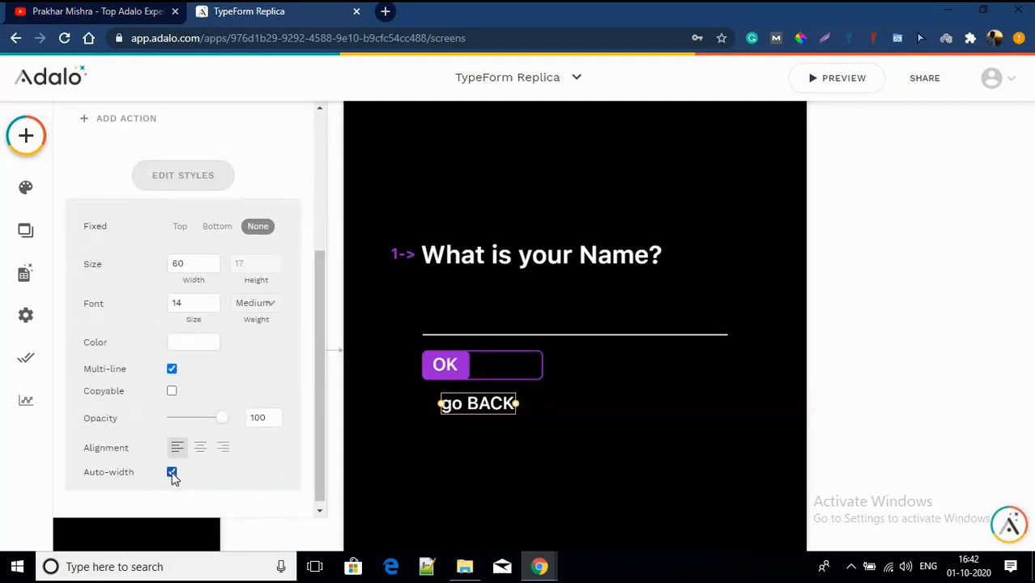
pyautogui.moveTo(466, 409); pyautogui.dragTo(490, 374)
pyautogui.scroll(5, 490, 374)
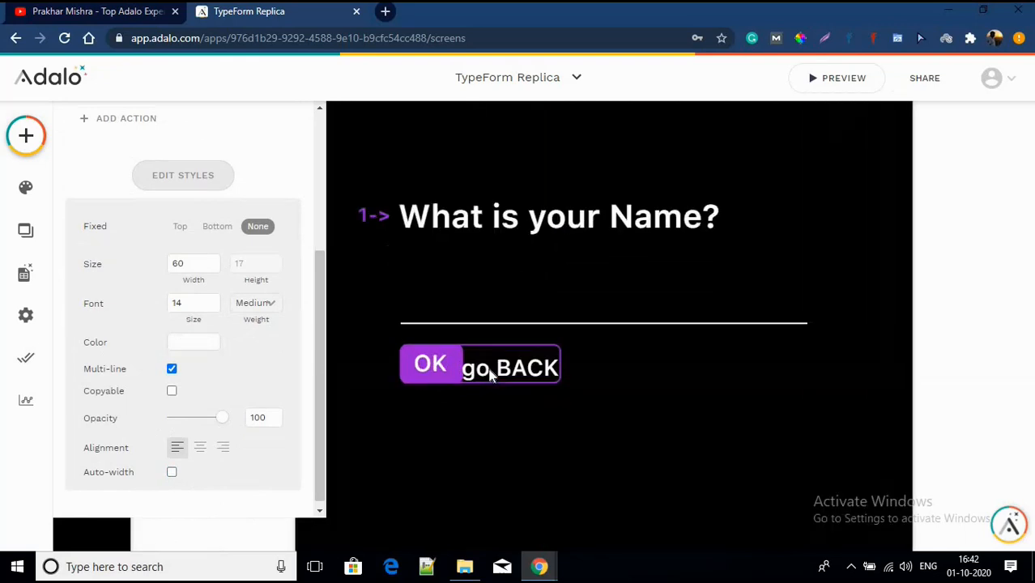
pyautogui.moveTo(484, 369); pyautogui.dragTo(489, 369)
pyautogui.click(491, 436)
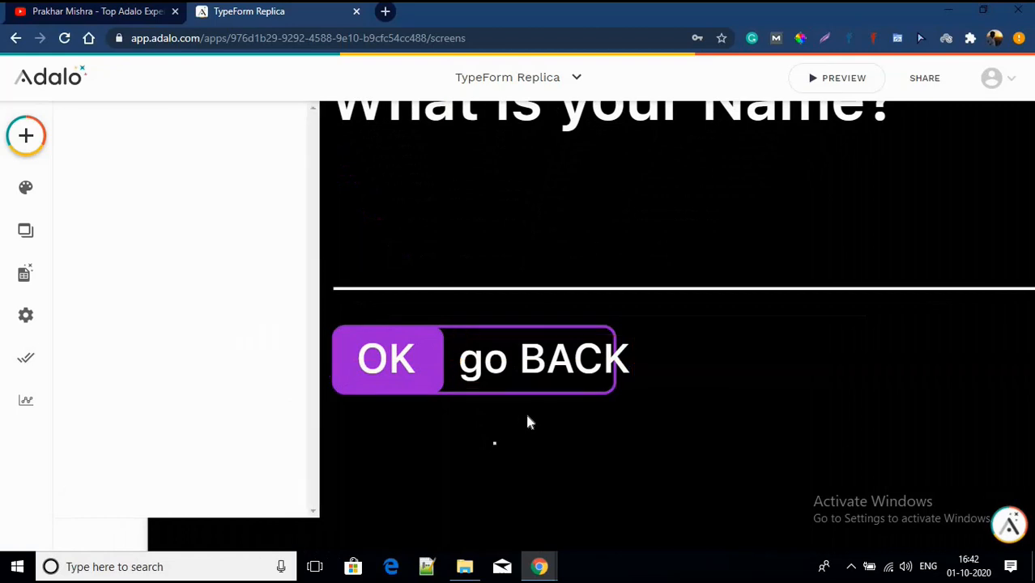
# Step: Widen the purple outline rectangle so it encloses go BACK as well
pyautogui.click(600, 365)
pyautogui.moveTo(614, 381); pyautogui.dragTo(639, 378)
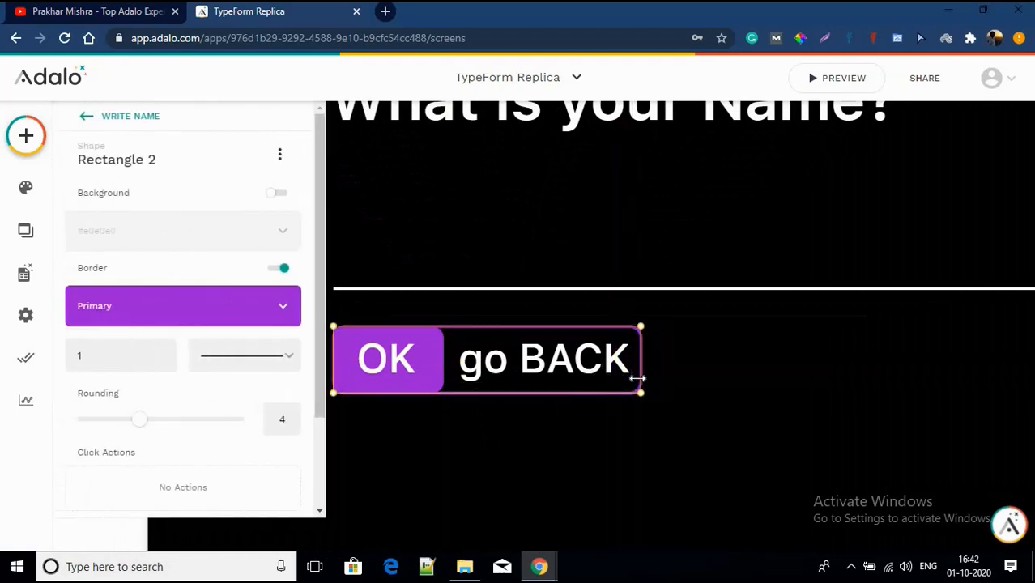
pyautogui.click(530, 446)
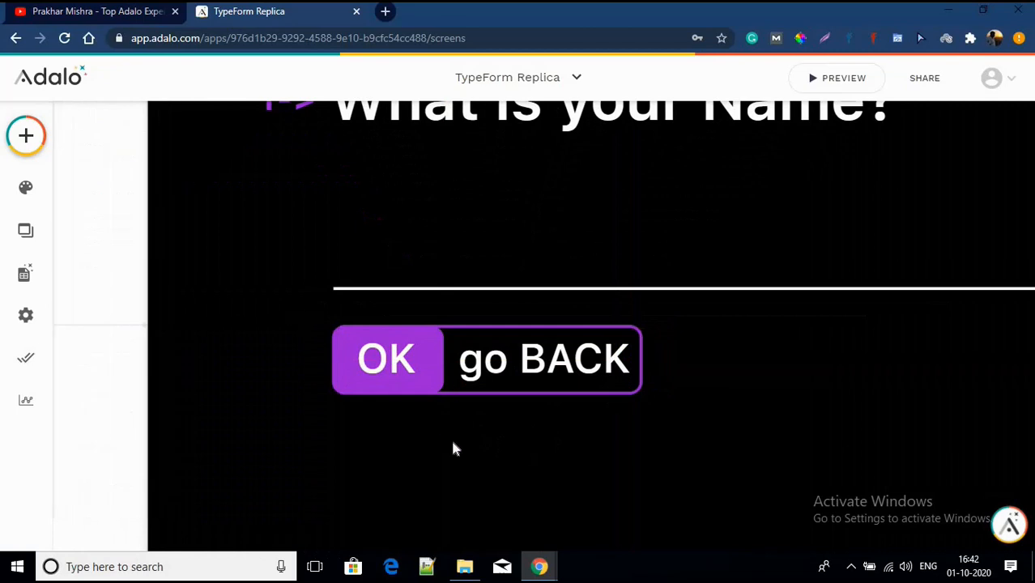
pyautogui.scroll(-3, 453, 443)
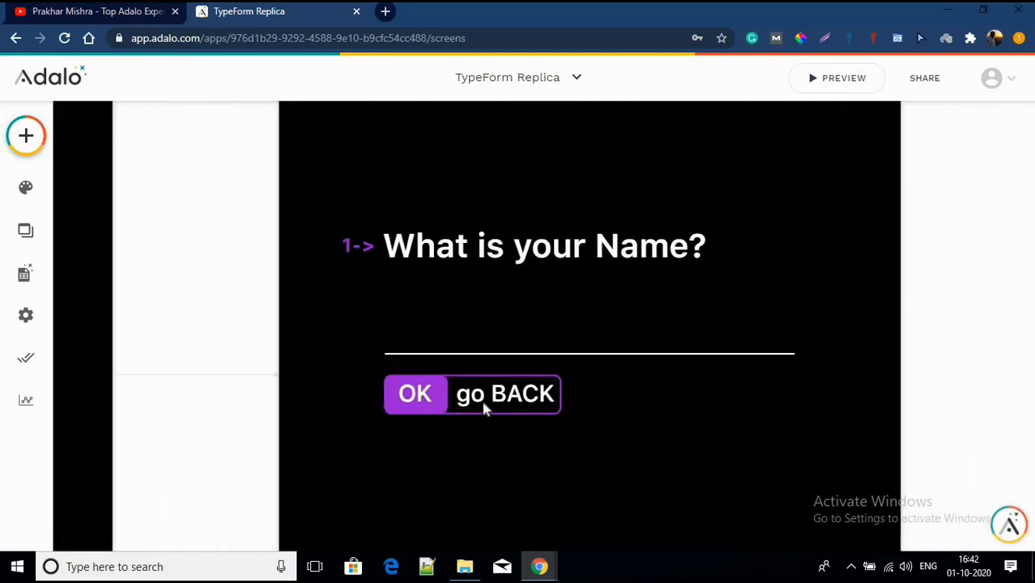
pyautogui.click(483, 409)
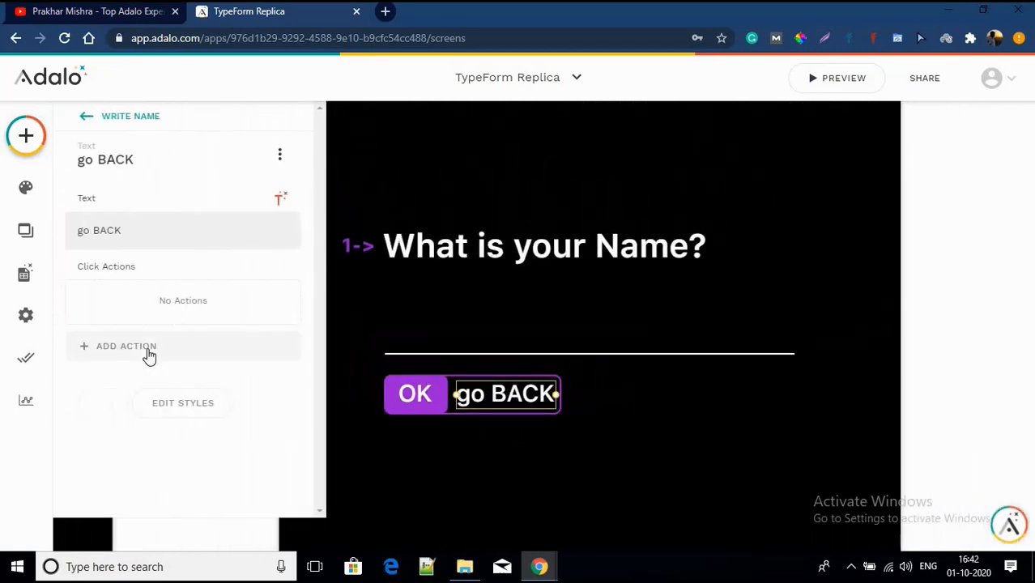
# Step: Give go BACK a Link > Back action that returns to the previous screen
pyautogui.click(149, 356)
pyautogui.moveTo(125, 77)
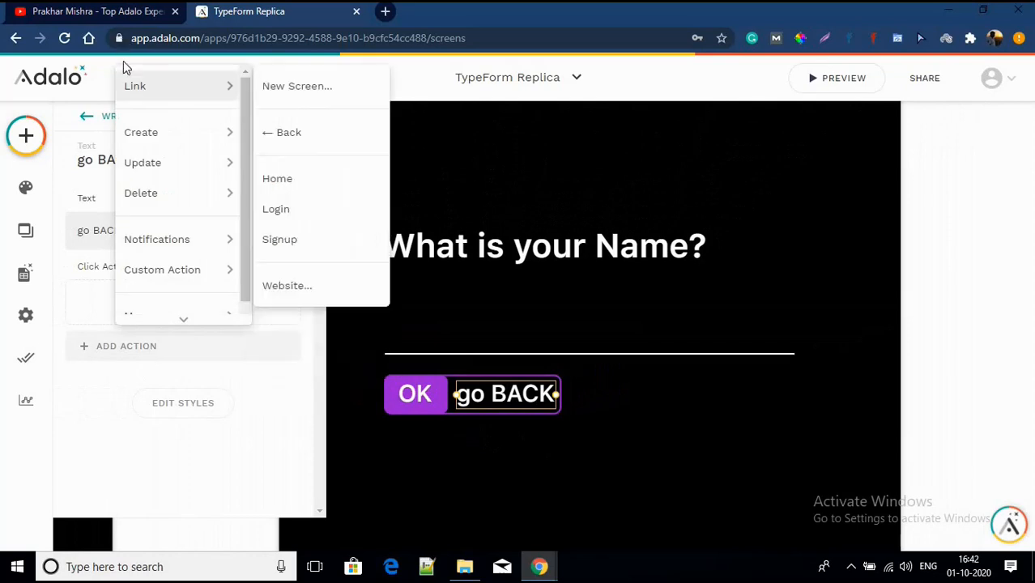
pyautogui.click(318, 133)
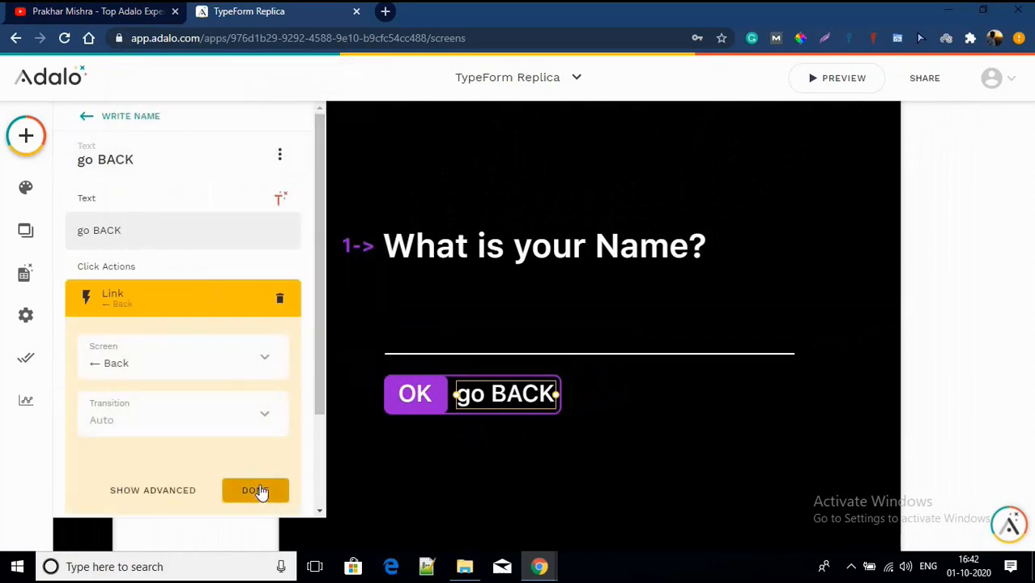
pyautogui.click(256, 490)
pyautogui.click(525, 448)
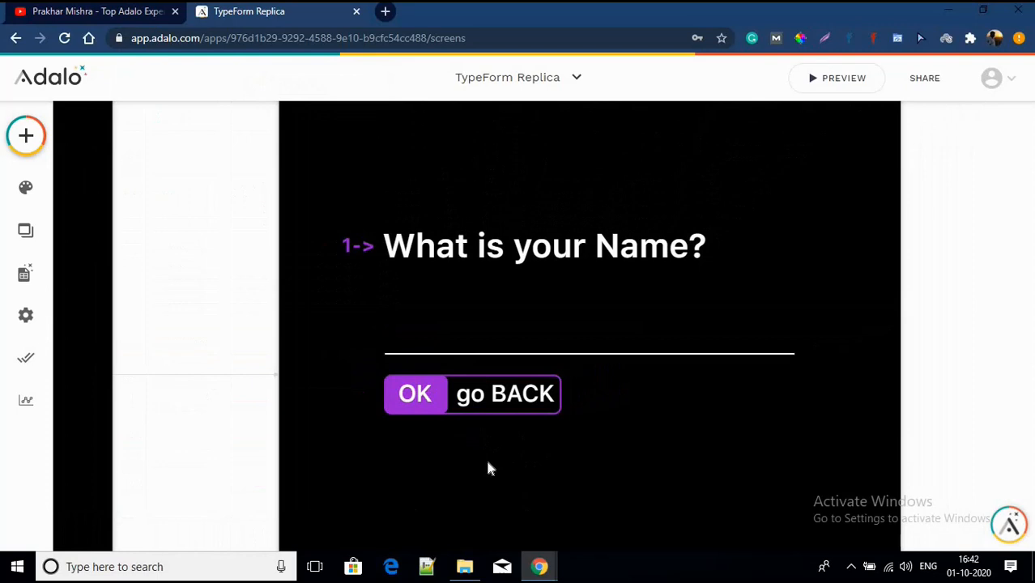
# Step: Group OK, go BACK and their purple outline rectangle into one group
pyautogui.moveTo(361, 430); pyautogui.dragTo(581, 373)
pyautogui.click(229, 200)
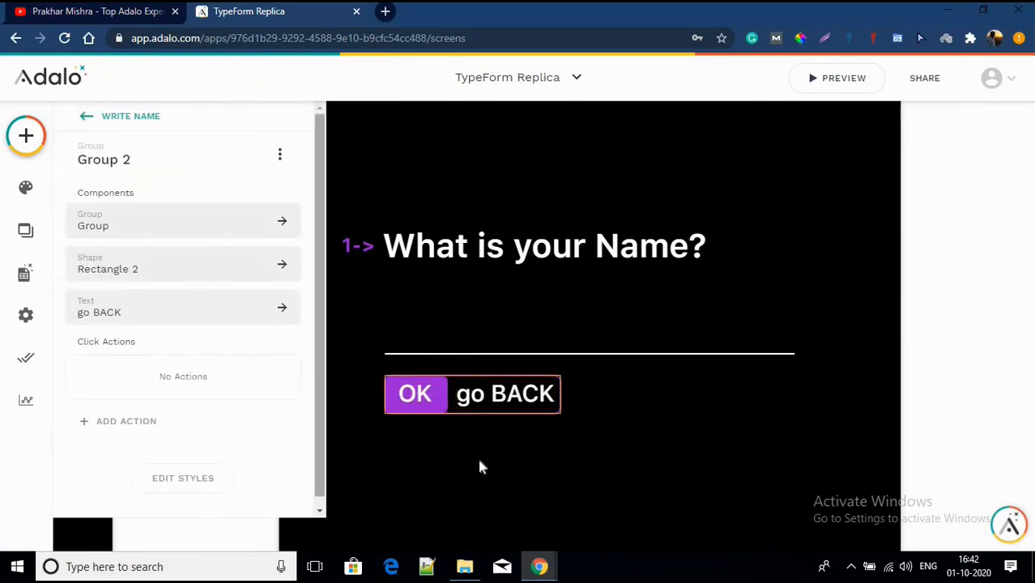
pyautogui.click(481, 463)
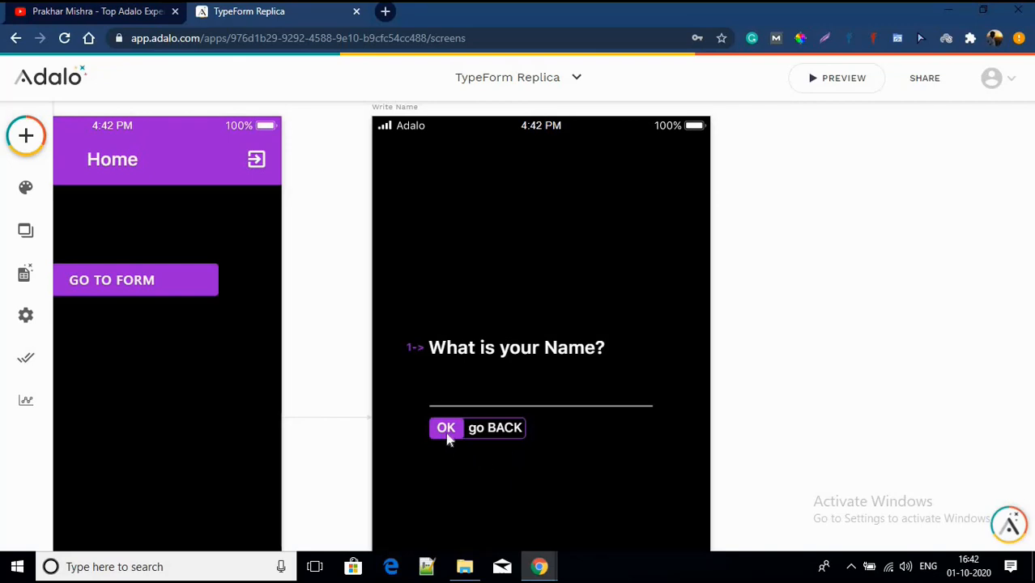
pyautogui.scroll(-3, 467, 338)
pyautogui.scroll(2, 468, 337)
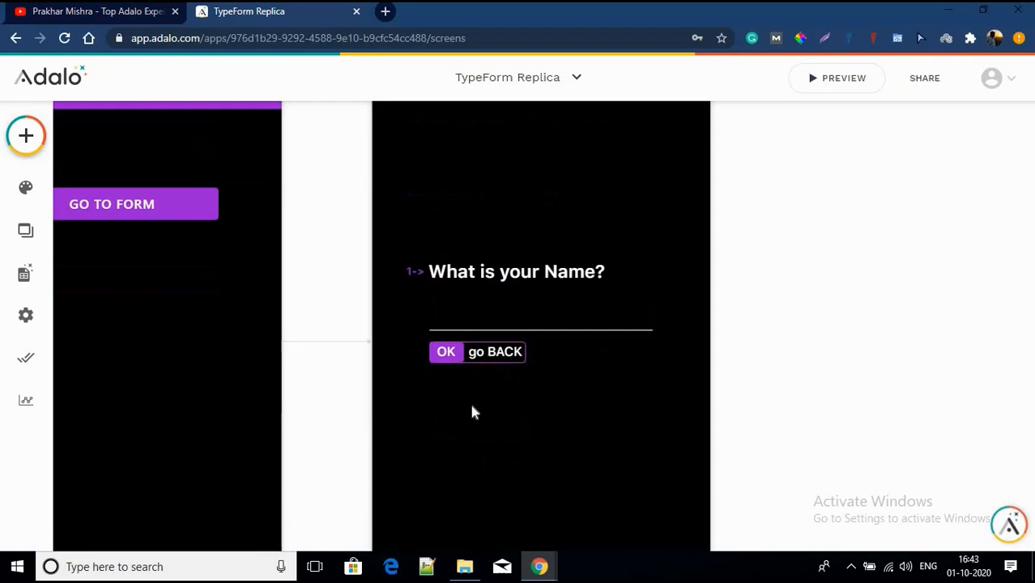
pyautogui.click(483, 353)
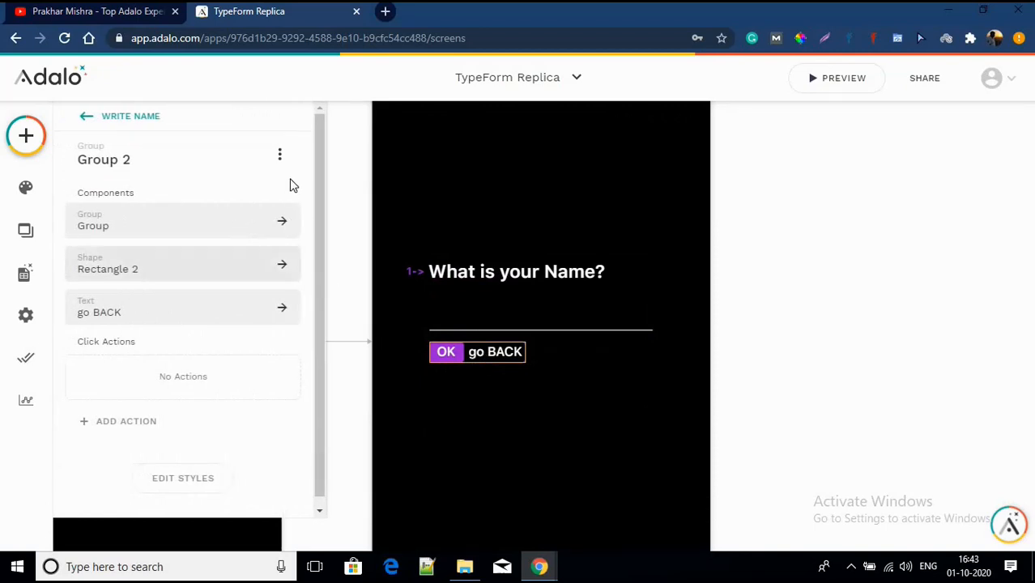
pyautogui.click(279, 153)
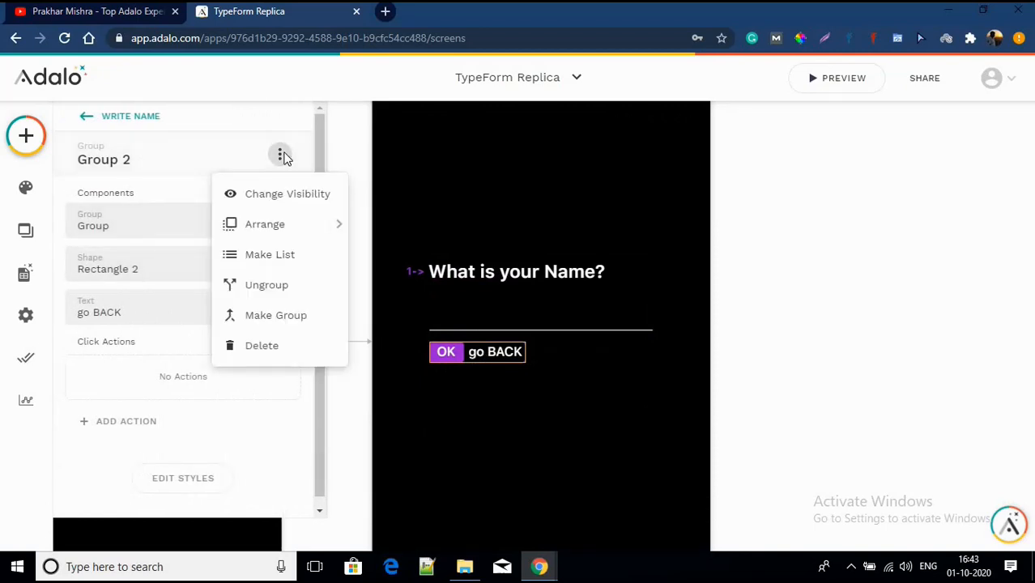
pyautogui.click(270, 196)
pyautogui.click(199, 223)
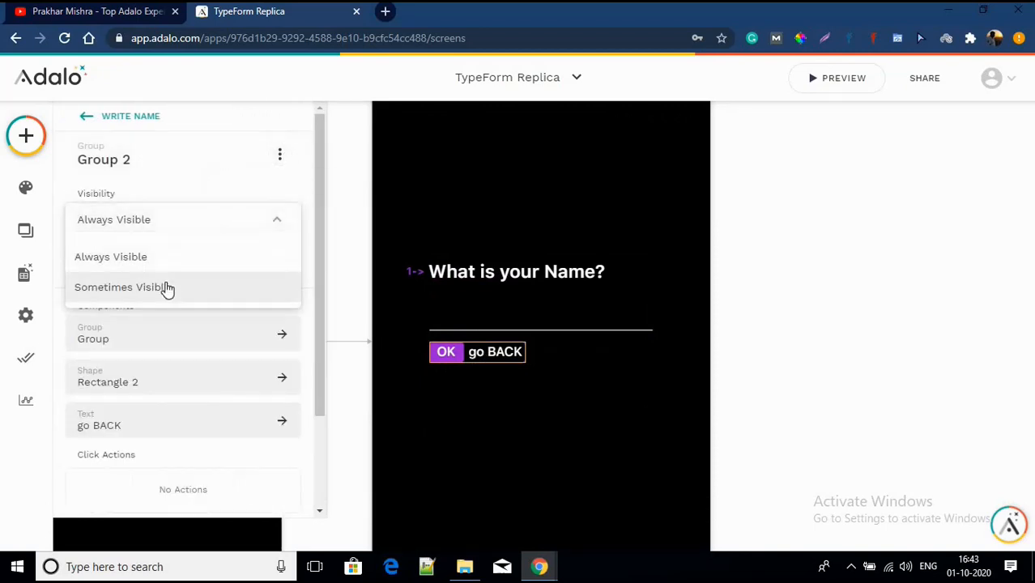
pyautogui.click(167, 287)
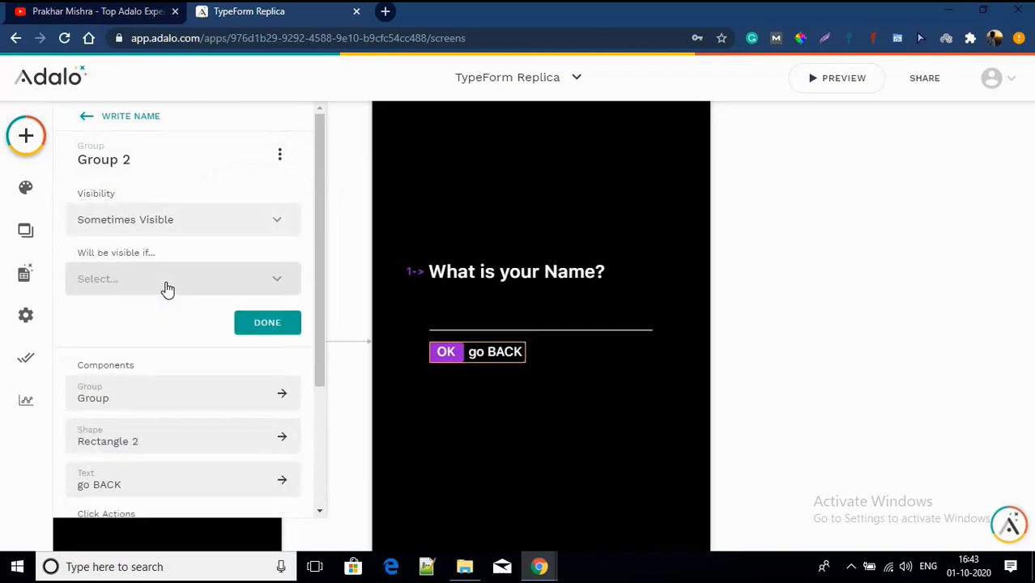
pyautogui.click(166, 289)
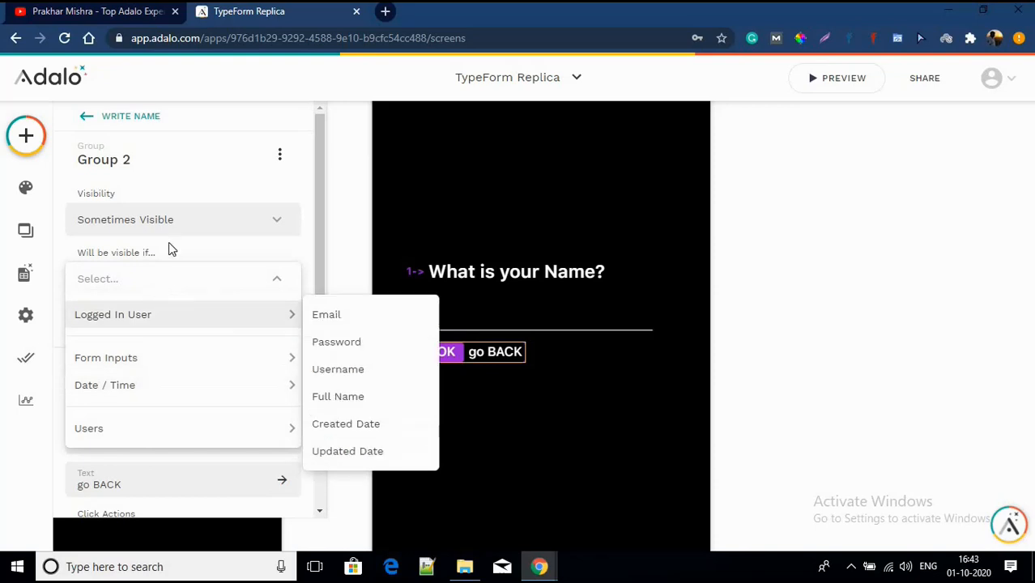
pyautogui.click(168, 247)
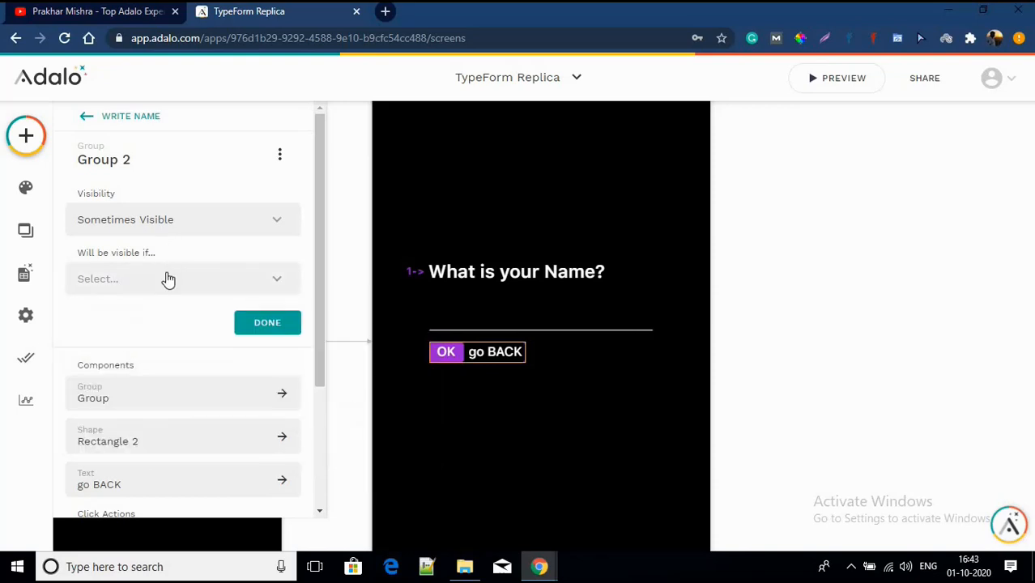
pyautogui.click(166, 279)
pyautogui.moveTo(116, 358)
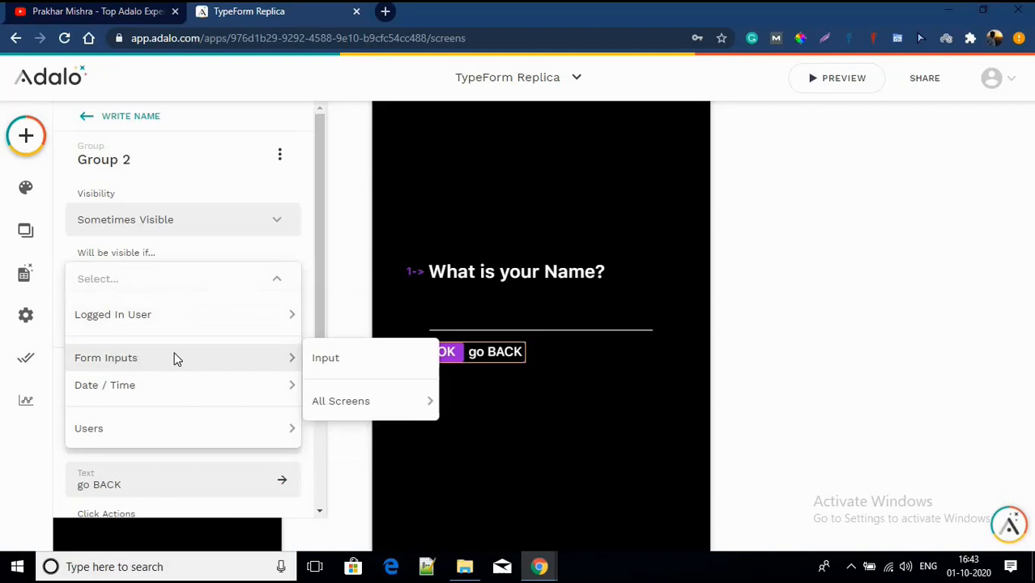
pyautogui.click(372, 369)
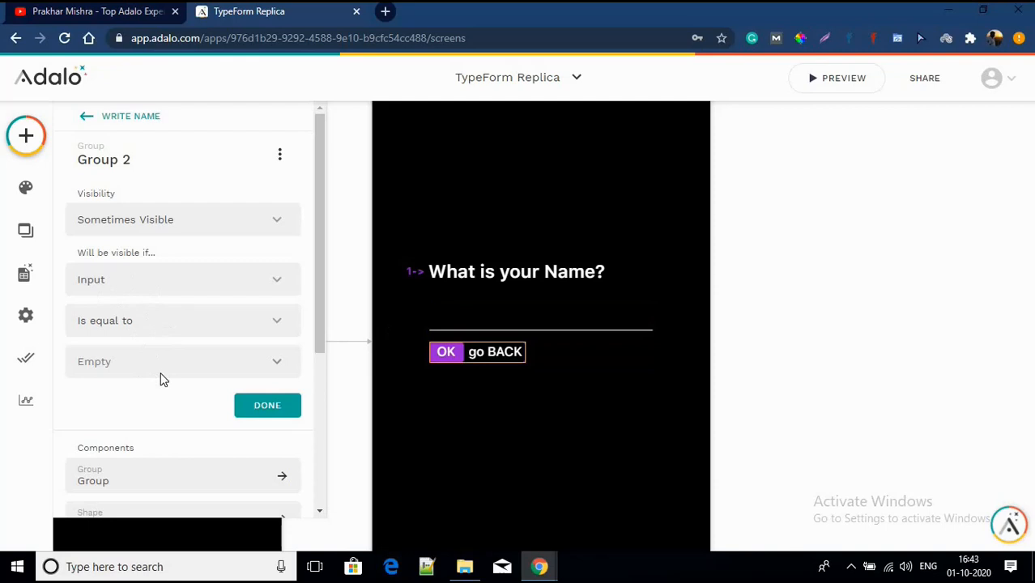
pyautogui.click(115, 325)
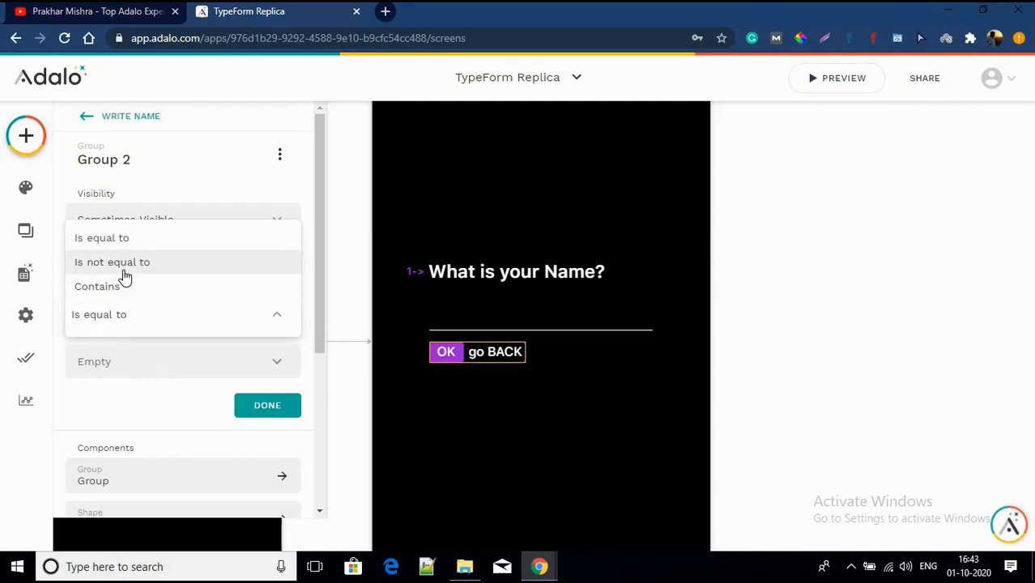
pyautogui.click(123, 327)
pyautogui.click(177, 227)
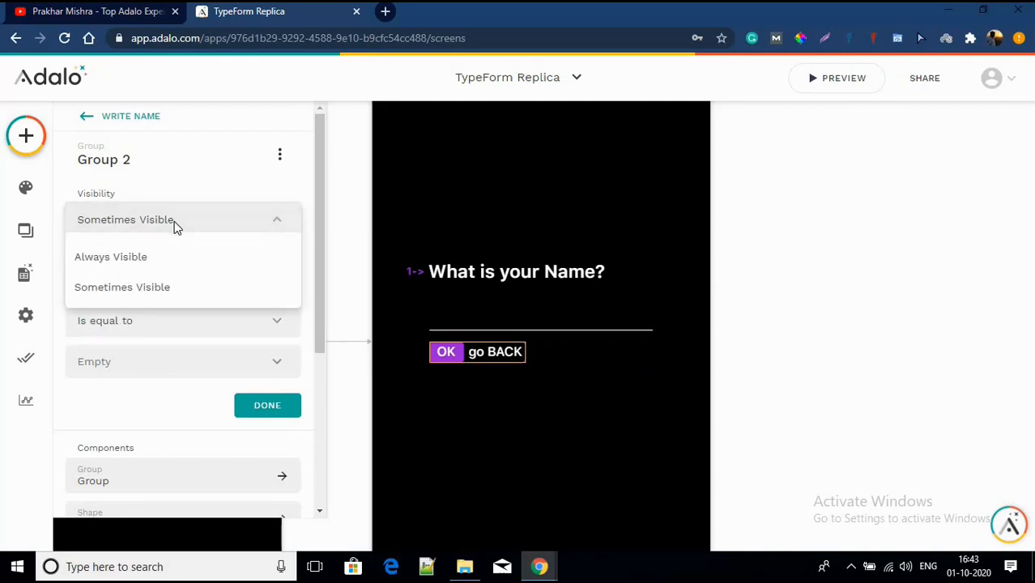
pyautogui.click(148, 265)
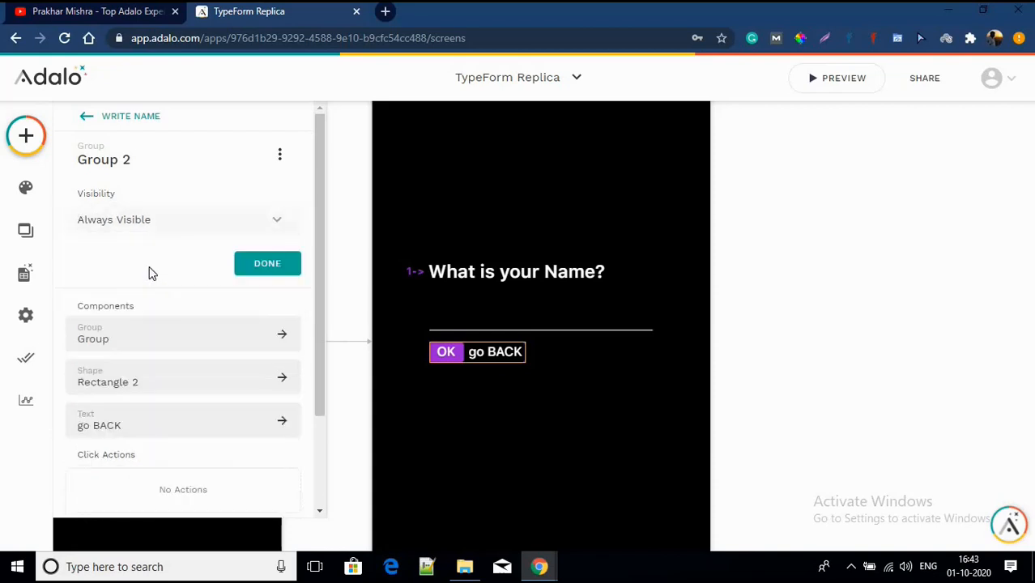
pyautogui.click(442, 413)
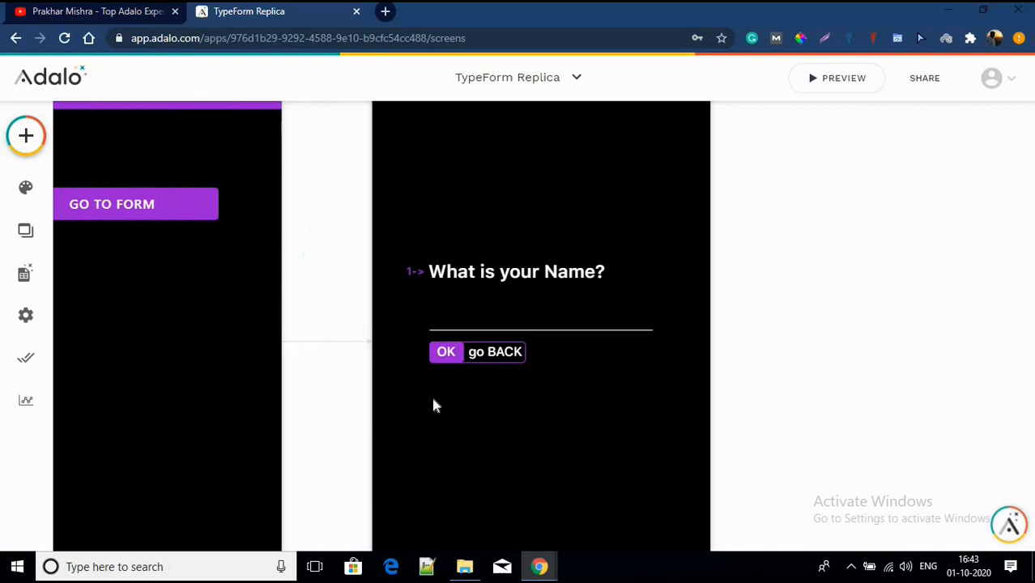
# Step: Set Group 2 to Sometimes Visible, shown only when Input is not equal to Empty
pyautogui.click(453, 357)
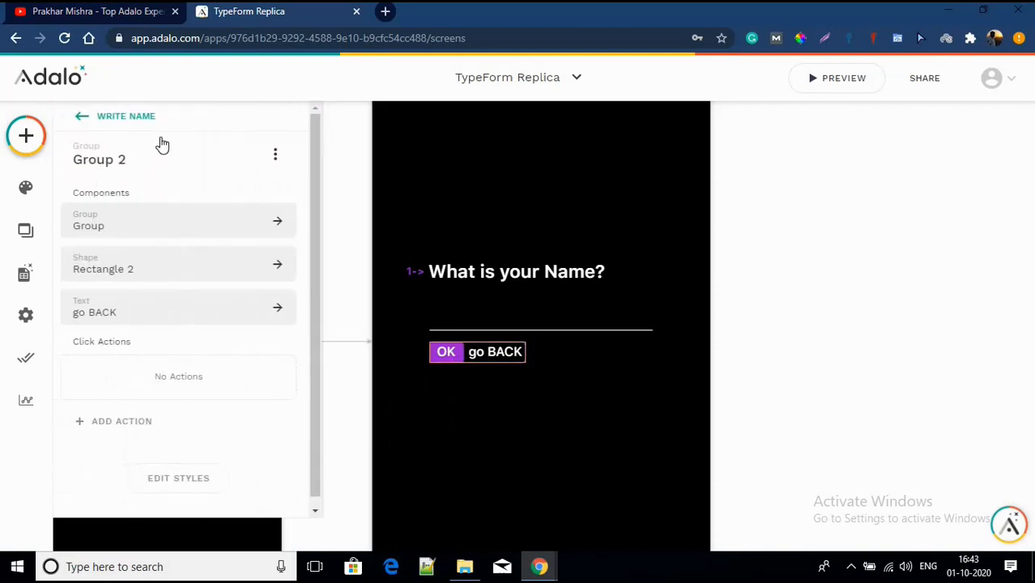
pyautogui.click(285, 157)
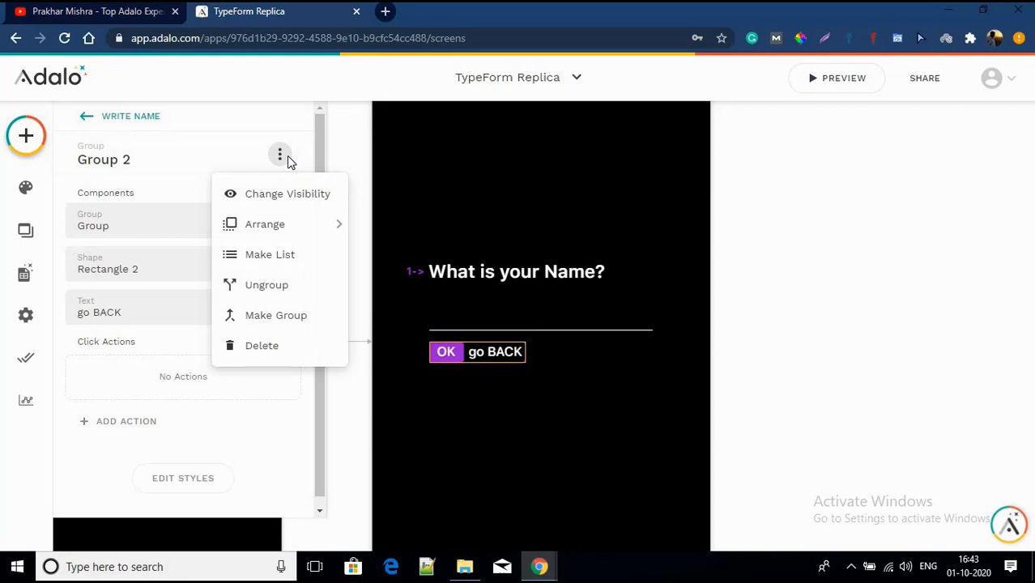
pyautogui.click(279, 198)
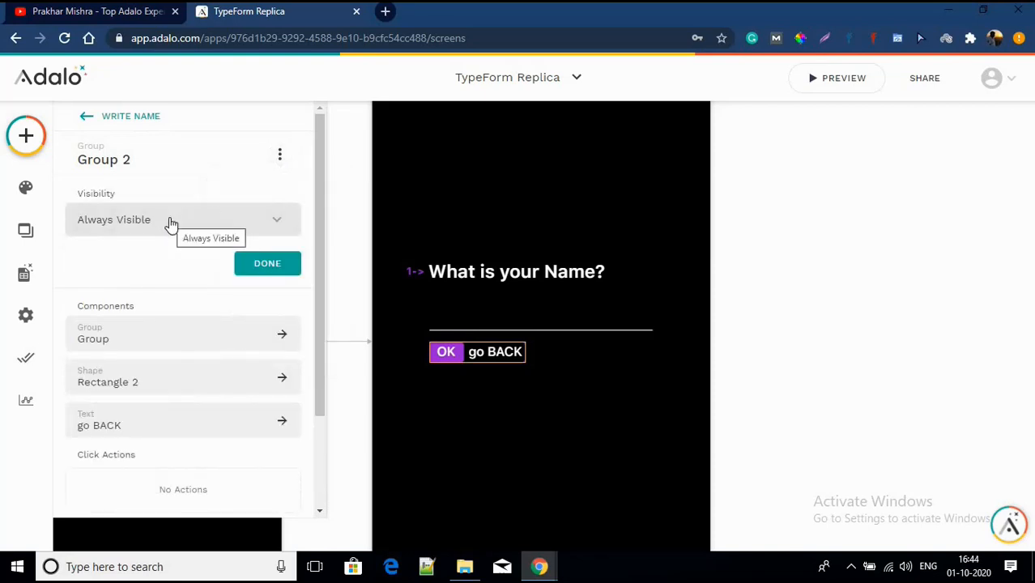
pyautogui.click(170, 223)
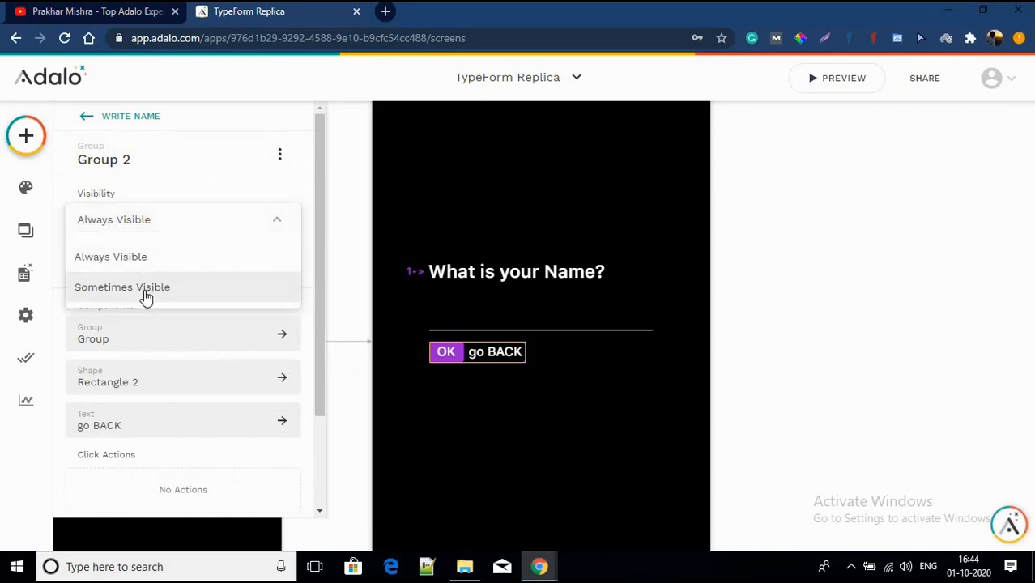
pyautogui.click(146, 288)
pyautogui.click(172, 283)
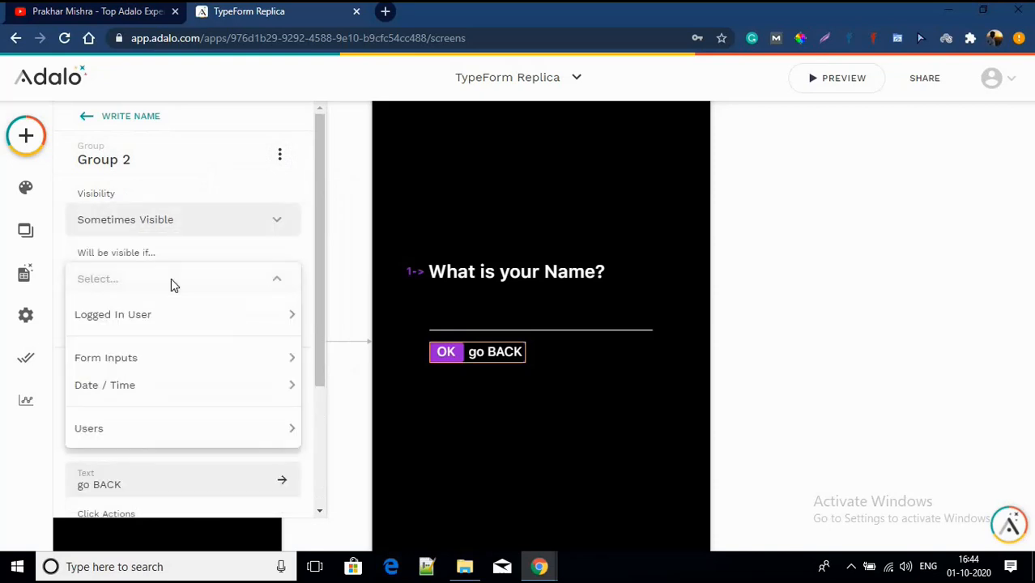
pyautogui.moveTo(132, 358)
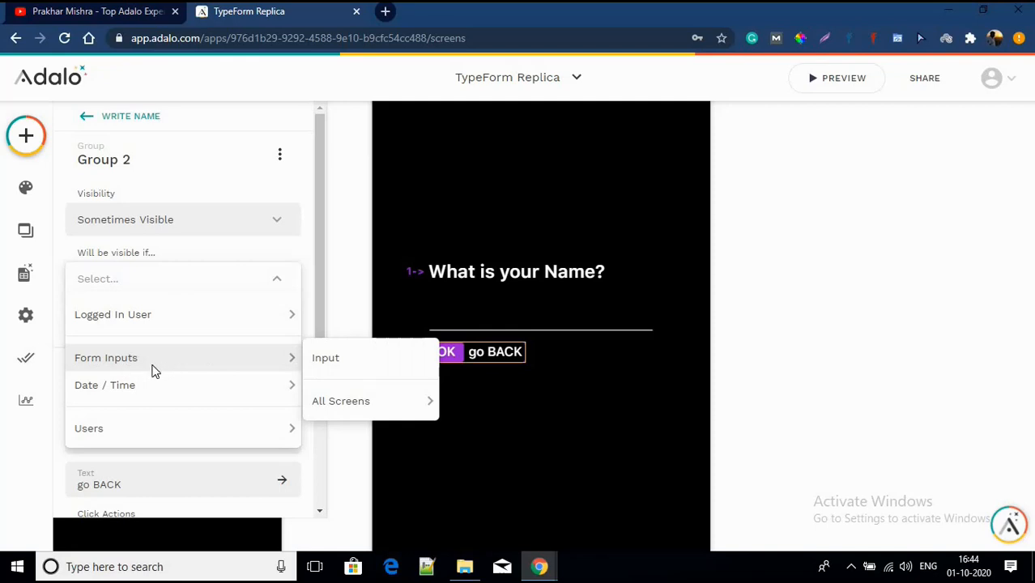
pyautogui.click(344, 363)
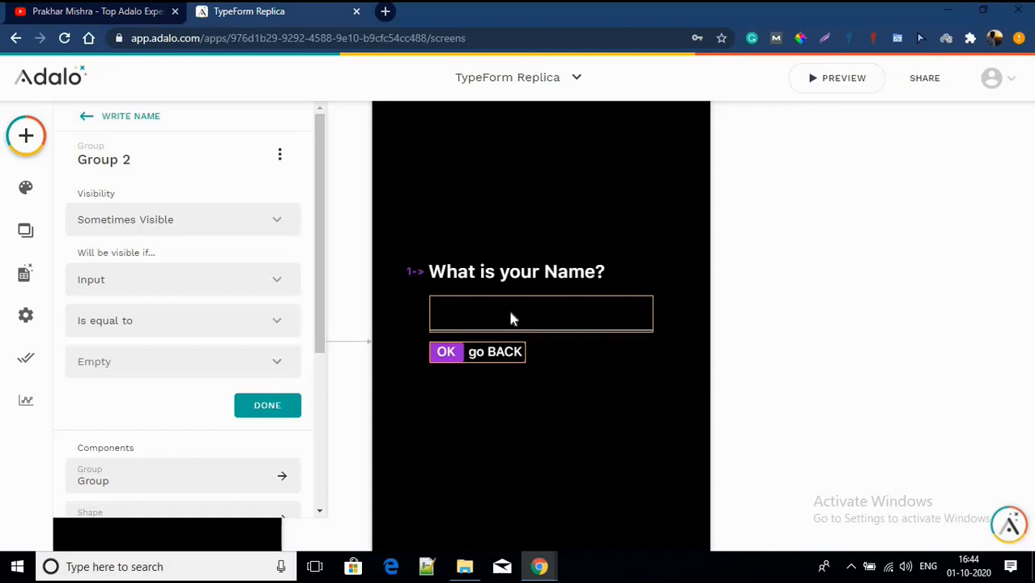
pyautogui.click(146, 330)
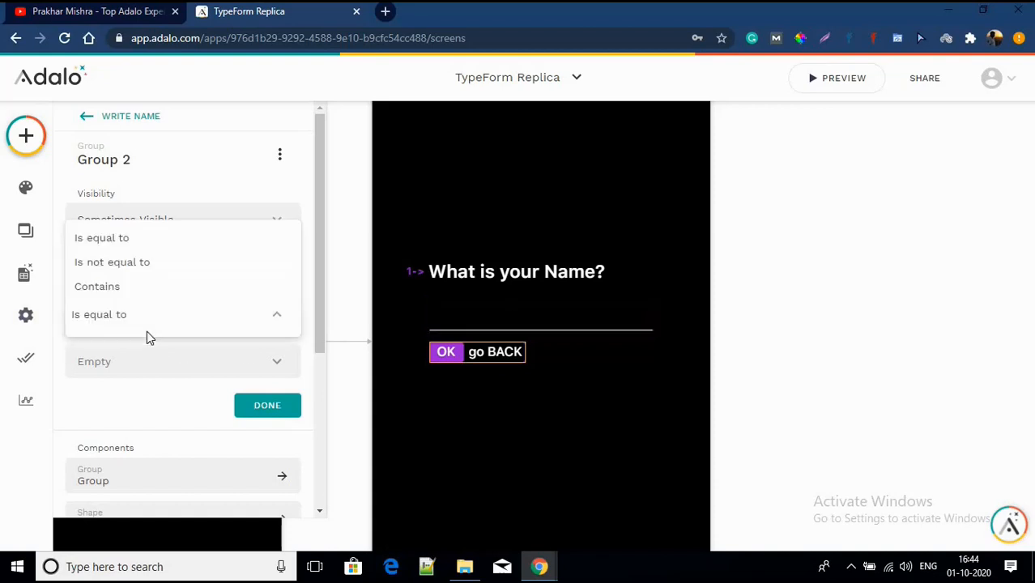
pyautogui.click(146, 268)
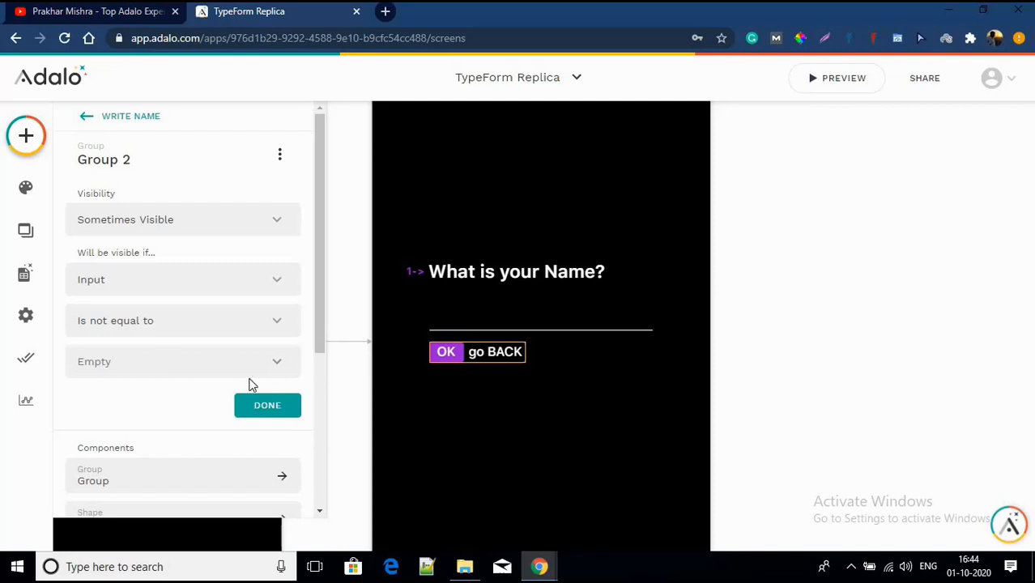
pyautogui.click(275, 405)
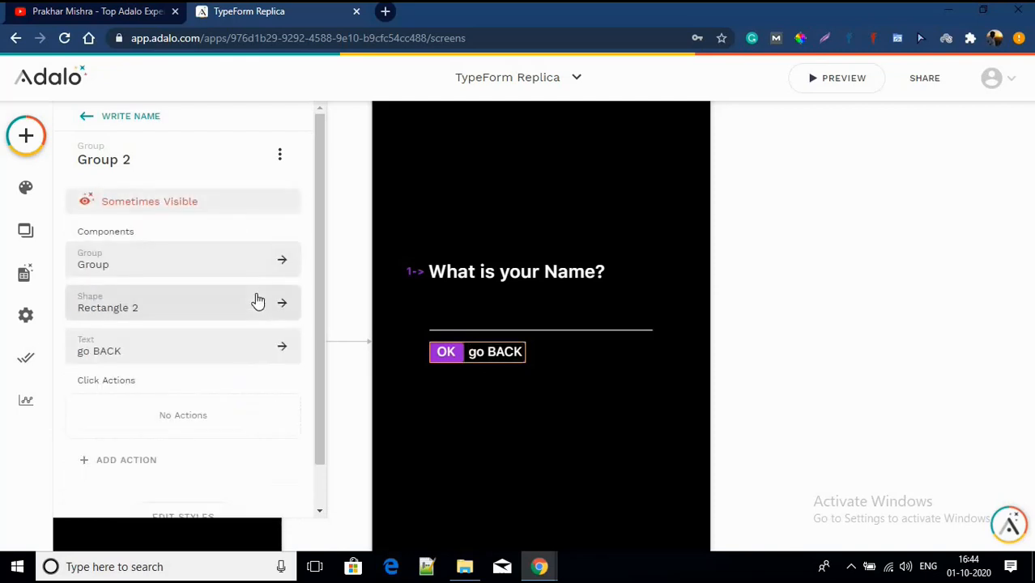
pyautogui.click(539, 471)
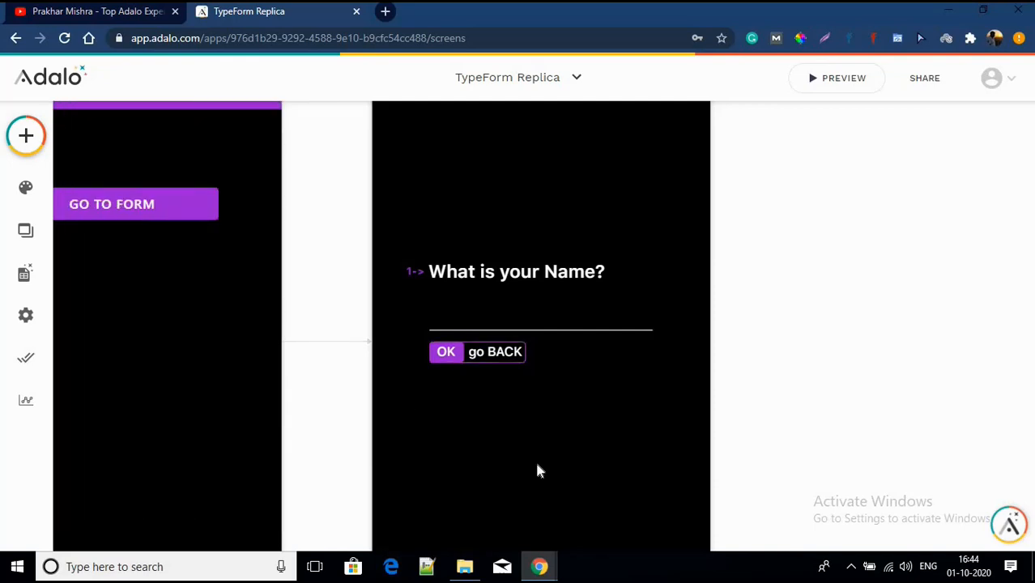
# Step: Duplicate the Write Name screen as Write Name 2
pyautogui.scroll(-3, 539, 472)
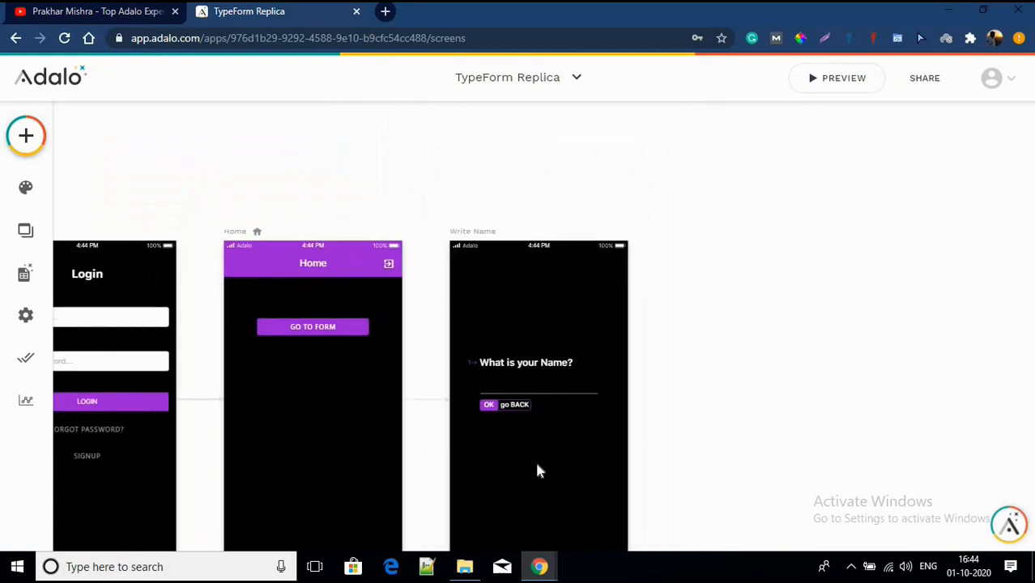
pyautogui.scroll(-2, 500, 437)
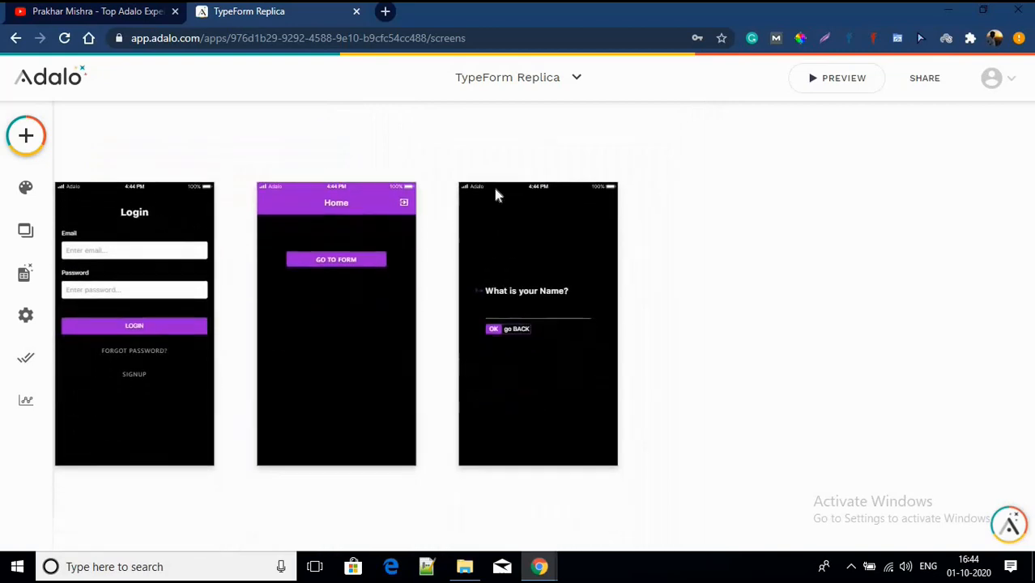
pyautogui.click(467, 183)
pyautogui.moveTo(466, 183); pyautogui.dragTo(655, 181)
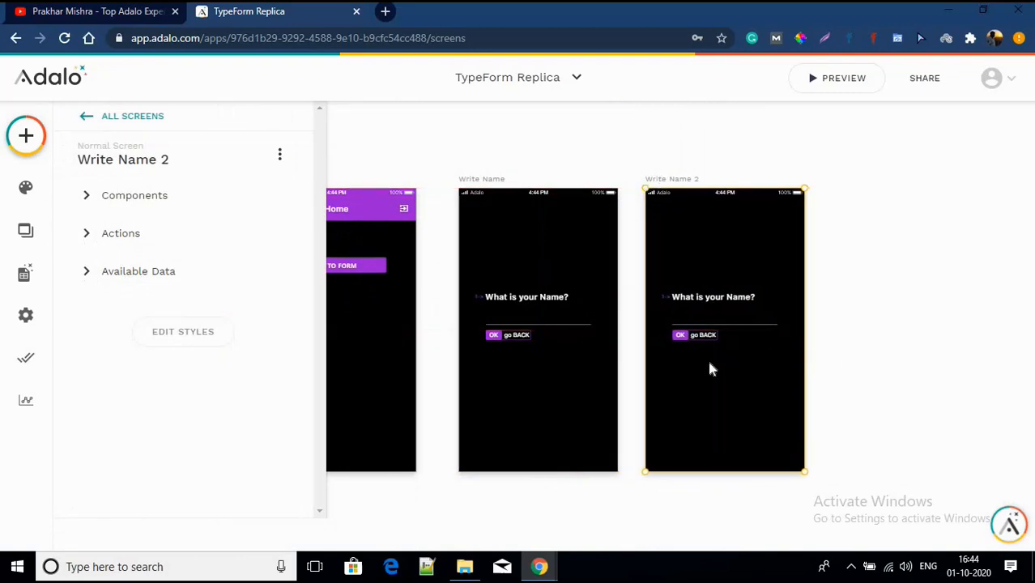
# Step: Change the headings to 'What is your First Name?' on the original and 'What is your Surname?' on the copy
pyautogui.scroll(3, 707, 357)
pyautogui.scroll(4, 708, 358)
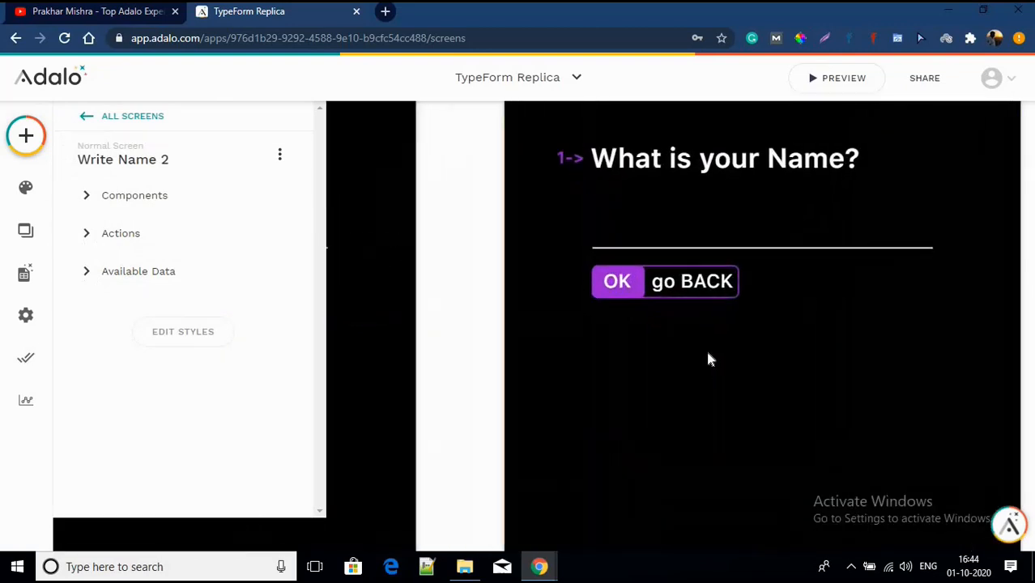
pyautogui.scroll(1, 709, 358)
pyautogui.scroll(-4, 708, 357)
pyautogui.click(757, 296)
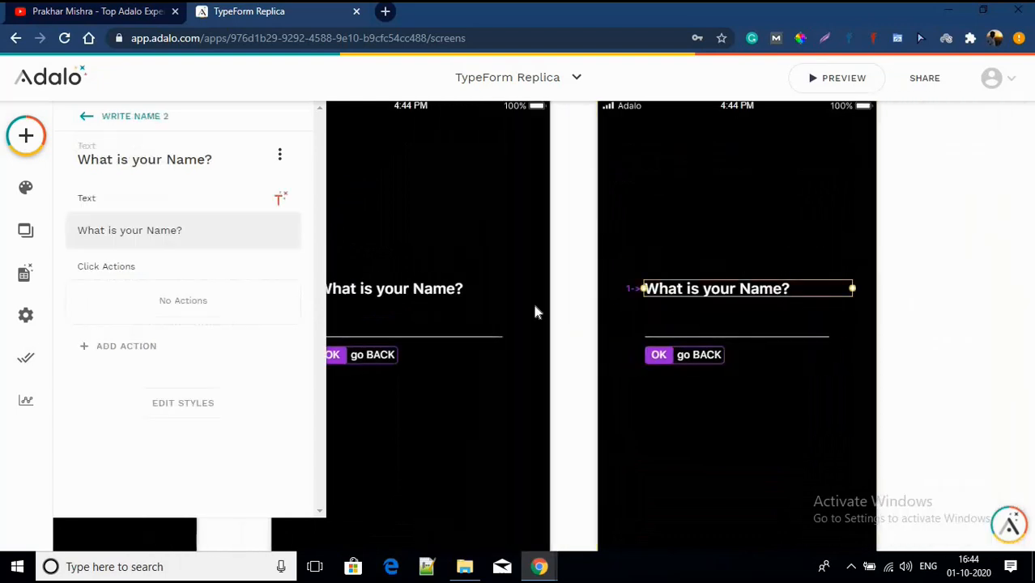
pyautogui.hscroll(-3, 437, 290)
pyautogui.click(499, 293)
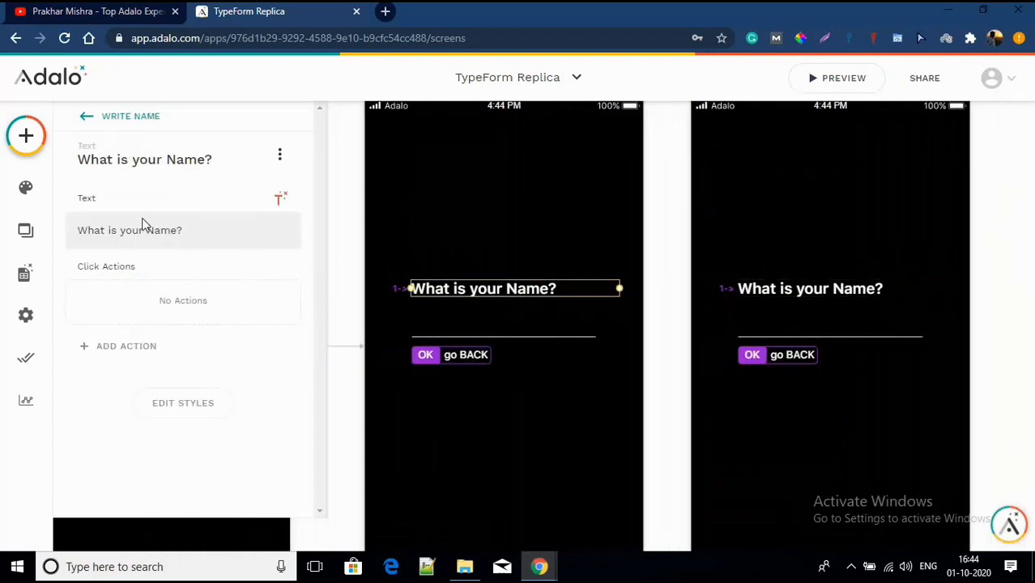
pyautogui.click(147, 230)
pyautogui.write('First')
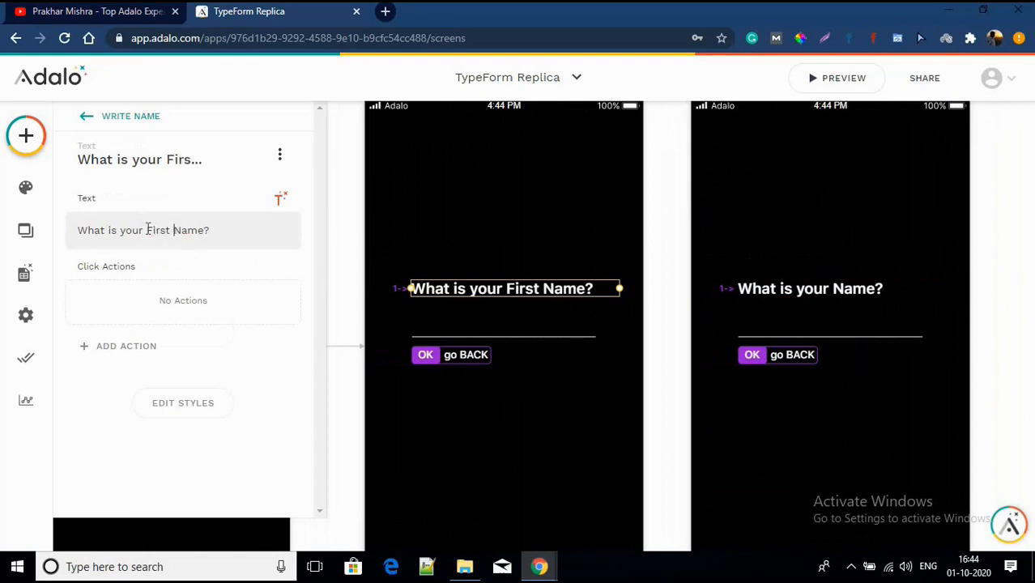
pyautogui.click(842, 292)
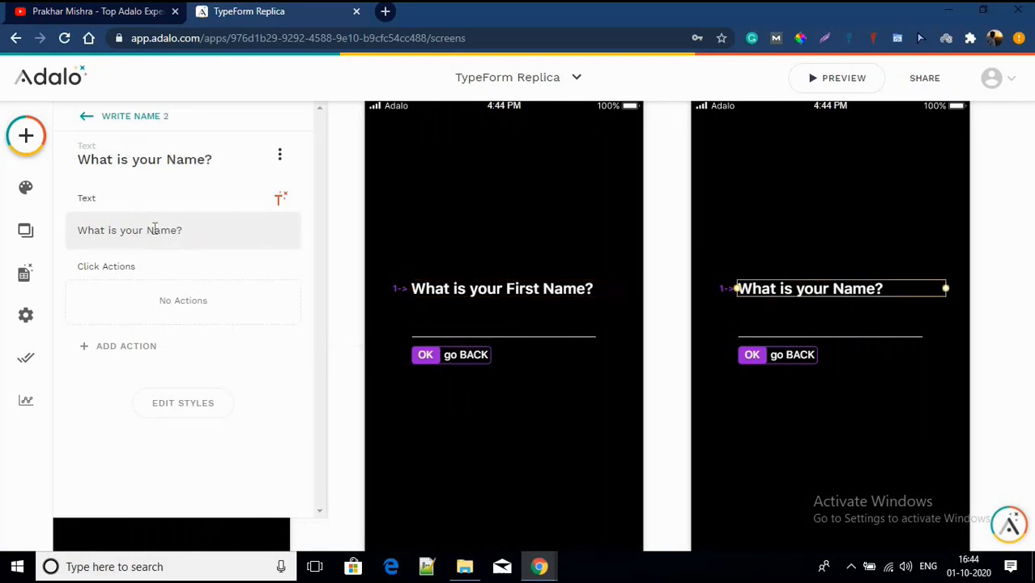
pyautogui.moveTo(147, 230); pyautogui.dragTo(177, 230)
pyautogui.write('Surname')
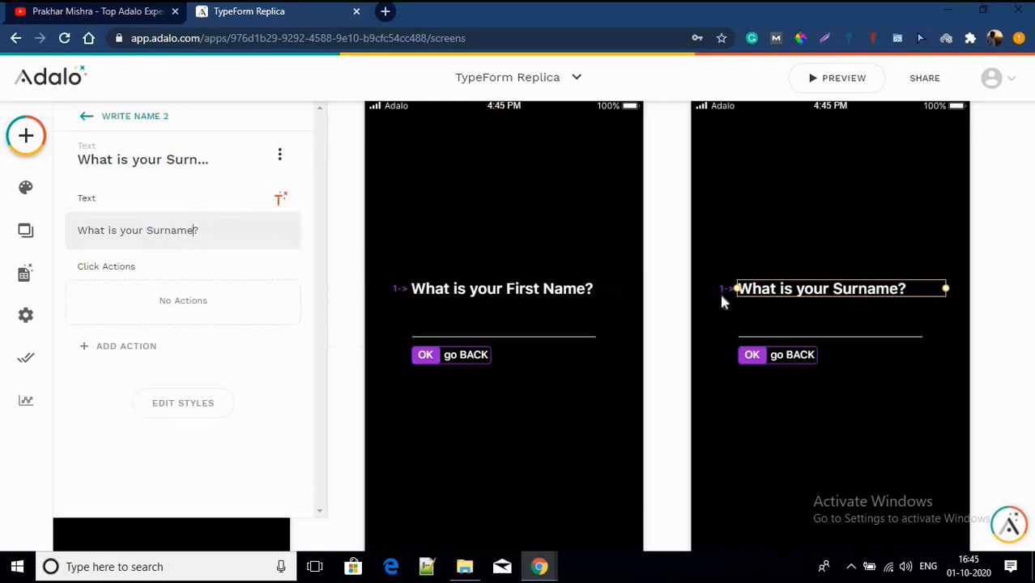
# Step: Change the copy's step marker from '1->' to '2->'
pyautogui.scroll(5, 719, 290)
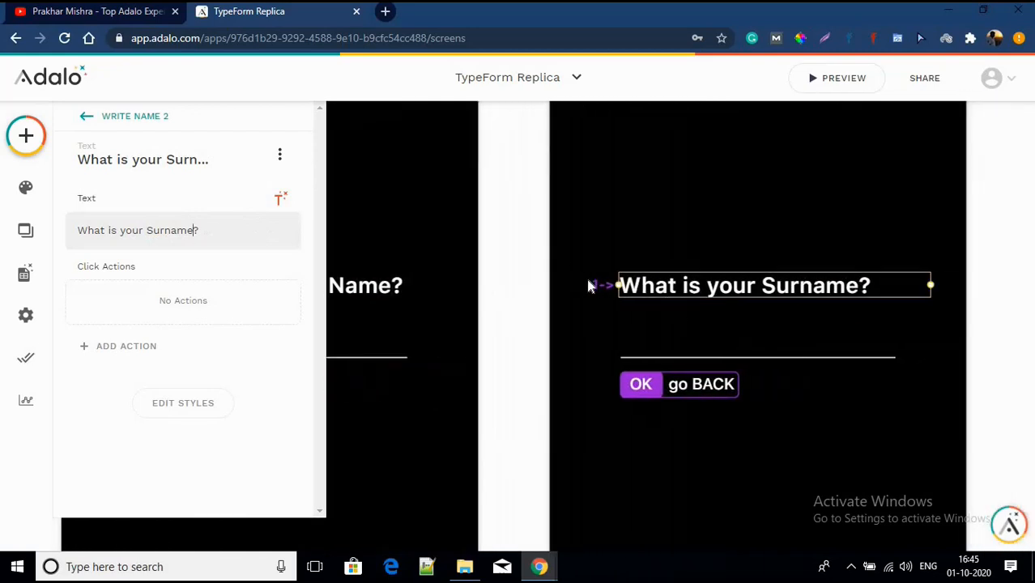
pyautogui.click(591, 283)
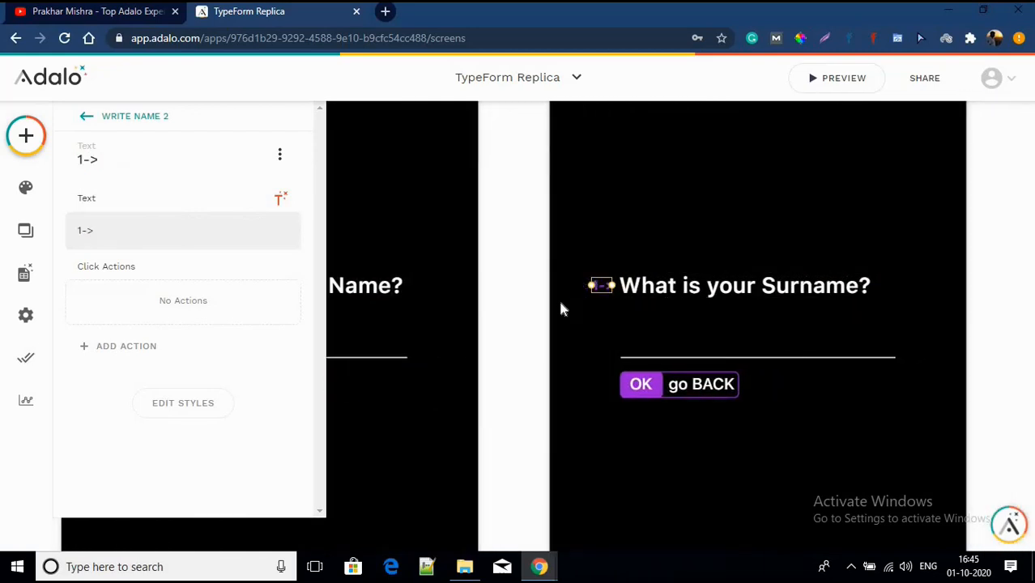
pyautogui.click(83, 234)
pyautogui.press('BackSpace')
pyautogui.write('2')
pyautogui.click(641, 440)
pyautogui.scroll(-2, 641, 440)
pyautogui.scroll(-2, 641, 444)
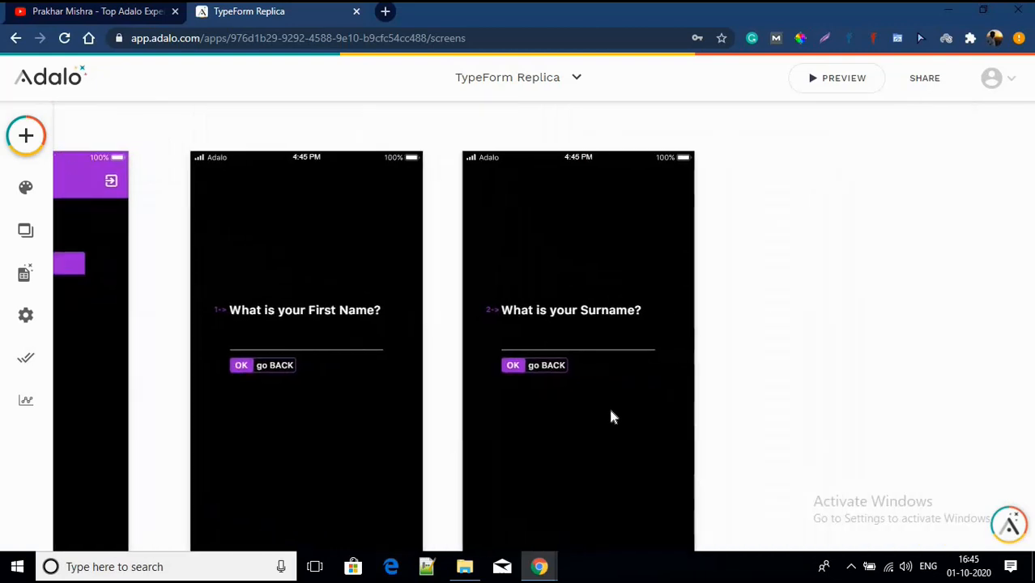
# Step: Duplicate Write Name 2 as Write Name 3 and start erasing its copied Surname heading
pyautogui.click(473, 145)
pyautogui.moveTo(475, 148); pyautogui.dragTo(763, 148)
pyautogui.moveTo(749, 149); pyautogui.dragTo(734, 148)
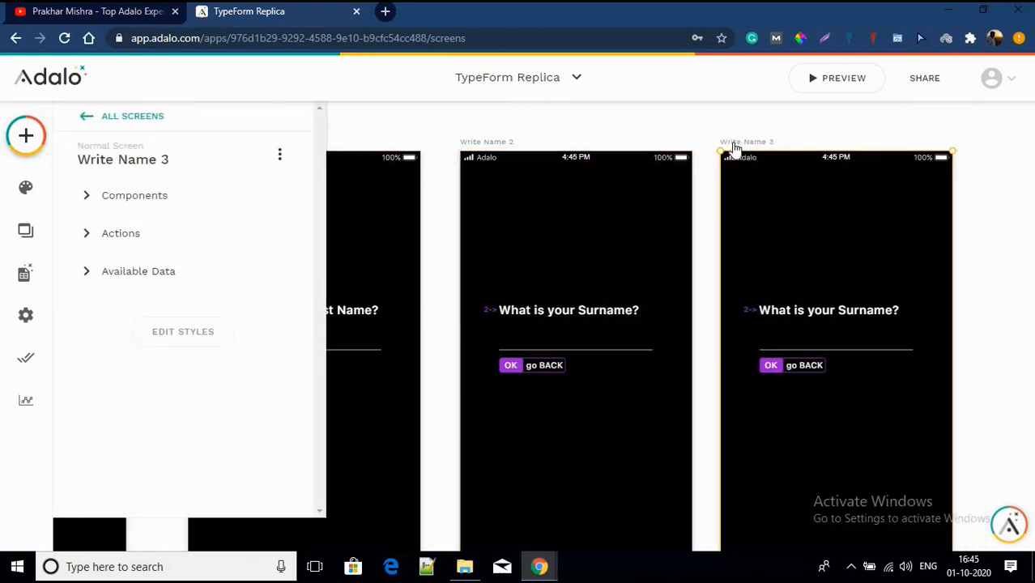
pyautogui.click(846, 320)
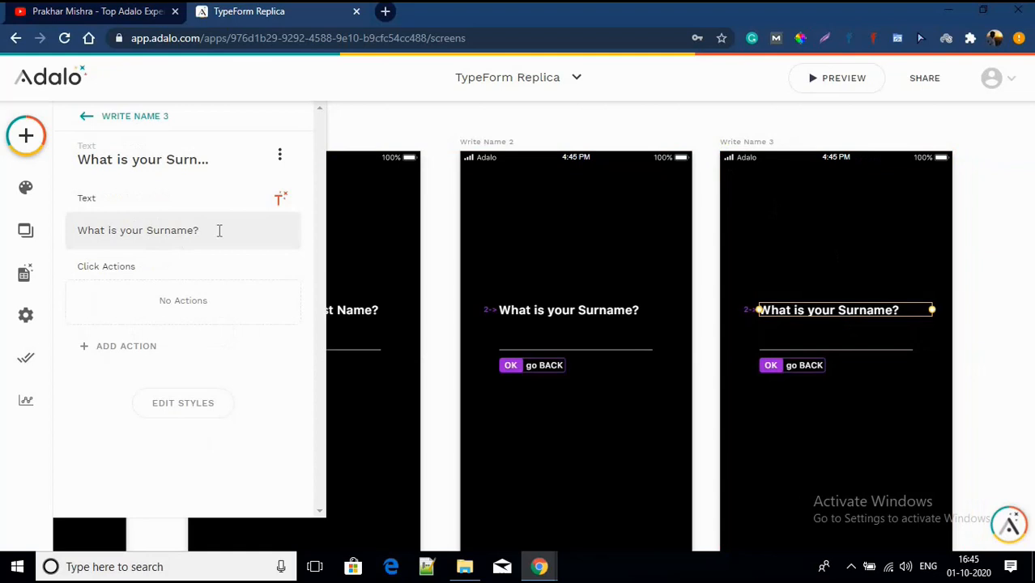
pyautogui.press('BackSpace')
pyautogui.press('BackSpace')
pyautogui.press('BackSpace')
pyautogui.press('BackSpace')
pyautogui.press('BackSpace')
pyautogui.press('BackSpace')
pyautogui.press('BackSpace')
pyautogui.press('BackSpace')
pyautogui.press('BackSpace')
pyautogui.press('BackSpace')
pyautogui.press('BackSpace')
pyautogui.press('BackSpace')
pyautogui.press('BackSpace')
pyautogui.press('BackSpace')
pyautogui.press('BackSpace')
pyautogui.press('BackSpace')
pyautogui.press('BackSpace')
pyautogui.press('BackSpace')
pyautogui.press('BackSpace')
pyautogui.press('BackSpace')
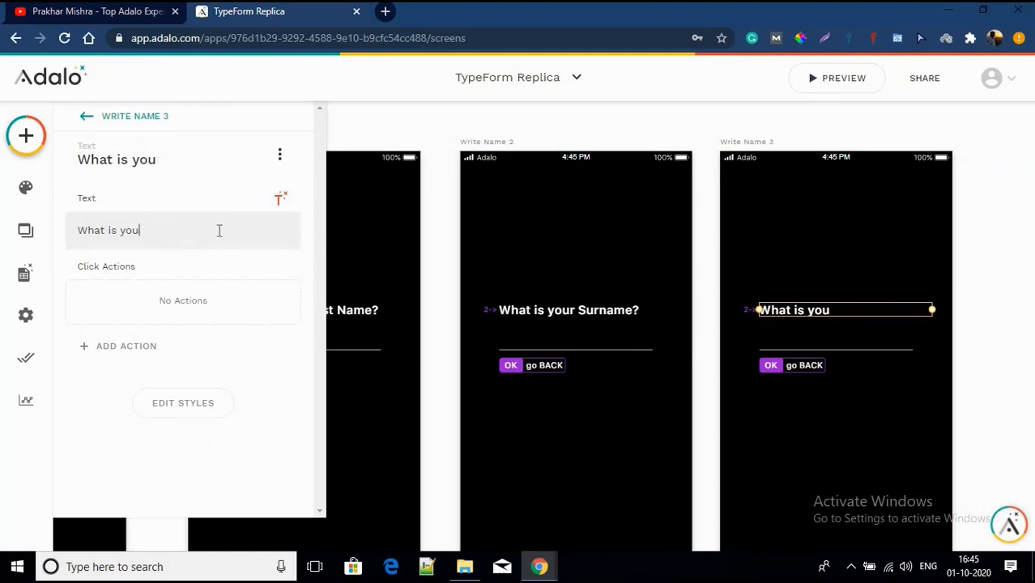
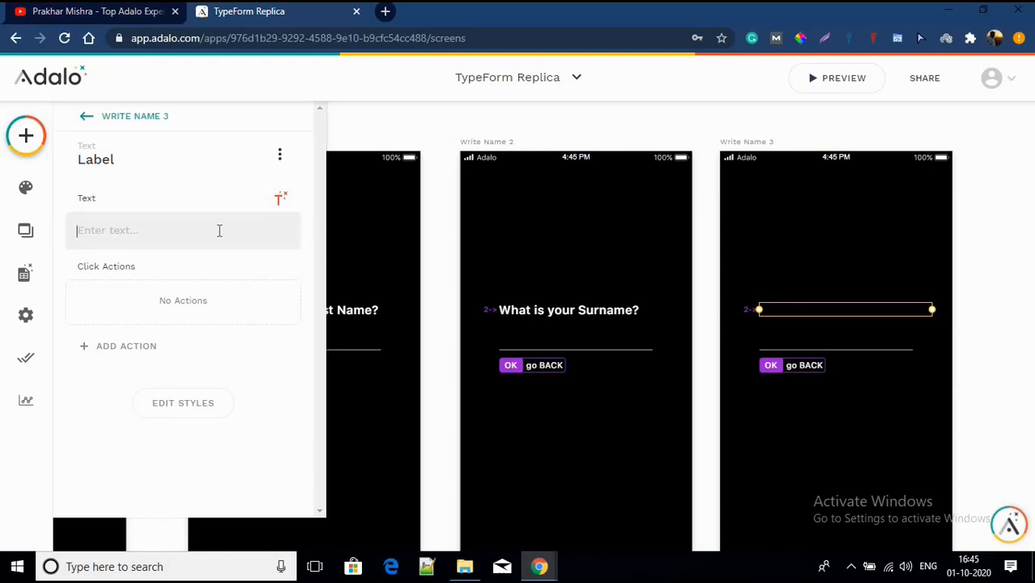
# Step: Change the Write Name 3 heading to 'Hey Name Surname, what's your age?' and nudge its input and buttons two steps down
pyautogui.write('Hey ')
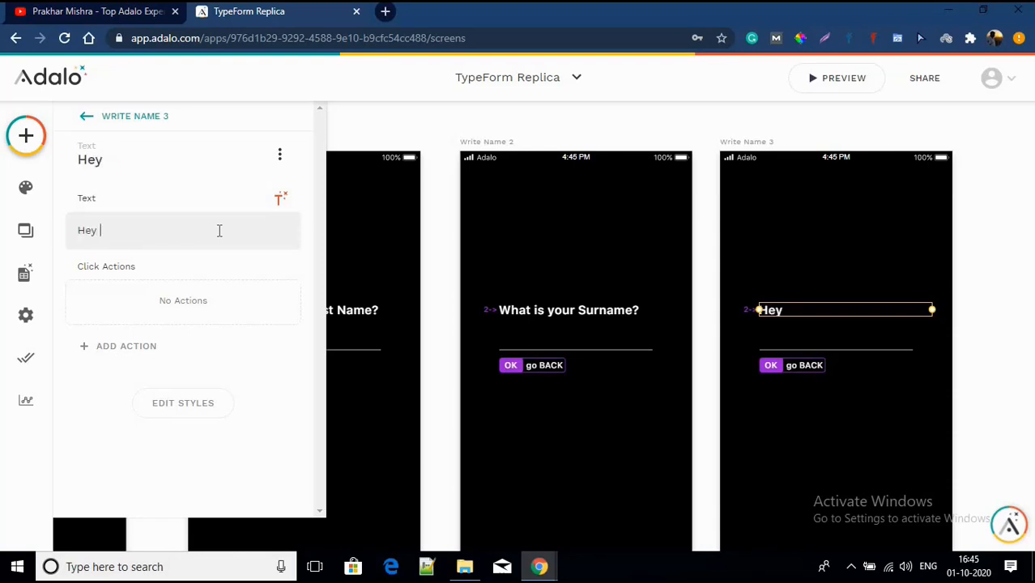
pyautogui.write('Name')
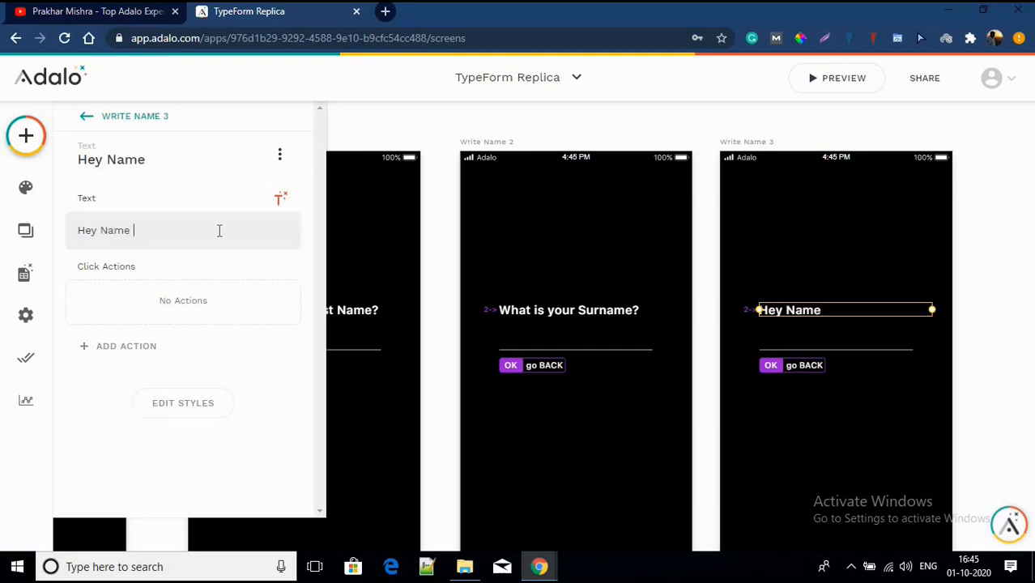
pyautogui.write(' Surname')
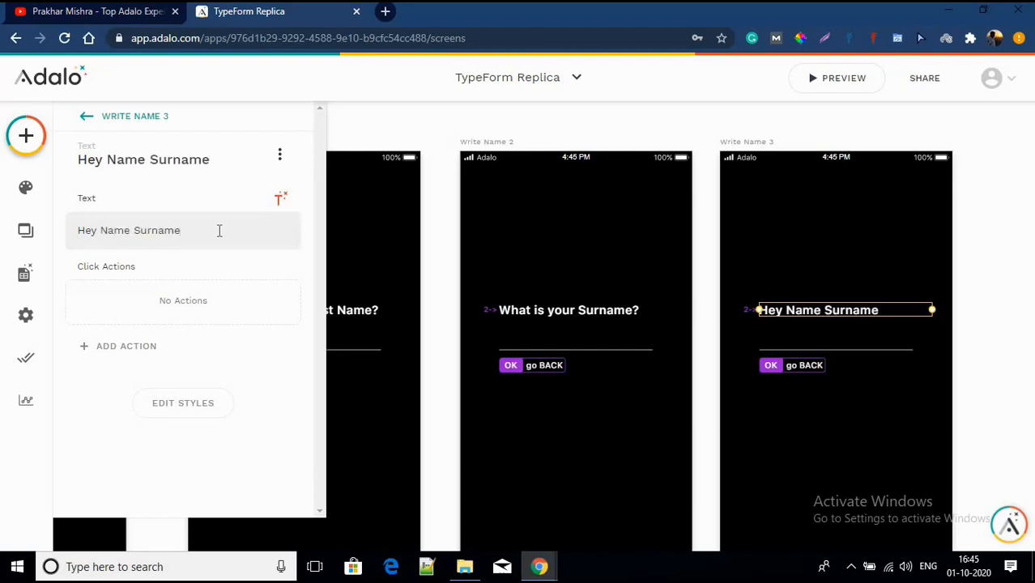
pyautogui.write(", what's you")
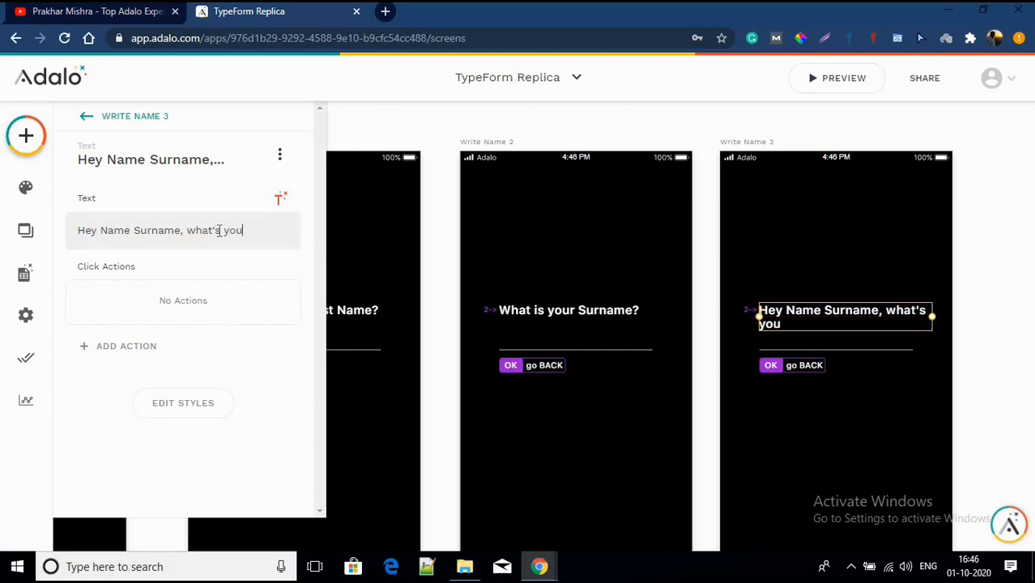
pyautogui.write('r age?')
pyautogui.click(778, 432)
pyautogui.moveTo(764, 389); pyautogui.dragTo(816, 349)
pyautogui.press('Down')
pyautogui.press('Down')
pyautogui.press('Down')
pyautogui.press('Down')
pyautogui.press('Down')
pyautogui.press('Down')
pyautogui.press('Down')
pyautogui.press('Down')
pyautogui.press('Down')
pyautogui.press('Down')
pyautogui.press('Down')
pyautogui.press('Down')
pyautogui.press('Down')
pyautogui.press('Down')
pyautogui.press('Down')
pyautogui.press('Down')
pyautogui.press('Down')
pyautogui.press('Down')
pyautogui.press('Down')
pyautogui.press('Down')
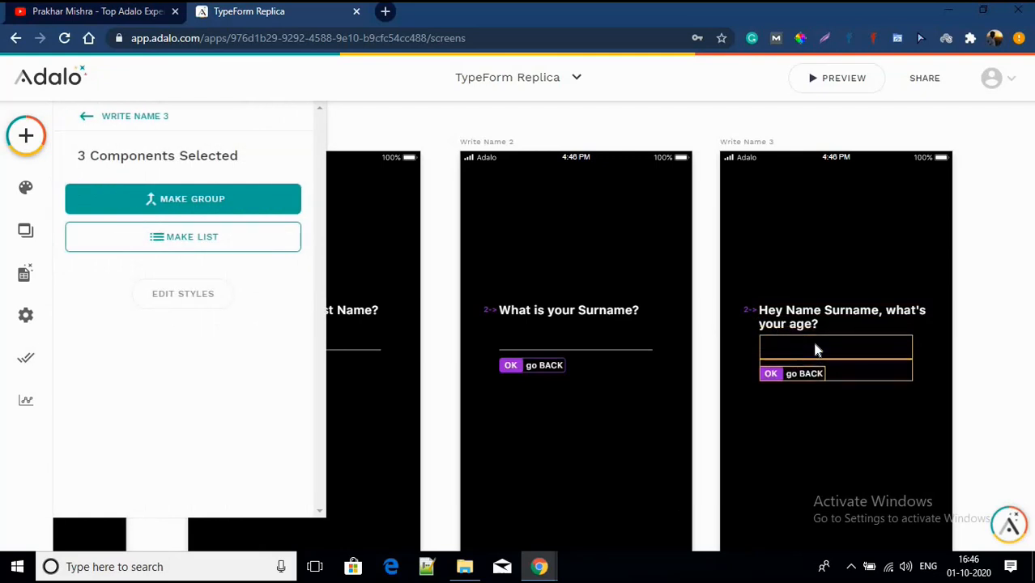
pyautogui.press('Down')
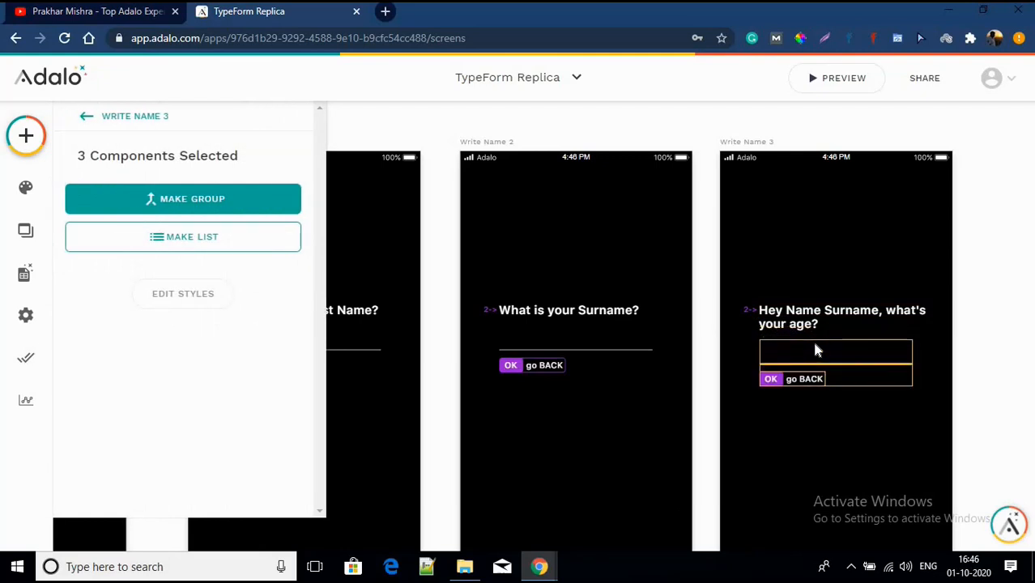
pyautogui.click(792, 440)
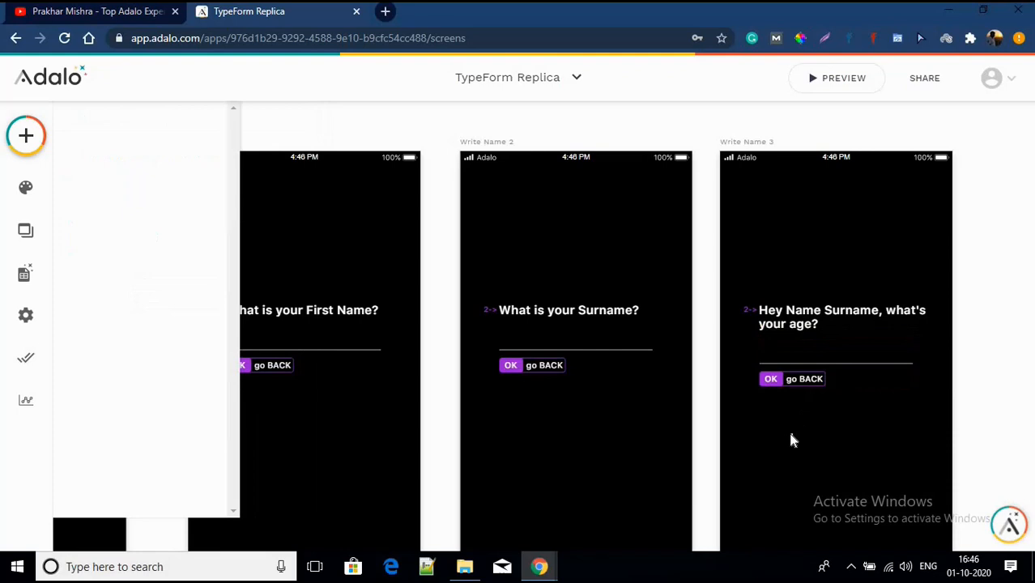
pyautogui.scroll(2, 743, 312)
pyautogui.click(753, 311)
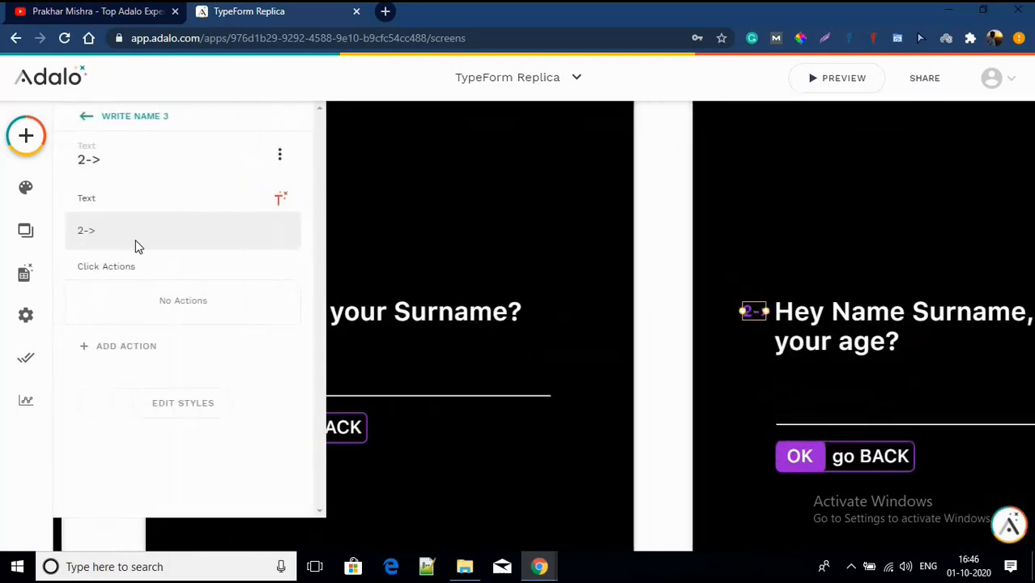
pyautogui.scroll(-5, 706, 306)
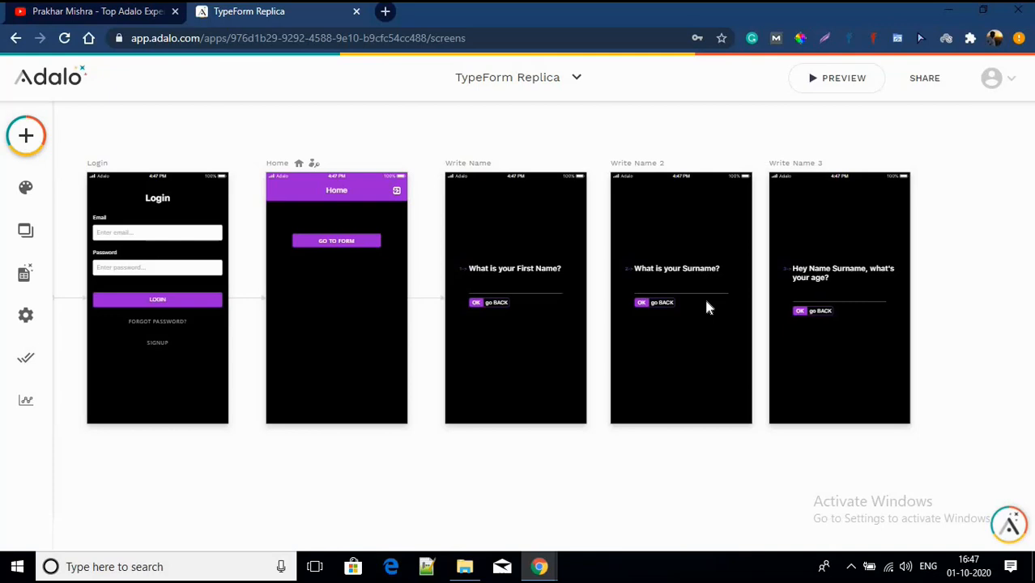
pyautogui.click(451, 171)
pyautogui.click(435, 138)
pyautogui.scroll(-2, 494, 297)
pyautogui.scroll(2, 493, 291)
# Step: In the Users collection, rename the Full Name property to First Name
pyautogui.click(25, 274)
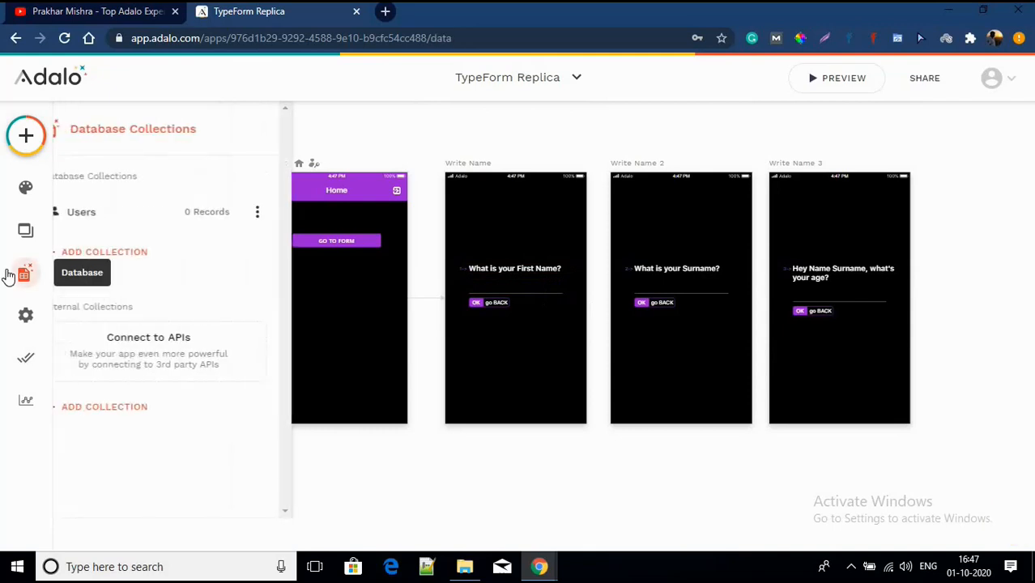
pyautogui.click(143, 222)
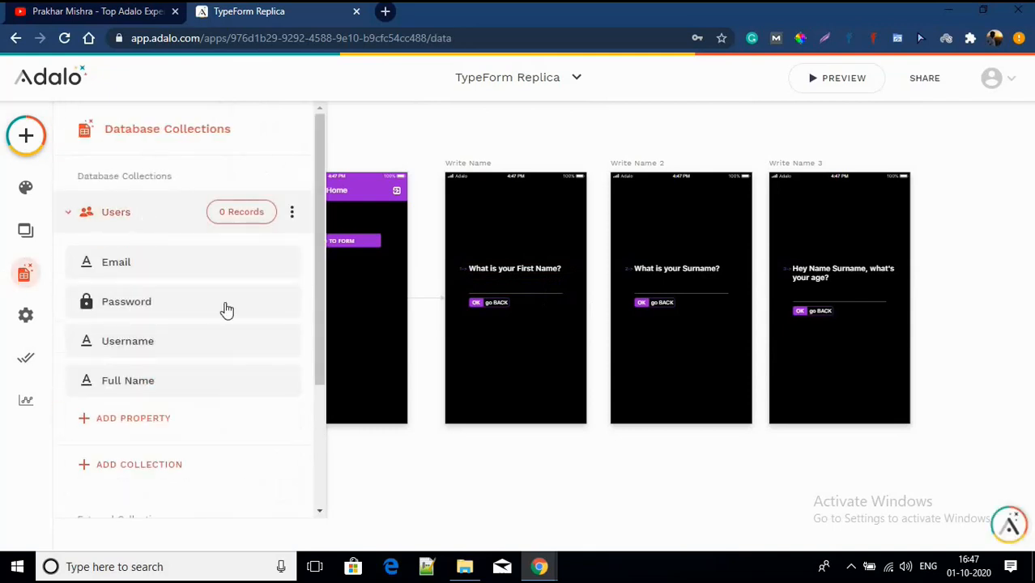
pyautogui.click(176, 395)
pyautogui.moveTo(109, 345); pyautogui.dragTo(81, 348)
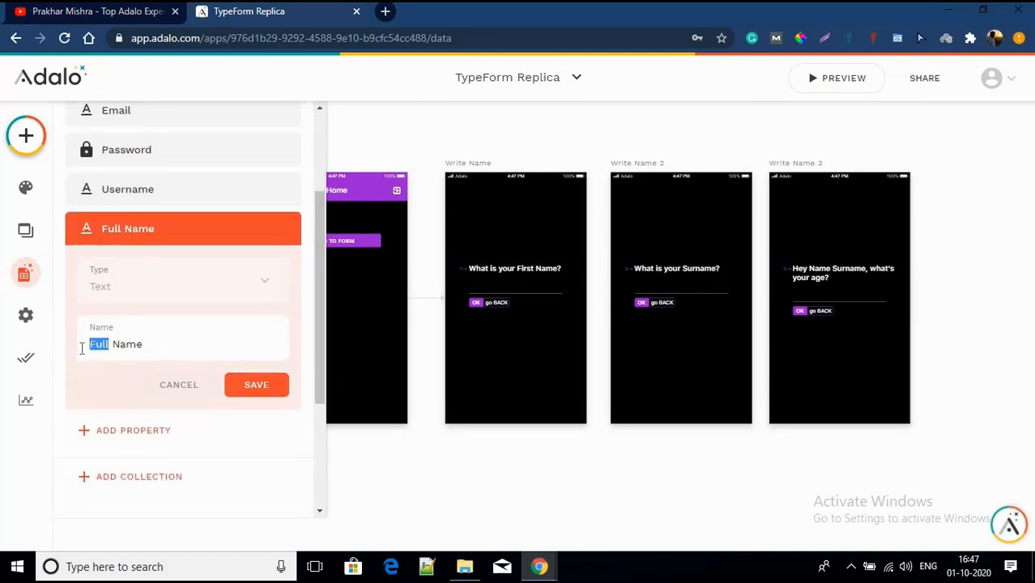
pyautogui.write('First')
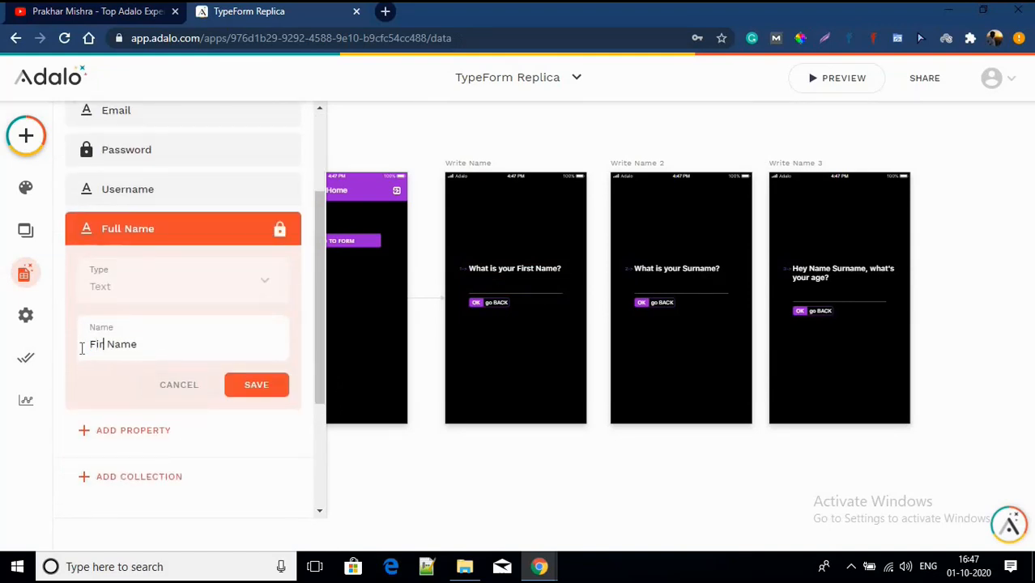
pyautogui.click(240, 386)
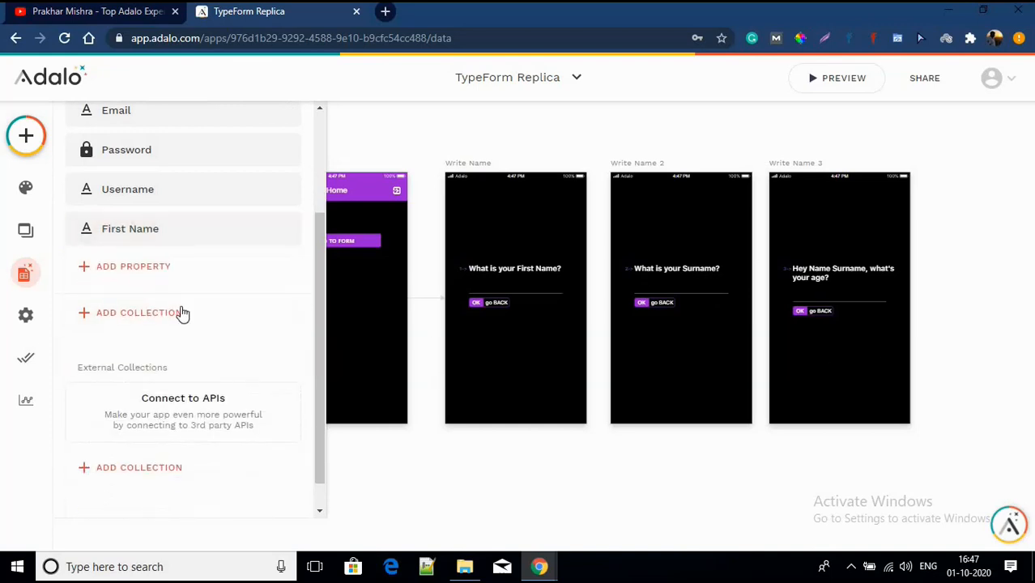
# Step: Add a Text property named Surname to Users
pyautogui.click(125, 268)
pyautogui.click(121, 314)
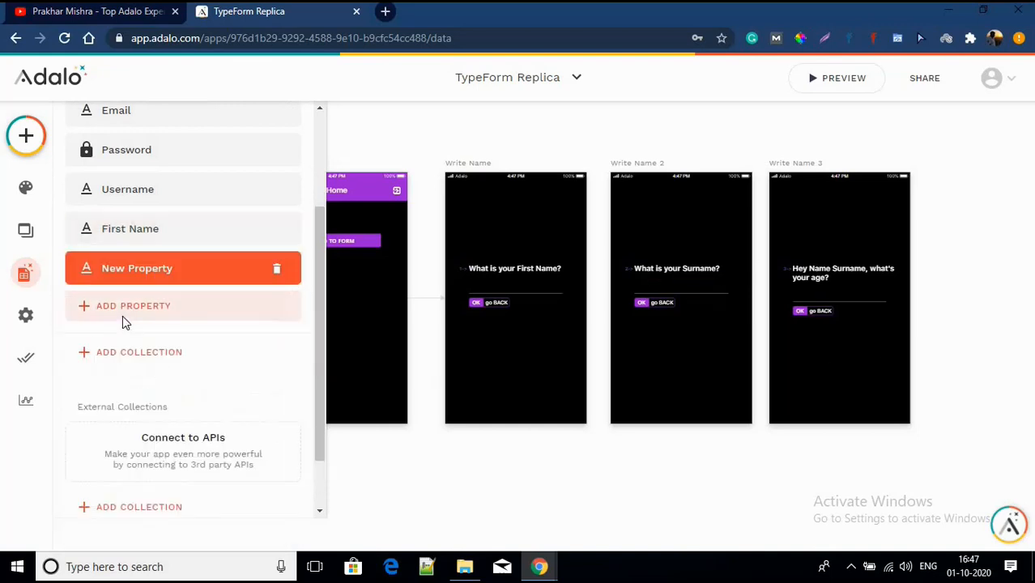
pyautogui.moveTo(186, 389); pyautogui.dragTo(71, 395)
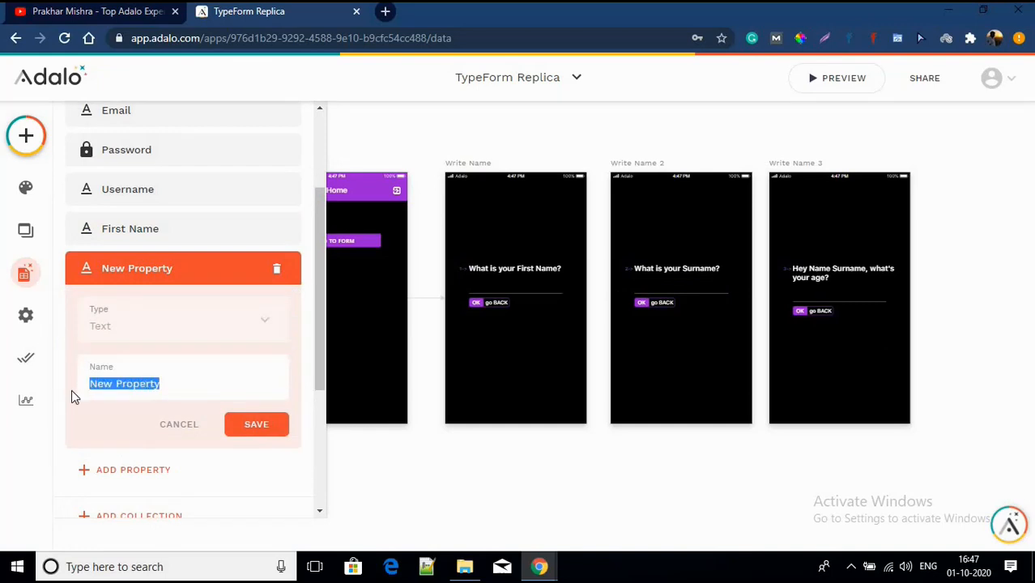
pyautogui.write('Surname')
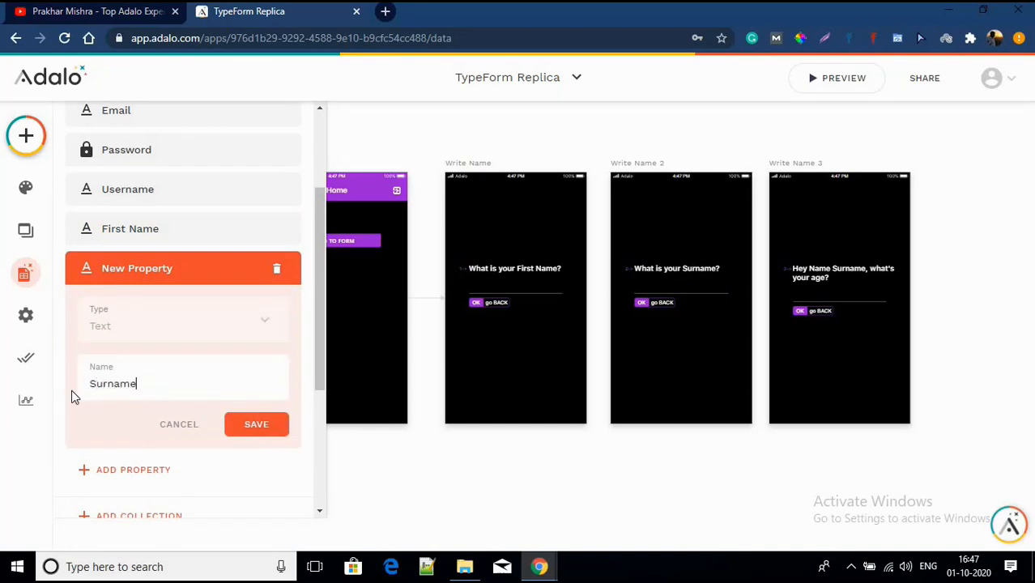
pyautogui.click(256, 430)
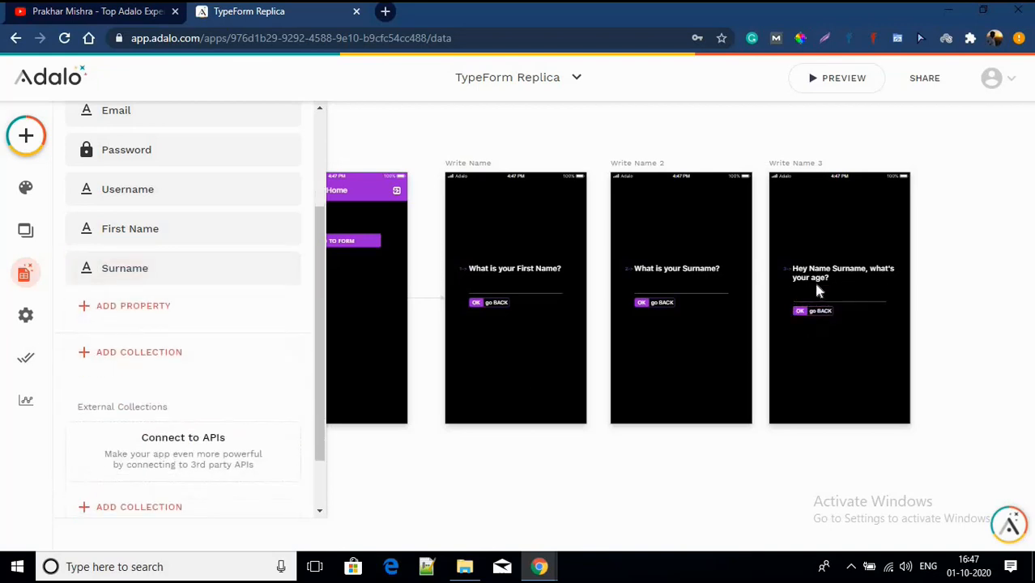
# Step: Add a Number property named Age to Users
pyautogui.click(116, 307)
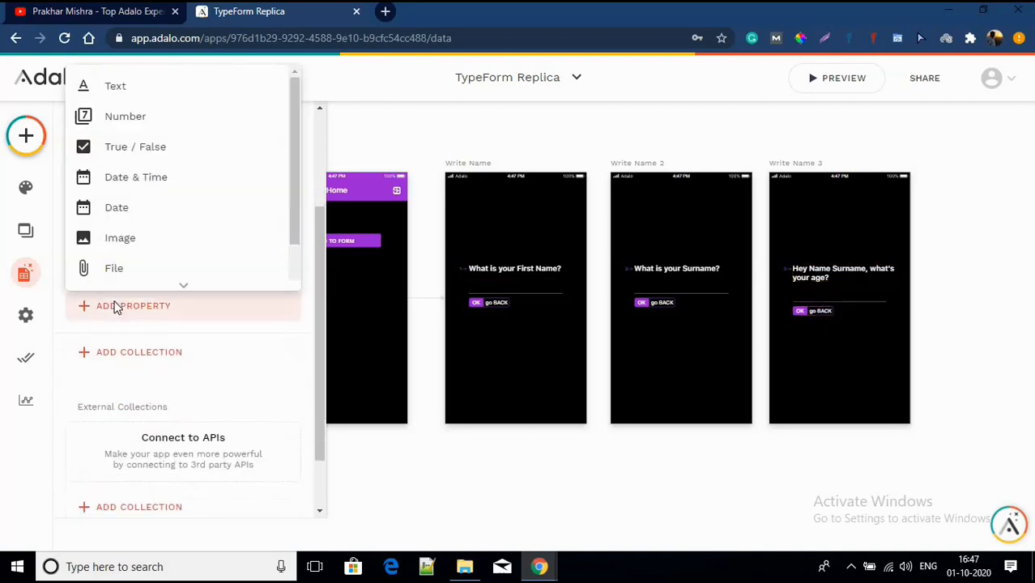
pyautogui.click(121, 117)
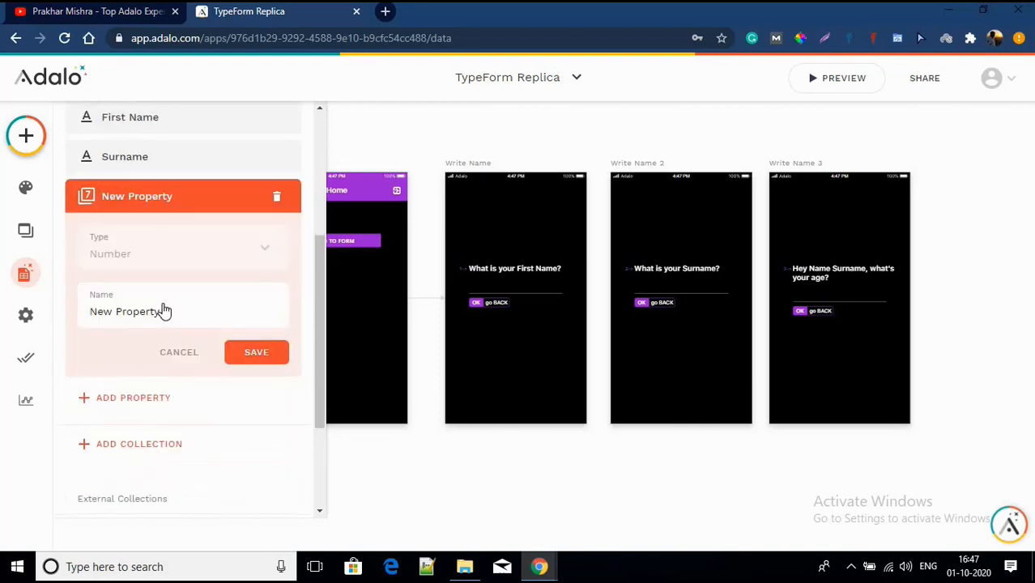
pyautogui.moveTo(173, 275); pyautogui.dragTo(69, 284)
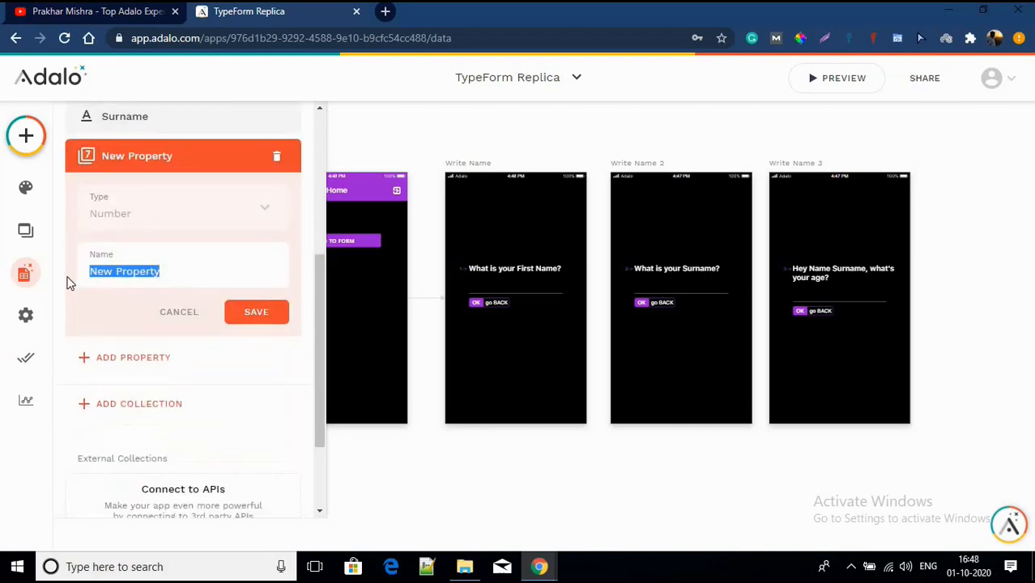
pyautogui.write('Age')
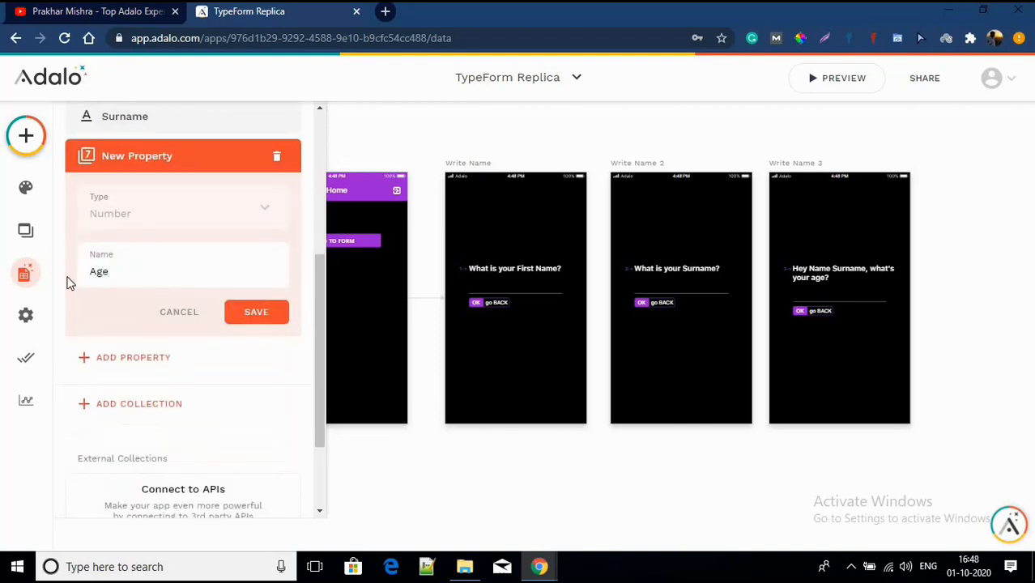
pyautogui.click(254, 320)
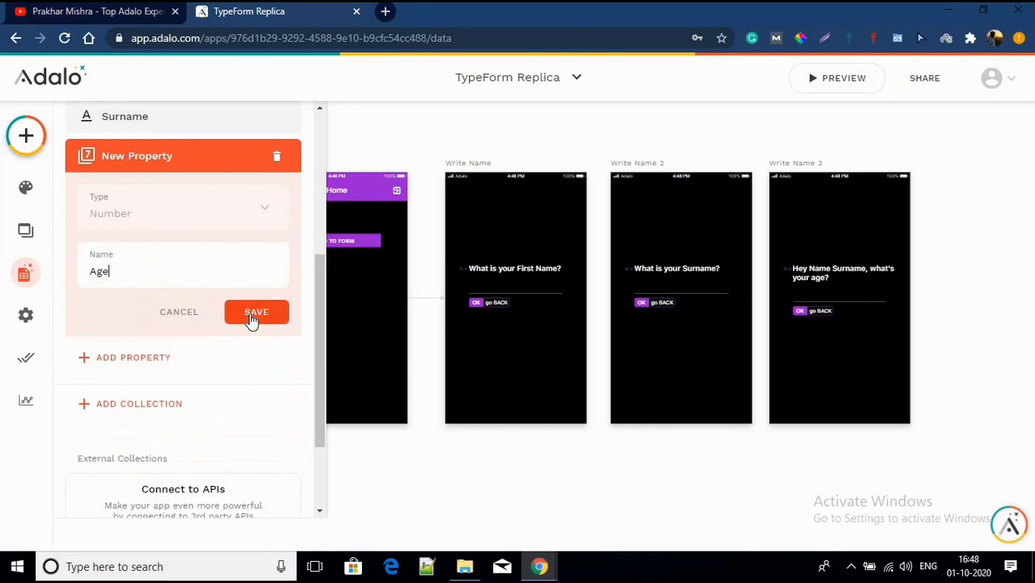
# Step: Remove the First Name field from the Signup screen's form, leaving Email and Password
pyautogui.click(444, 381)
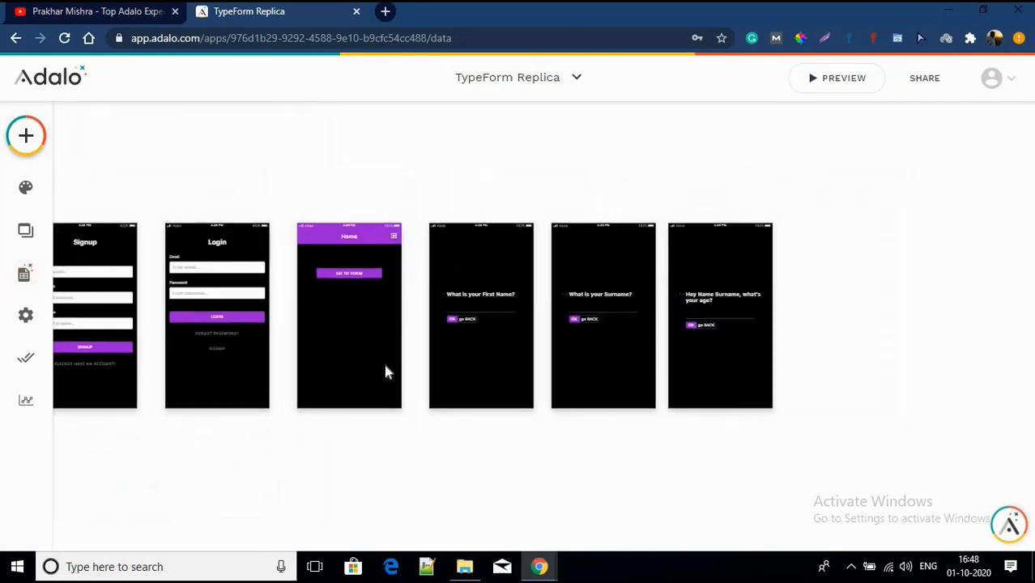
pyautogui.click(383, 324)
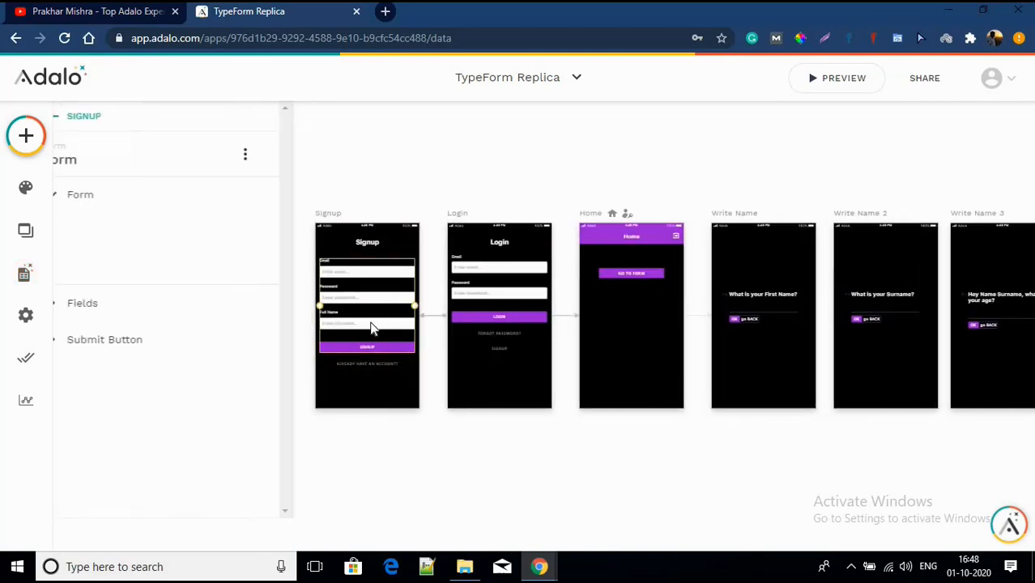
pyautogui.click(142, 361)
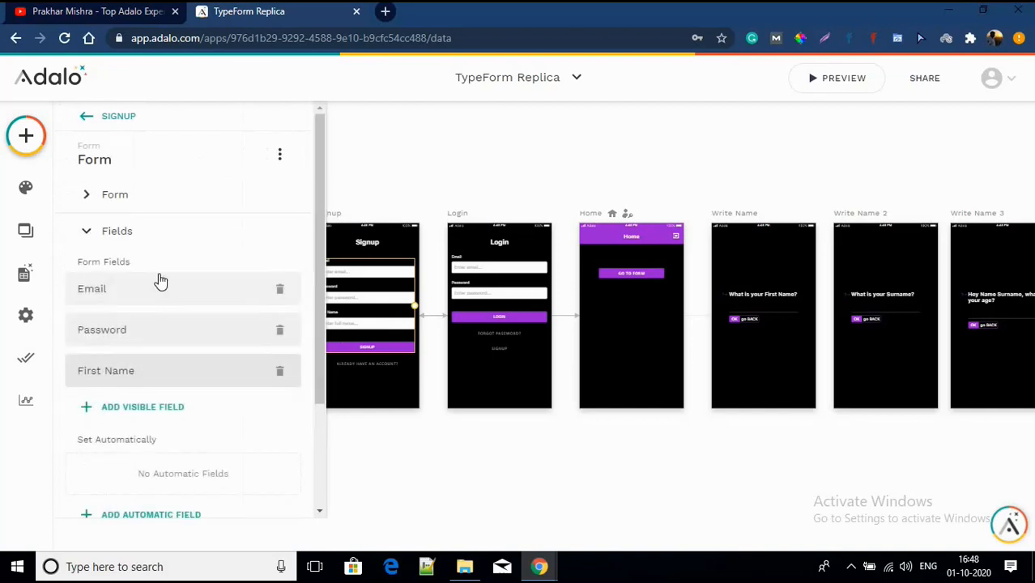
pyautogui.click(284, 379)
pyautogui.click(559, 462)
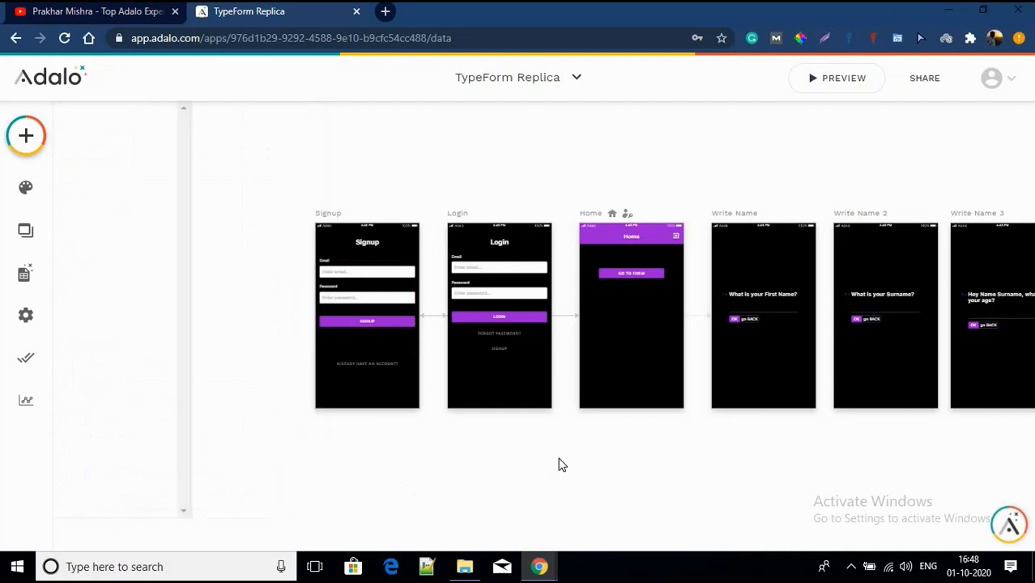
pyautogui.hscroll(3, 559, 459)
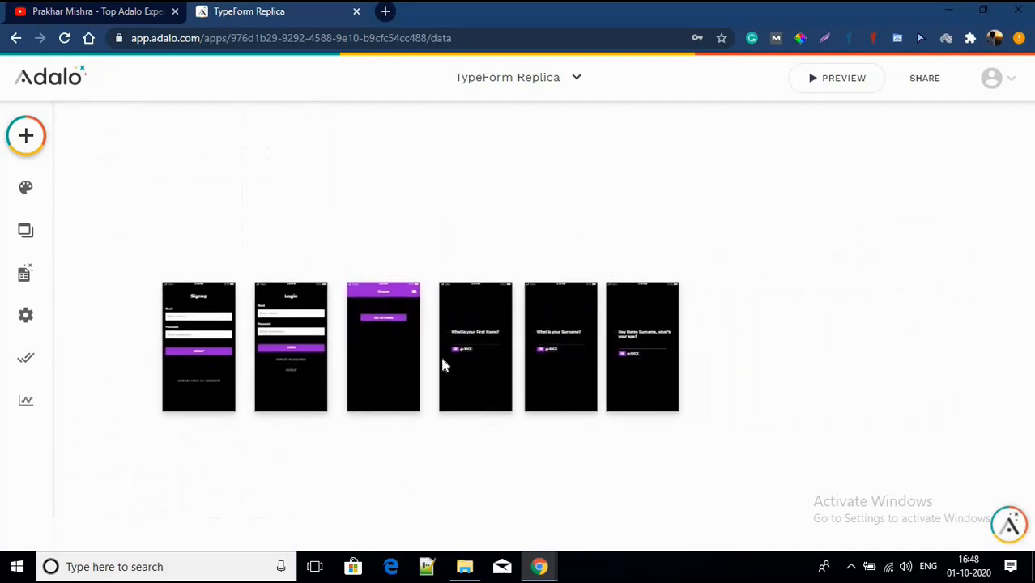
# Step: Find the First Name screen's OK and go BACK group and try selecting the OK button inside it
pyautogui.scroll(5, 448, 354)
pyautogui.scroll(5, 451, 361)
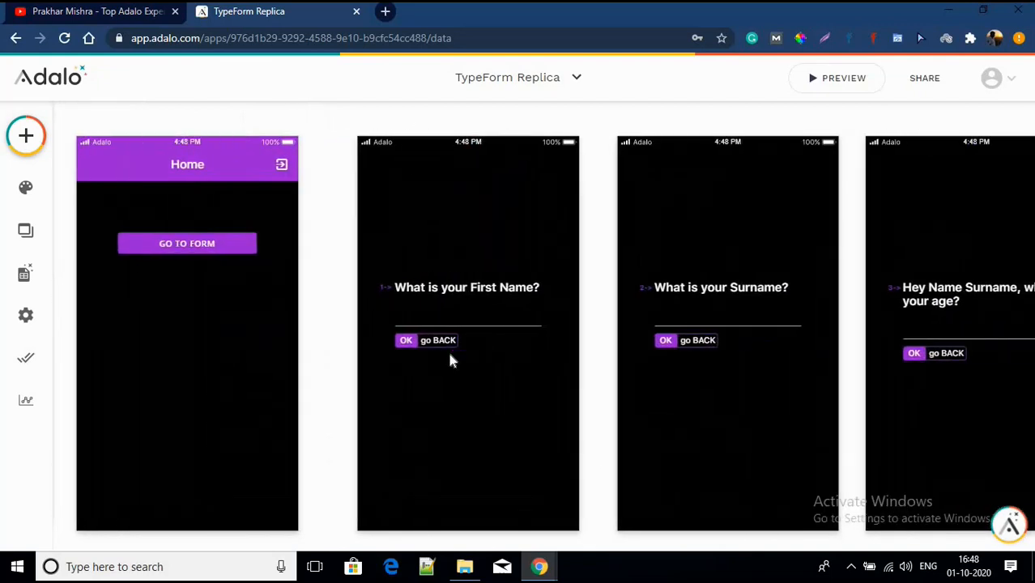
pyautogui.scroll(5, 413, 370)
pyautogui.hscroll(-3, 468, 335)
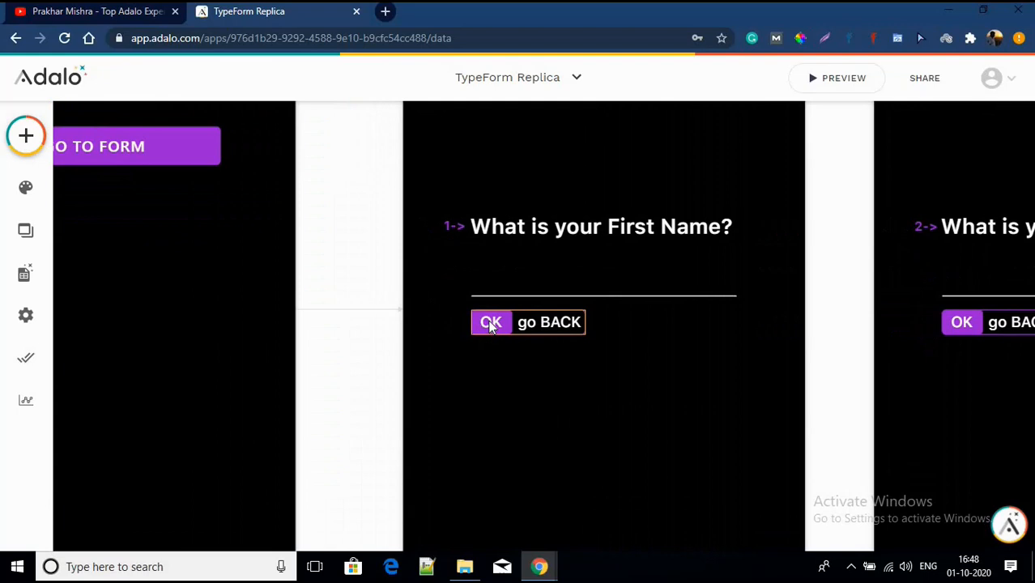
pyautogui.scroll(-5, 490, 324)
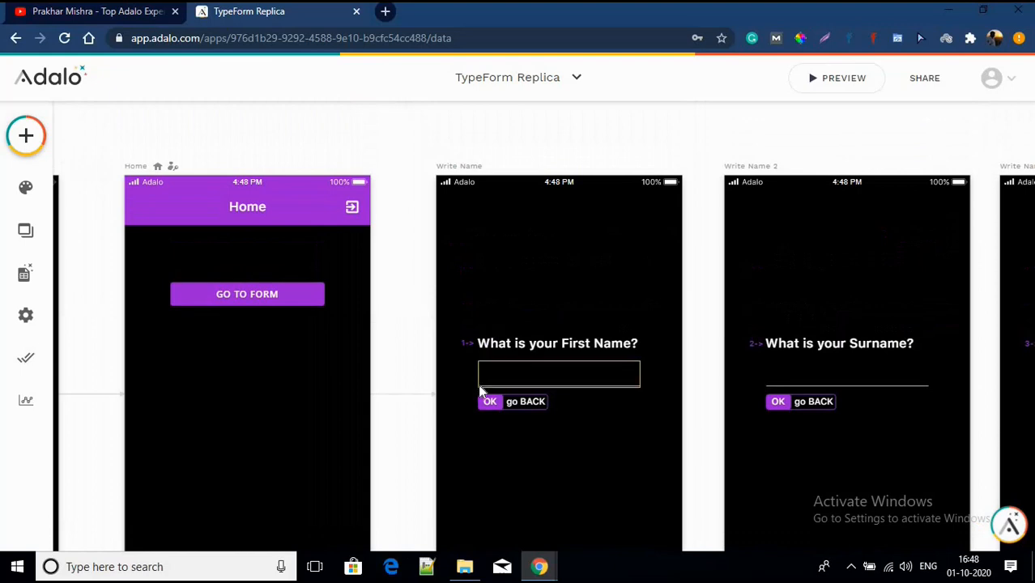
pyautogui.scroll(-2, 486, 403)
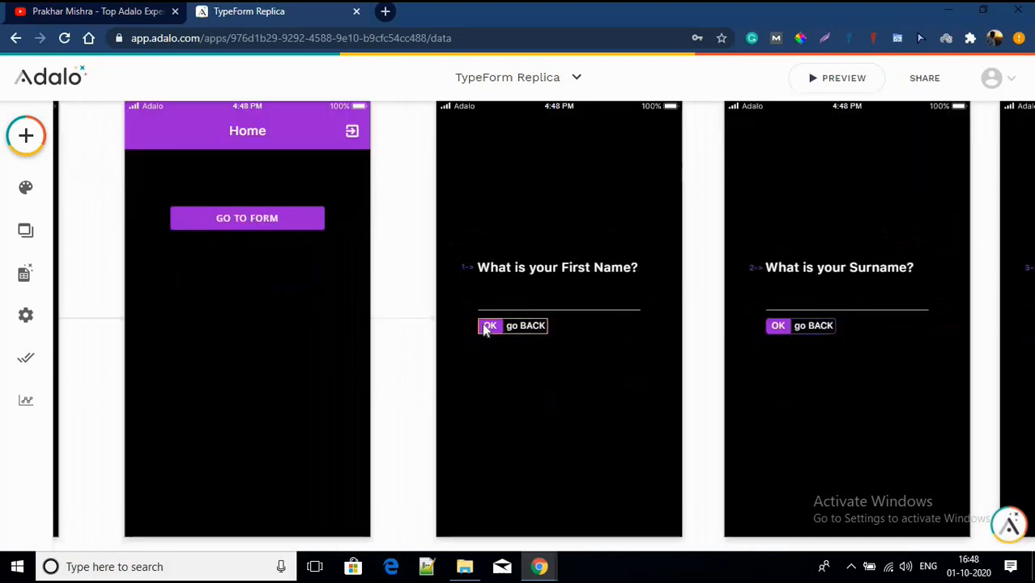
pyautogui.scroll(3, 485, 329)
pyautogui.click(491, 329)
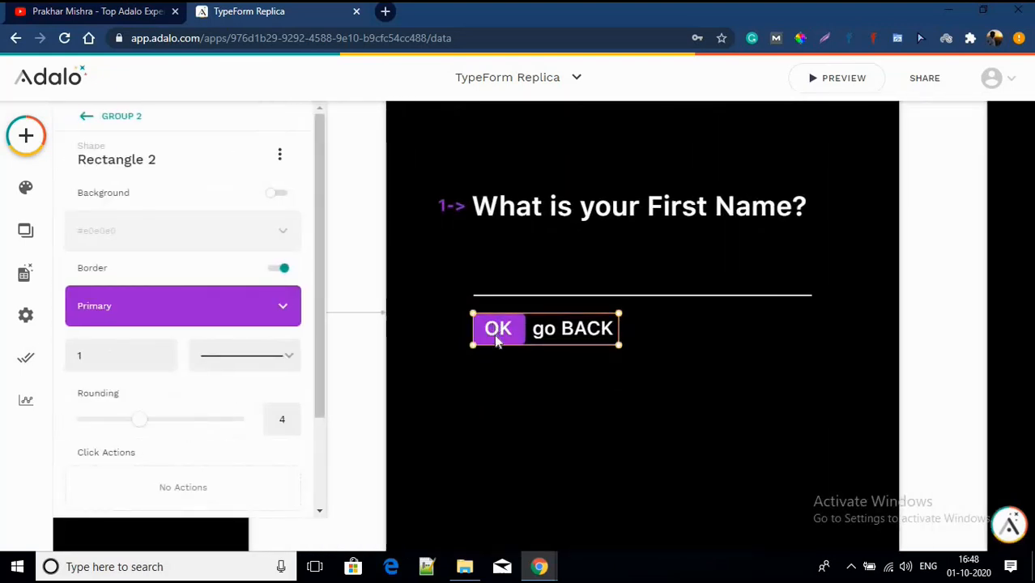
pyautogui.click(480, 394)
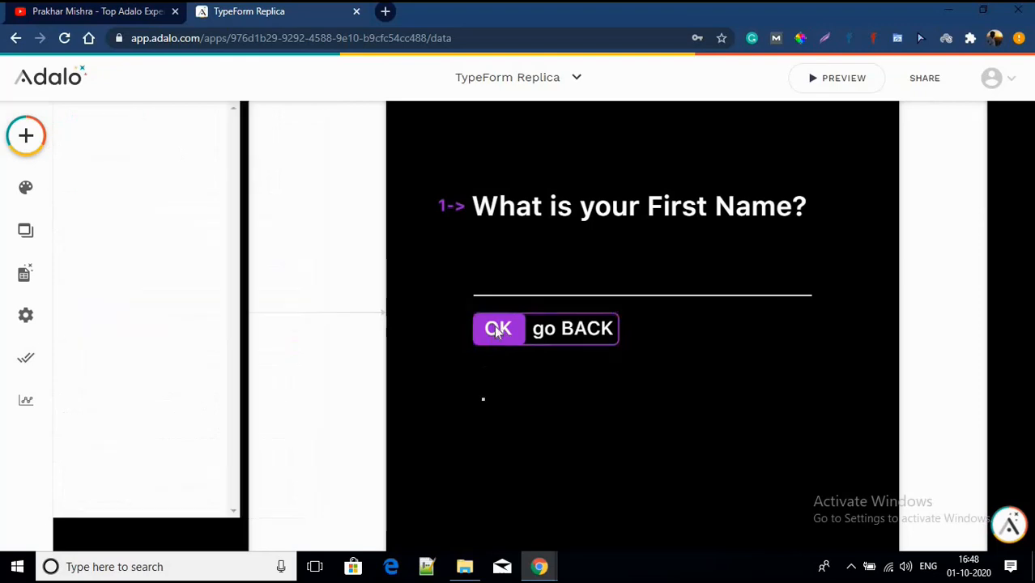
pyautogui.doubleClick(497, 330)
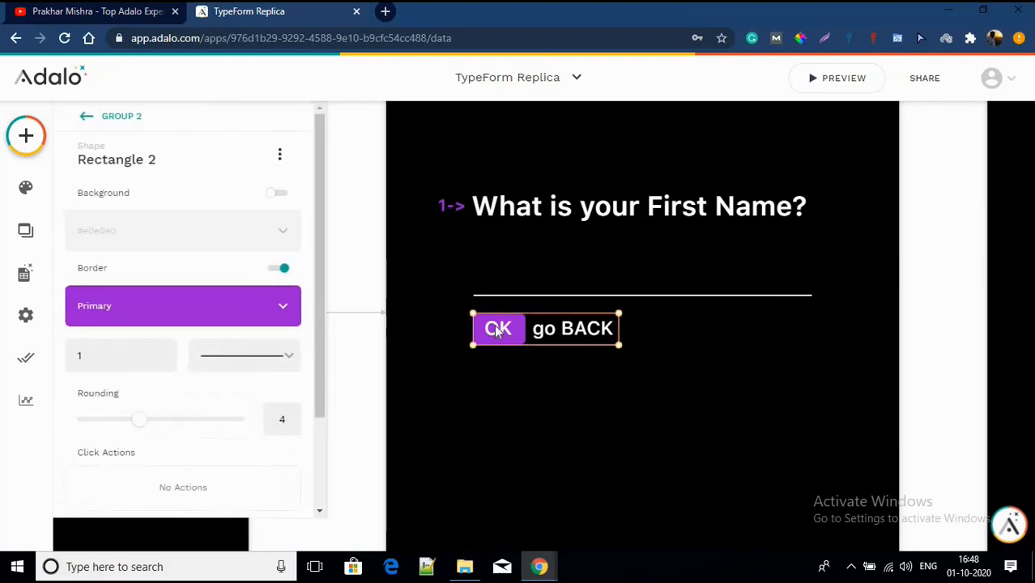
pyautogui.click(496, 370)
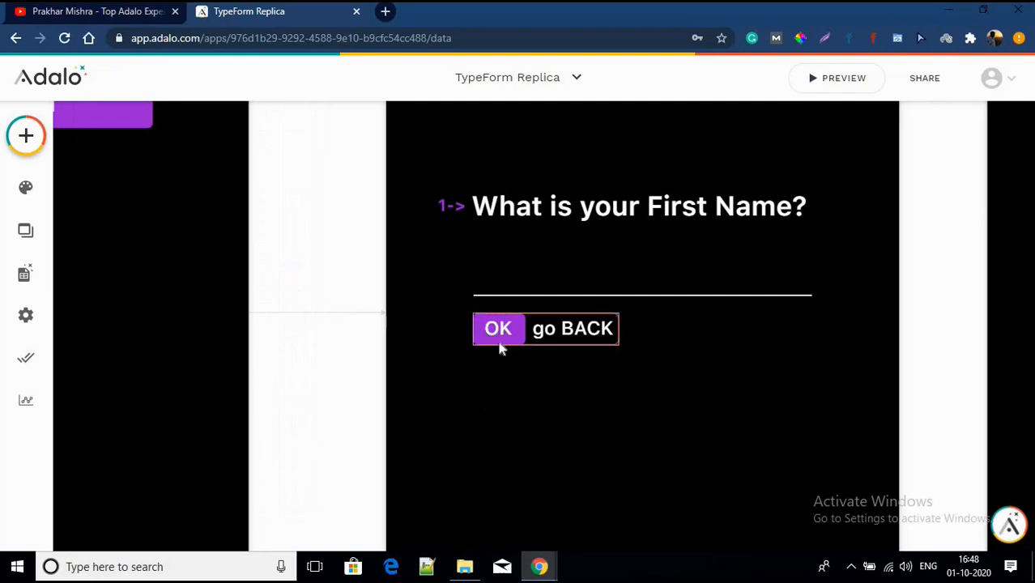
pyautogui.click(572, 333)
pyautogui.click(540, 417)
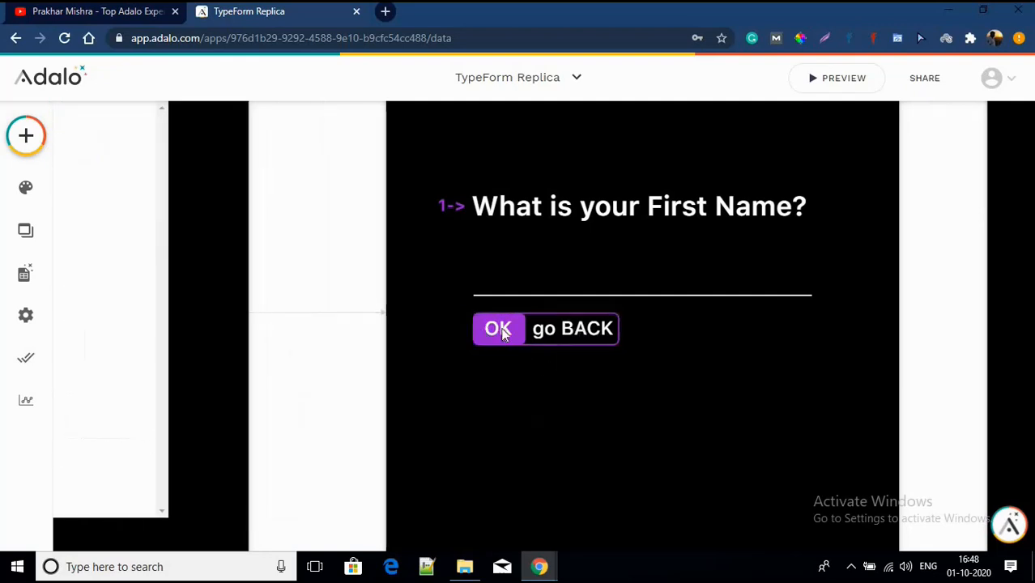
pyautogui.click(503, 329)
pyautogui.click(554, 405)
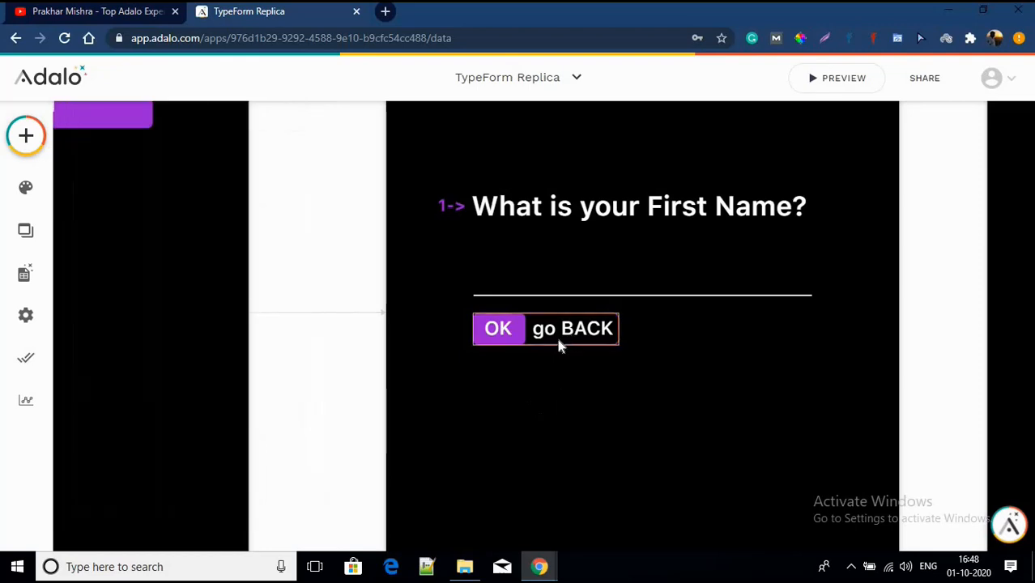
# Step: Send the group's outline rectangle one layer backward, then reselect the OK button group
pyautogui.click(554, 345)
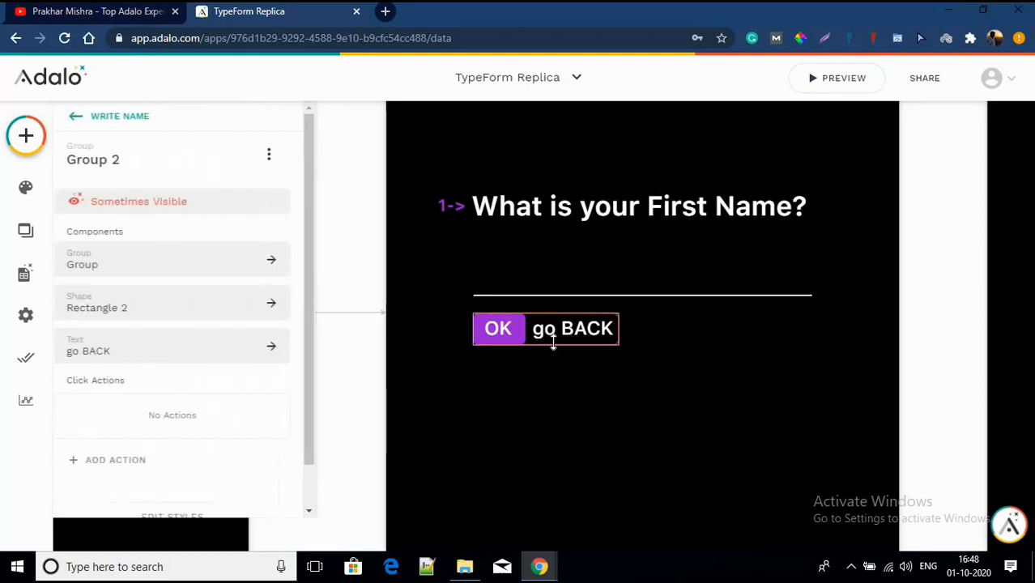
pyautogui.click(553, 343)
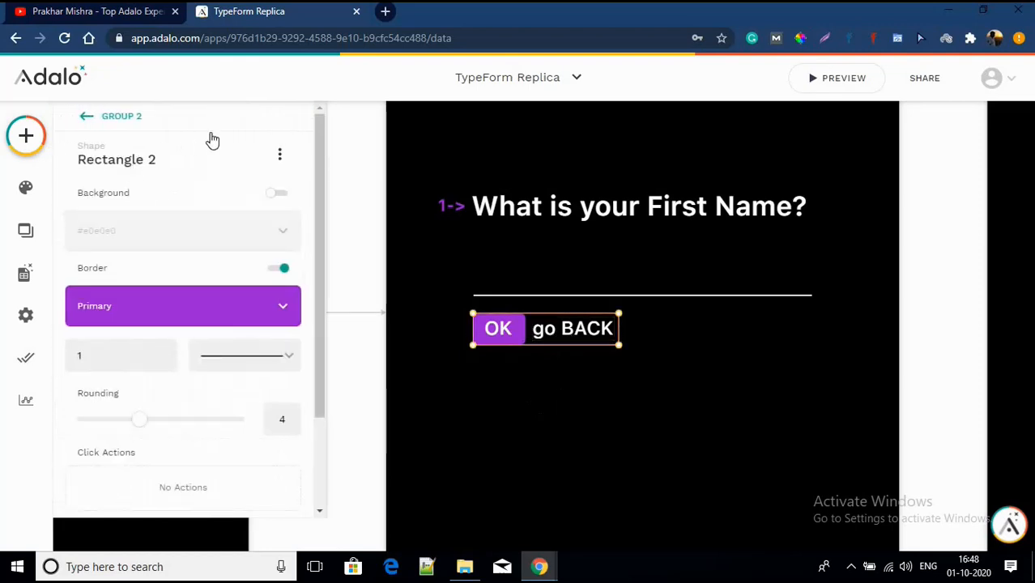
pyautogui.click(280, 154)
pyautogui.moveTo(276, 234)
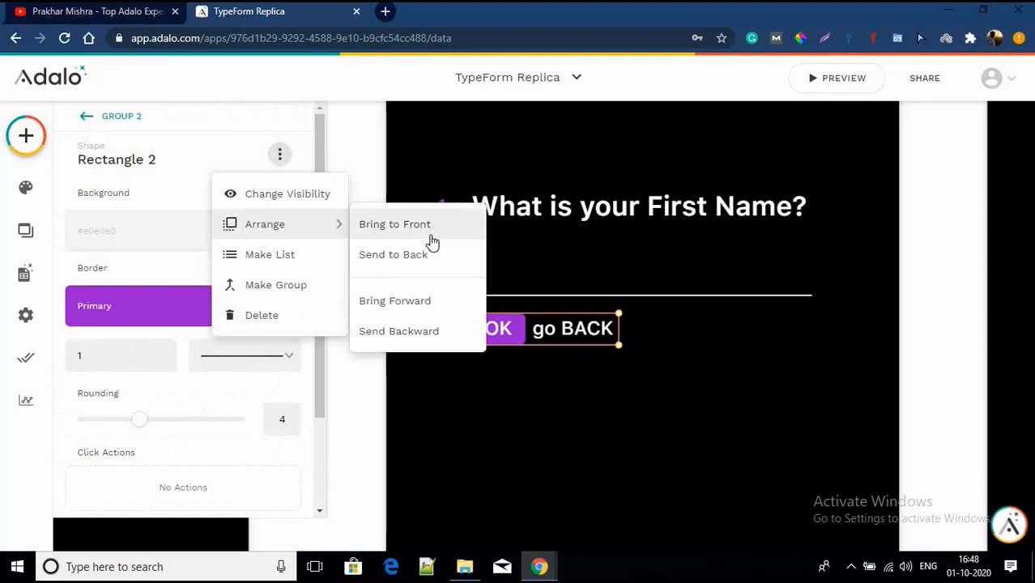
pyautogui.click(405, 332)
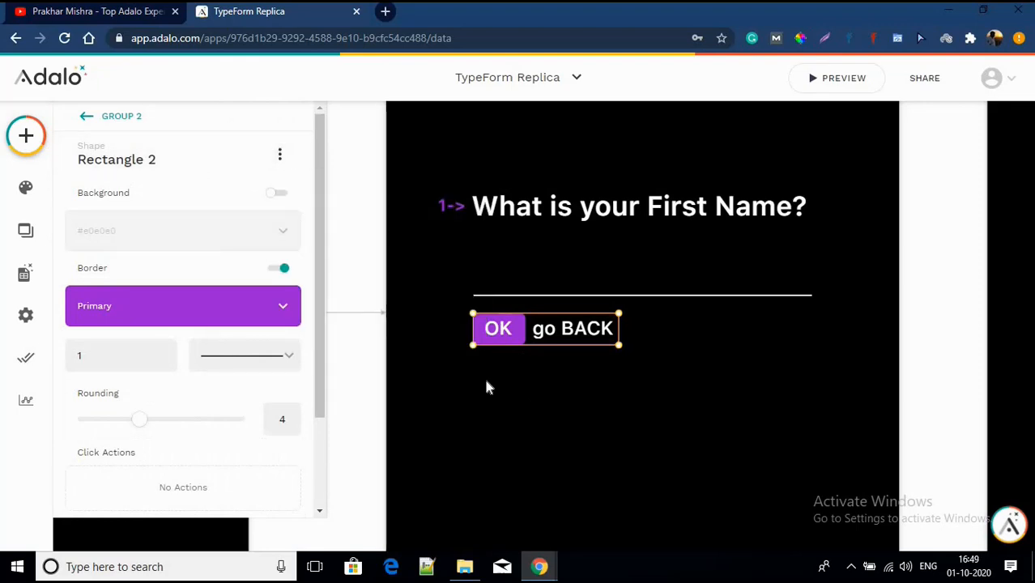
pyautogui.click(488, 352)
pyautogui.click(489, 349)
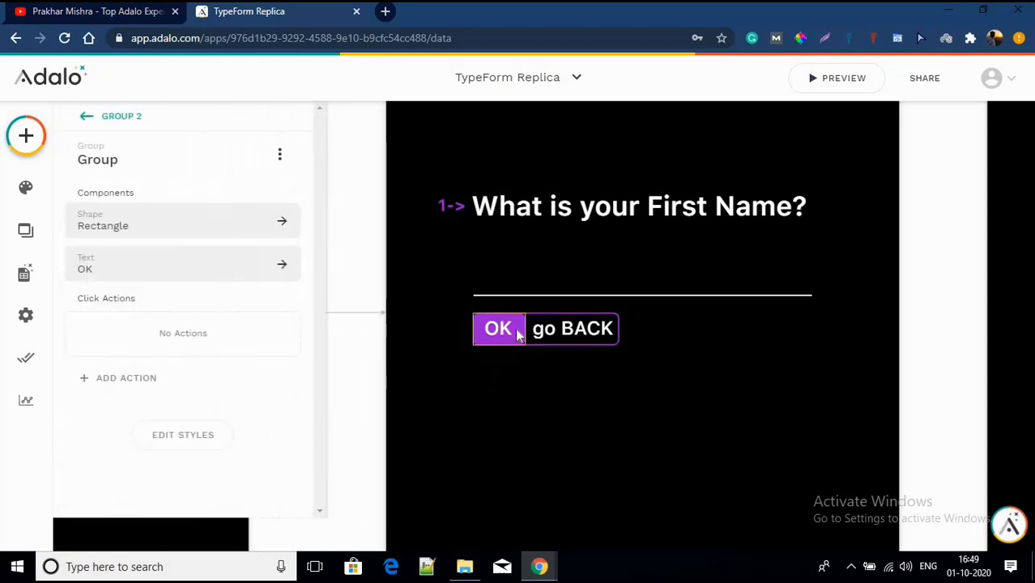
# Step: Add an Update Logged In User action to OK setting First Name to the screen's Input
pyautogui.click(93, 384)
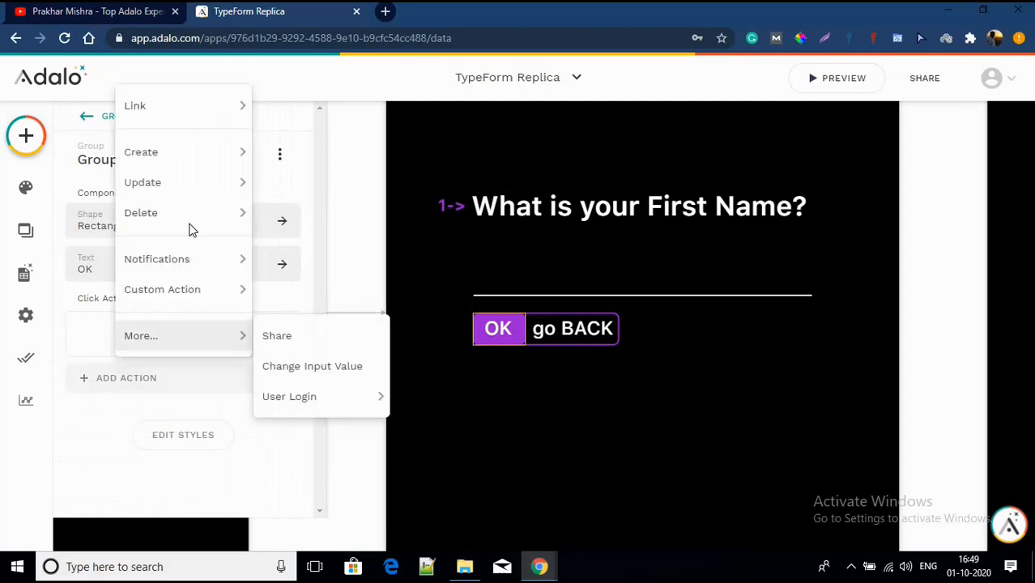
pyautogui.moveTo(207, 121)
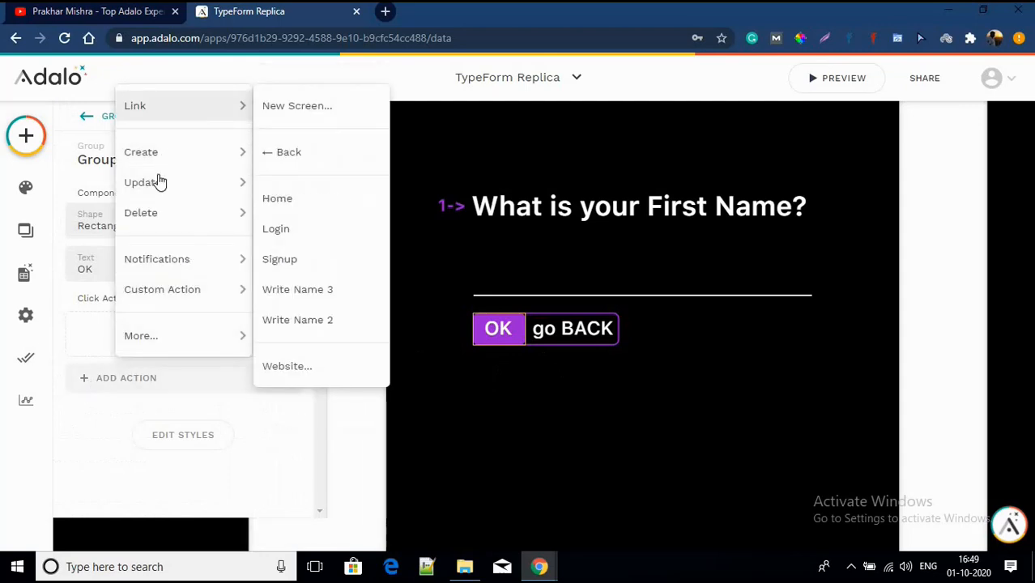
pyautogui.click(301, 183)
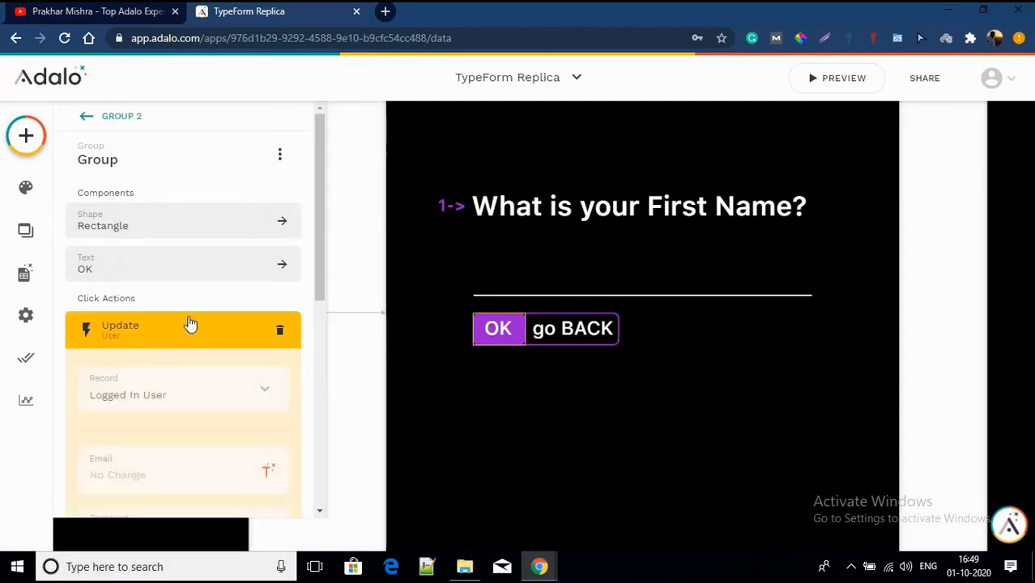
pyautogui.scroll(-5, 190, 311)
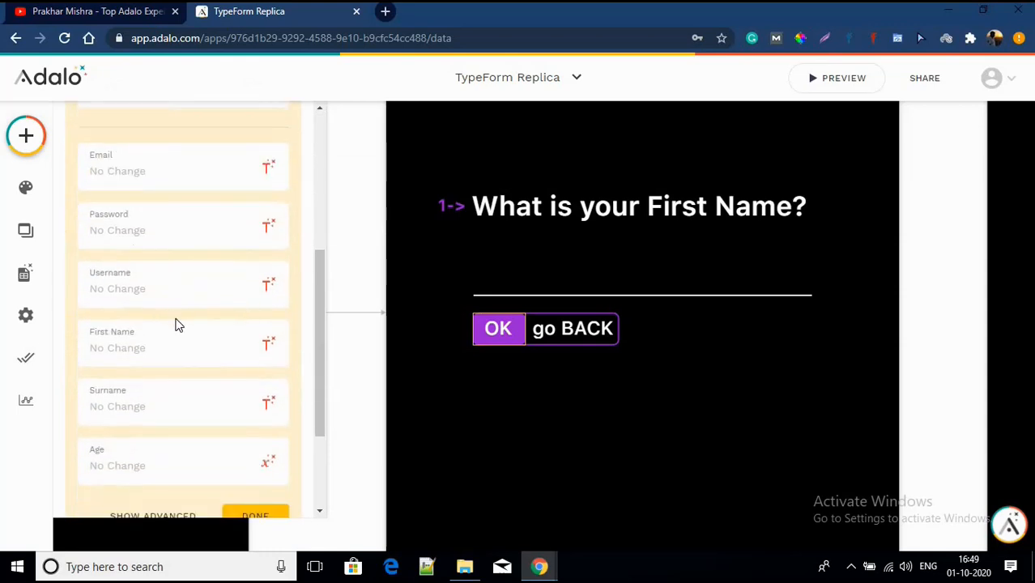
pyautogui.scroll(-1, 178, 324)
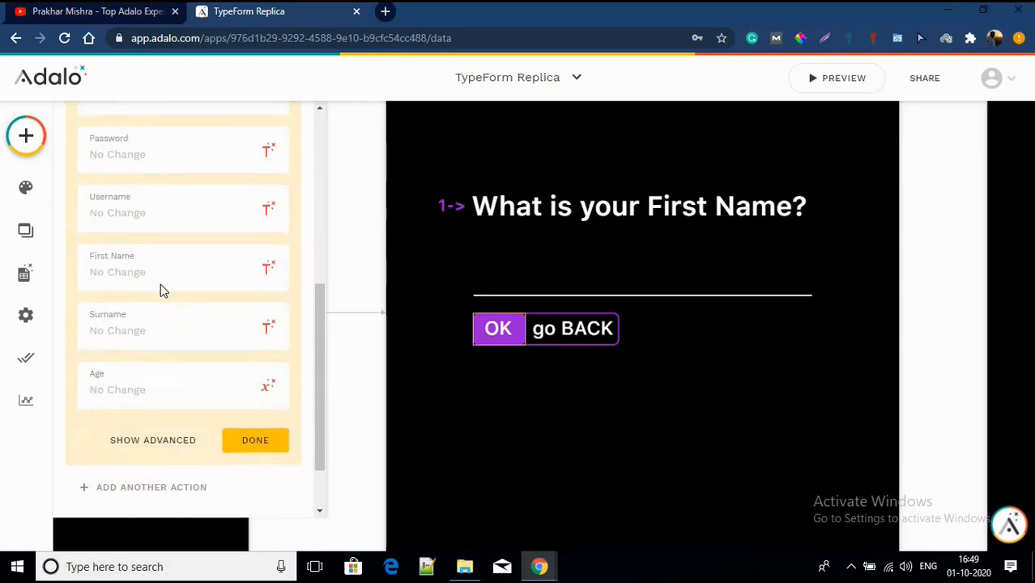
pyautogui.click(263, 278)
pyautogui.moveTo(264, 354)
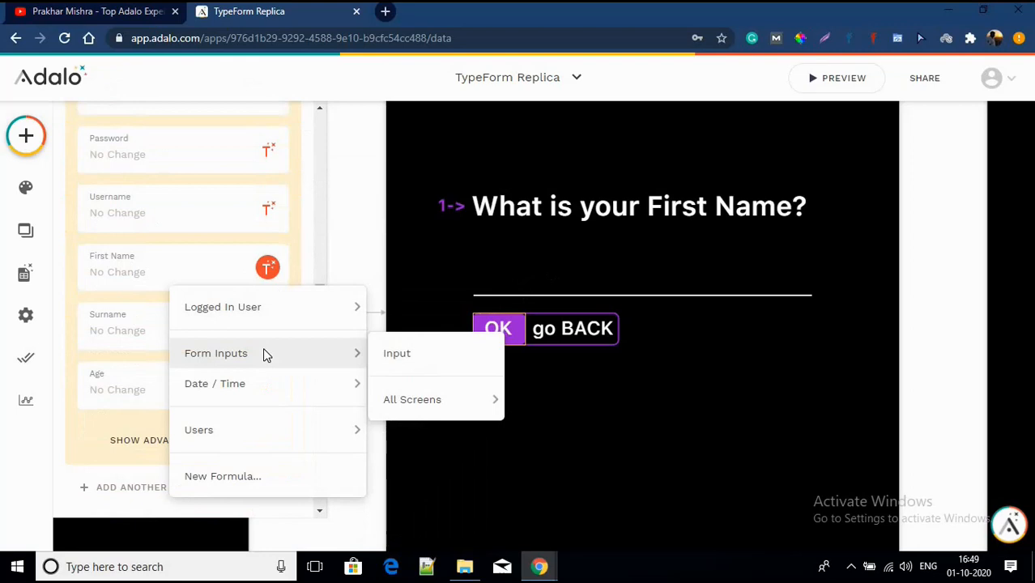
pyautogui.click(397, 354)
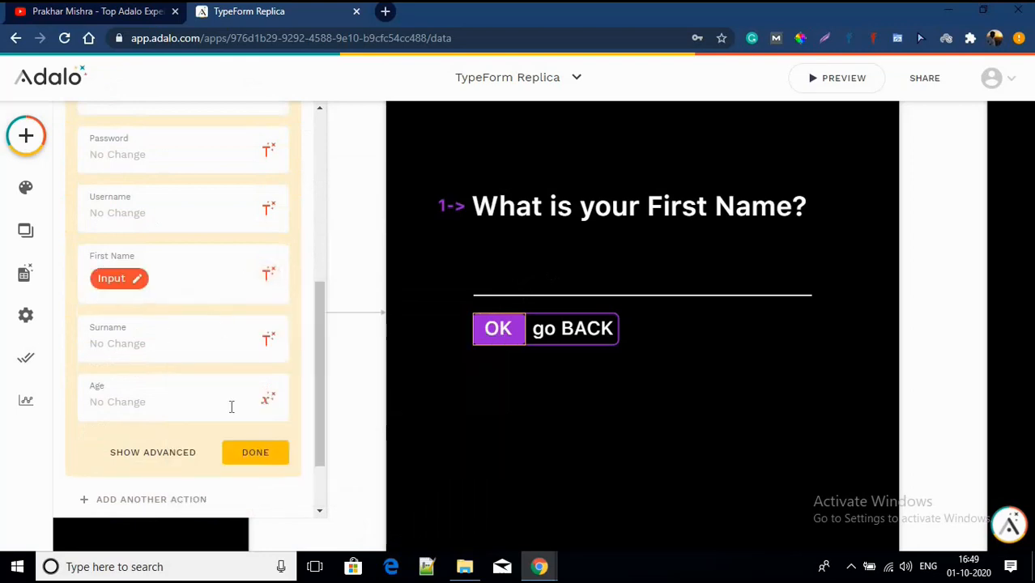
pyautogui.click(255, 453)
# Step: Start adding a second action to OK, then close the action list unchosen
pyautogui.click(148, 391)
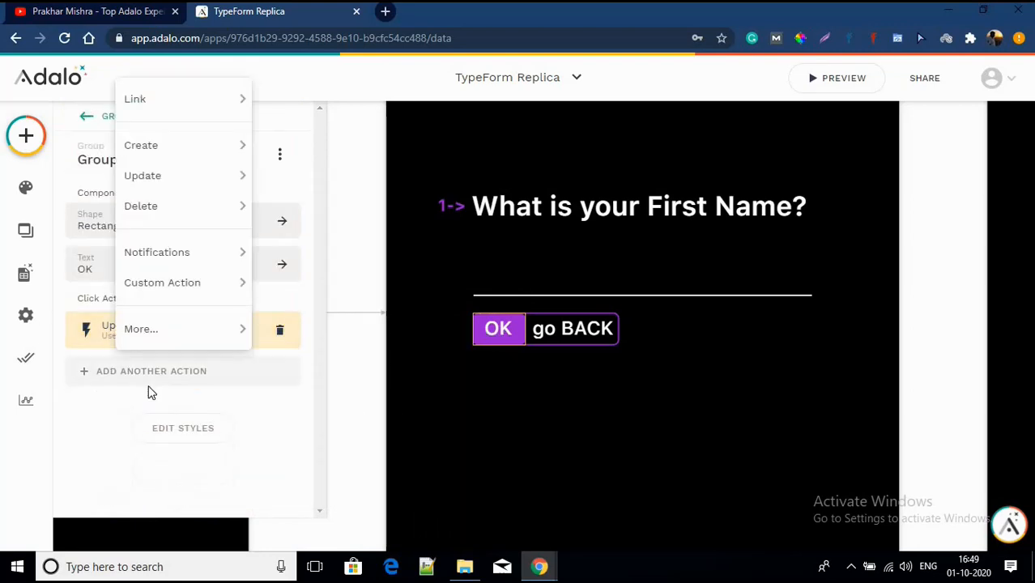
pyautogui.moveTo(151, 98)
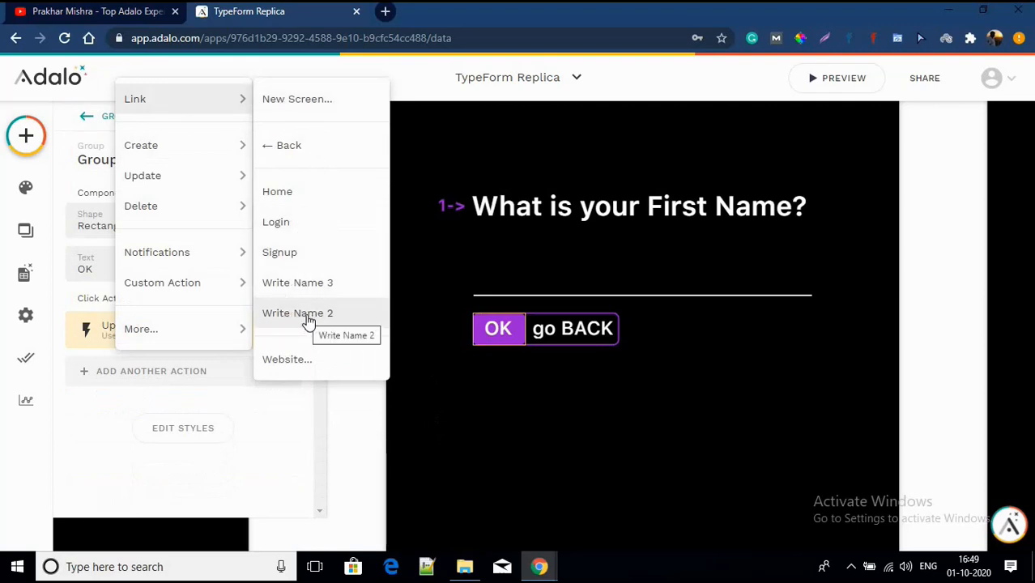
pyautogui.click(134, 424)
# Step: Rename the Write Name 2 screen to 'Write Surname'
pyautogui.click(598, 411)
pyautogui.scroll(-5, 598, 412)
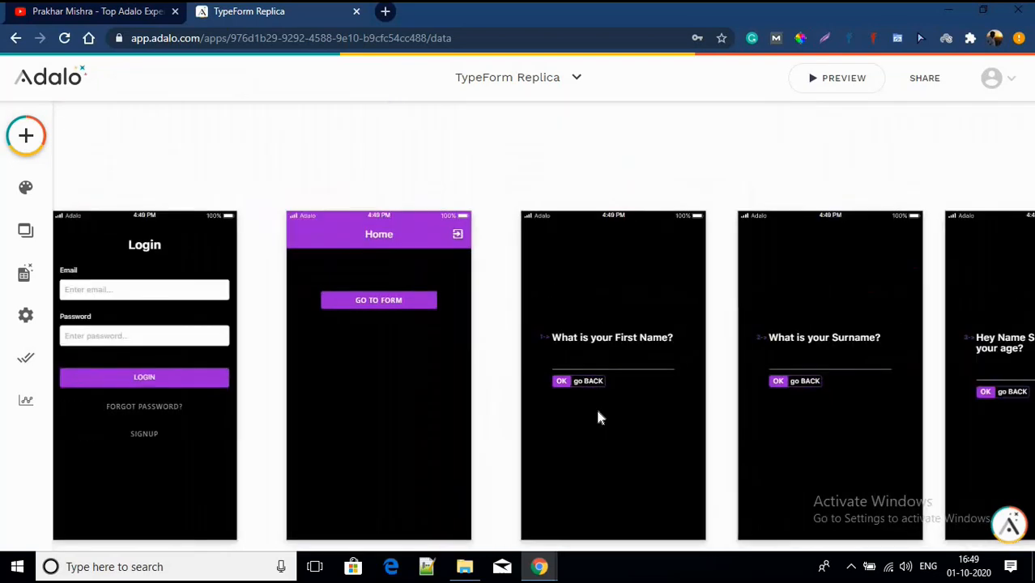
pyautogui.hscroll(1, 667, 208)
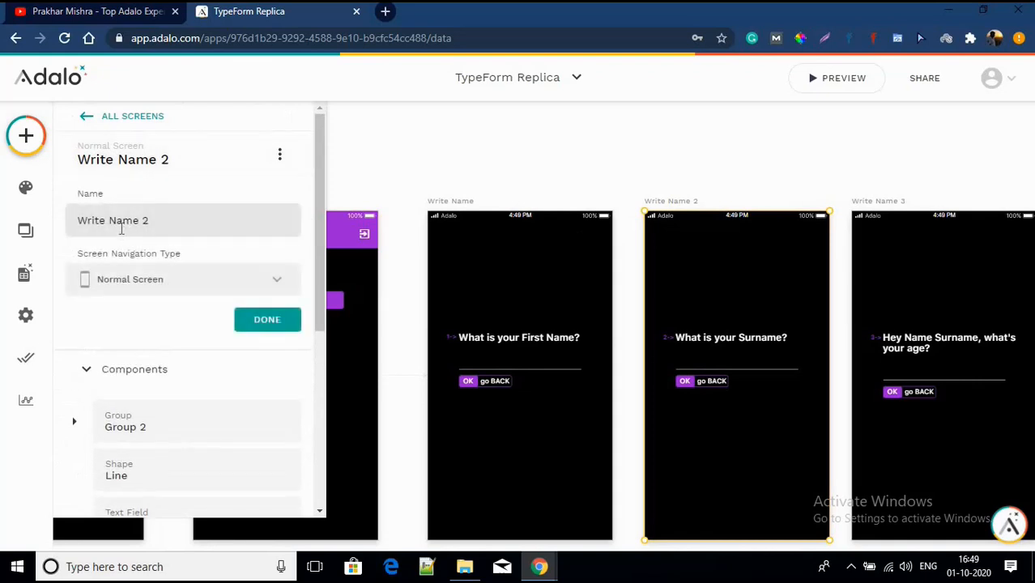
pyautogui.moveTo(112, 223); pyautogui.dragTo(211, 226)
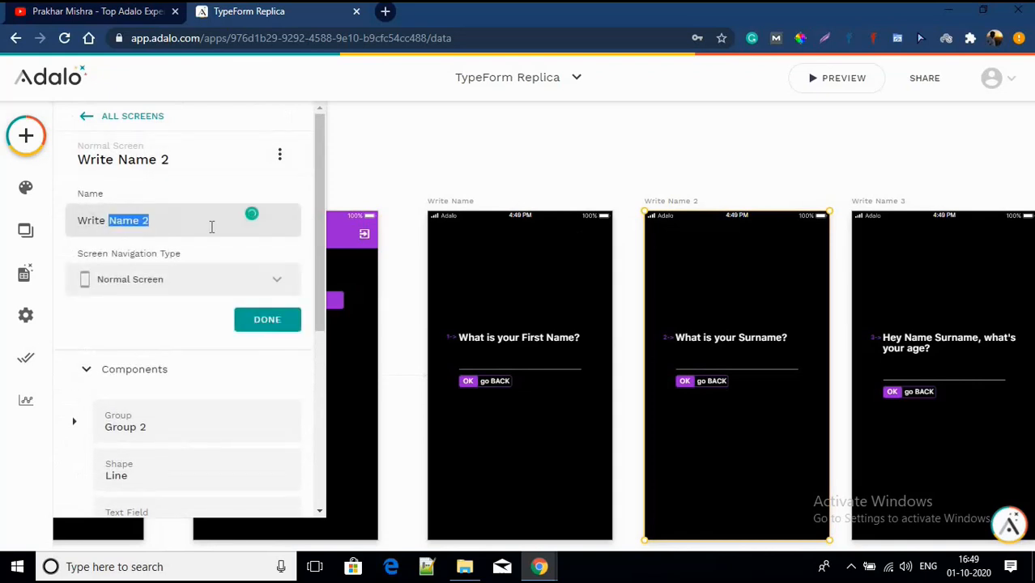
pyautogui.write('Surname')
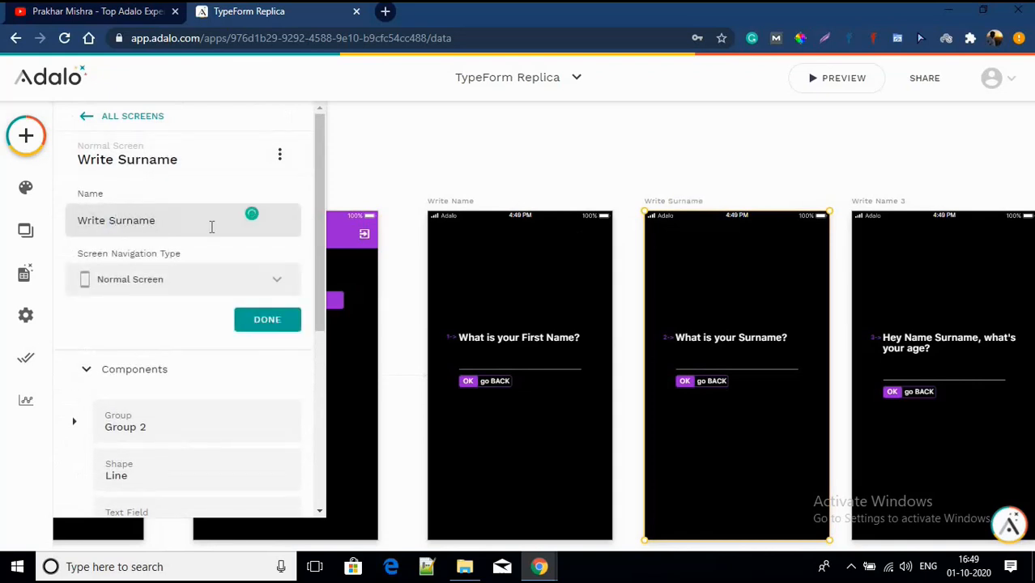
pyautogui.click(282, 324)
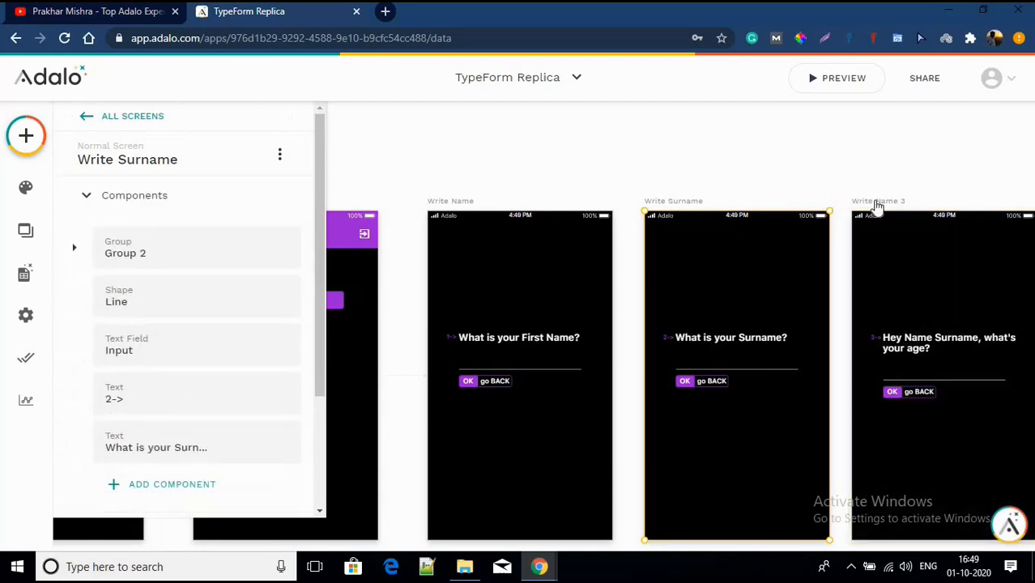
# Step: Rename the Write Name 3 screen to 'Write Age'
pyautogui.click(876, 206)
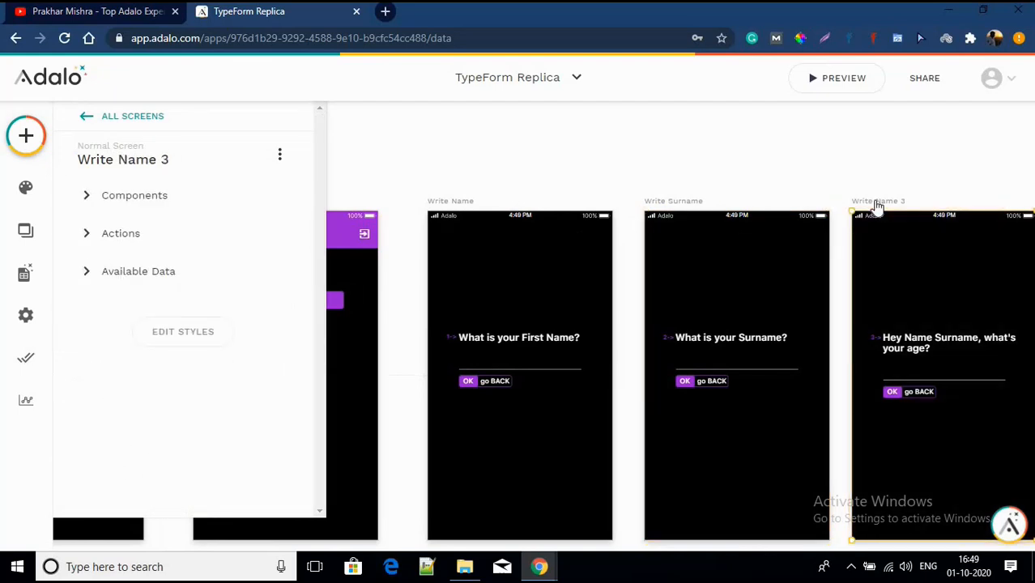
pyautogui.click(140, 169)
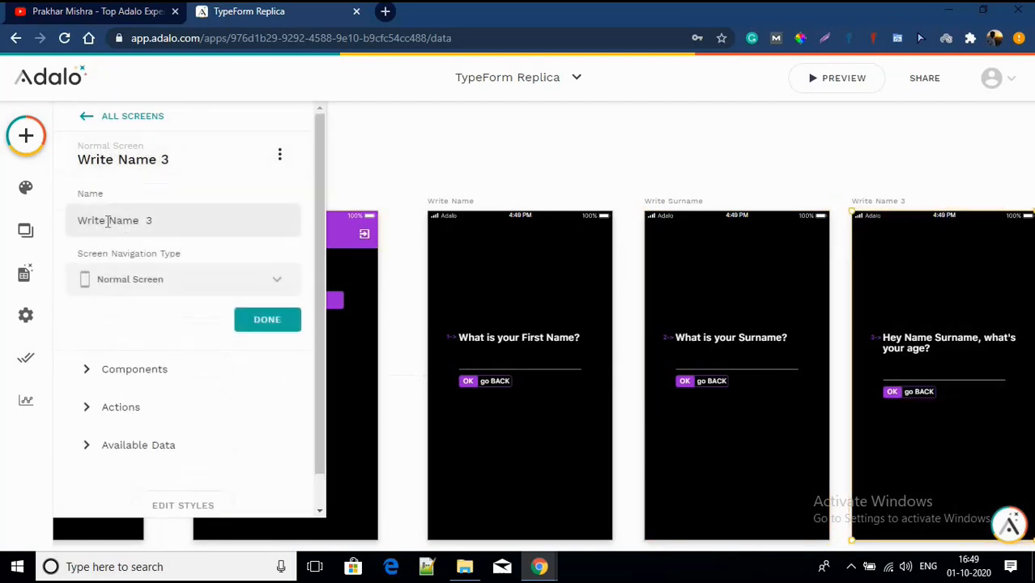
pyautogui.moveTo(108, 221); pyautogui.dragTo(222, 222)
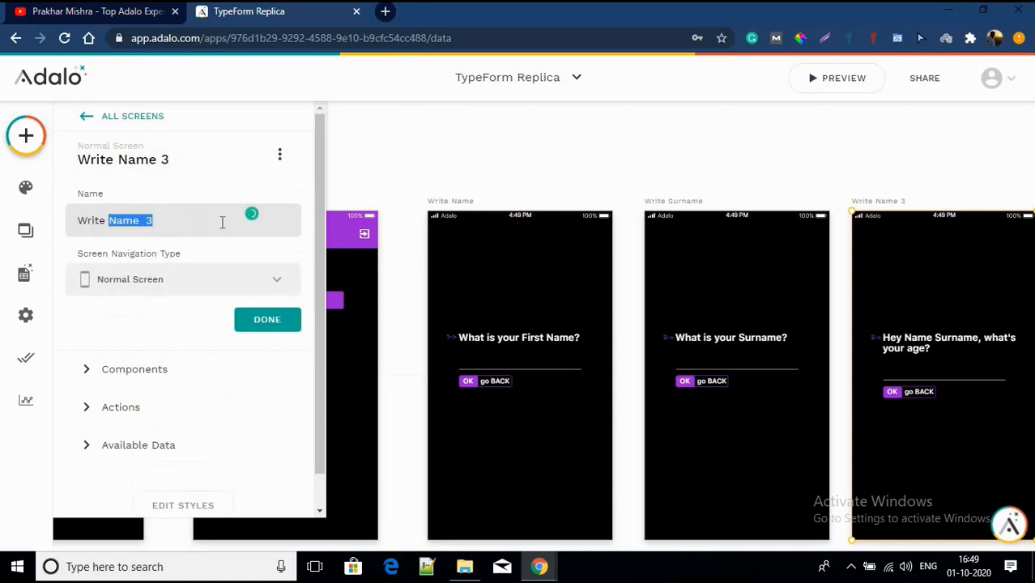
pyautogui.write('Age')
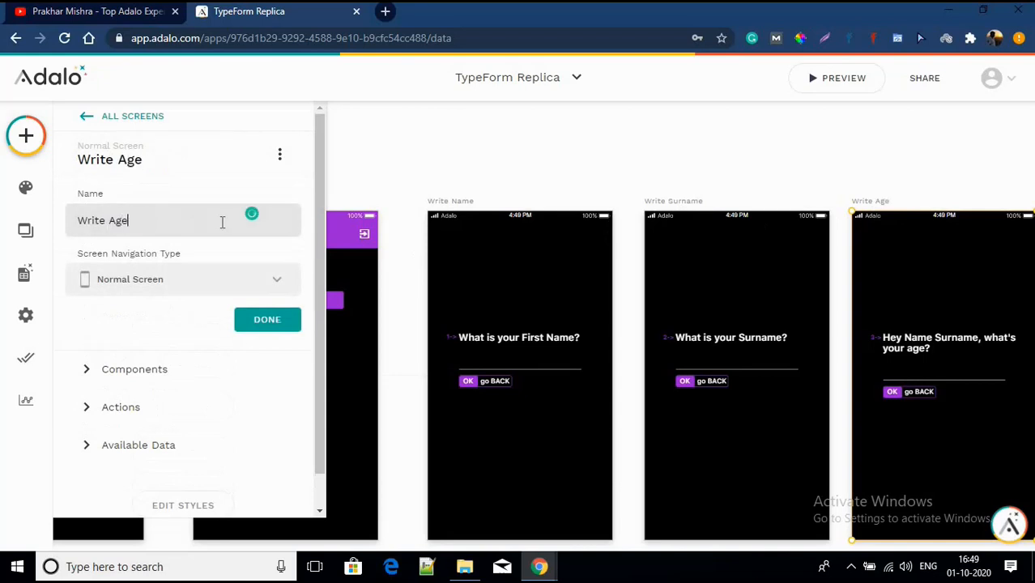
pyautogui.click(248, 317)
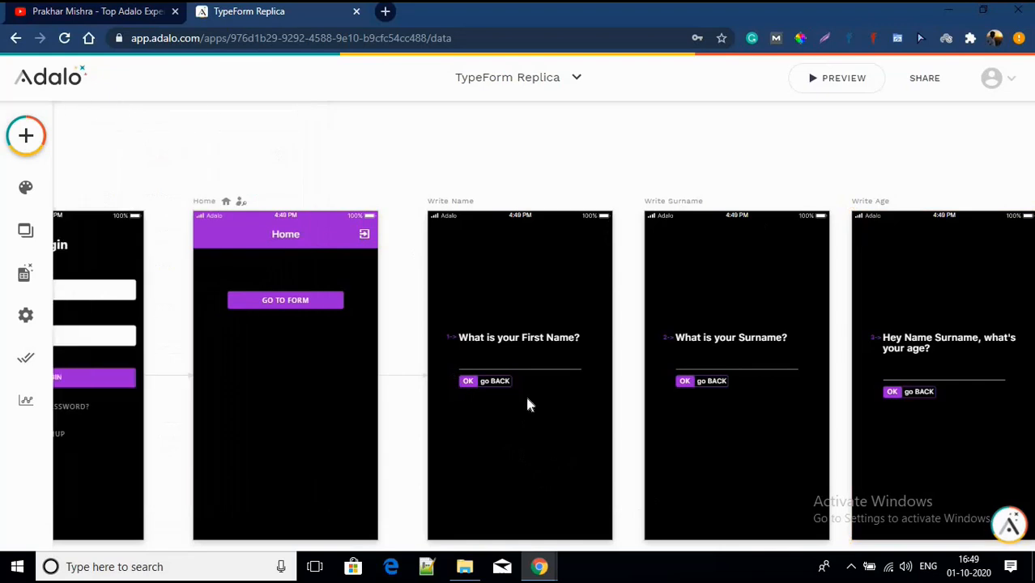
# Step: Add a second OK action on the First Name screen linking to Write Surname
pyautogui.scroll(5, 525, 393)
pyautogui.scroll(-2, 526, 404)
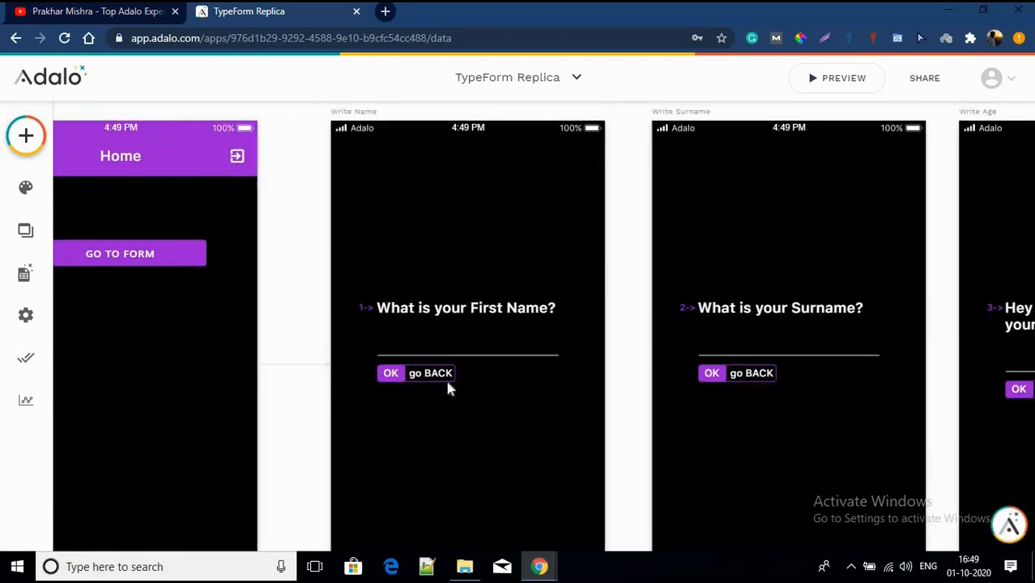
pyautogui.scroll(3, 448, 386)
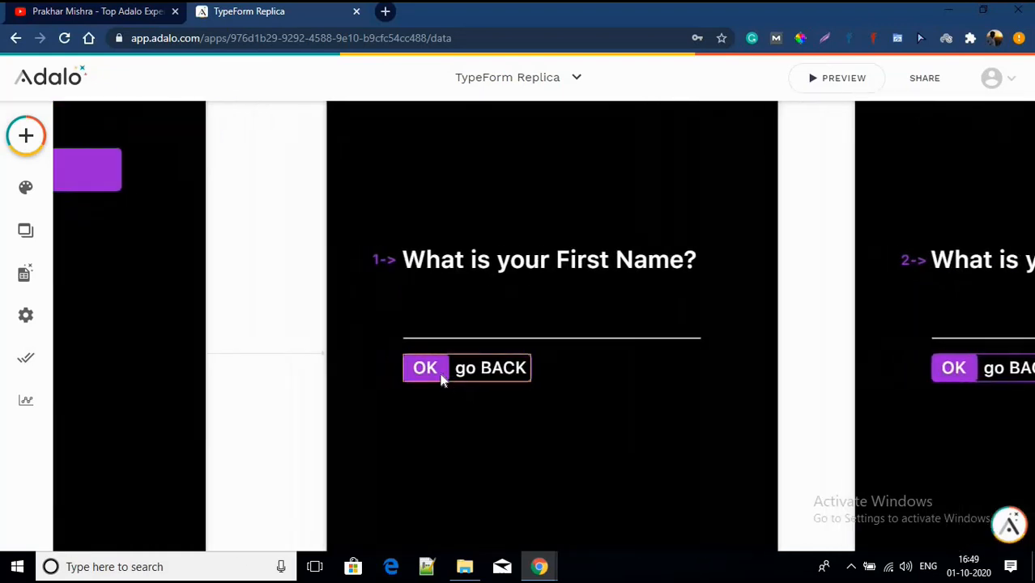
pyautogui.click(415, 373)
pyautogui.click(123, 372)
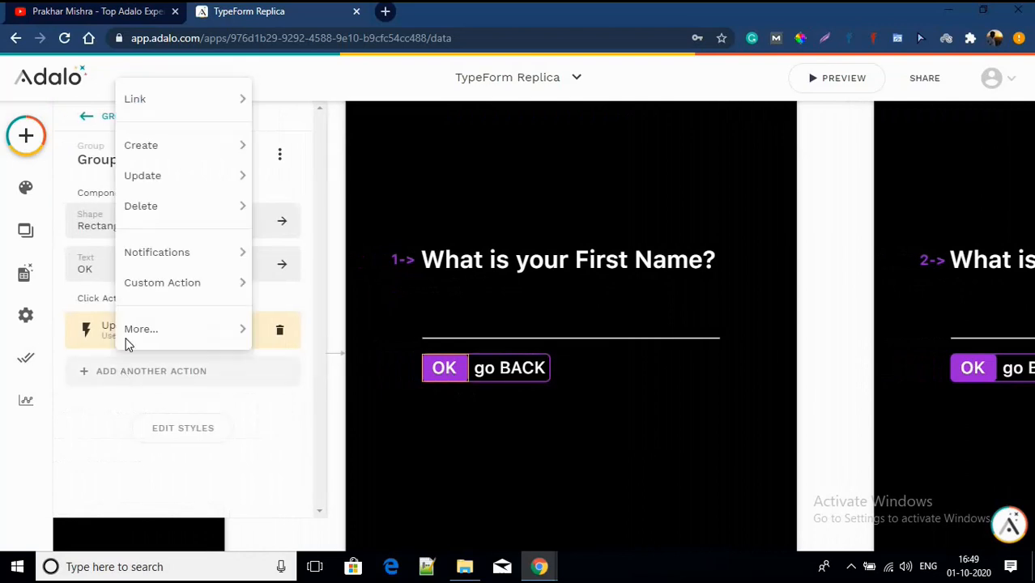
pyautogui.moveTo(146, 103)
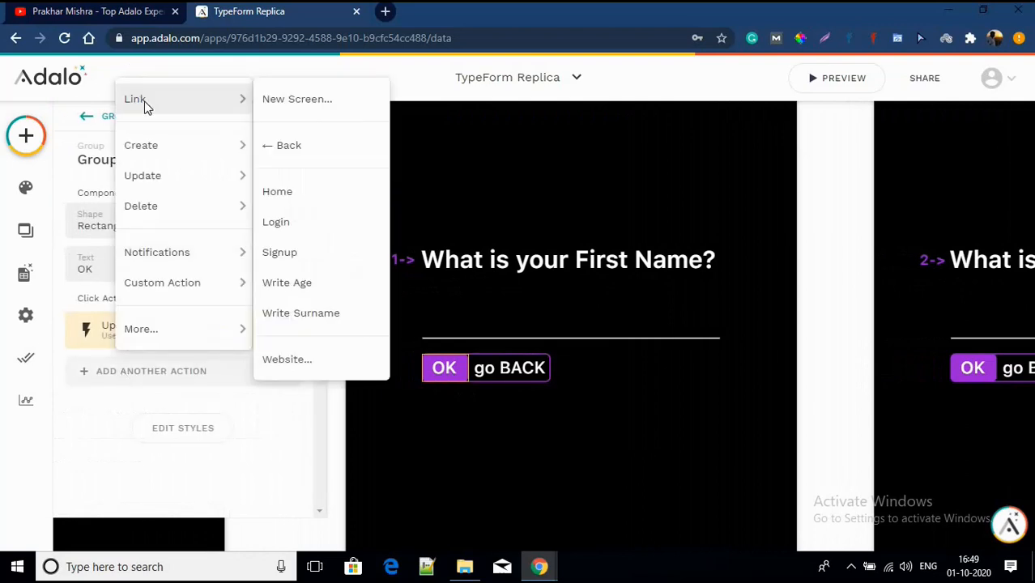
pyautogui.click(294, 315)
# Step: Set the Write Surname link's transition to Slide Up and check the go BACK text
pyautogui.scroll(-3, 235, 389)
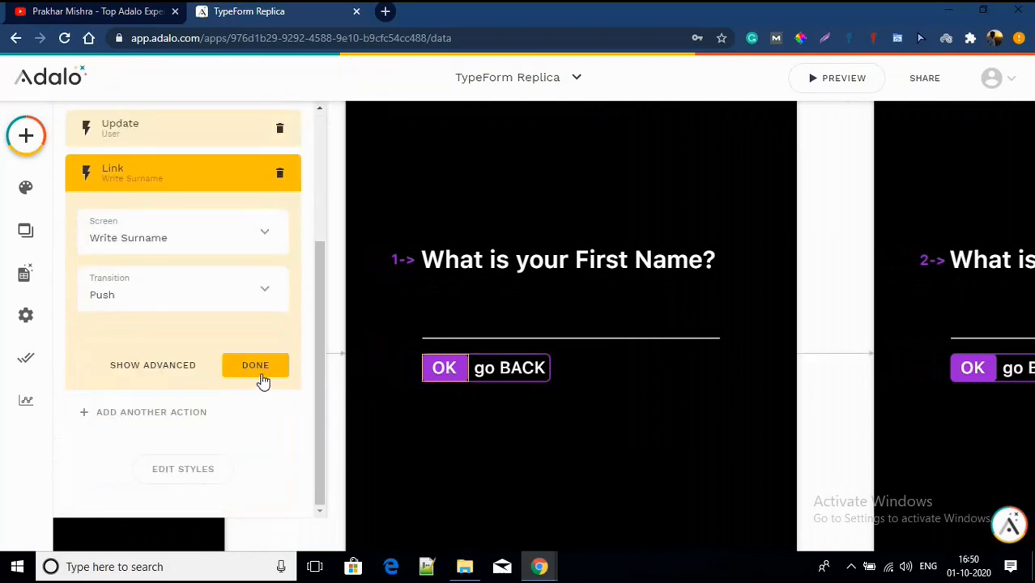
pyautogui.click(260, 380)
pyautogui.click(221, 371)
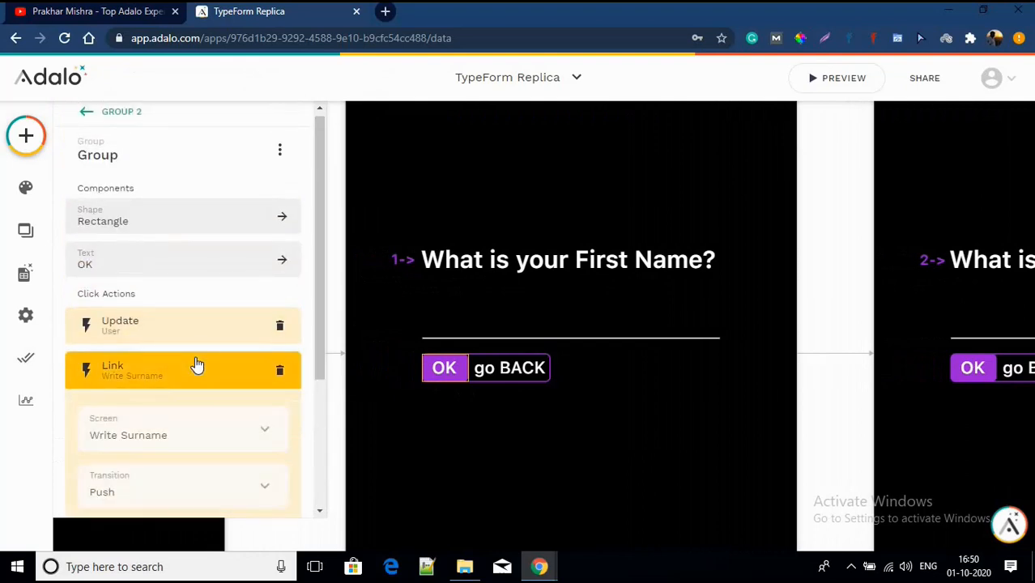
pyautogui.scroll(-2, 182, 318)
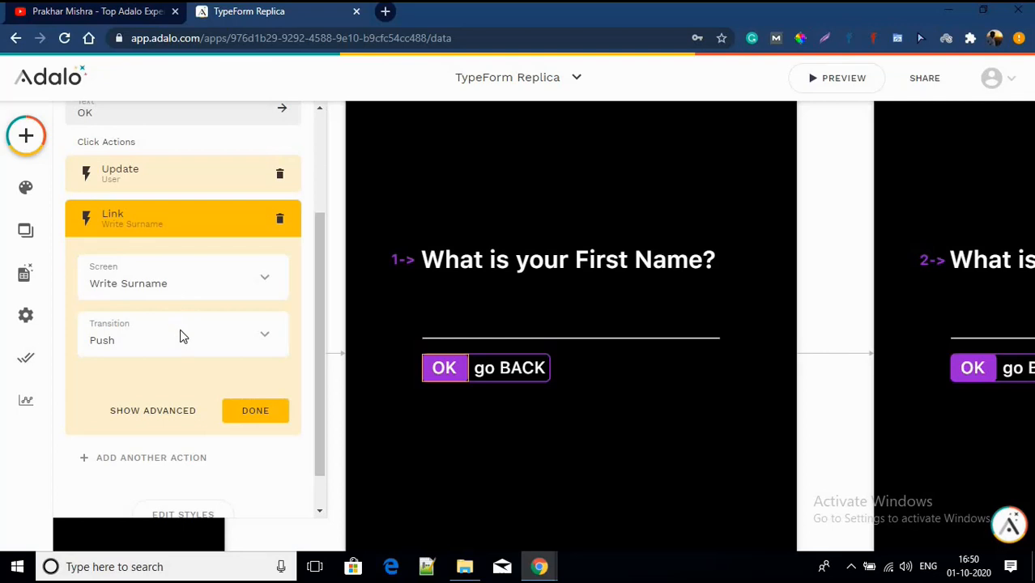
pyautogui.click(181, 339)
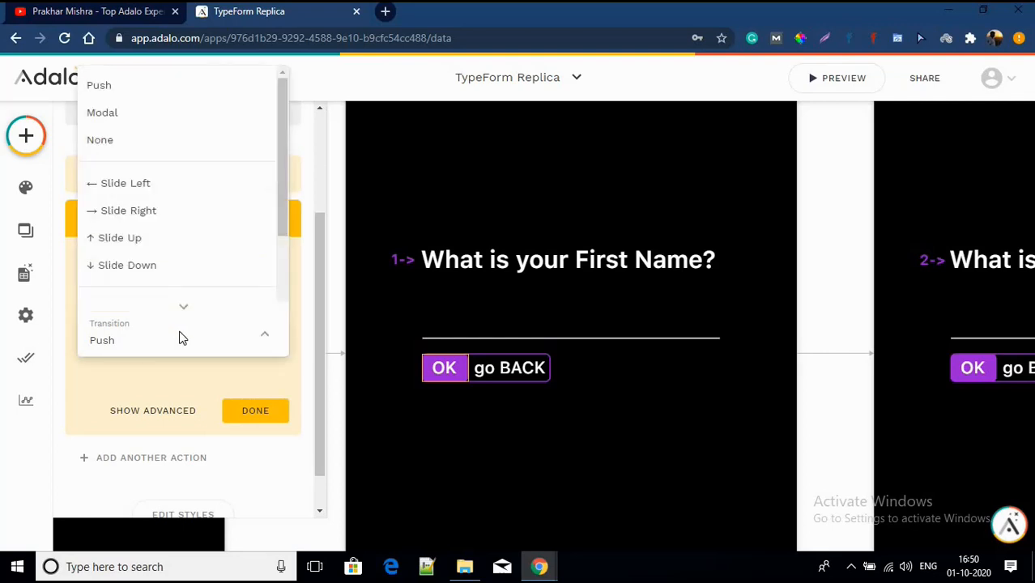
pyautogui.click(156, 239)
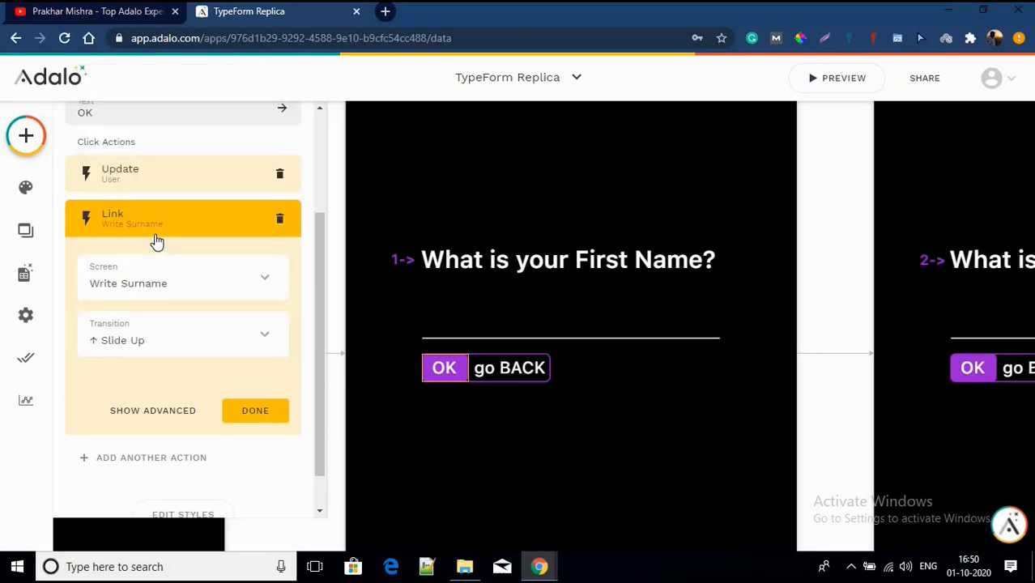
pyautogui.click(249, 419)
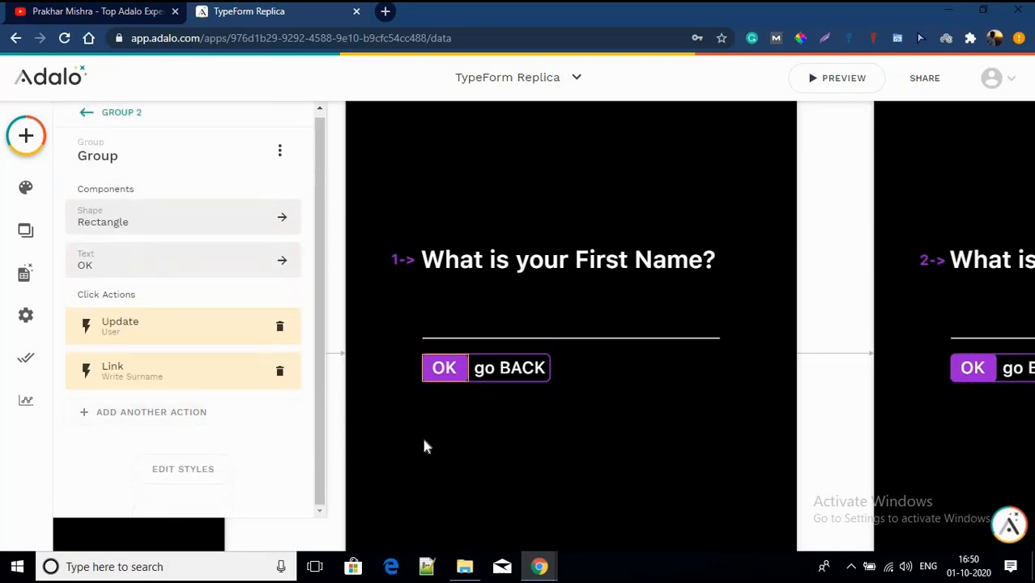
pyautogui.click(504, 378)
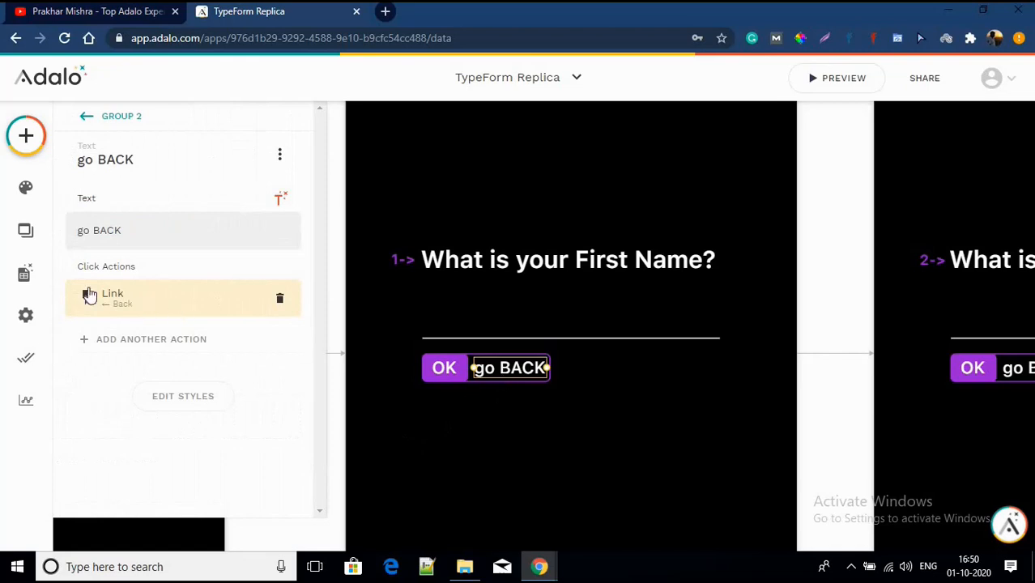
pyautogui.click(415, 383)
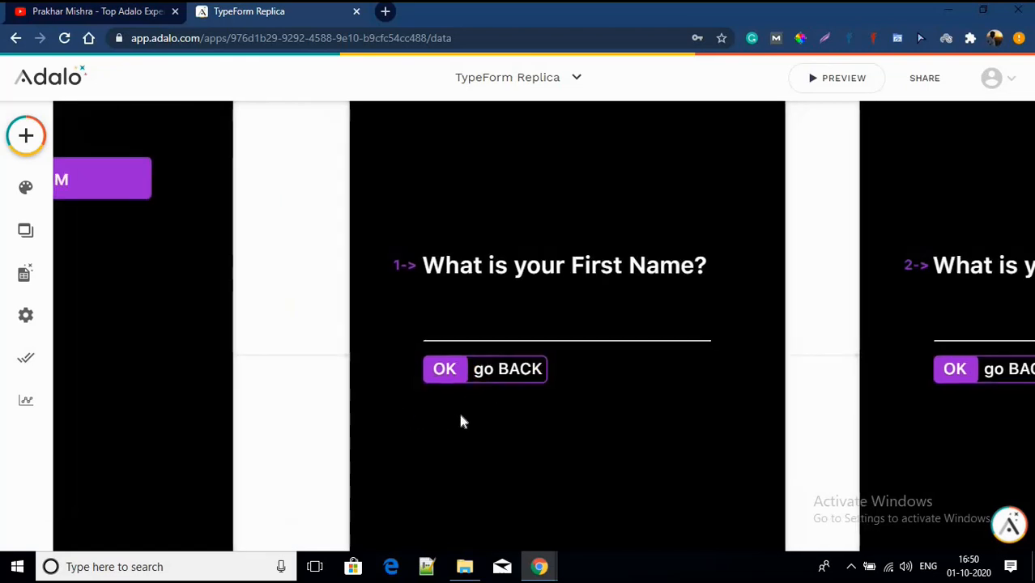
pyautogui.click(473, 388)
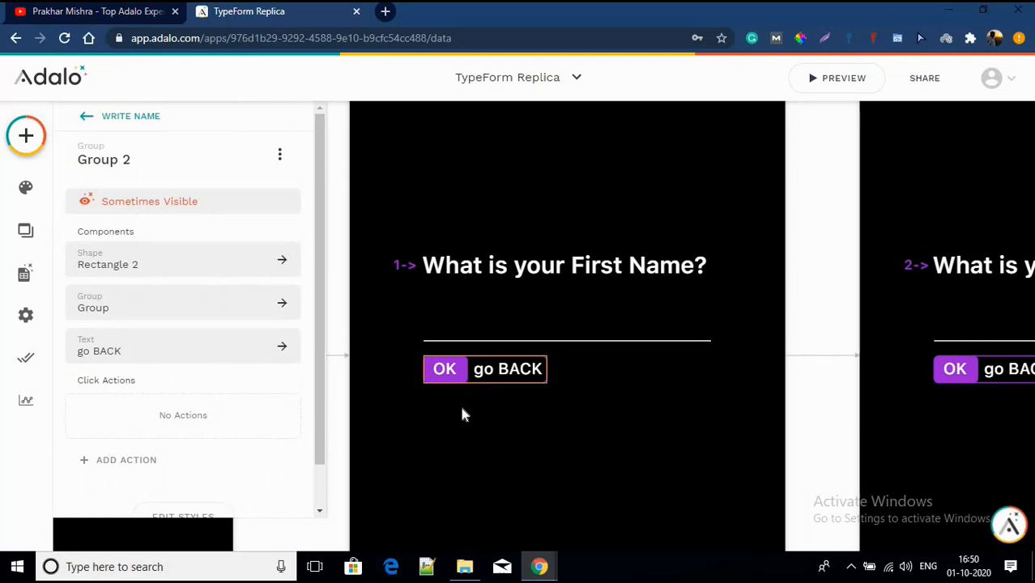
pyautogui.click(463, 408)
pyautogui.scroll(-3, 462, 408)
pyautogui.hscroll(1, 462, 408)
pyautogui.hscroll(3, 463, 414)
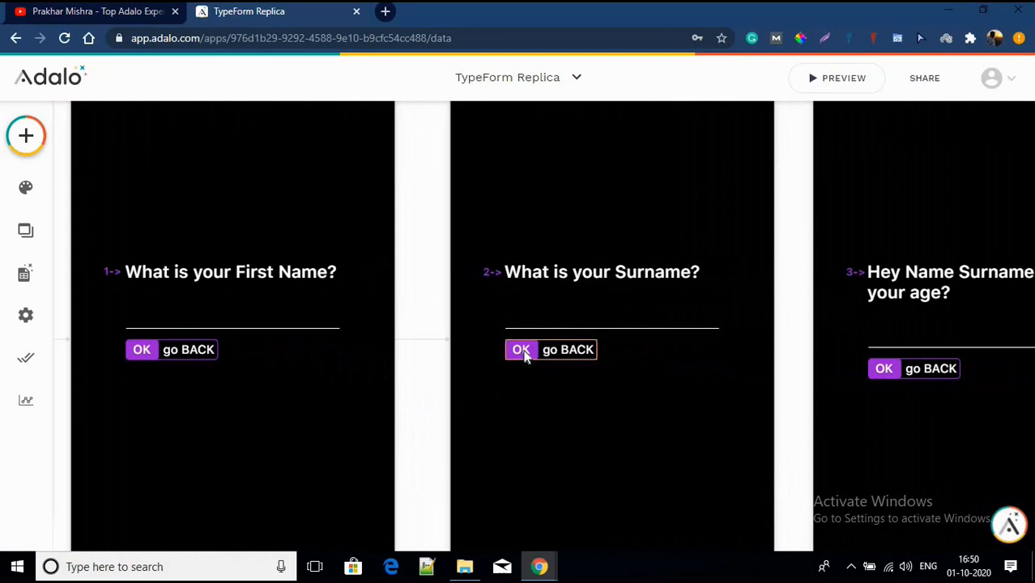
pyautogui.scroll(3, 522, 356)
# Step: Send Rectangle 2 in the Write Surname OK group one layer backward via Arrange
pyautogui.click(522, 357)
pyautogui.click(524, 356)
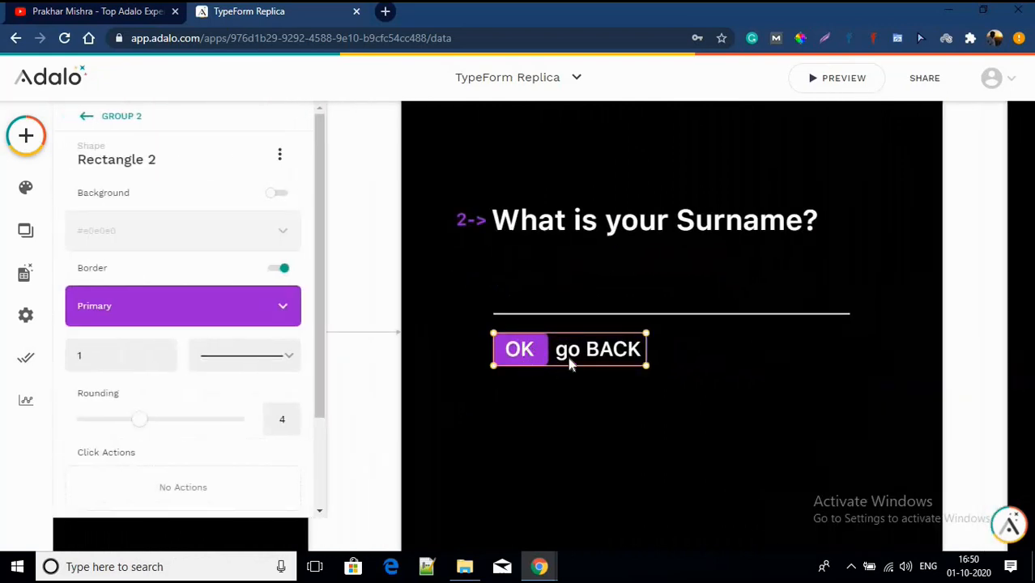
pyautogui.click(277, 155)
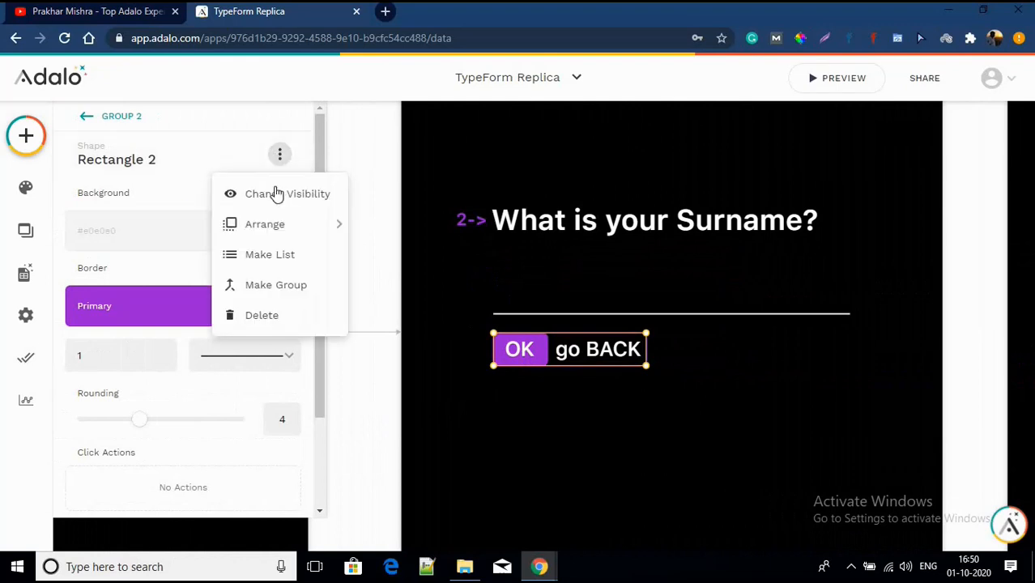
pyautogui.click(277, 224)
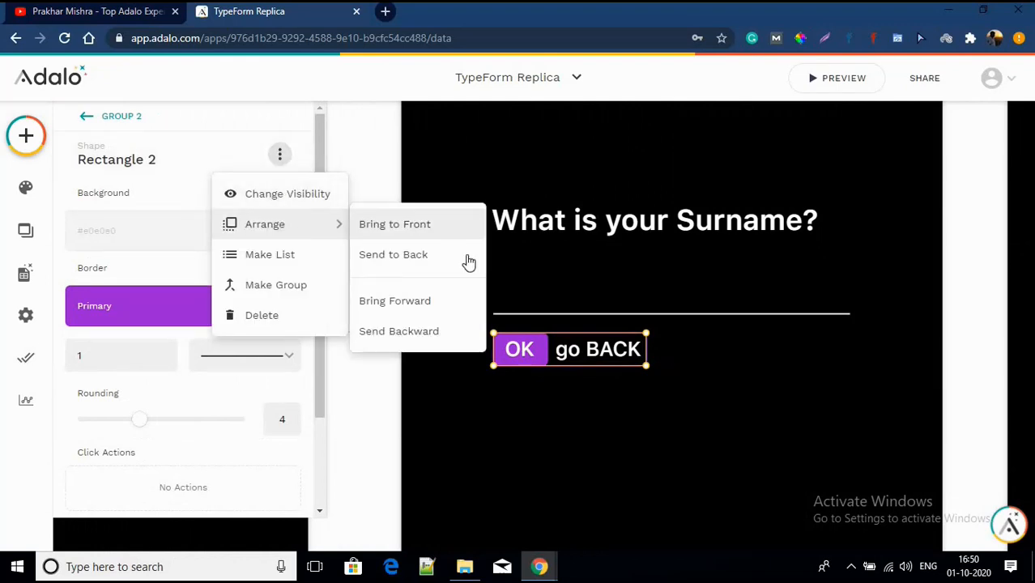
pyautogui.click(430, 334)
pyautogui.click(601, 450)
# Step: Add an Update Logged In User action to OK setting Surname to the screen's Input
pyautogui.click(518, 350)
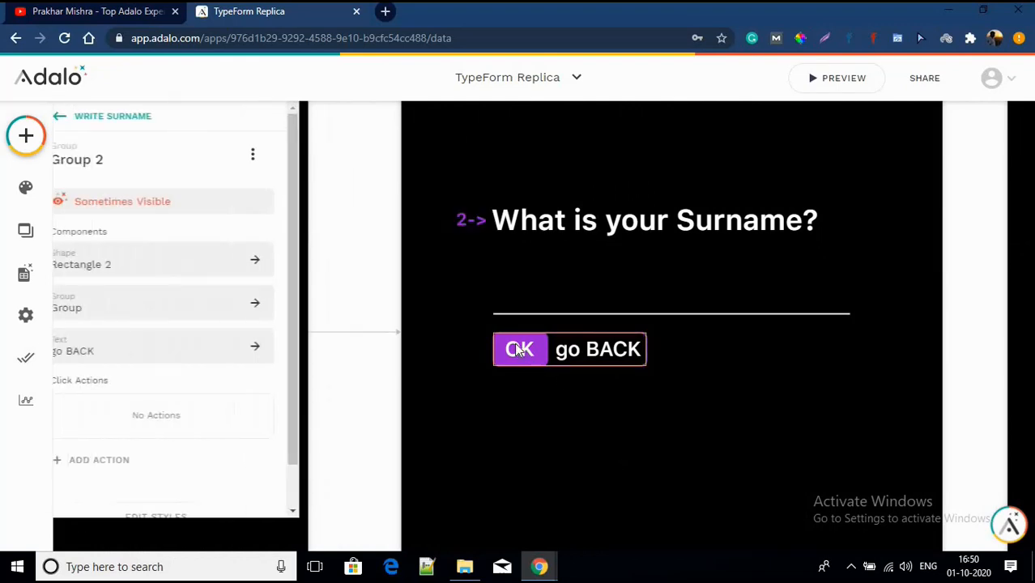
pyautogui.click(92, 300)
pyautogui.click(122, 374)
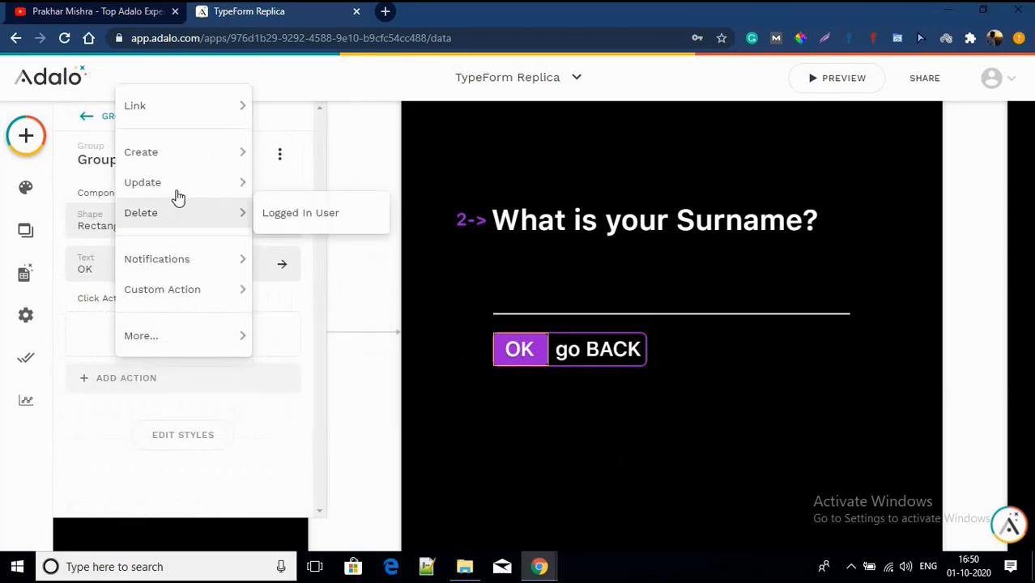
pyautogui.moveTo(273, 189)
pyautogui.click(319, 194)
pyautogui.scroll(-3, 227, 323)
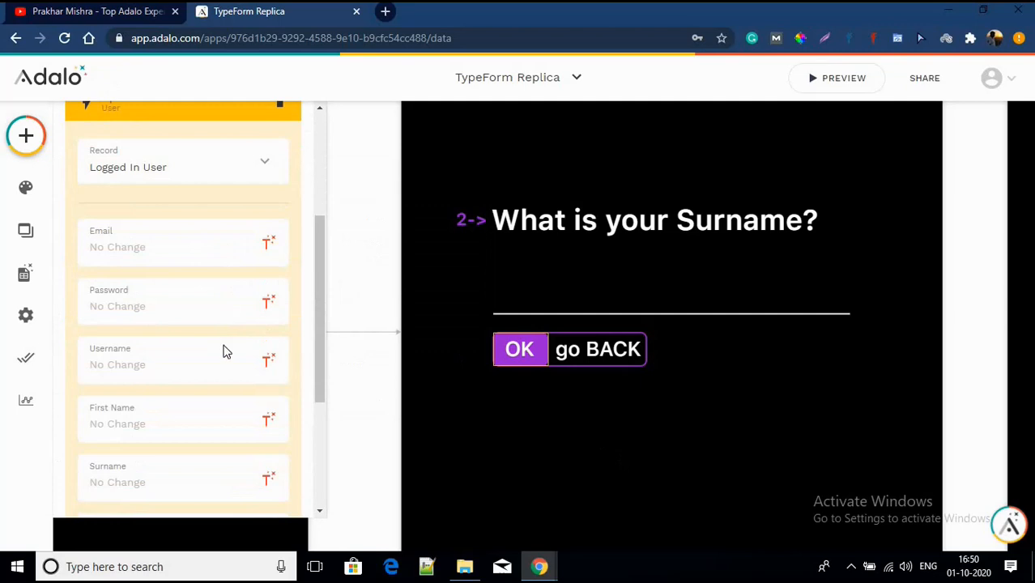
pyautogui.scroll(-1, 224, 351)
pyautogui.click(267, 405)
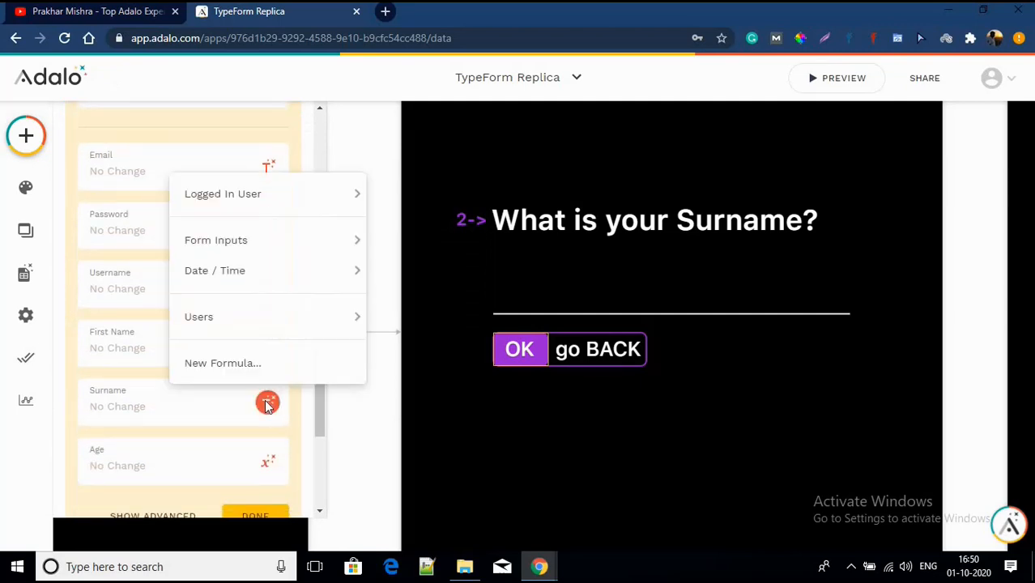
pyautogui.moveTo(254, 245)
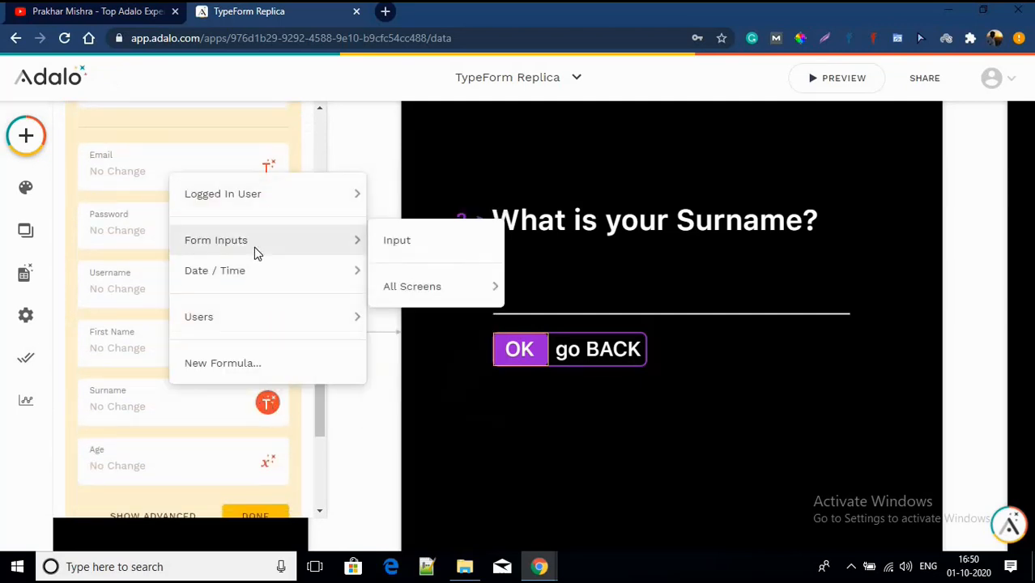
pyautogui.click(423, 247)
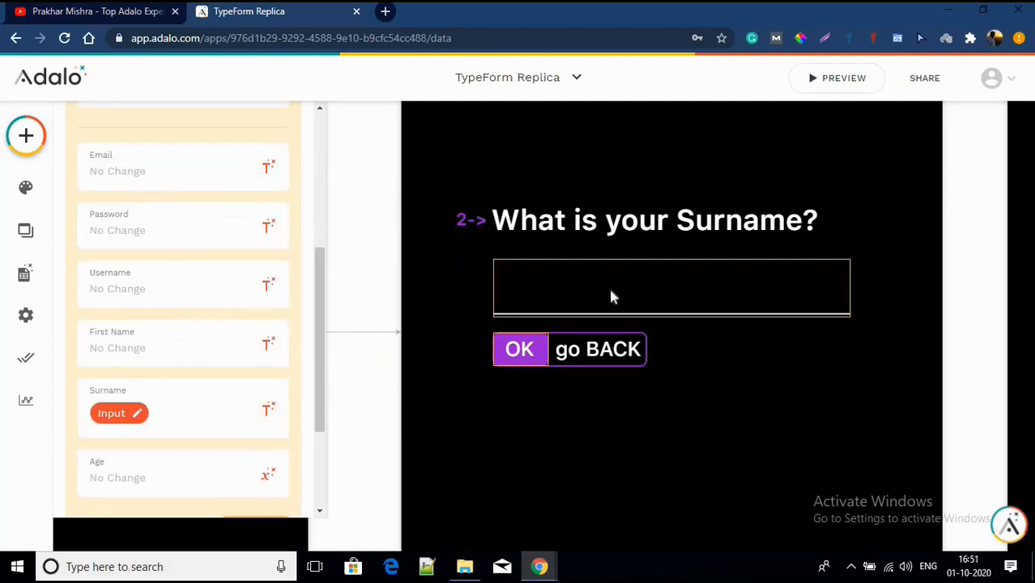
# Step: Reselect the button group and inspect the go BACK text's action
pyautogui.click(552, 407)
pyautogui.click(601, 357)
pyautogui.click(628, 349)
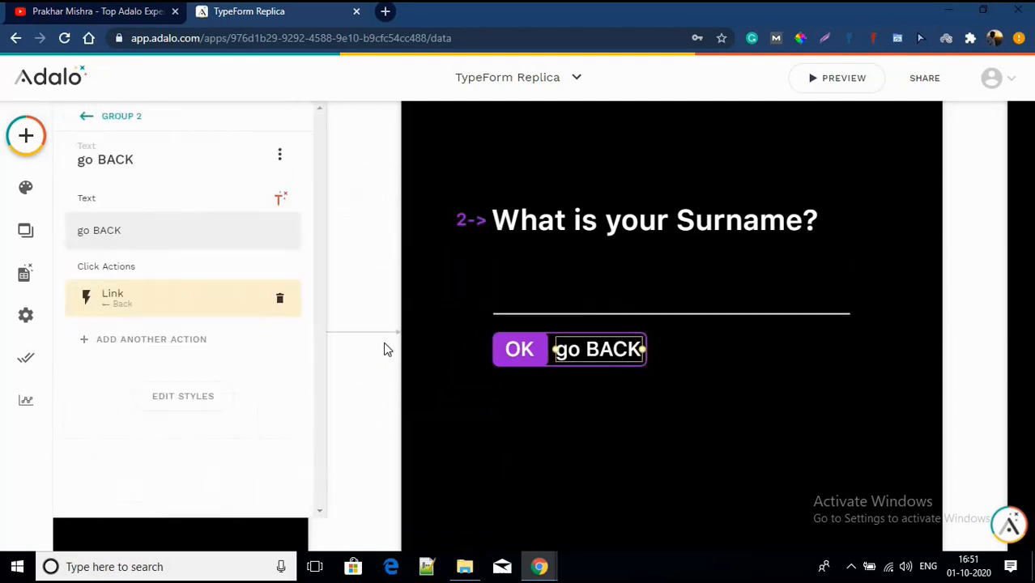
pyautogui.click(547, 352)
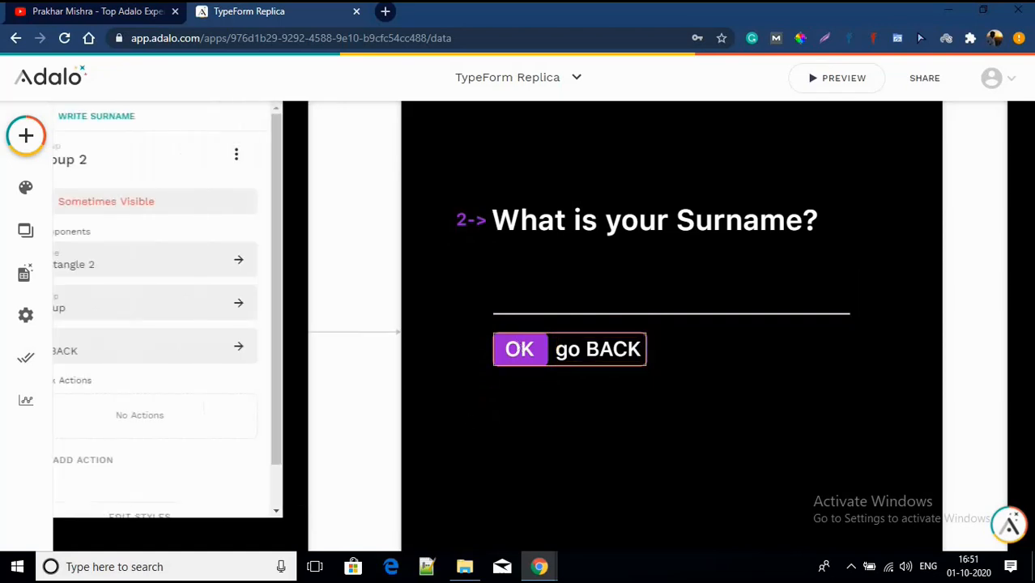
# Step: On the Write Age screen, send the OK group's Rectangle 2 one layer backward and reselect the group
pyautogui.click(497, 397)
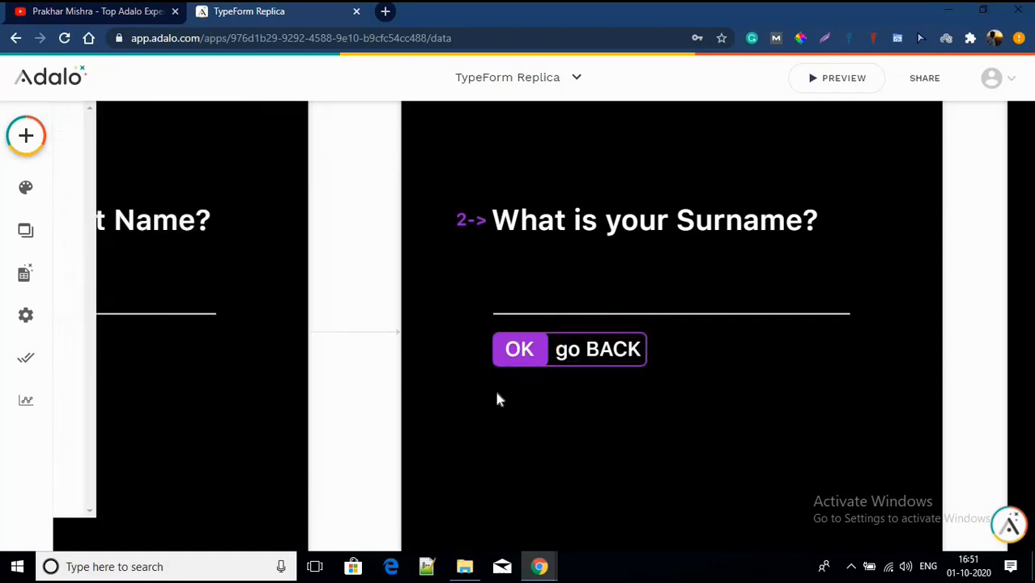
pyautogui.scroll(-1, 496, 397)
pyautogui.hscroll(5, 497, 393)
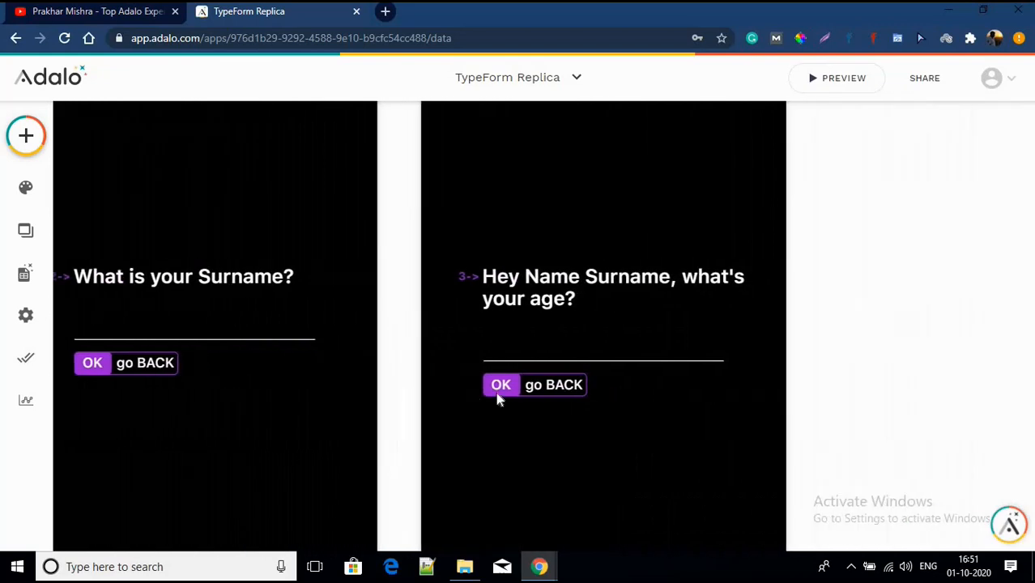
pyautogui.scroll(-3, 498, 394)
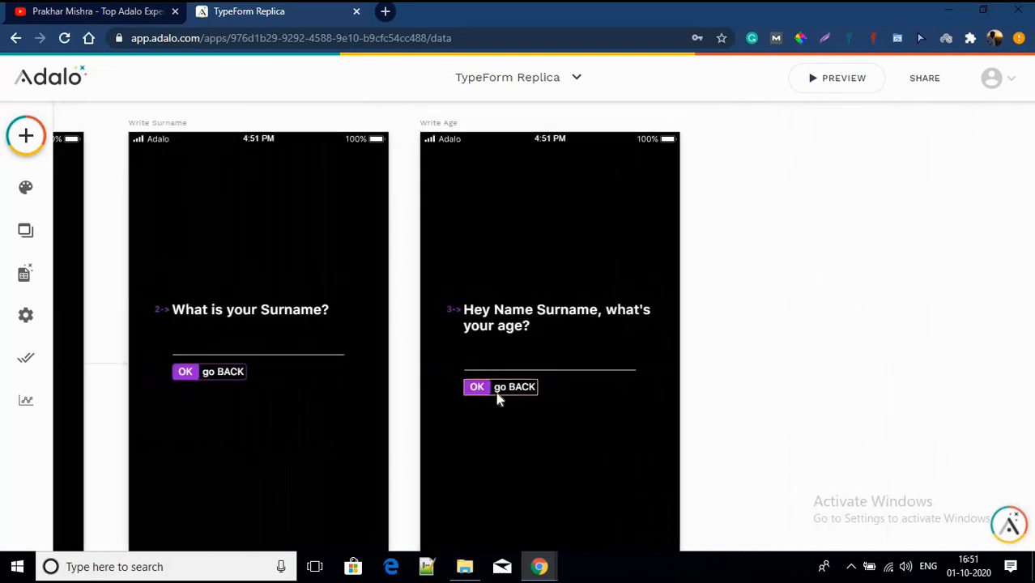
pyautogui.scroll(-2, 491, 340)
pyautogui.scroll(3, 484, 291)
pyautogui.scroll(-2, 482, 295)
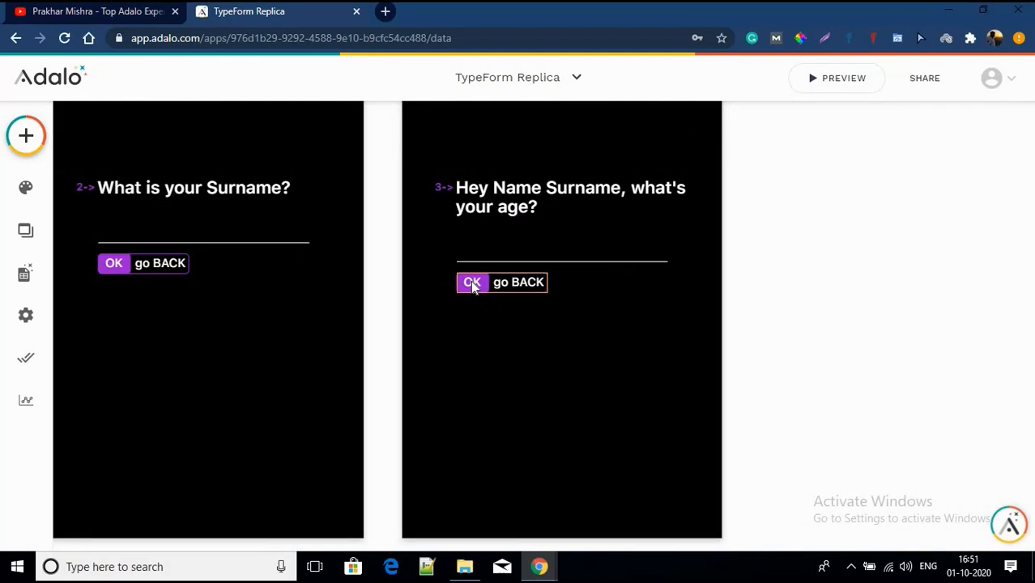
pyautogui.click(473, 285)
pyautogui.click(473, 285)
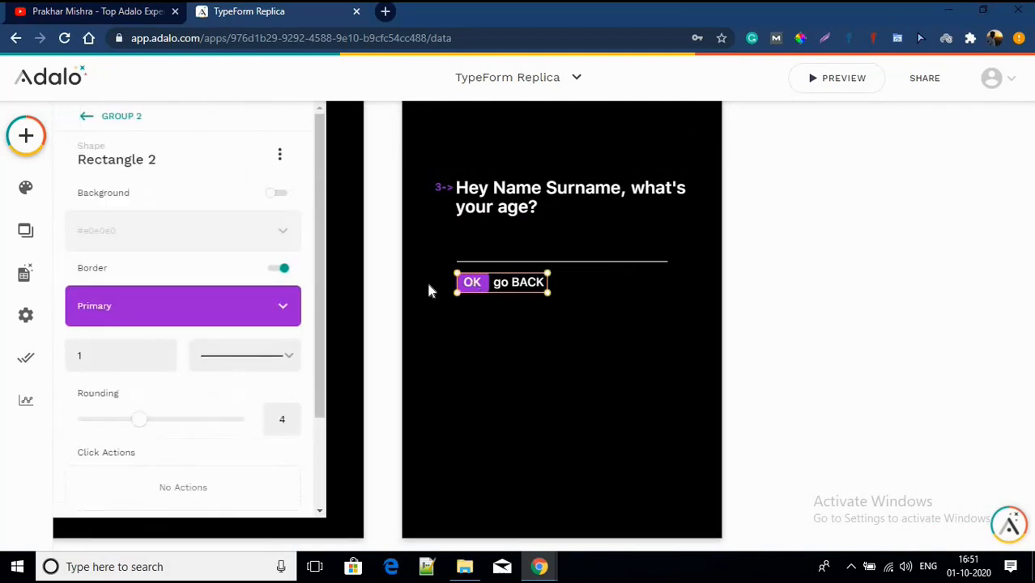
pyautogui.click(279, 154)
pyautogui.moveTo(275, 223)
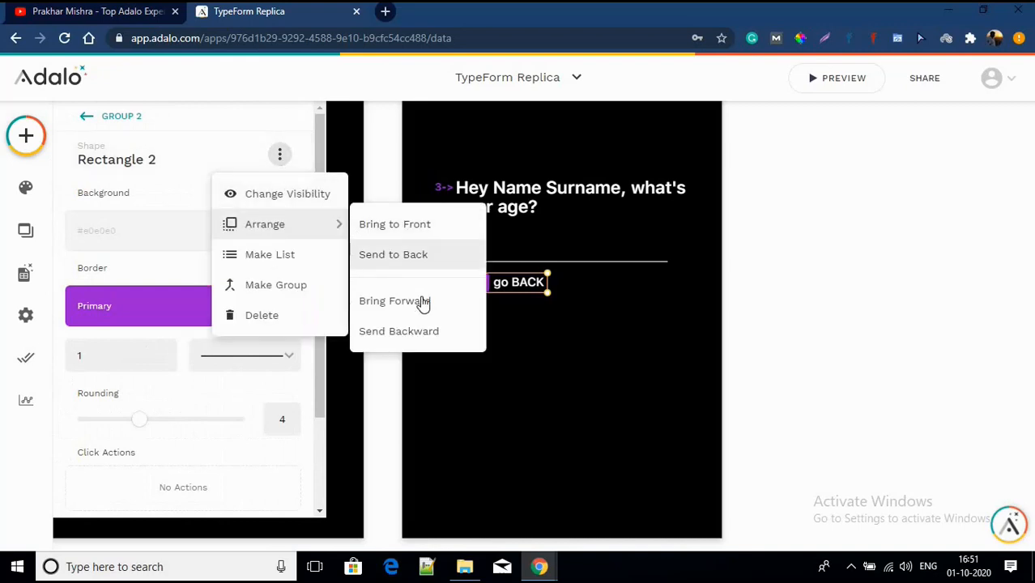
pyautogui.click(418, 331)
pyautogui.click(474, 284)
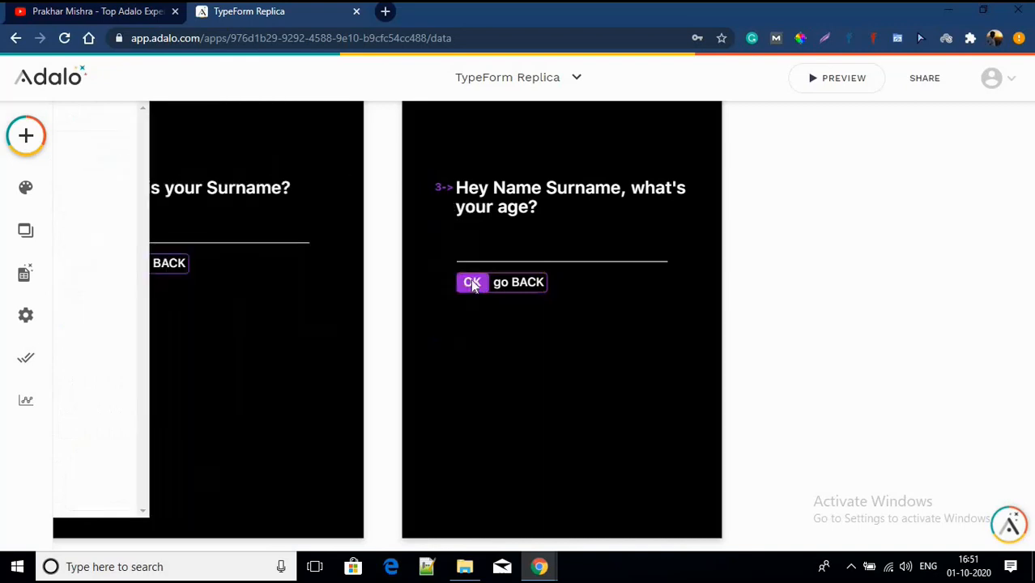
# Step: Add an Update Logged In User action setting Age to the screen's Input
pyautogui.click(156, 372)
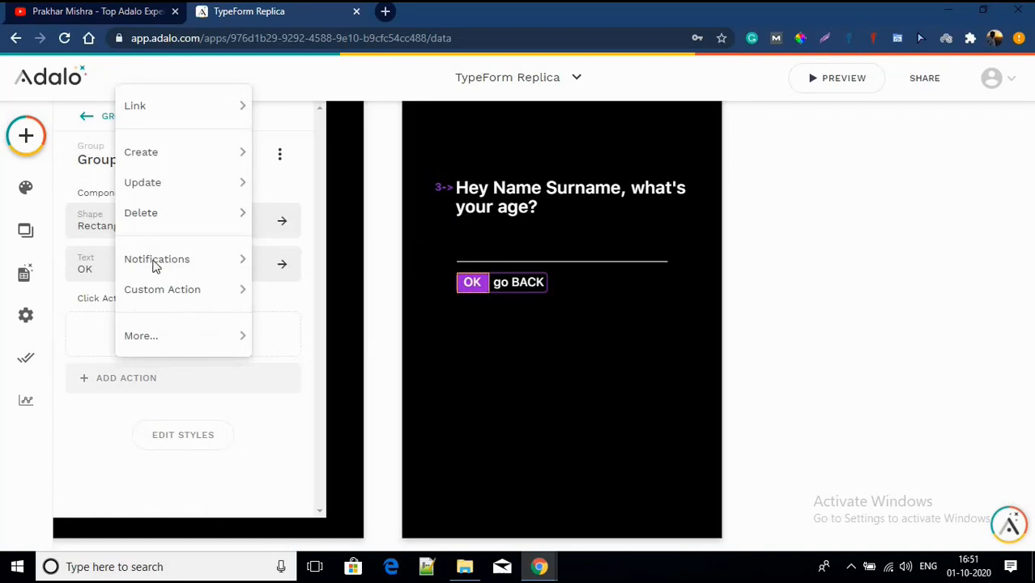
pyautogui.moveTo(182, 182)
pyautogui.click(334, 184)
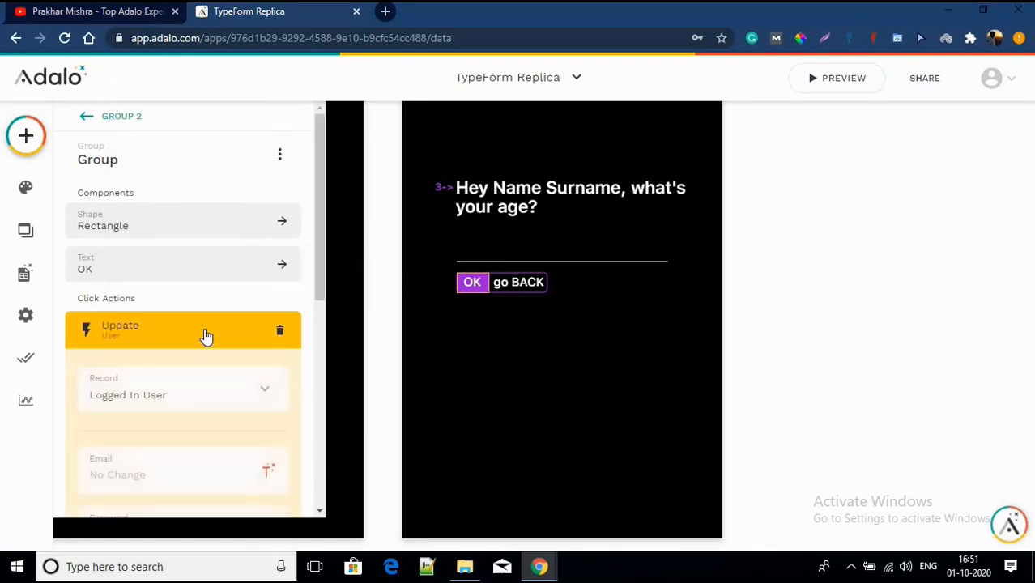
pyautogui.scroll(-5, 206, 336)
pyautogui.click(269, 389)
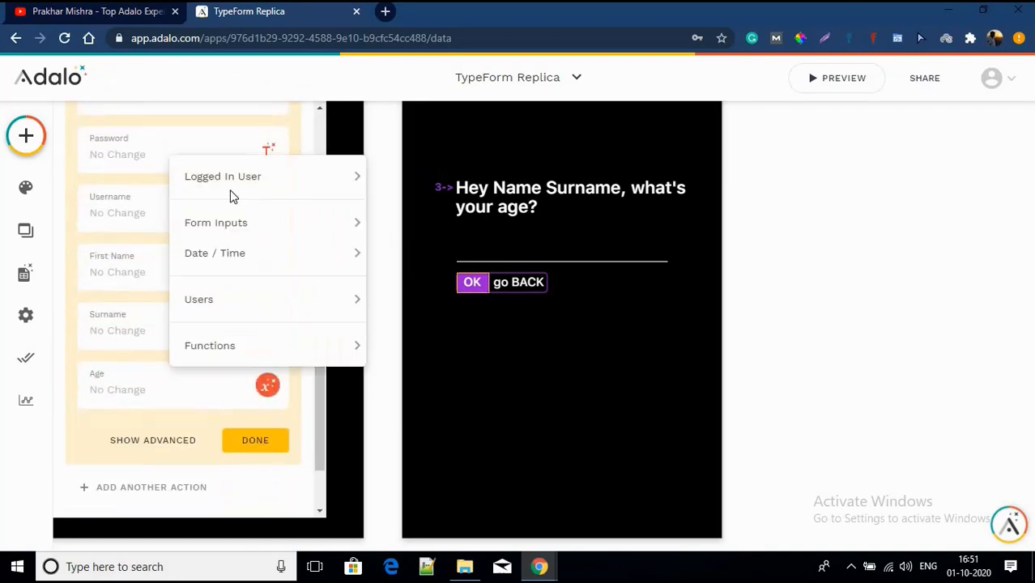
pyautogui.moveTo(234, 232)
pyautogui.click(418, 222)
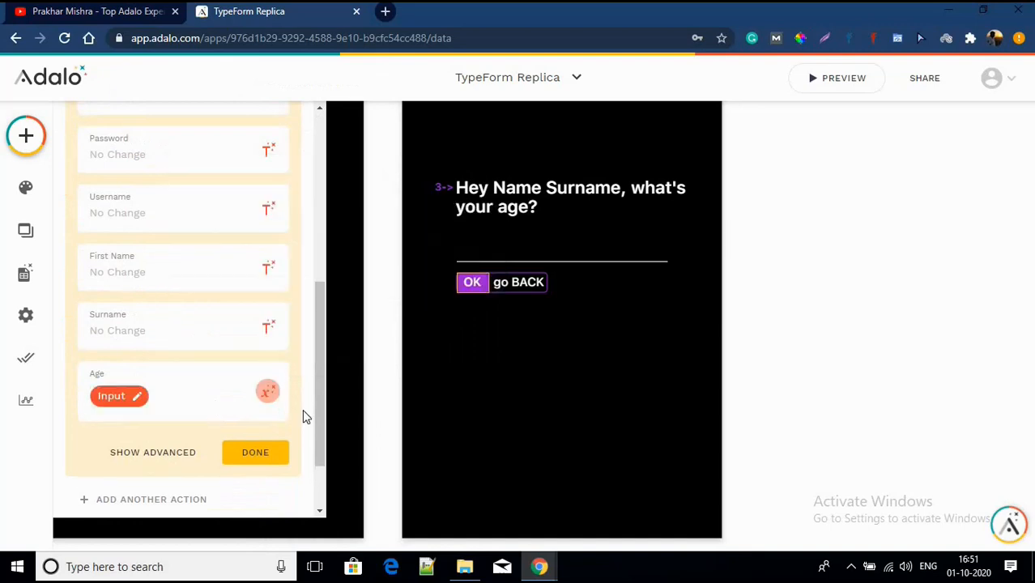
pyautogui.click(255, 453)
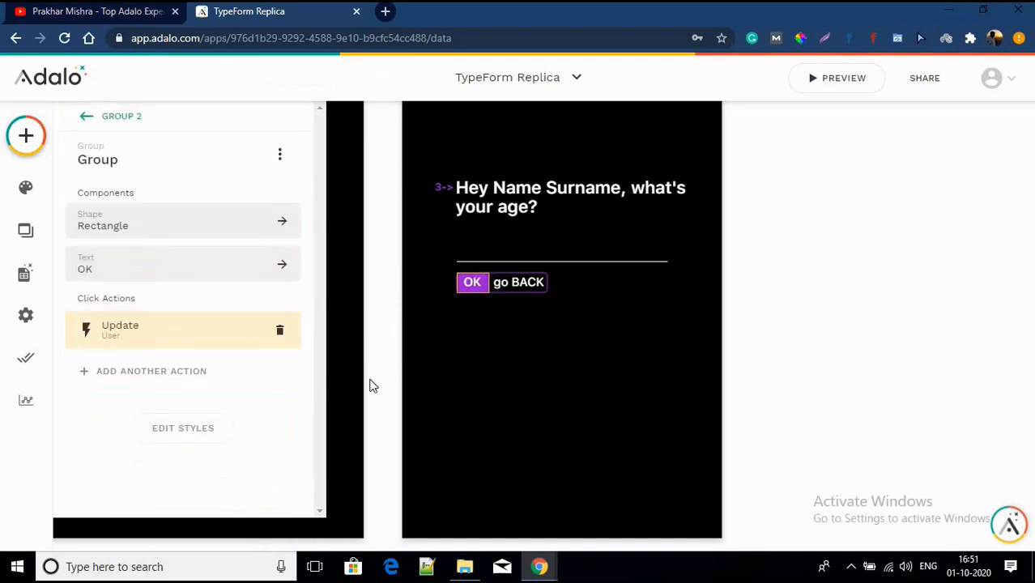
# Step: Add a second action linking to Home with transition None
pyautogui.click(163, 374)
pyautogui.moveTo(154, 104)
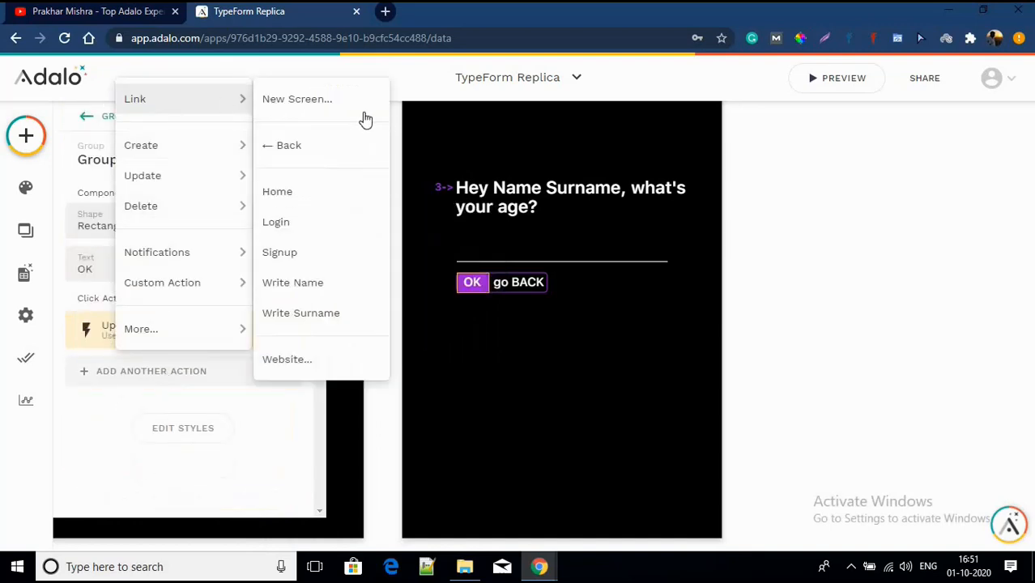
pyautogui.click(333, 195)
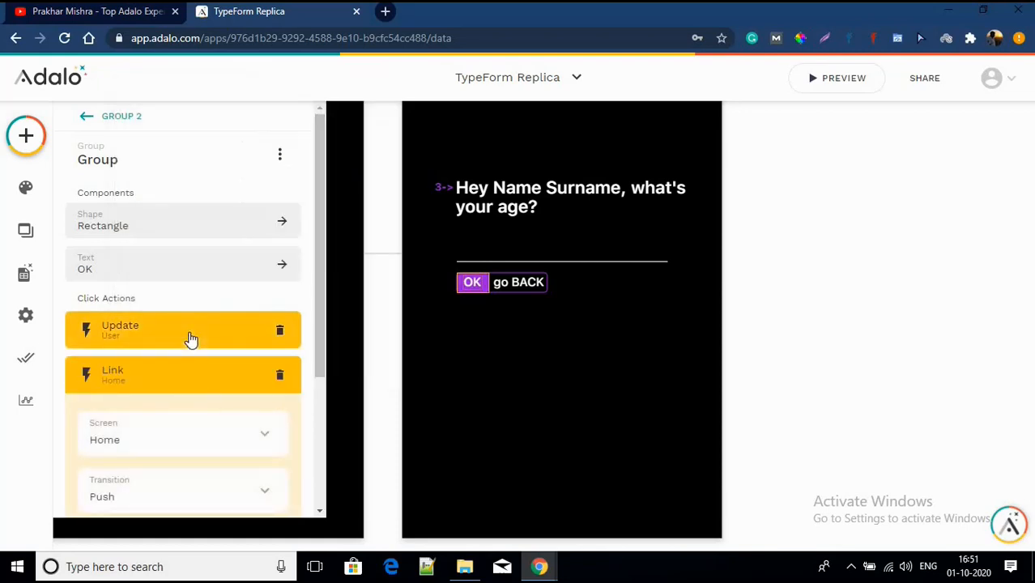
pyautogui.scroll(-3, 192, 340)
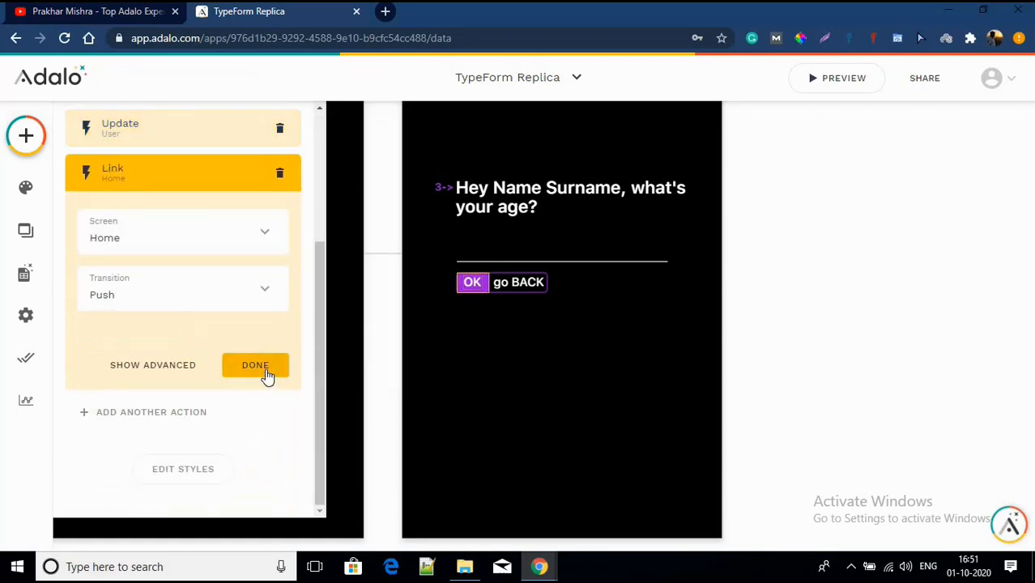
pyautogui.click(180, 285)
pyautogui.click(148, 383)
pyautogui.click(261, 365)
pyautogui.click(486, 356)
# Step: Select the Write Surname OK button and review its existing Update User action
pyautogui.hscroll(-3, 387, 317)
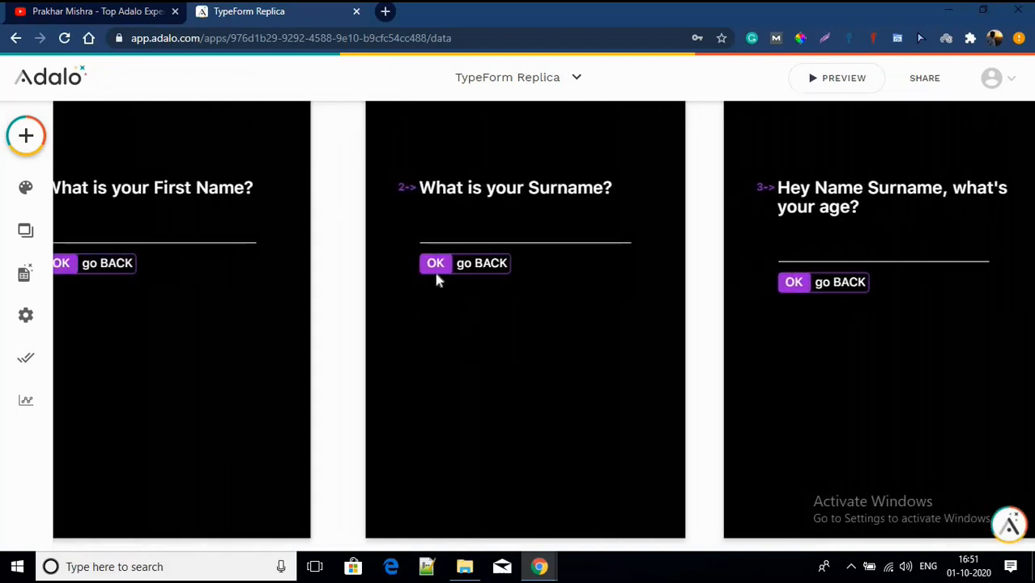
pyautogui.click(436, 269)
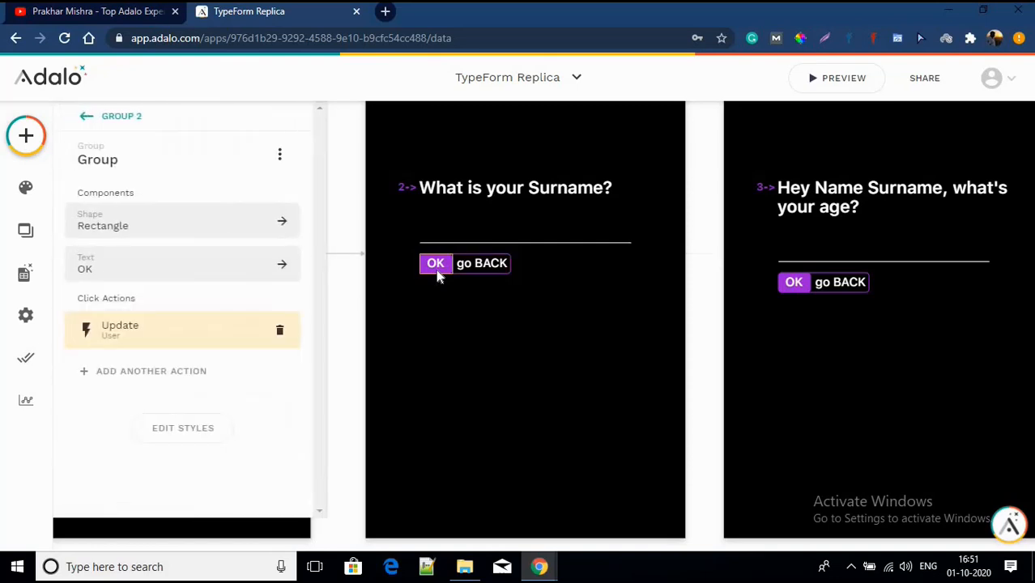
pyautogui.click(113, 329)
pyautogui.scroll(1, 440, 344)
pyautogui.scroll(-4, 440, 345)
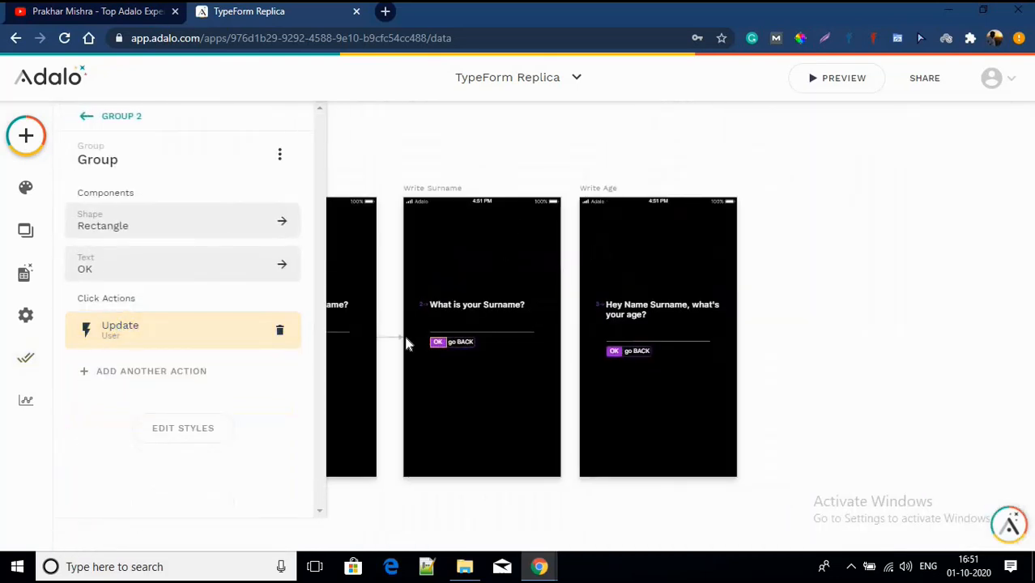
# Step: Add a second action linking to the Write Age screen with a Slide Up transition
pyautogui.click(151, 369)
pyautogui.moveTo(156, 106)
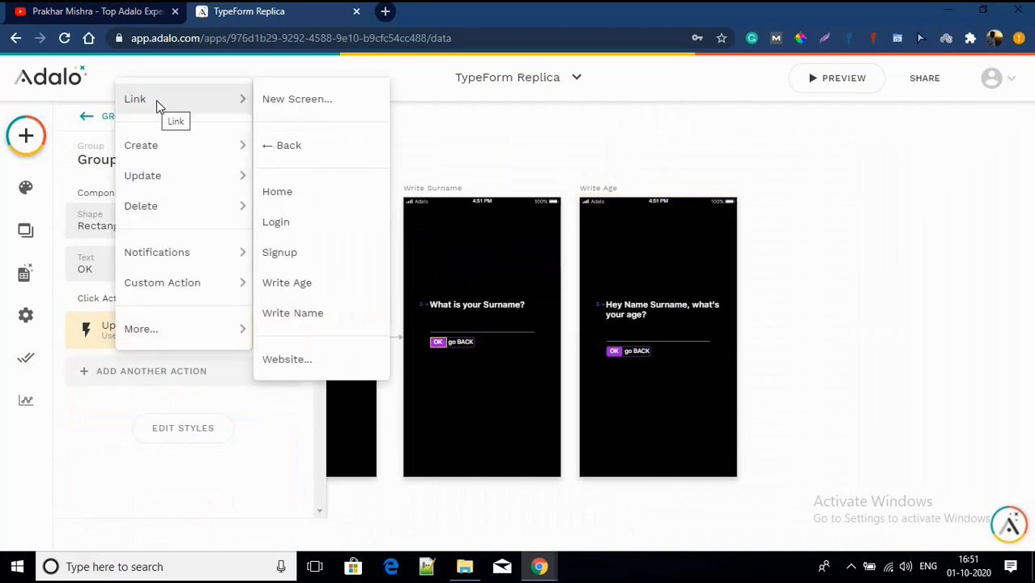
pyautogui.click(301, 291)
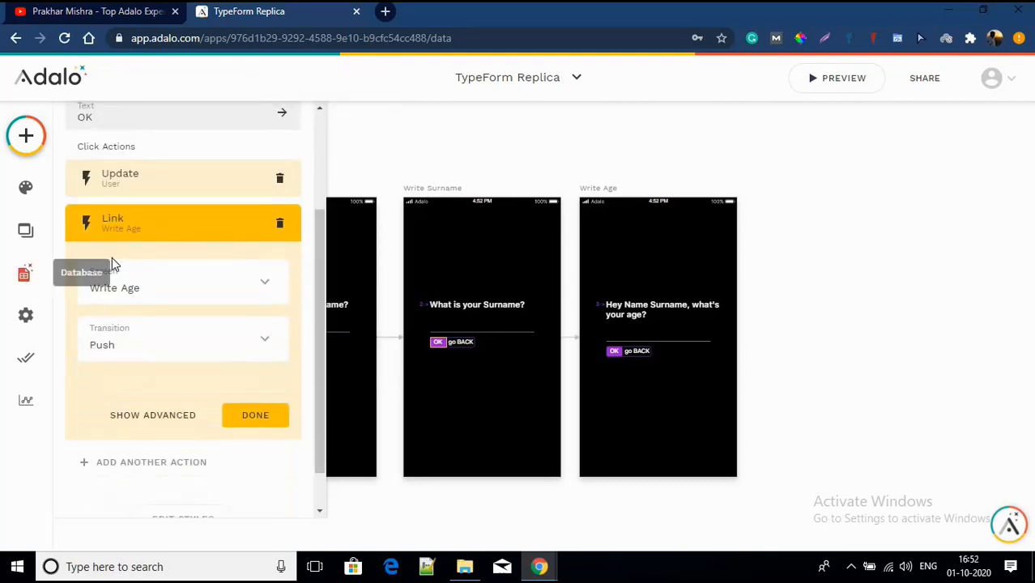
pyautogui.click(159, 355)
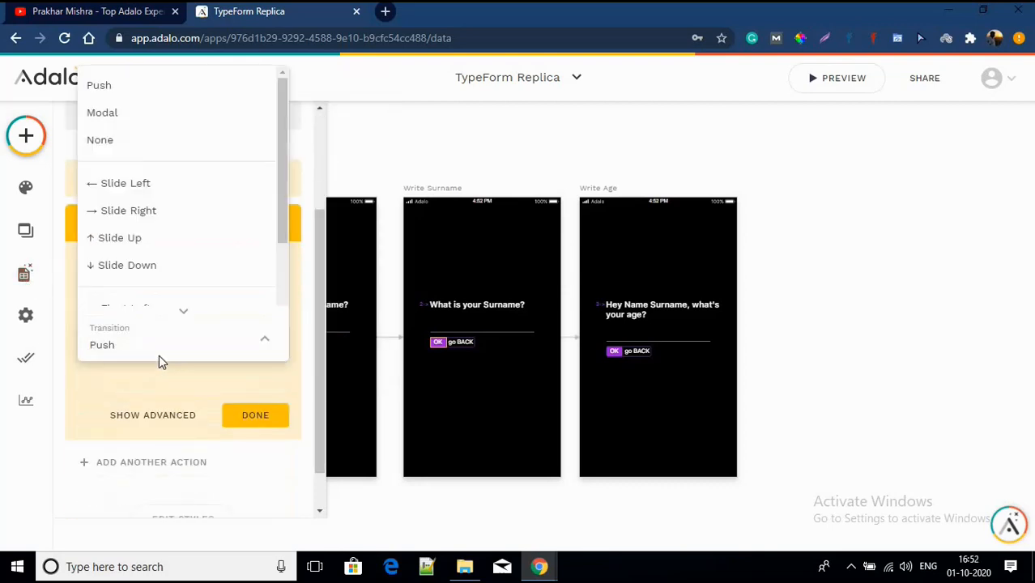
pyautogui.click(159, 252)
pyautogui.click(259, 418)
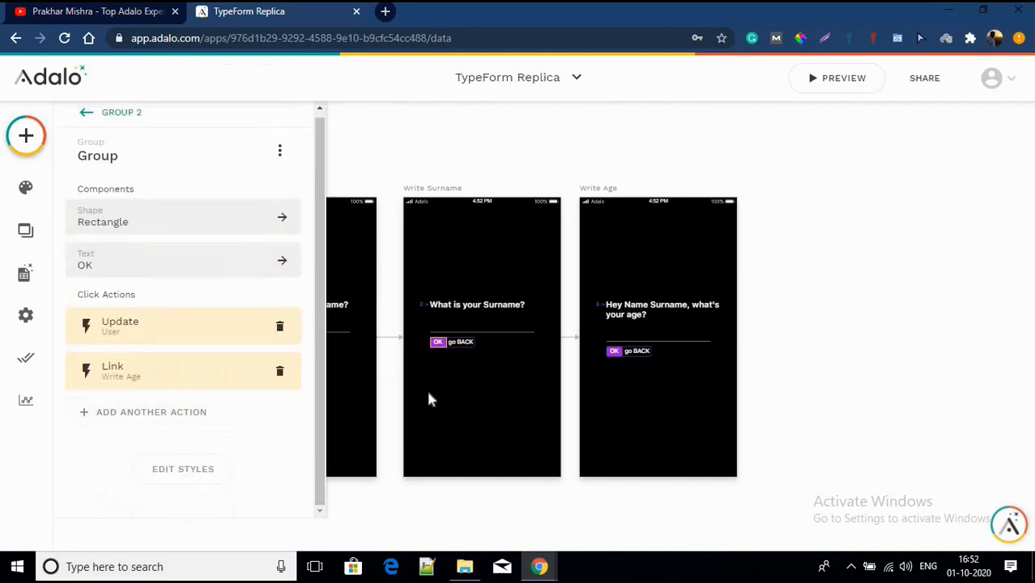
pyautogui.click(429, 399)
pyautogui.scroll(-3, 429, 399)
# Step: Launch the app preview on an iPhone frame, starting at the Home screen
pyautogui.hscroll(-2, 429, 399)
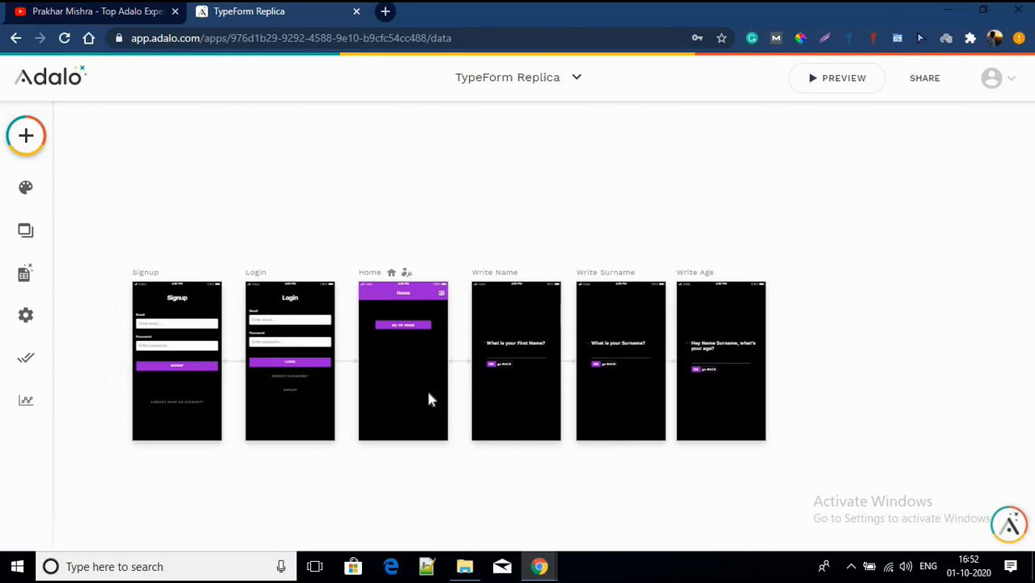
pyautogui.click(831, 78)
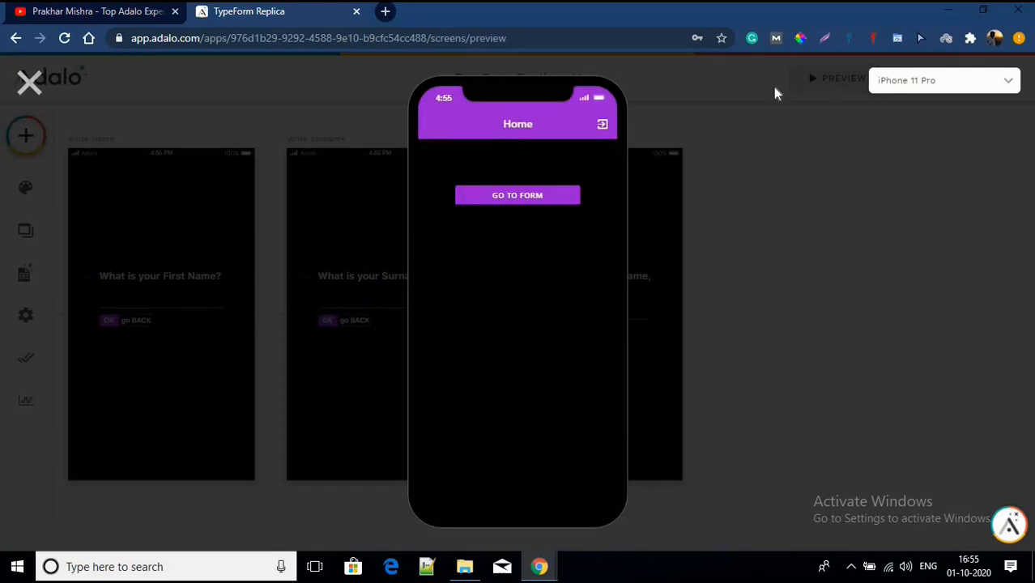
# Step: Run through the form in preview, submitting a first name, surname and age 25, then return to the editor
pyautogui.click(513, 197)
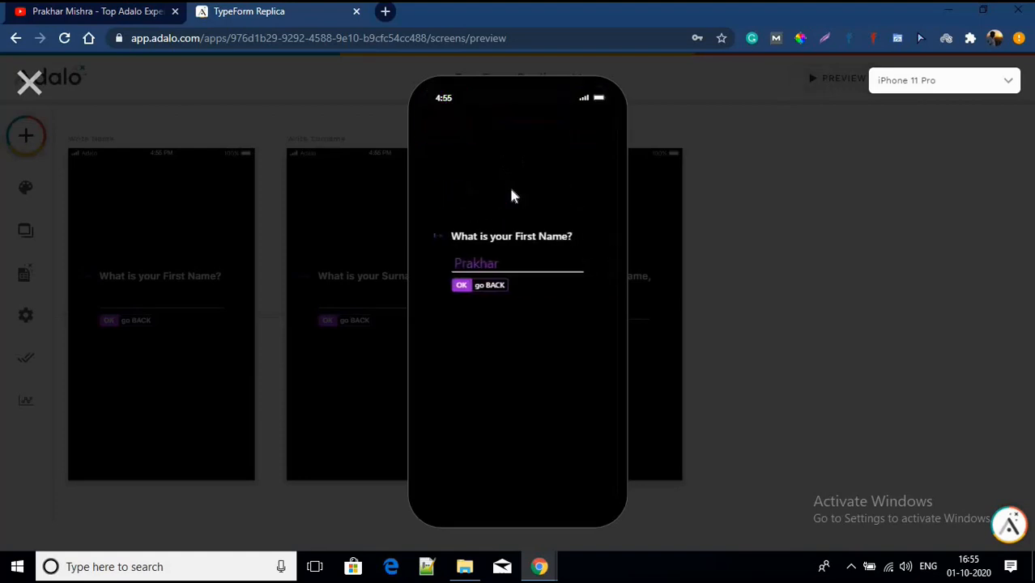
pyautogui.click(468, 292)
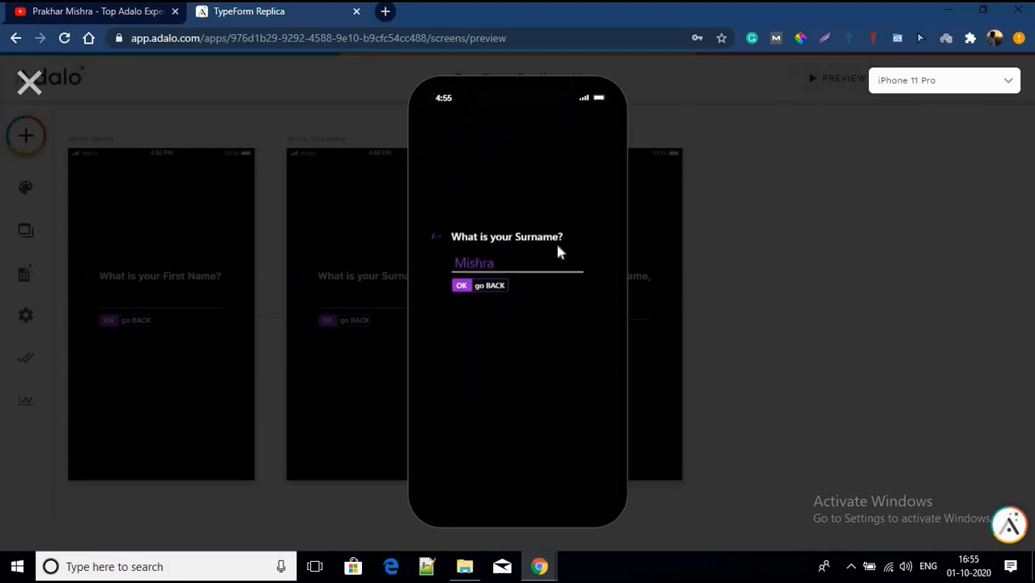
pyautogui.click(461, 287)
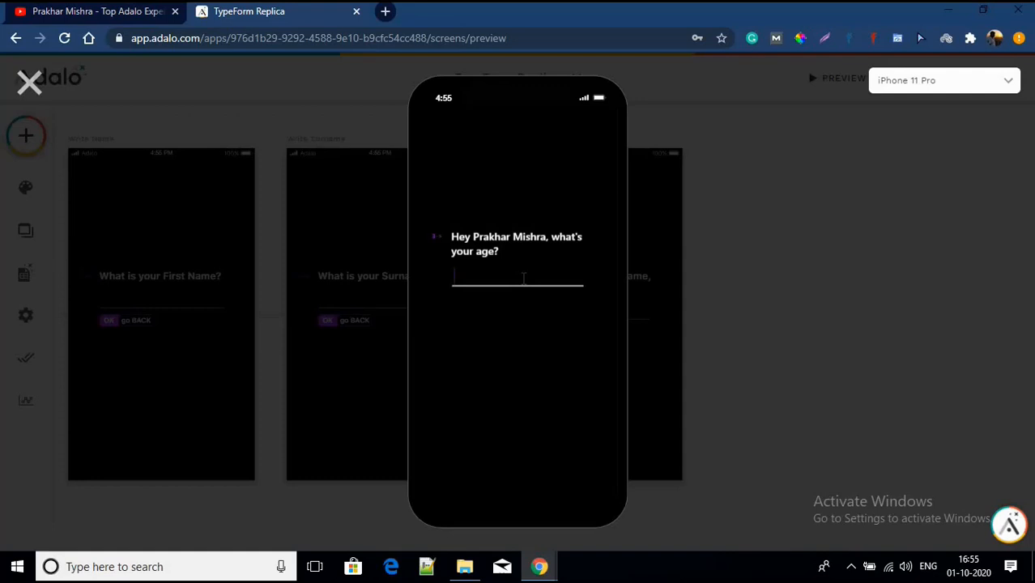
pyautogui.write('25')
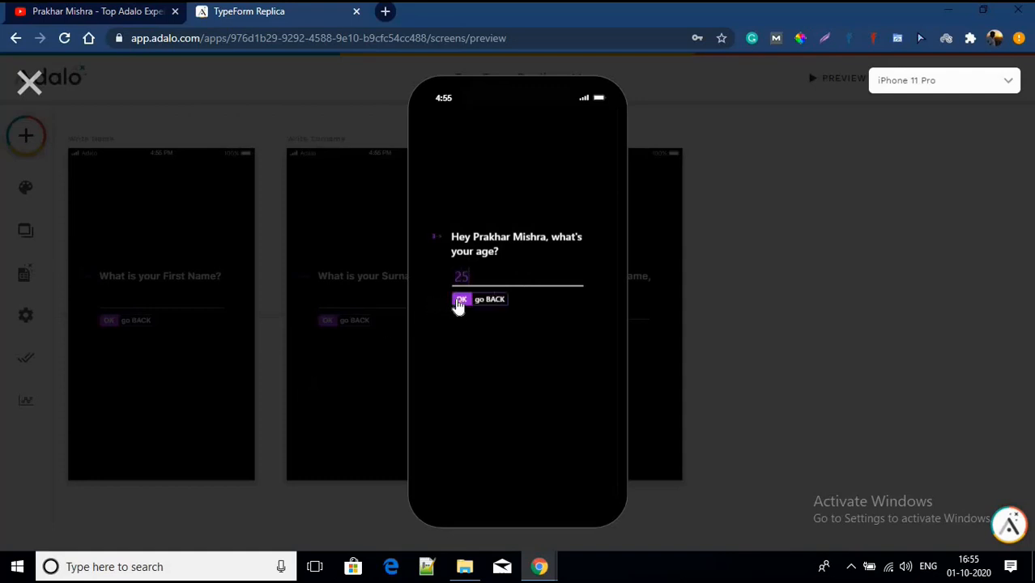
pyautogui.click(459, 301)
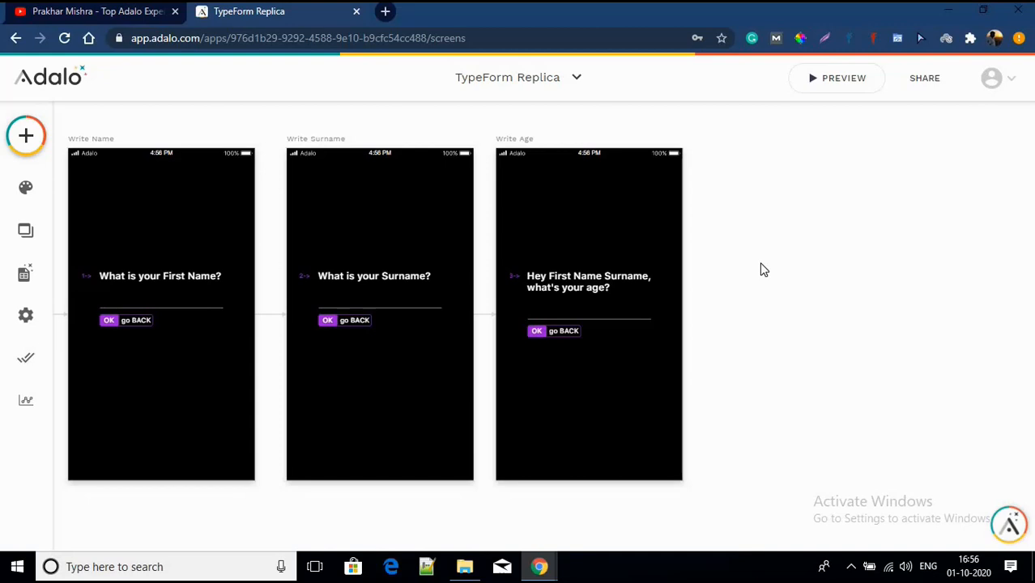
pyautogui.scroll(-5, 761, 269)
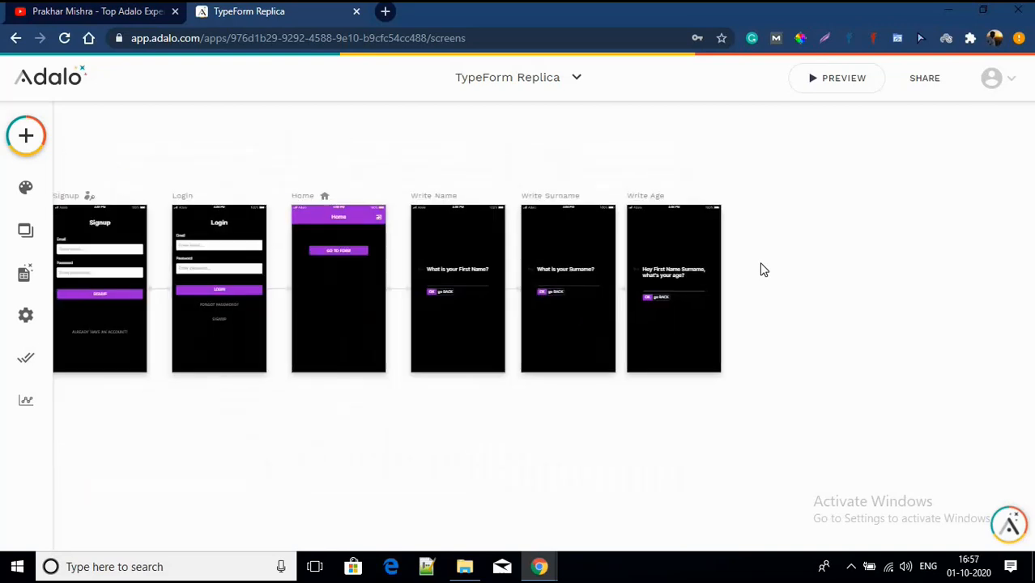